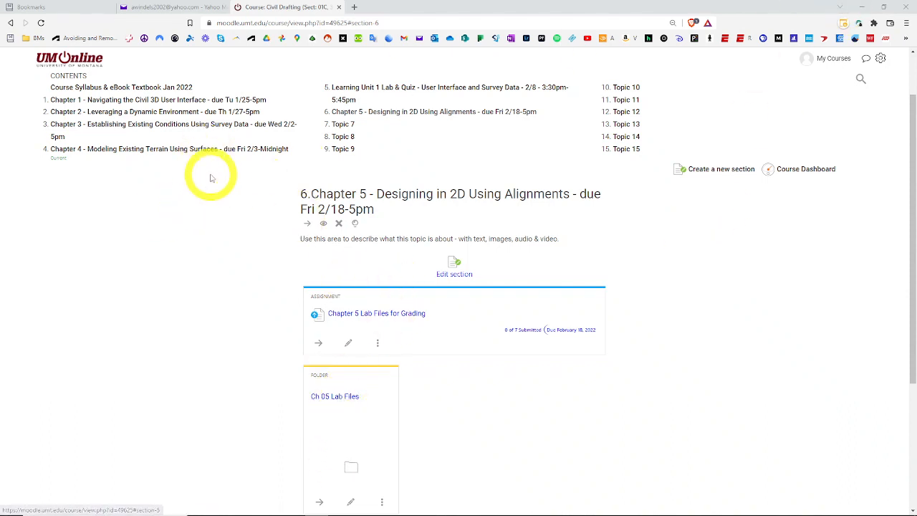
# Step: Switch from the Moodle course page to Civil 3D and bring up the 1_Alignment from Objects drawing
pyautogui.click(351, 86)
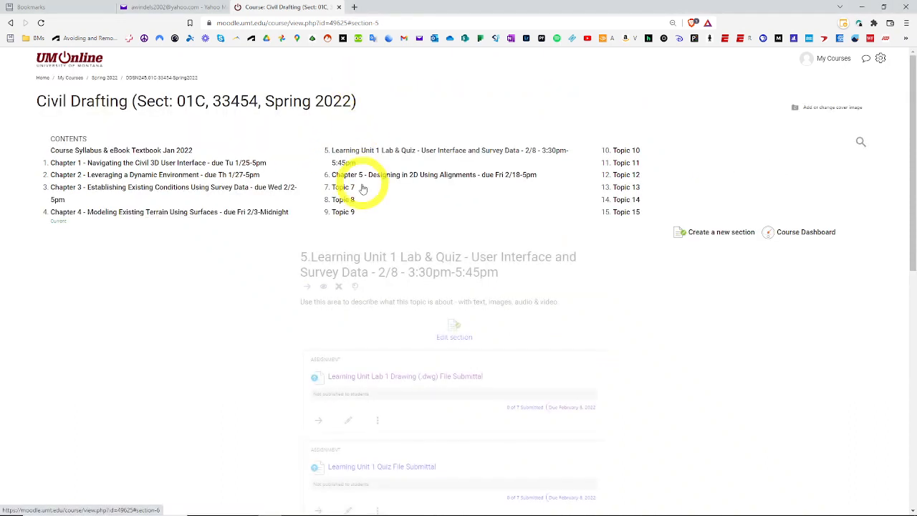
pyautogui.click(860, 7)
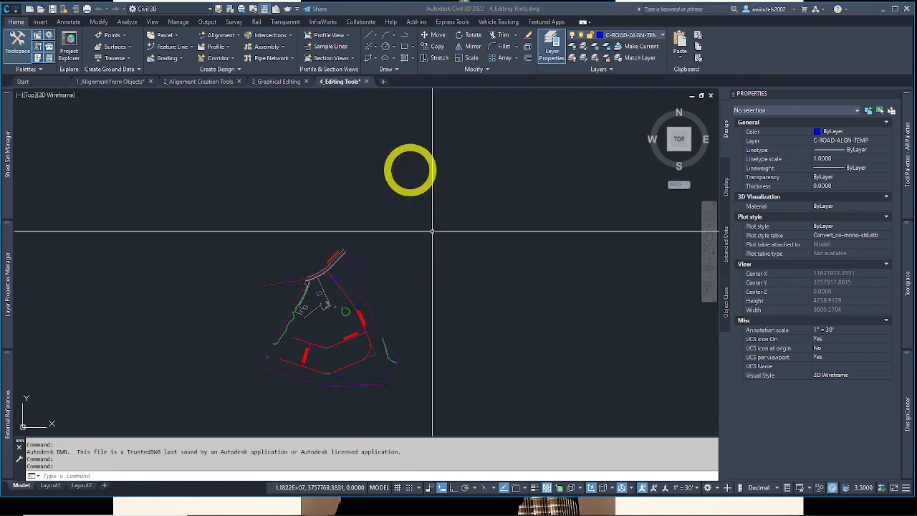
pyautogui.click(104, 82)
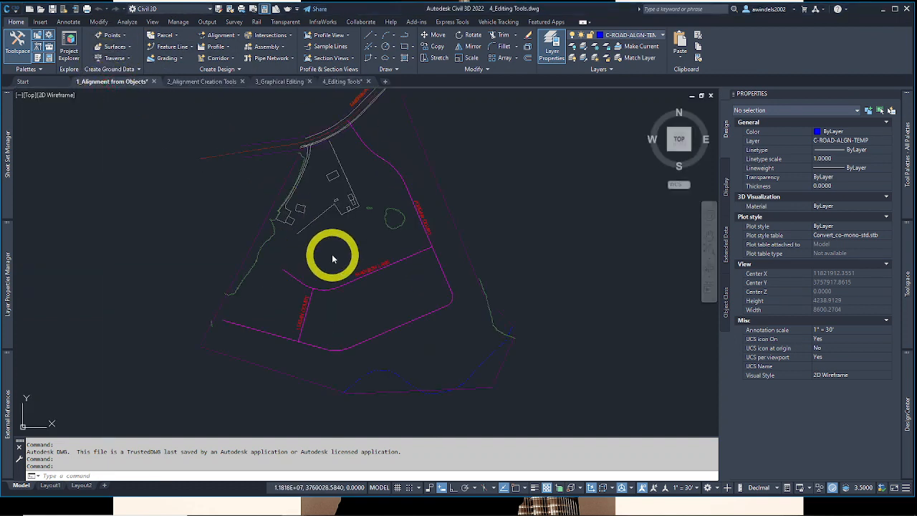
# Step: Switch to the textbook PDF in Revu and read from the Chapter 5 introduction on to Exercise 5.1, Create Alignments from Objects
pyautogui.moveTo(358, 511)
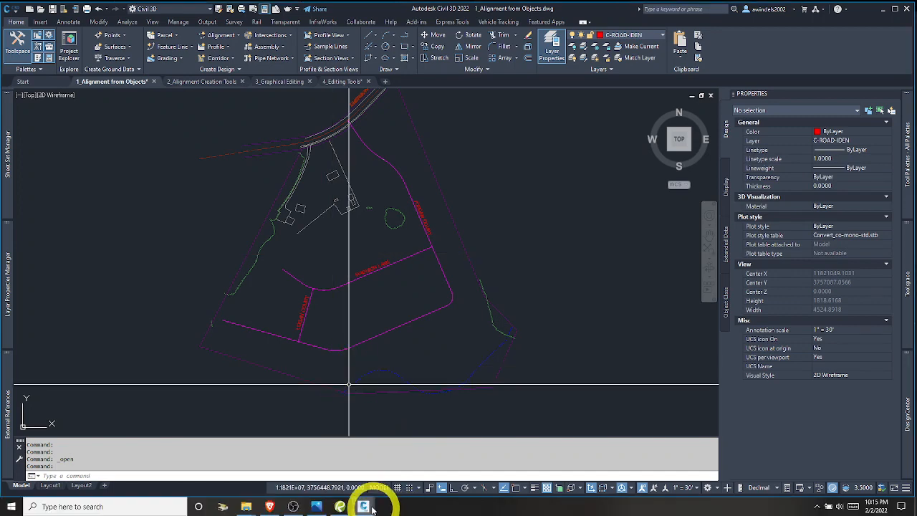
pyautogui.click(342, 506)
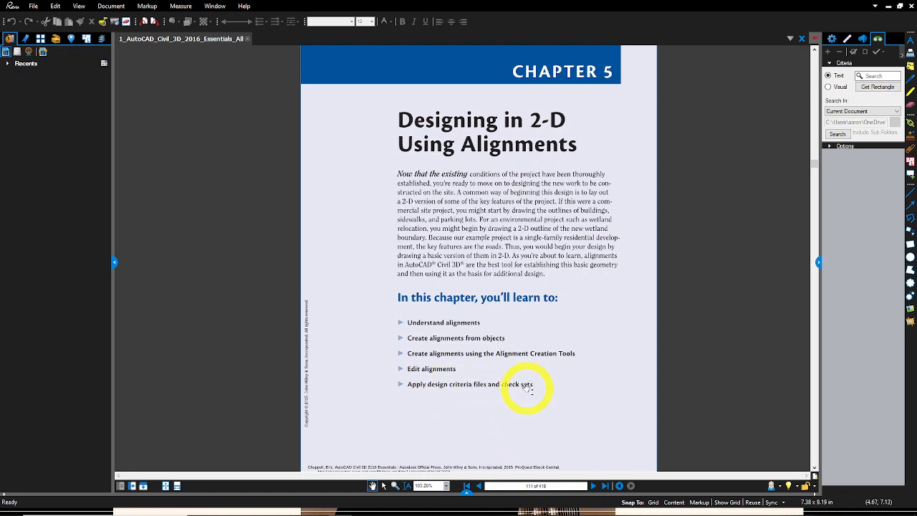
pyautogui.scroll(-2, 528, 388)
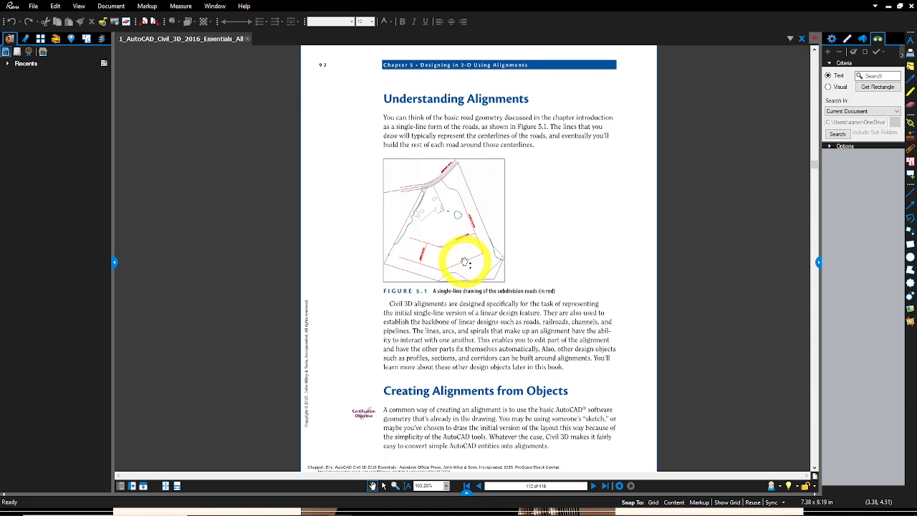
pyautogui.moveTo(363, 506)
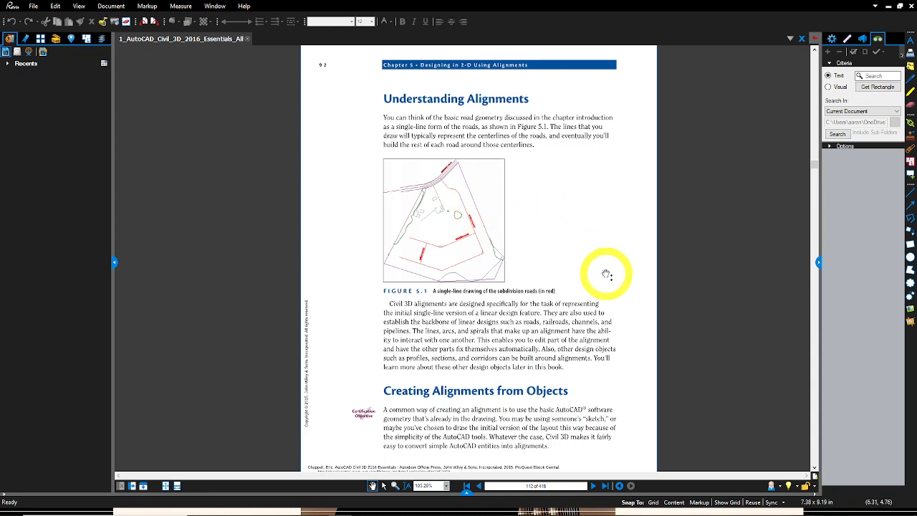
pyautogui.press('Right')
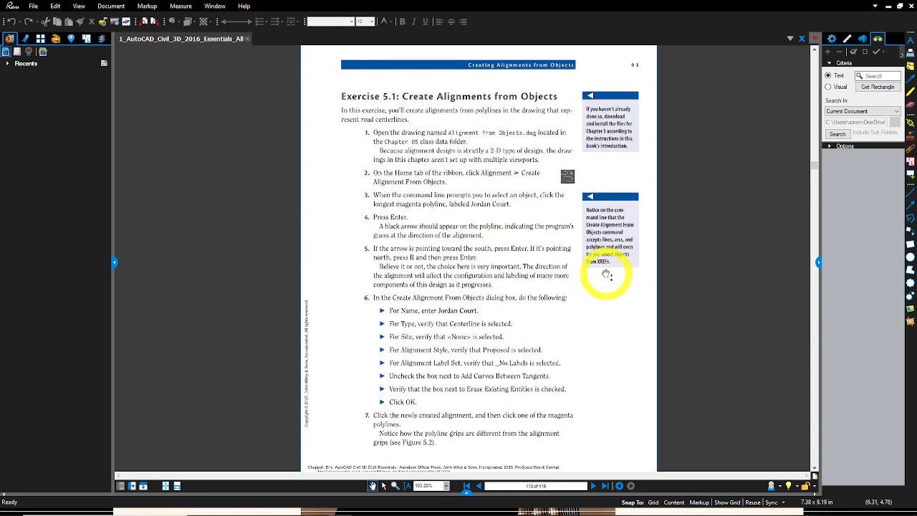
# Step: Return to the 1_Alignment from Objects drawing in Civil 3D, showing the whole road layout
pyautogui.click(887, 9)
pyautogui.press('Escape')
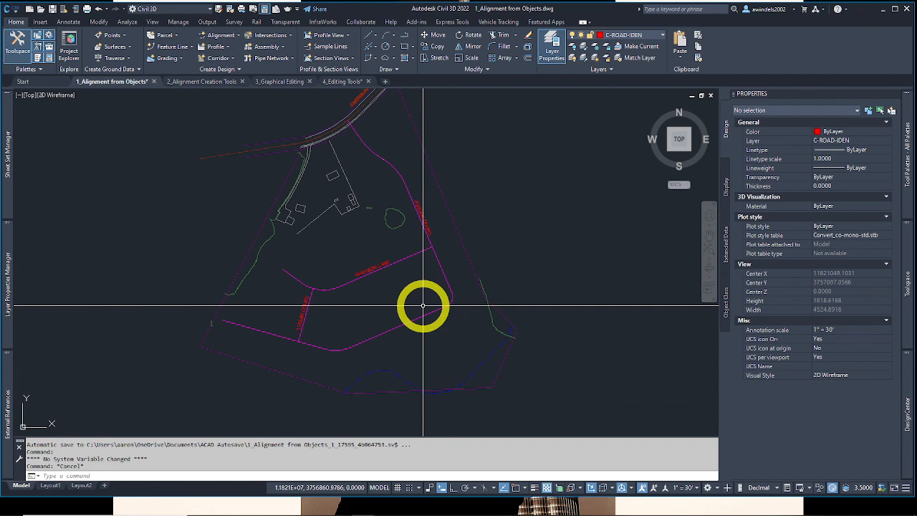
pyautogui.moveTo(424, 293); pyautogui.dragTo(421, 313, button='middle')
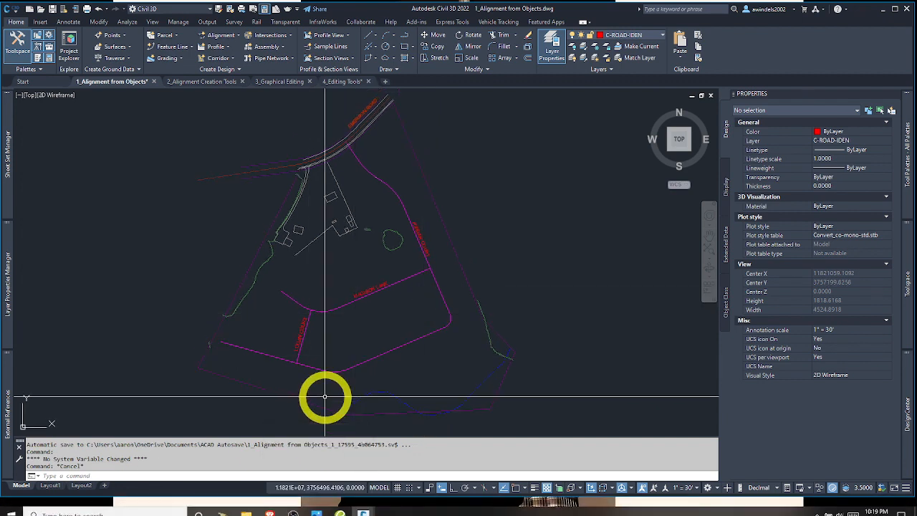
pyautogui.click(222, 38)
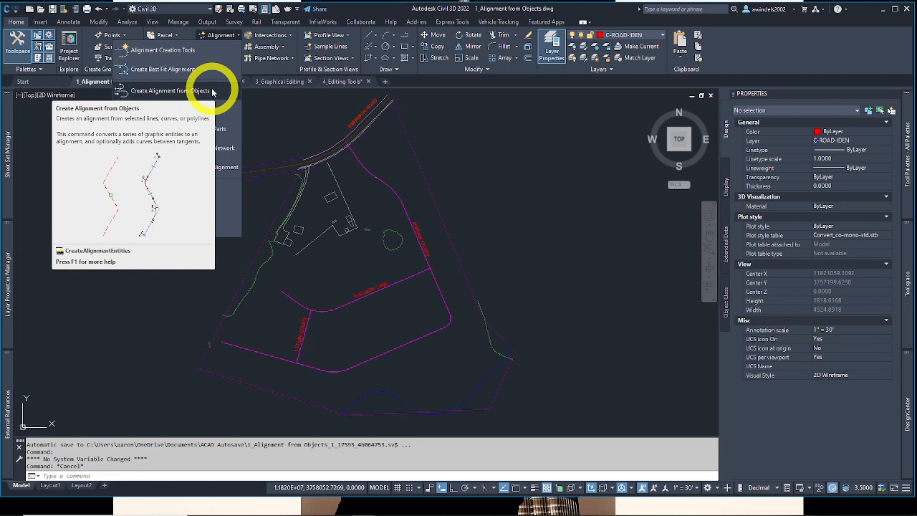
pyautogui.click(170, 91)
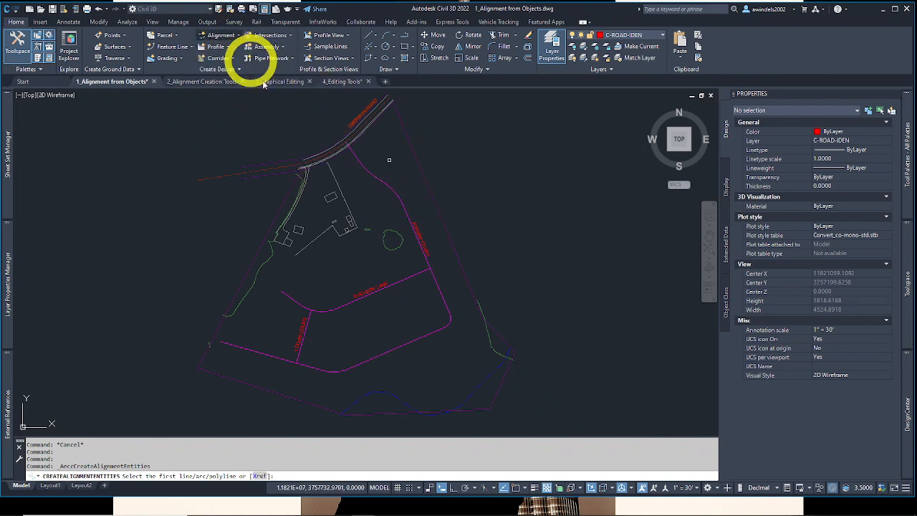
pyautogui.click(401, 205)
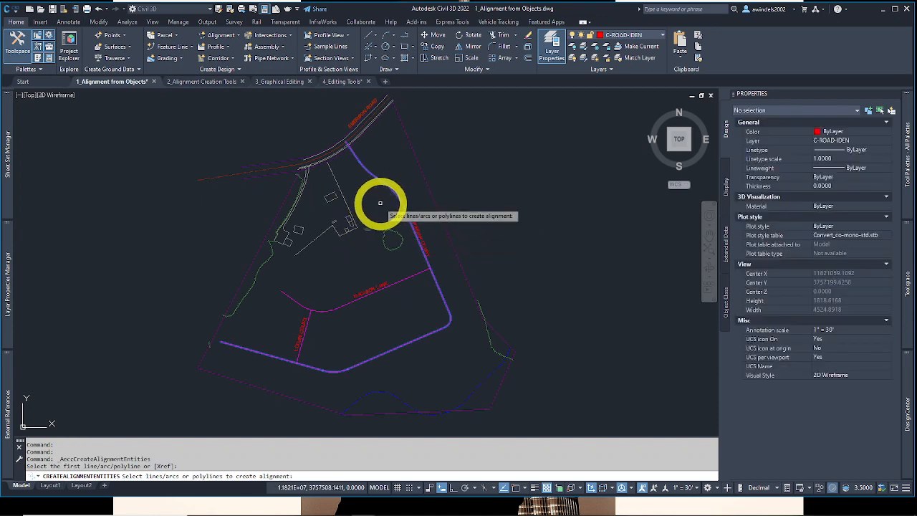
pyautogui.press('Return')
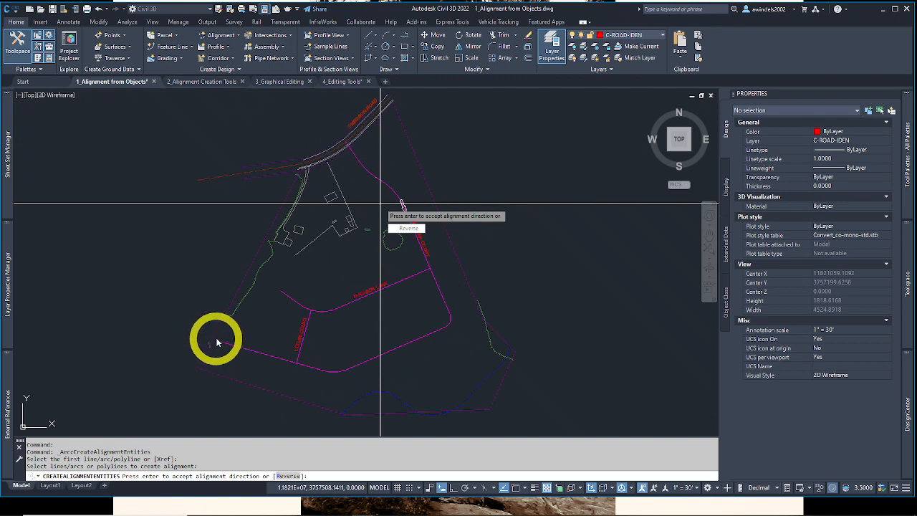
pyautogui.click(411, 229)
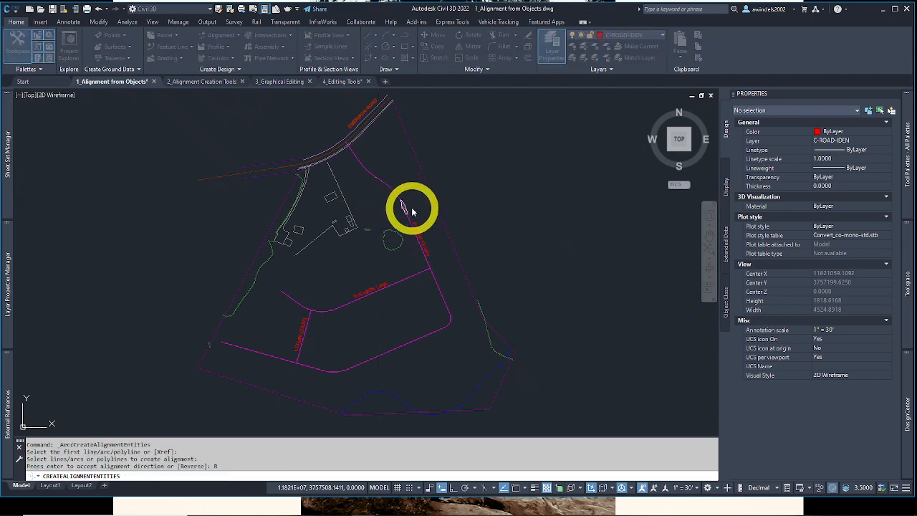
pyautogui.press('Return')
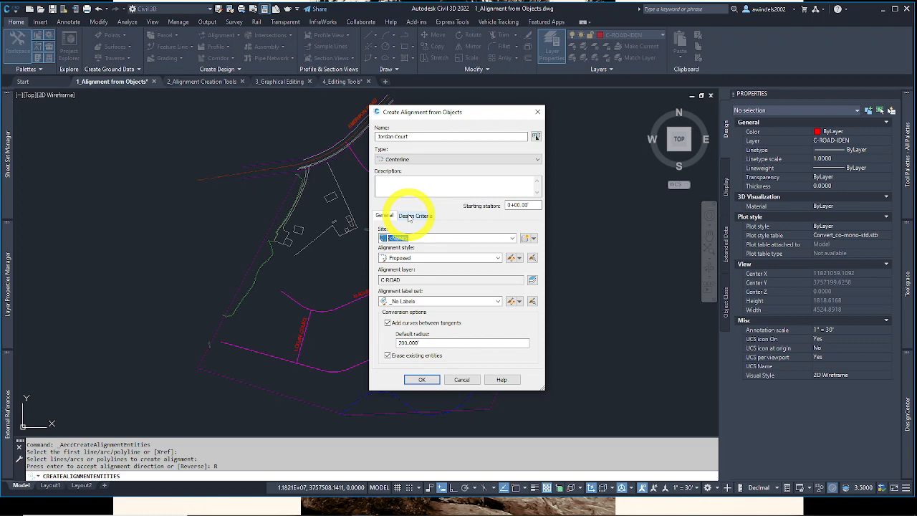
pyautogui.press('Return')
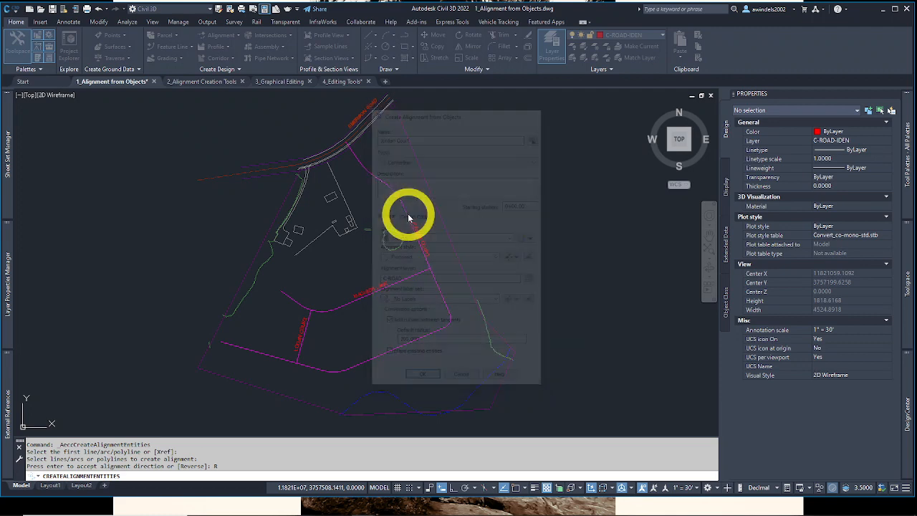
# Step: Run Create Alignment from Objects on the longest magenta polyline, labeled Jordan Court, accepting its default direction
pyautogui.click(215, 36)
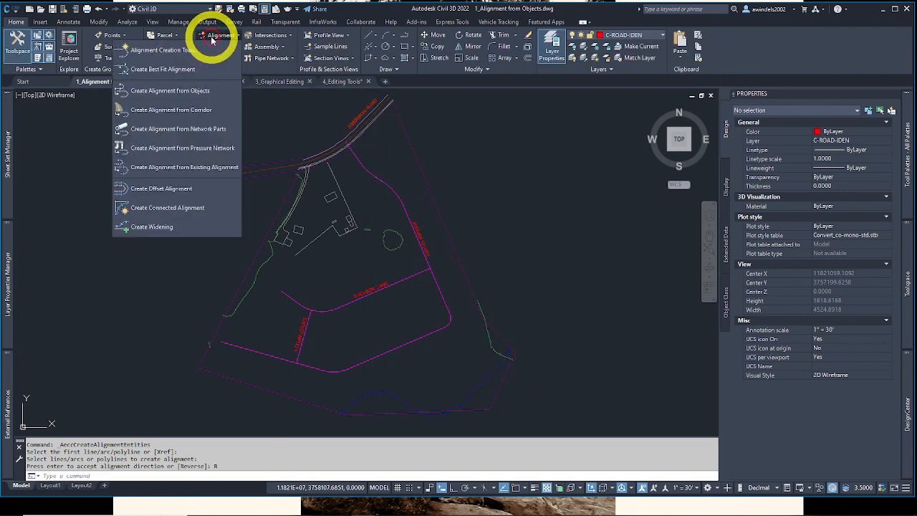
pyautogui.click(208, 91)
pyautogui.click(366, 167)
pyautogui.press('Return')
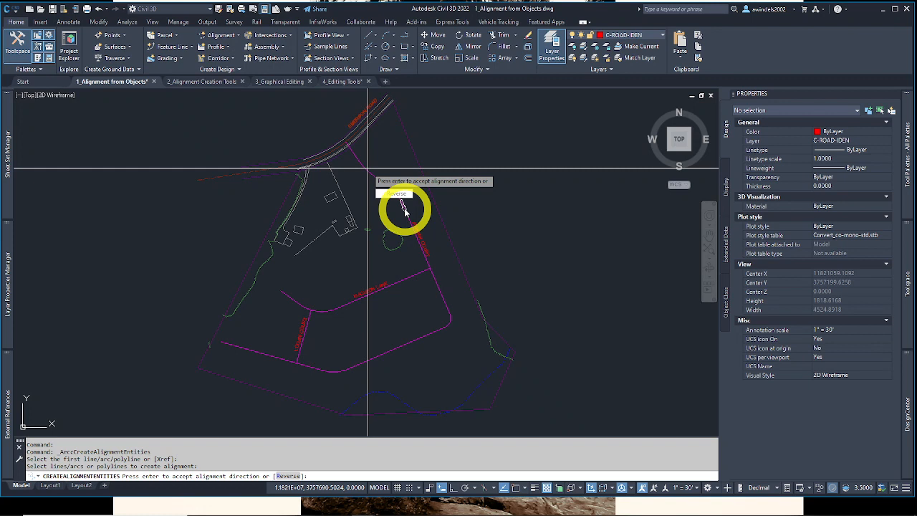
pyautogui.press('Return')
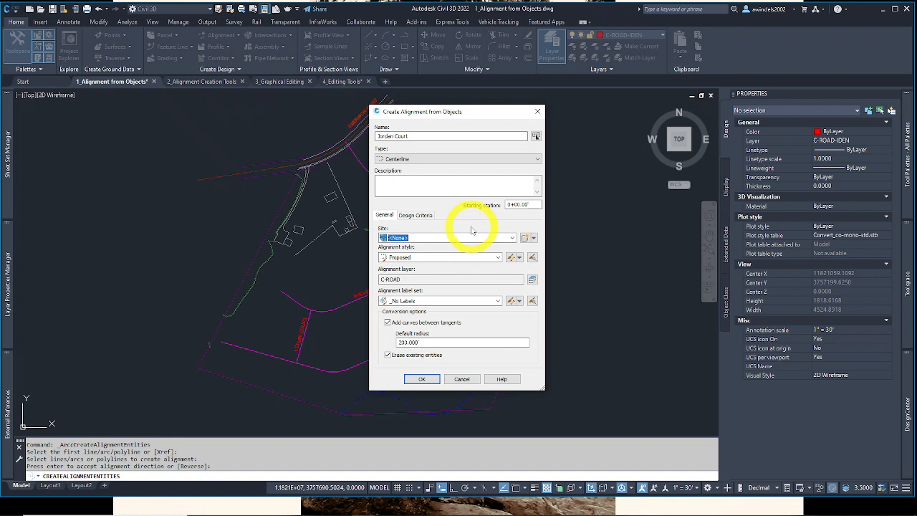
# Step: Choose Centerline as the Jordan Court alignment's type and <None> as its site
pyautogui.click(451, 158)
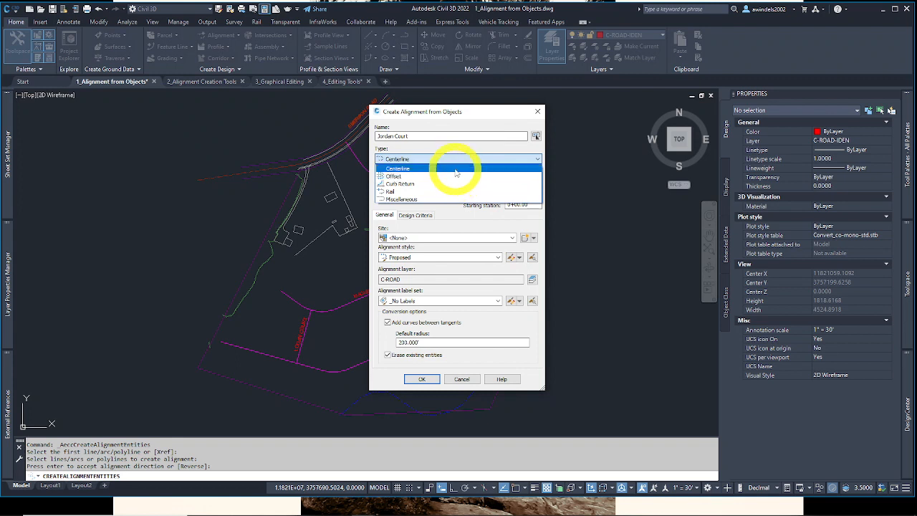
pyautogui.click(453, 168)
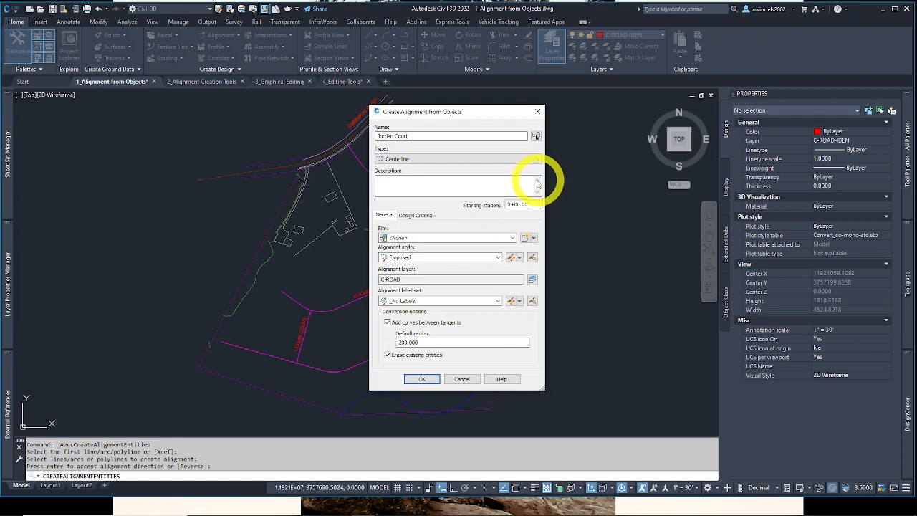
pyautogui.click(429, 240)
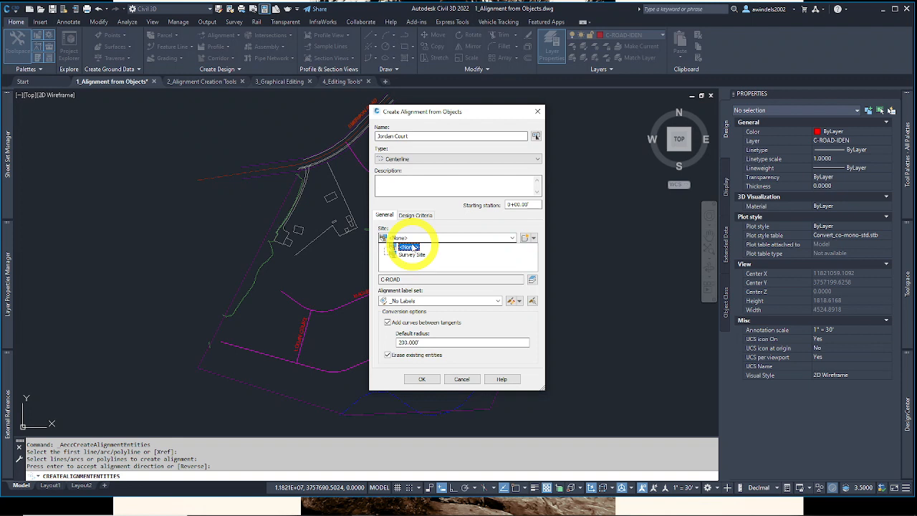
pyautogui.click(415, 247)
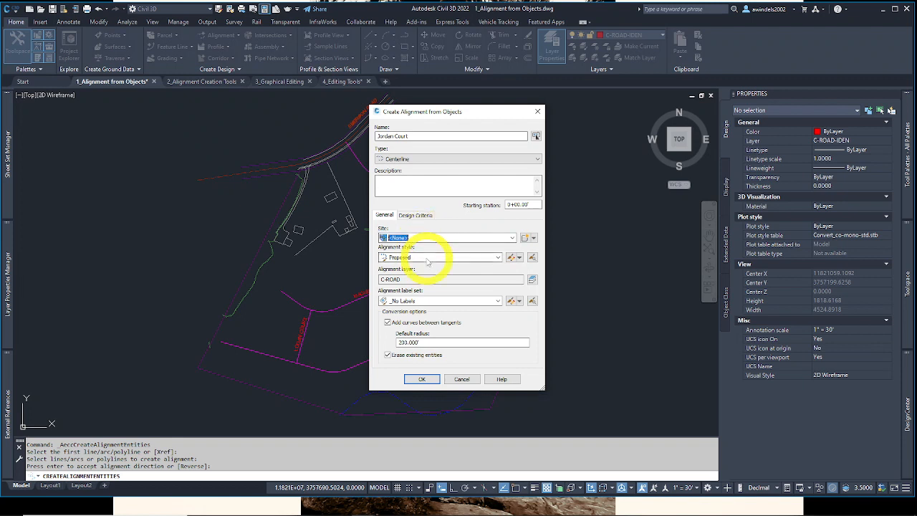
# Step: Keep the Proposed alignment style and _No Labels label set, and turn off adding curves between tangents
pyautogui.click(426, 257)
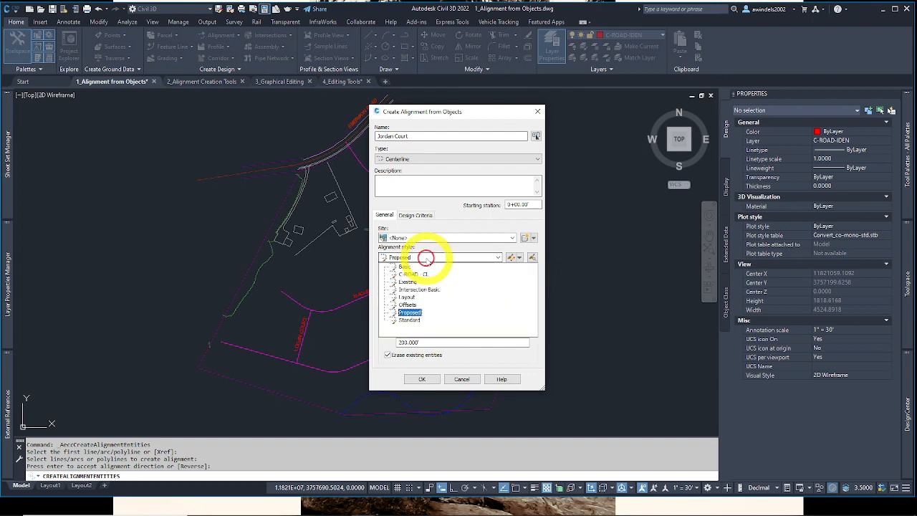
pyautogui.click(426, 259)
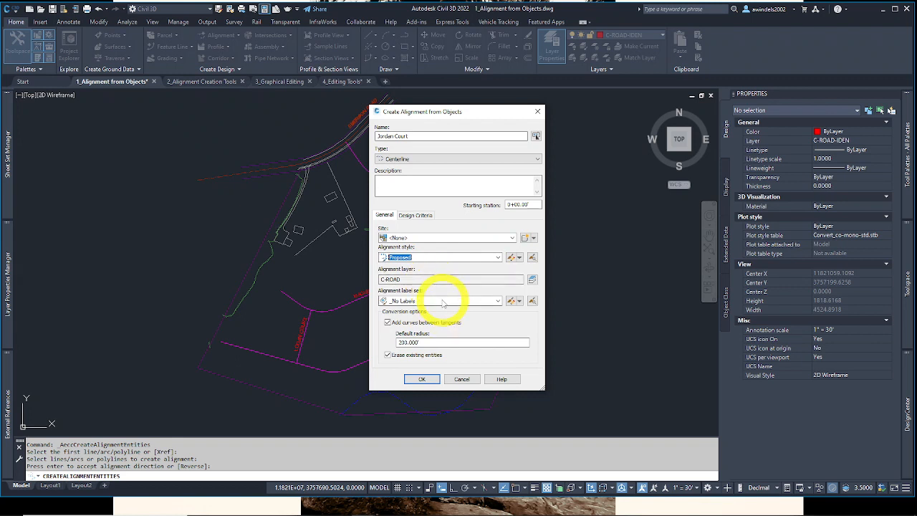
pyautogui.click(443, 301)
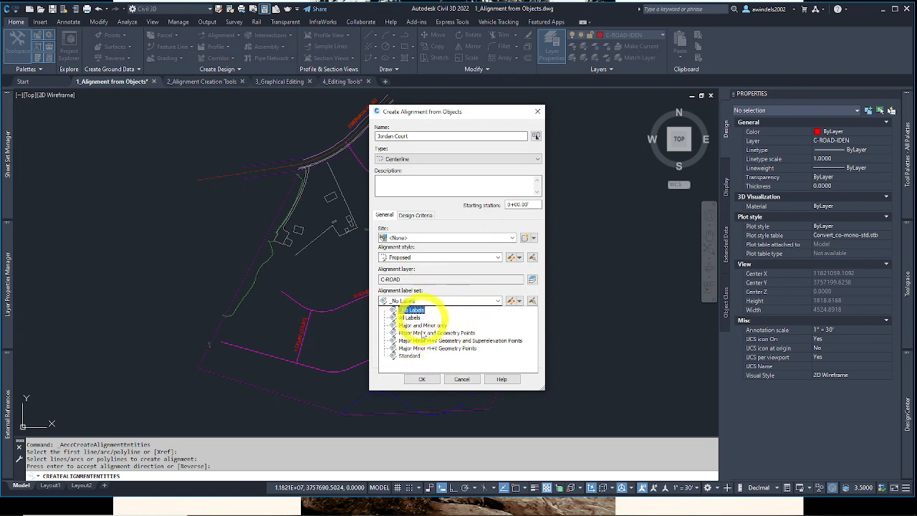
pyautogui.click(433, 300)
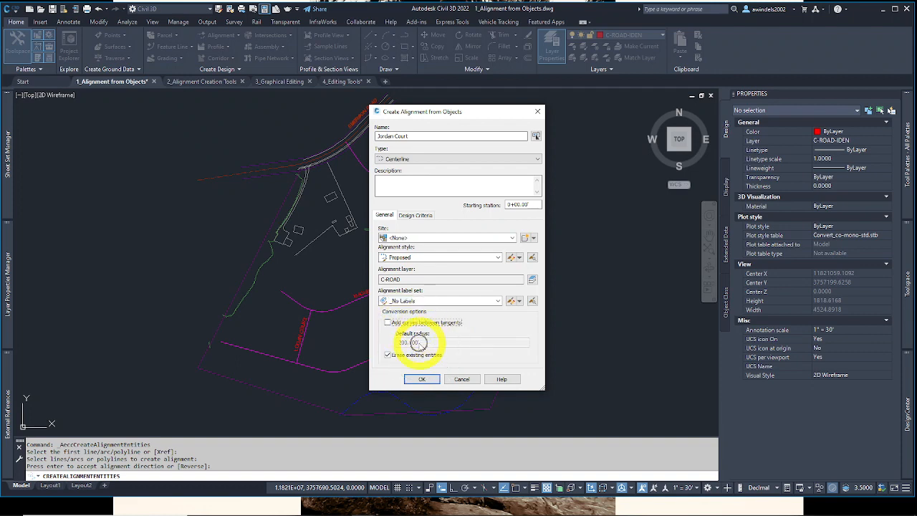
# Step: Turn off erasing existing entities and create the Jordan Court alignment
pyautogui.moveTo(446, 125); pyautogui.dragTo(730, 104)
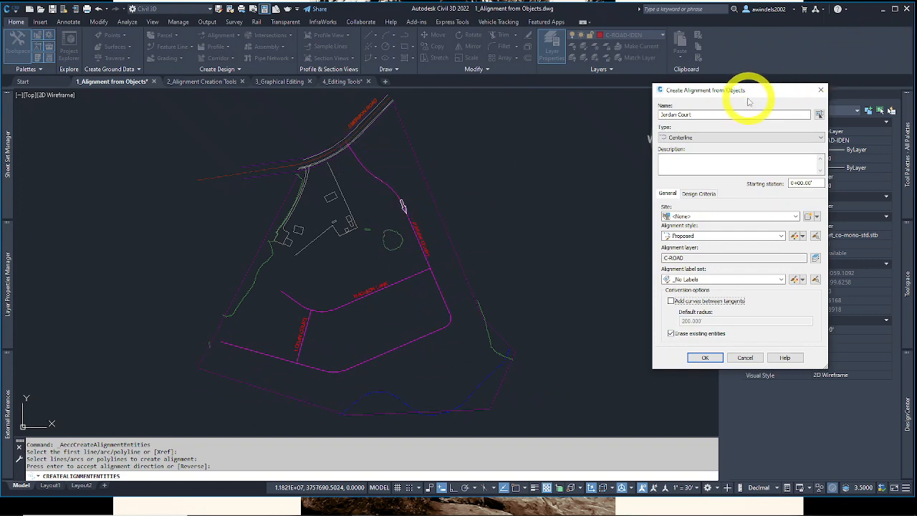
pyautogui.moveTo(749, 101); pyautogui.dragTo(452, 116)
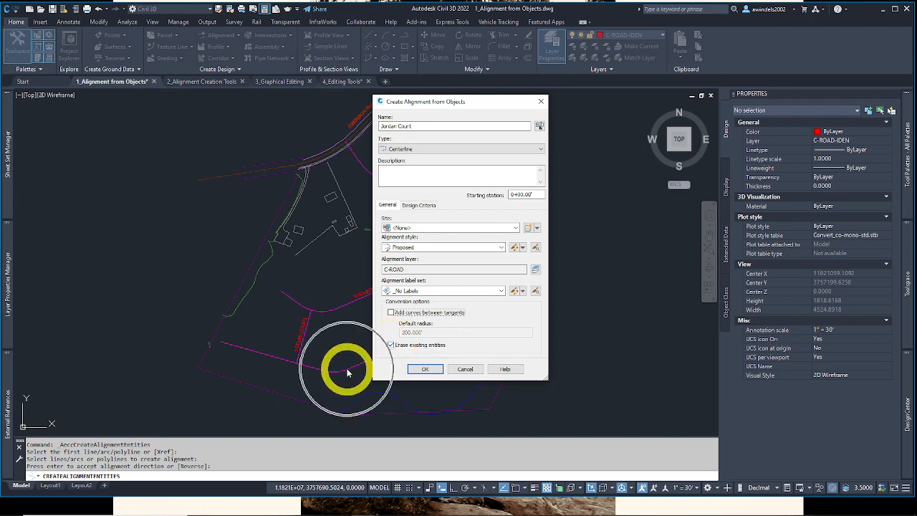
pyautogui.moveTo(454, 105); pyautogui.dragTo(620, 100)
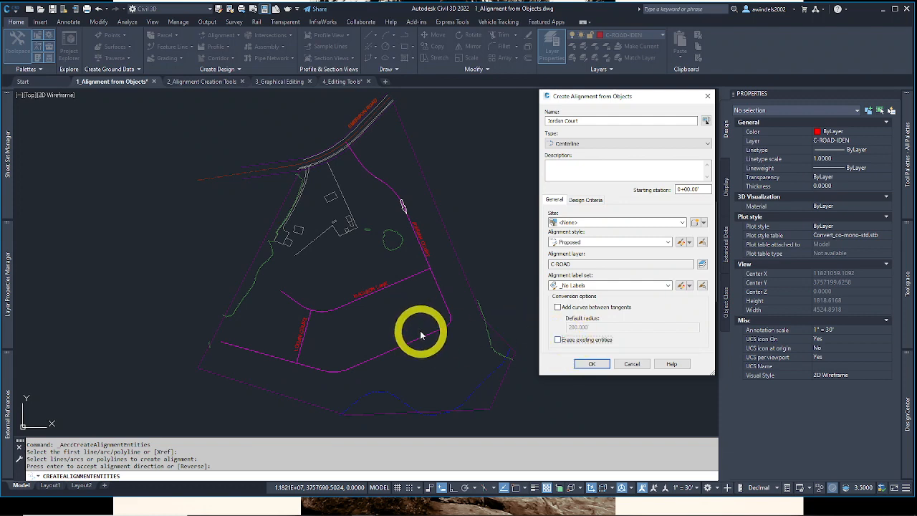
pyautogui.click(594, 364)
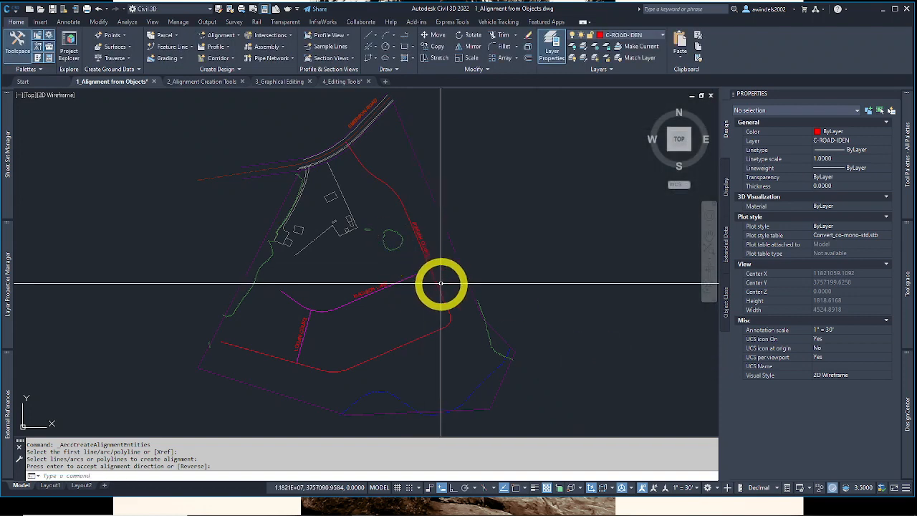
# Step: Select the Jordan Court alignment to examine its grips and properties, and clear the selection
pyautogui.click(426, 303)
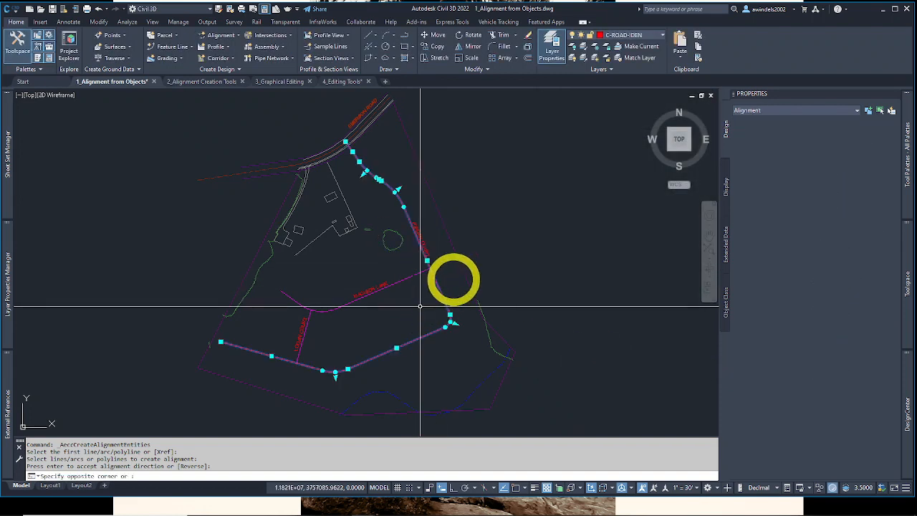
pyautogui.moveTo(453, 281); pyautogui.dragTo(451, 274, button='middle')
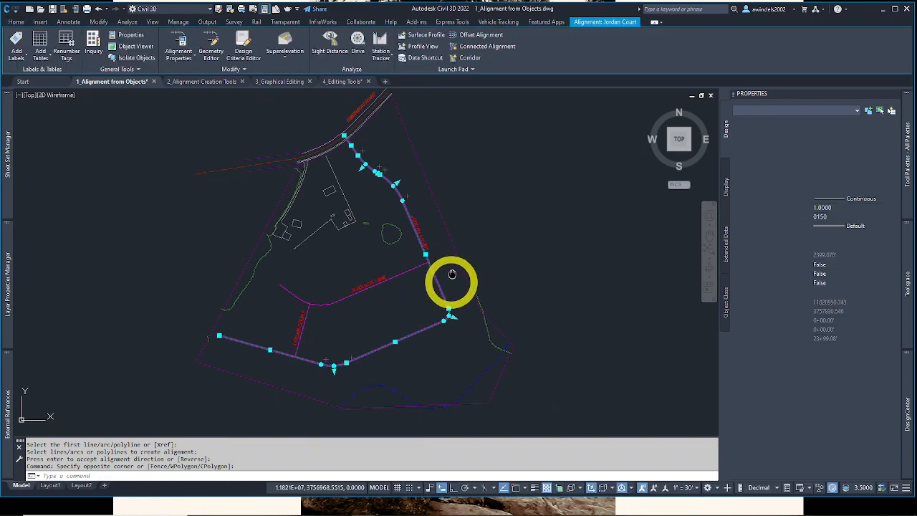
pyautogui.press('Escape')
pyautogui.click(451, 282)
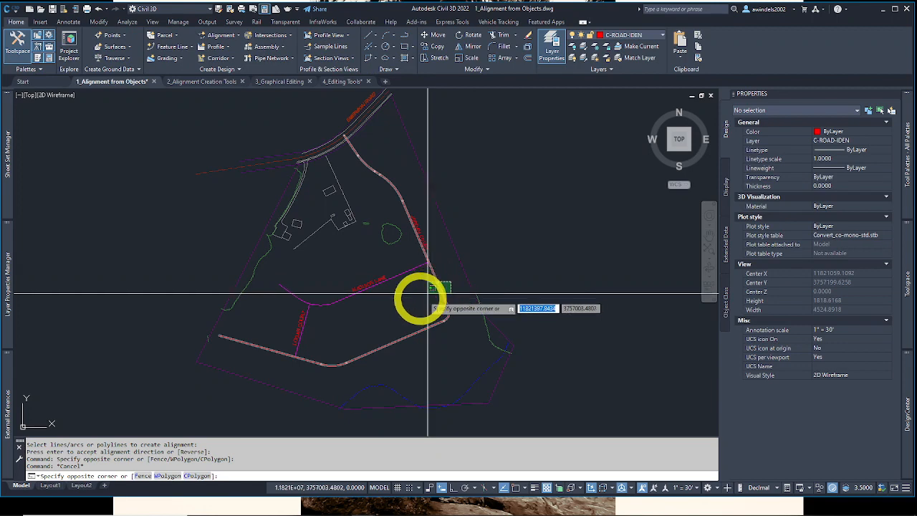
pyautogui.click(428, 294)
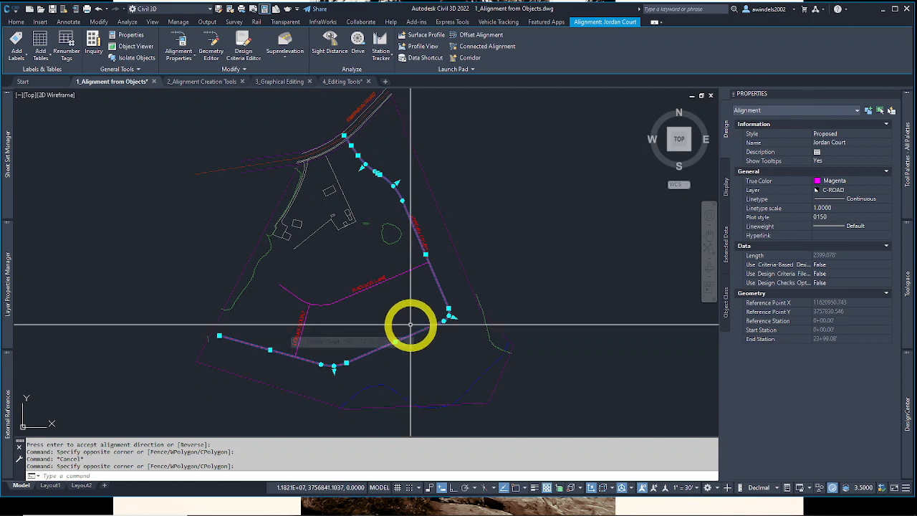
pyautogui.press('Escape')
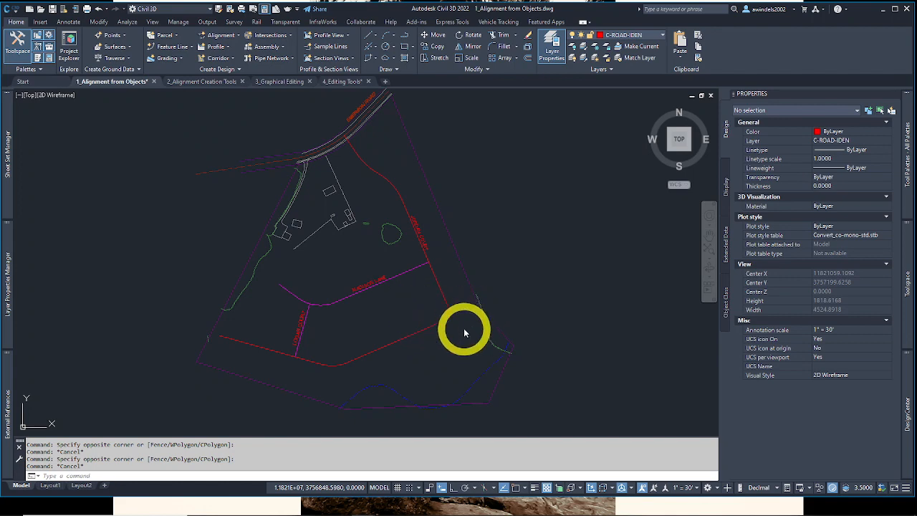
# Step: Try stretching the Jordan Court alignment by the end grips of its two northern curves, cancelling each stretch
pyautogui.click(435, 321)
pyautogui.click(419, 315)
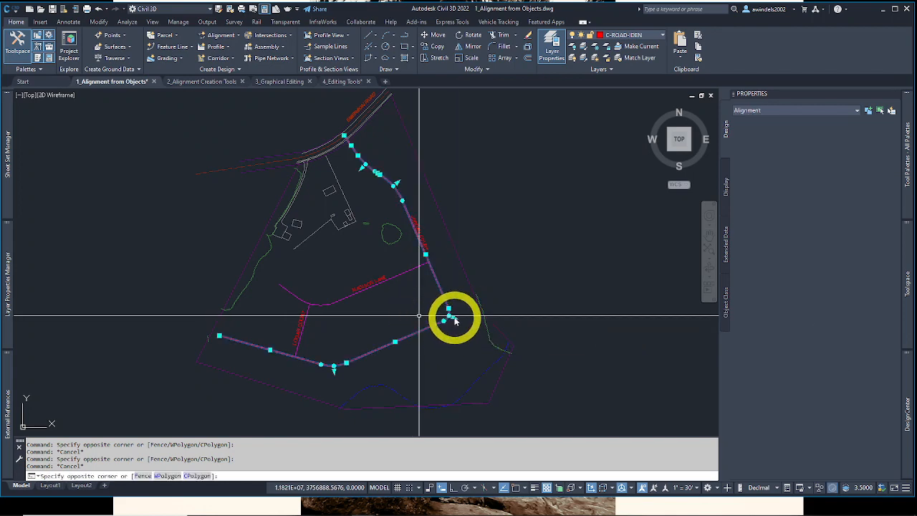
pyautogui.click(455, 320)
pyautogui.scroll(5, 413, 215)
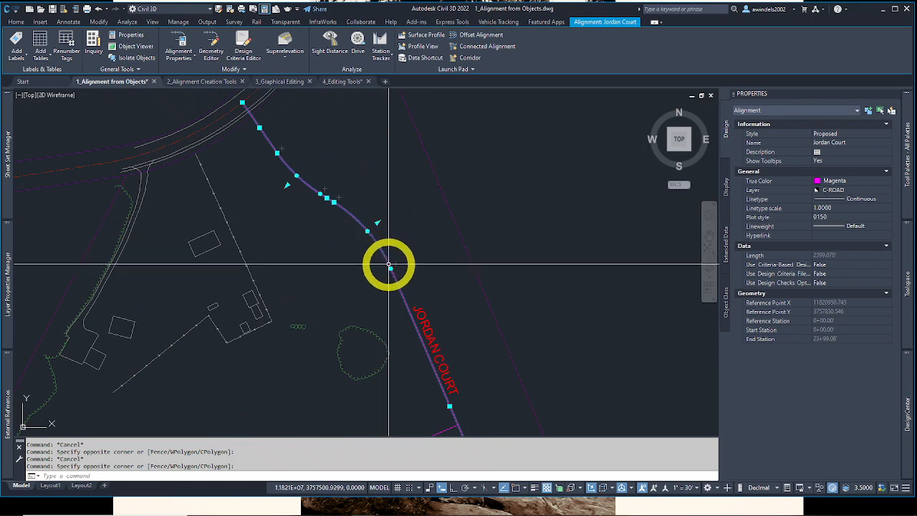
pyautogui.click(389, 266)
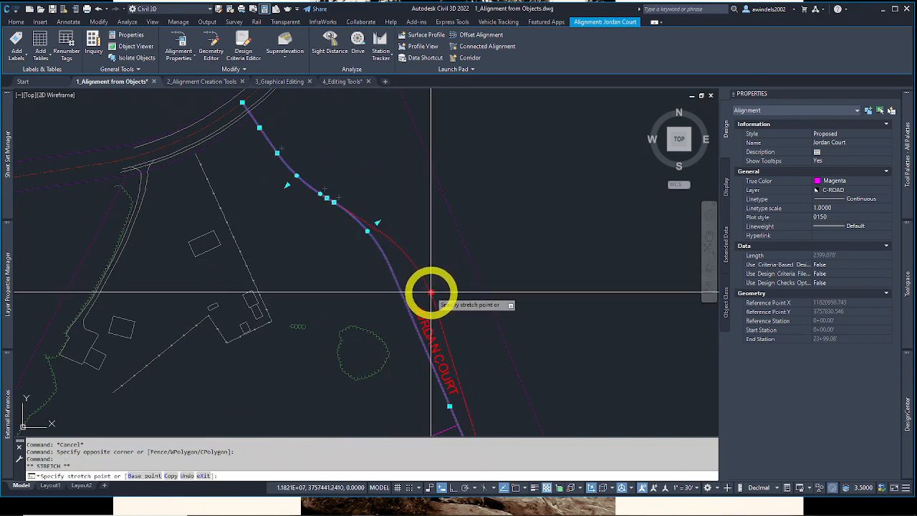
pyautogui.press('Escape')
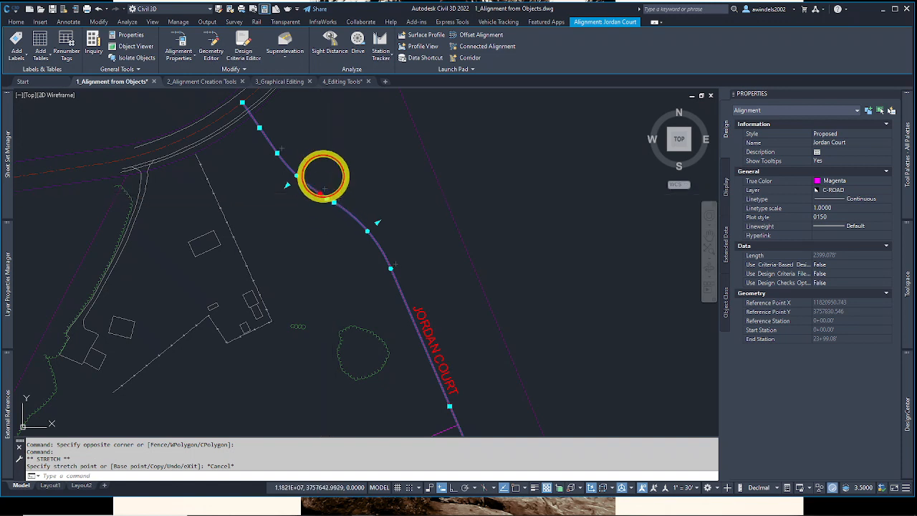
pyautogui.click(321, 191)
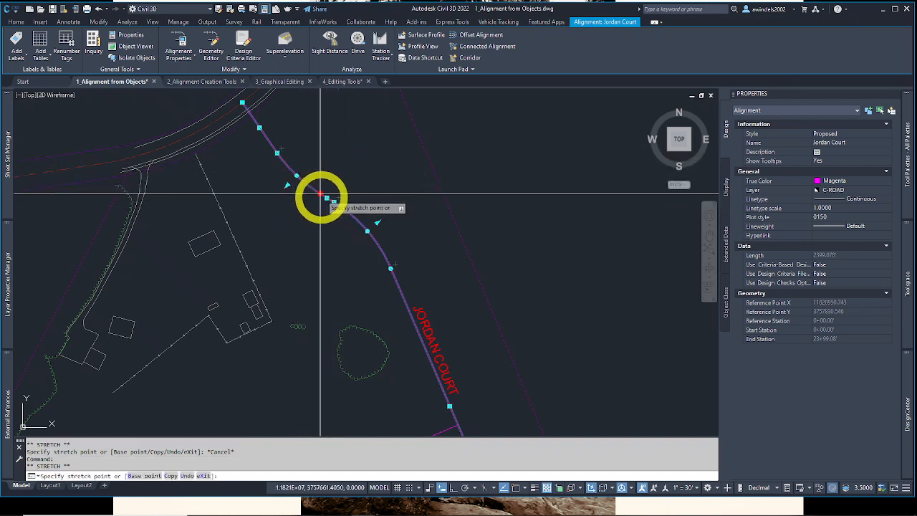
pyautogui.press('Escape')
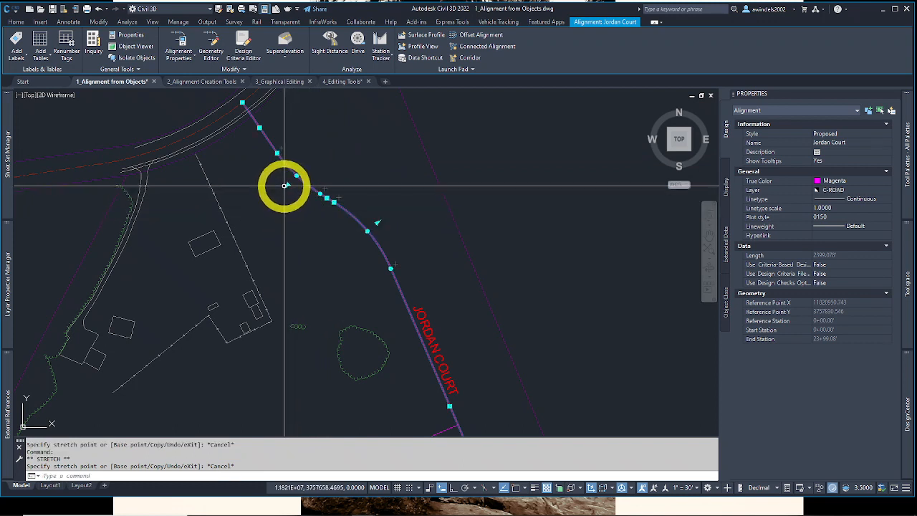
# Step: Try adjusting the radius grip of Jordan Court's northernmost curve, undo the grip edit, and clear the selection
pyautogui.click(302, 171)
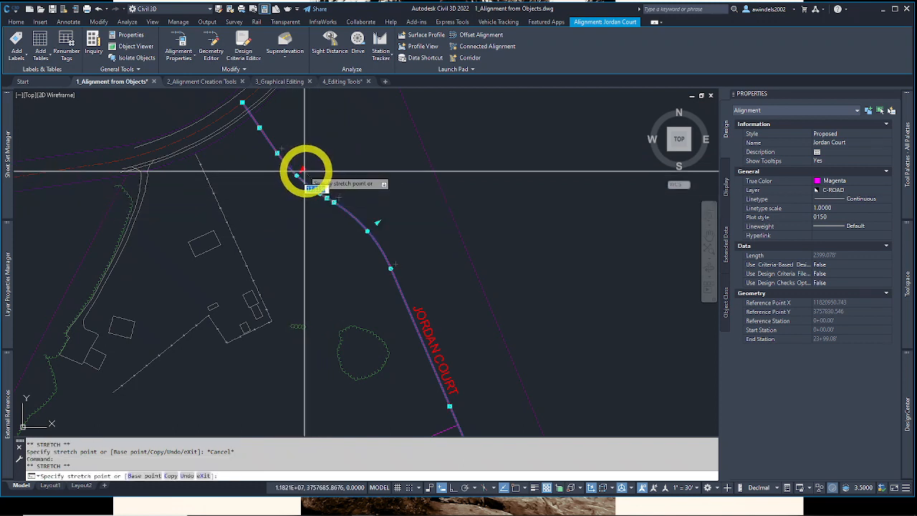
pyautogui.click(308, 170)
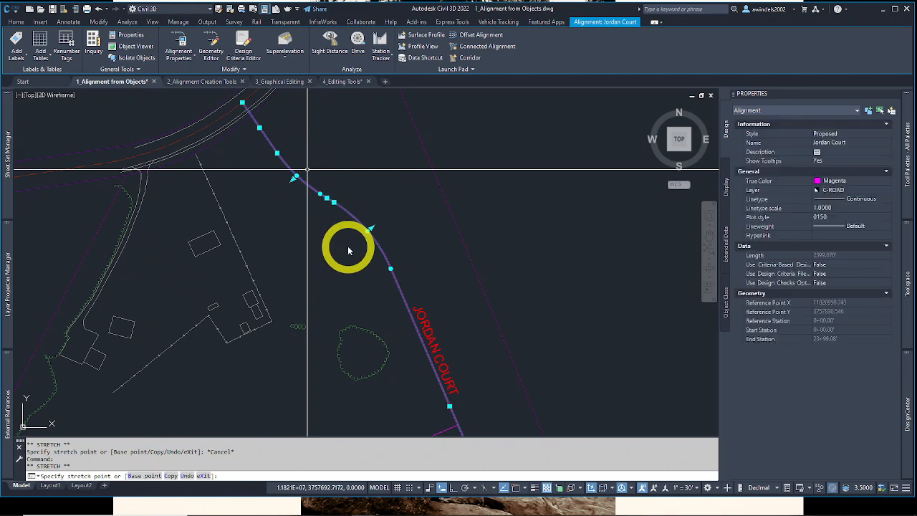
pyautogui.click(360, 209)
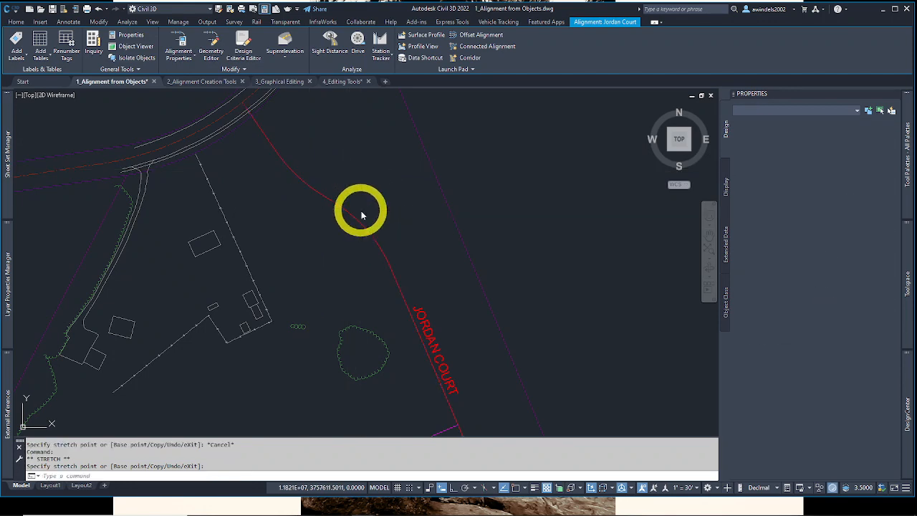
pyautogui.click(371, 236)
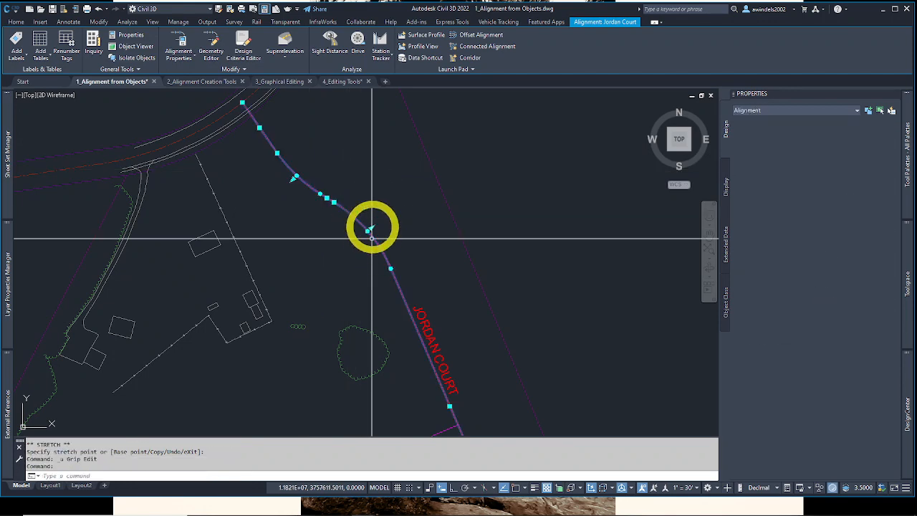
pyautogui.scroll(-3, 387, 215)
pyautogui.click(369, 229)
pyautogui.scroll(-2, 429, 247)
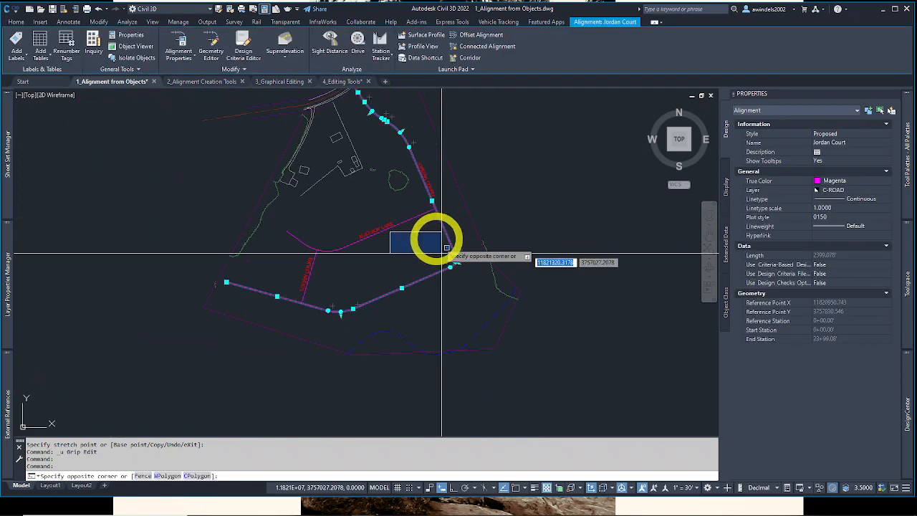
pyautogui.press('Escape')
pyautogui.press('Escape')
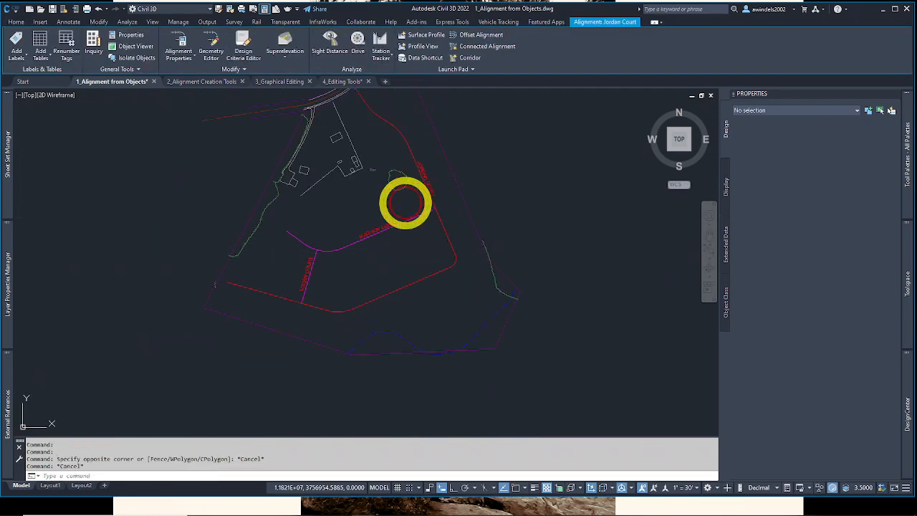
# Step: Try stretching the Madison Lane polyline by the vertex where its arc meets the long segment, and undo the stretch
pyautogui.click(407, 222)
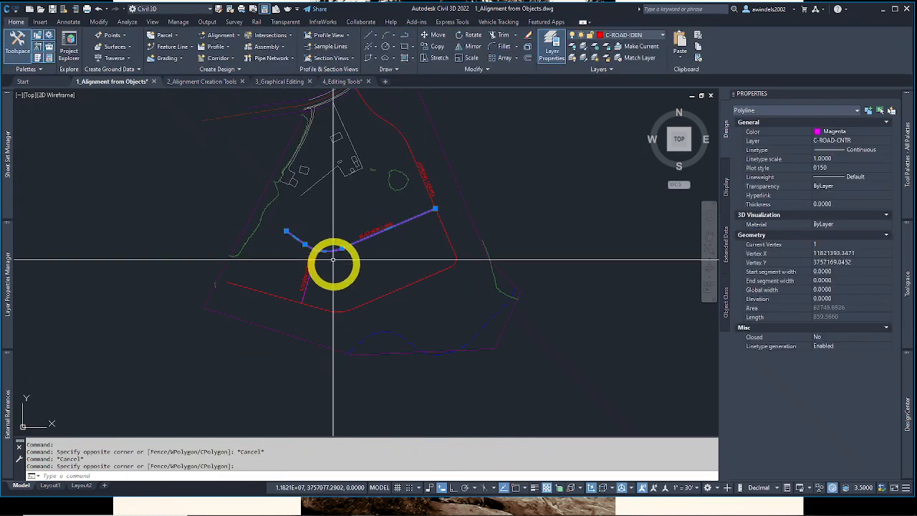
pyautogui.moveTo(331, 258); pyautogui.dragTo(365, 276, button='middle')
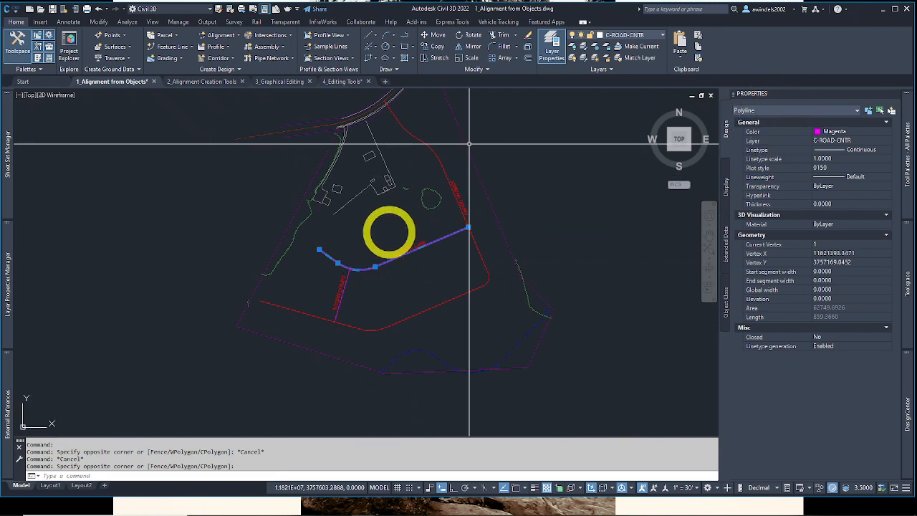
pyautogui.scroll(2, 386, 276)
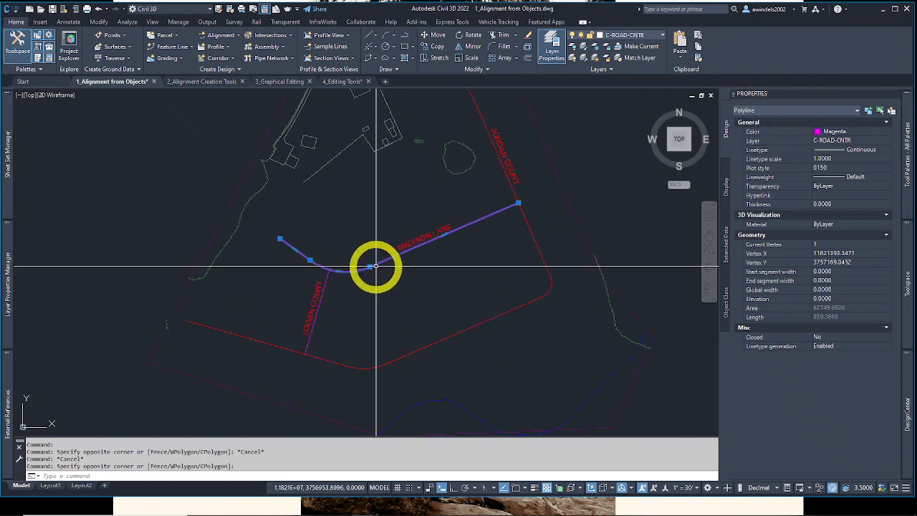
pyautogui.click(370, 266)
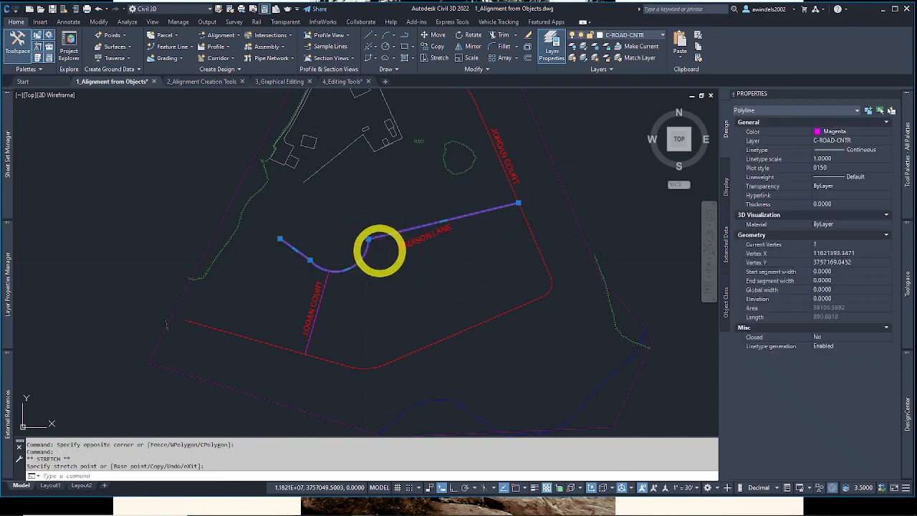
pyautogui.press('Escape')
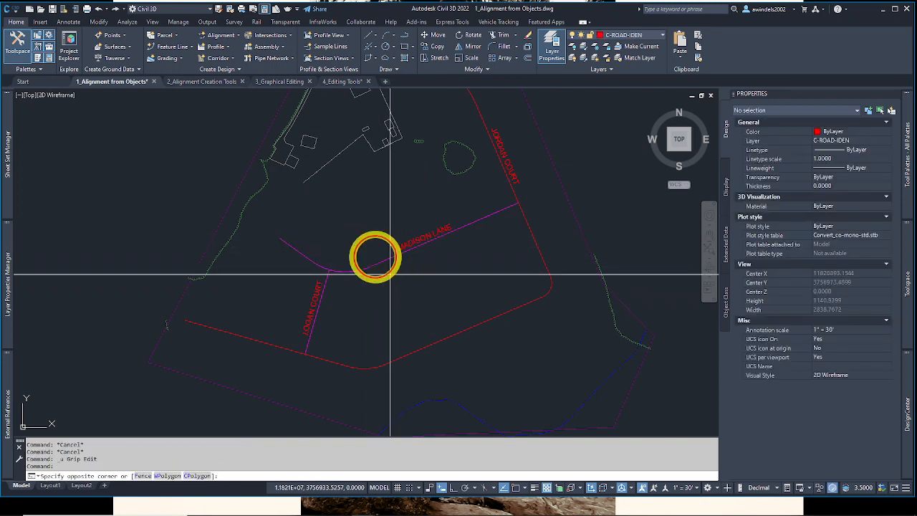
pyautogui.hotkey('ctrl', 'z')
# Step: Try stretching the Madison Lane polyline by its arc's midpoint grip, cancel the stretch, and clear the selection
pyautogui.click(376, 256)
pyautogui.click(354, 275)
pyautogui.scroll(3, 355, 275)
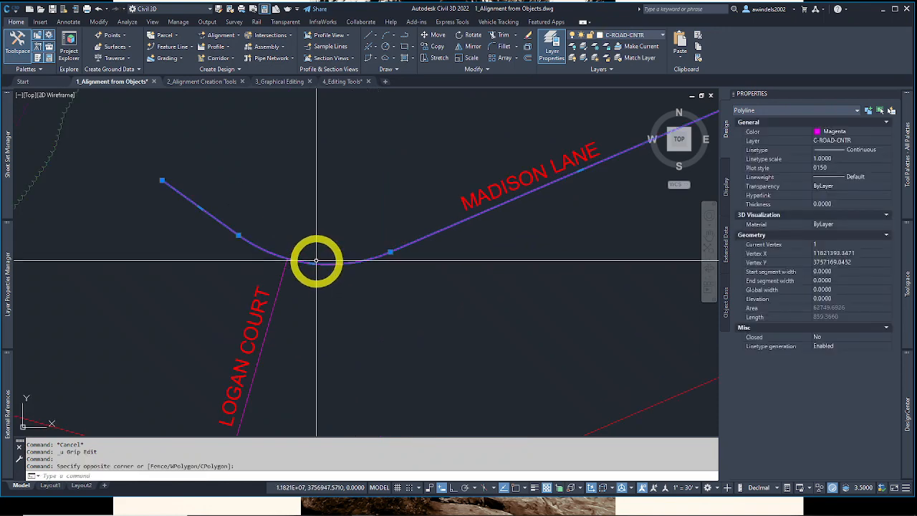
pyautogui.click(312, 263)
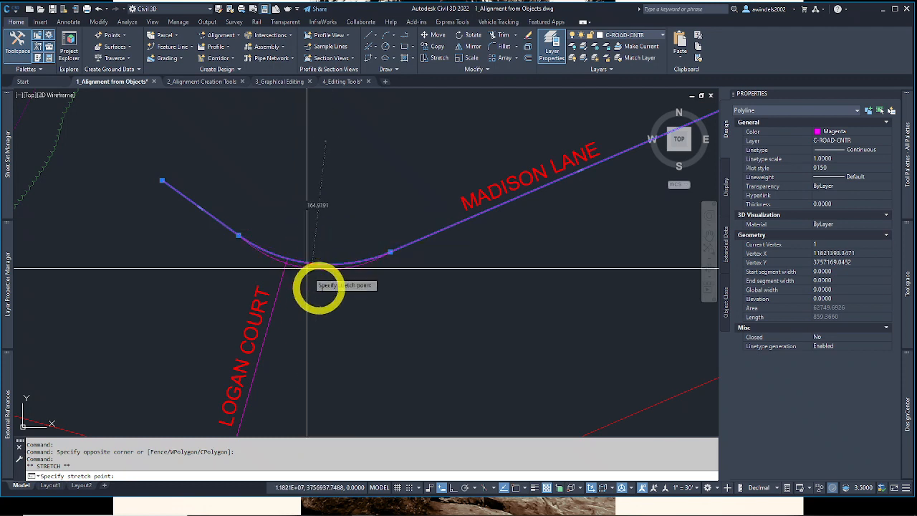
pyautogui.press('Escape')
pyautogui.press('Escape')
pyautogui.scroll(-2, 405, 259)
pyautogui.moveTo(417, 270); pyautogui.dragTo(358, 267, button='middle')
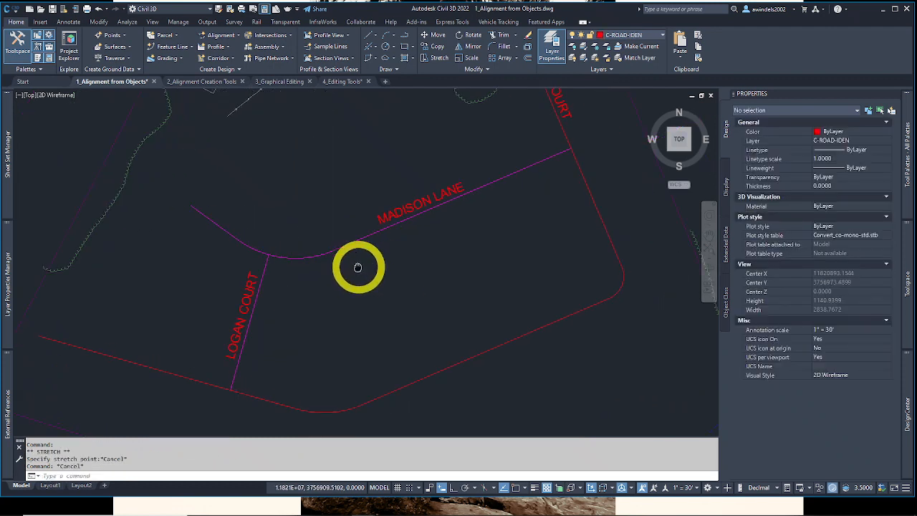
# Step: Select the Logan Court line to examine its object type and geometry, and clear the selection
pyautogui.click(243, 301)
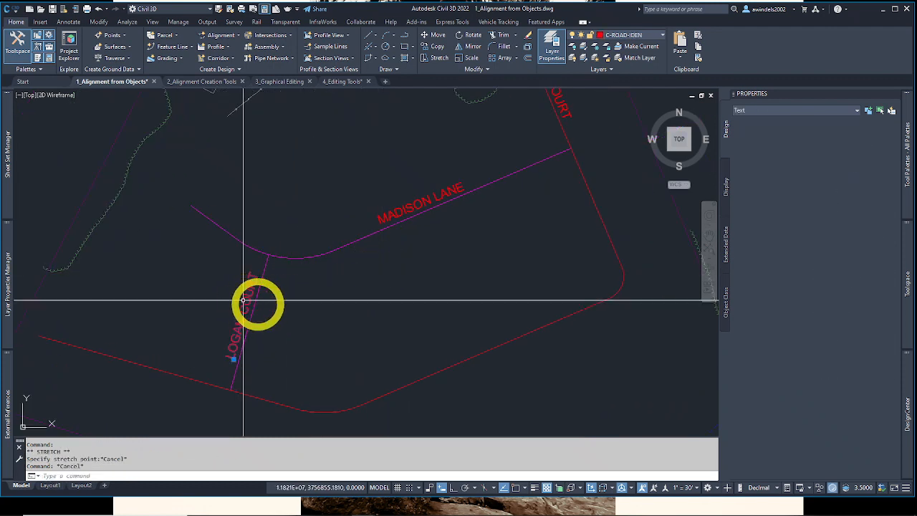
pyautogui.press('Escape')
pyautogui.click(257, 303)
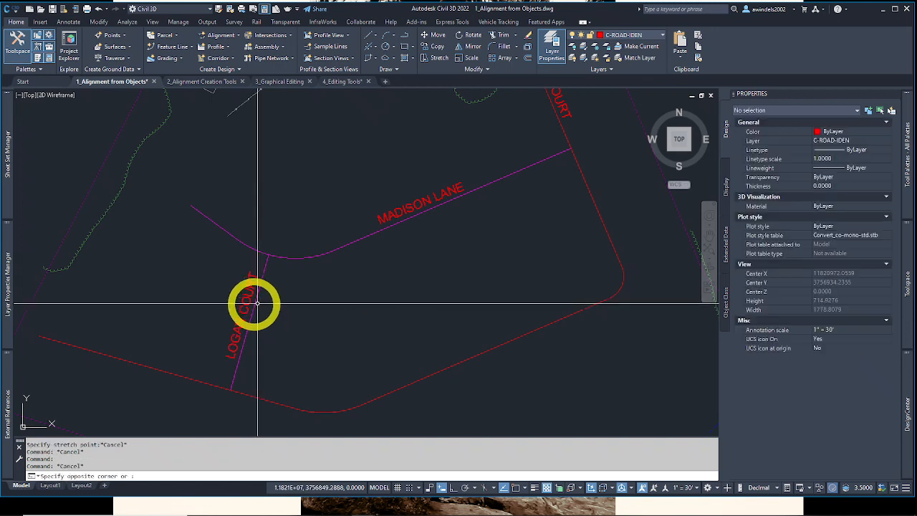
pyautogui.press('Escape')
pyautogui.click(254, 304)
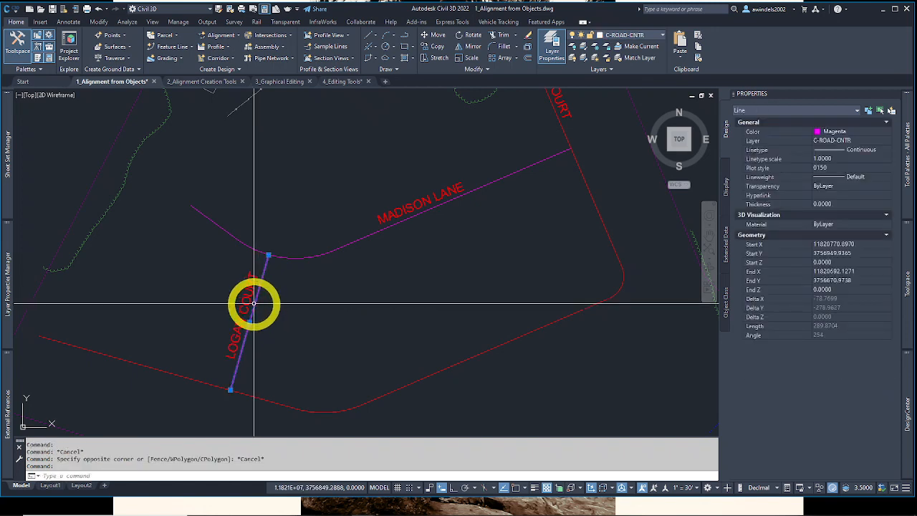
pyautogui.press('Escape')
pyautogui.press('Escape')
pyautogui.moveTo(335, 311); pyautogui.dragTo(321, 280, button='middle')
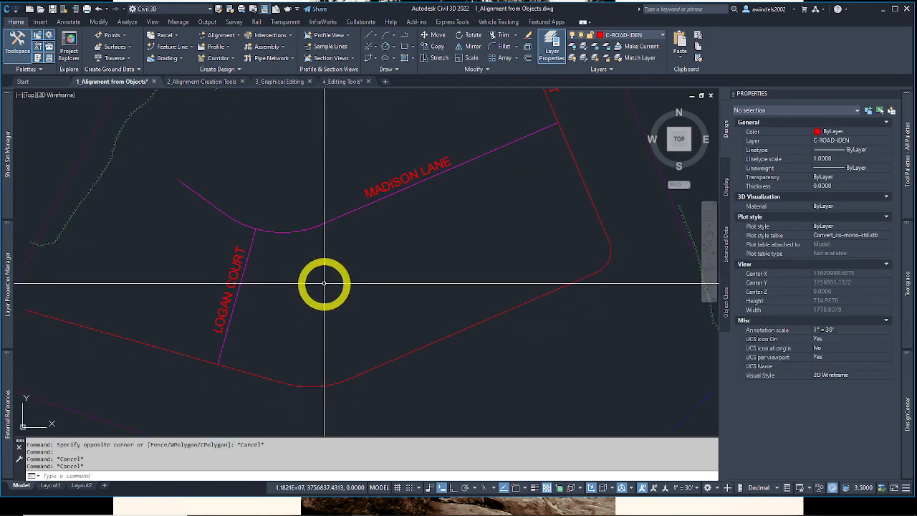
# Step: Stretch the Madison Lane arc by its midpoint so it bows away from Logan Court, with a radius of about 169
pyautogui.click(347, 277)
pyautogui.click(297, 176)
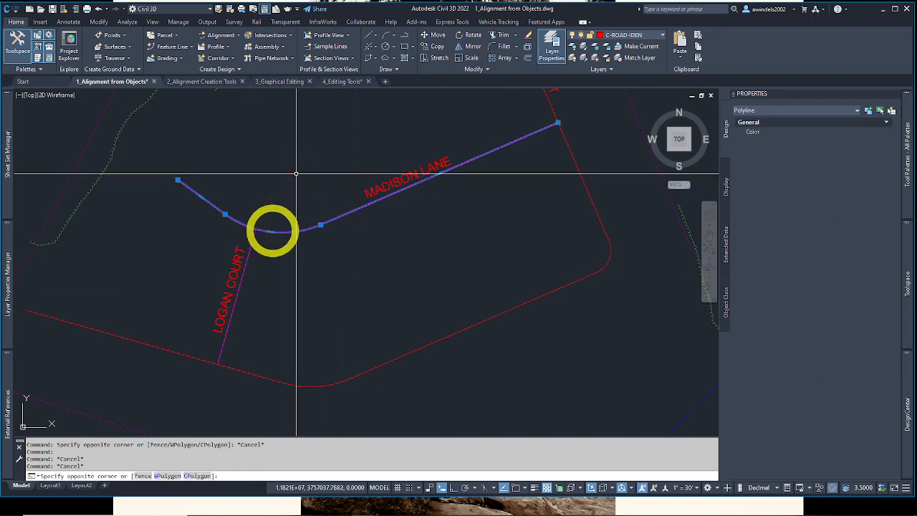
pyautogui.click(271, 231)
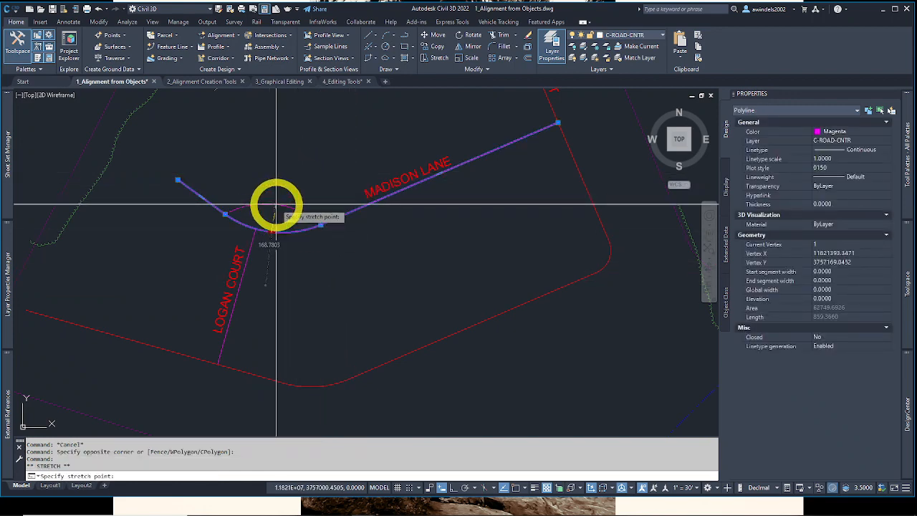
pyautogui.click(274, 204)
pyautogui.press('Escape')
pyautogui.press('Escape')
pyautogui.scroll(-5, 323, 228)
pyautogui.moveTo(323, 228); pyautogui.dragTo(322, 235, button='middle')
pyautogui.scroll(5, 322, 234)
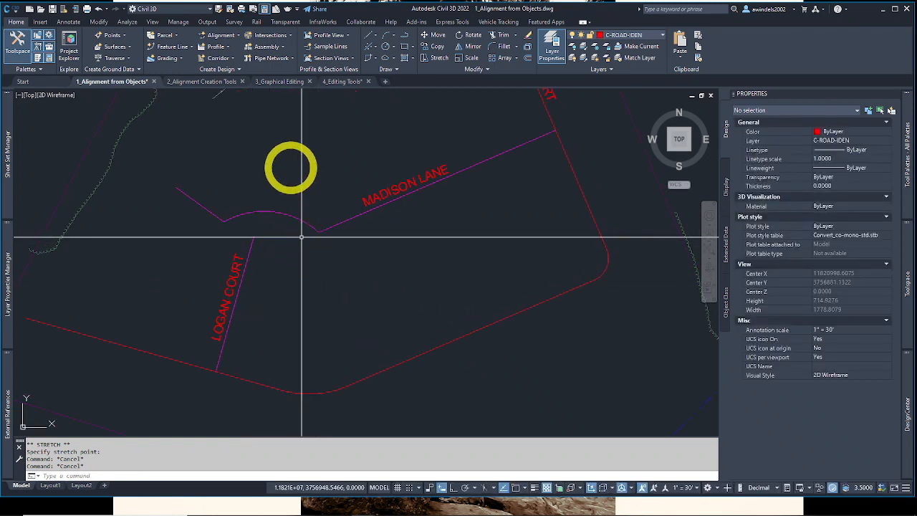
# Step: Turn on object snap, check which snap modes are active, and clear the Madison Lane polyline selection
pyautogui.click(280, 213)
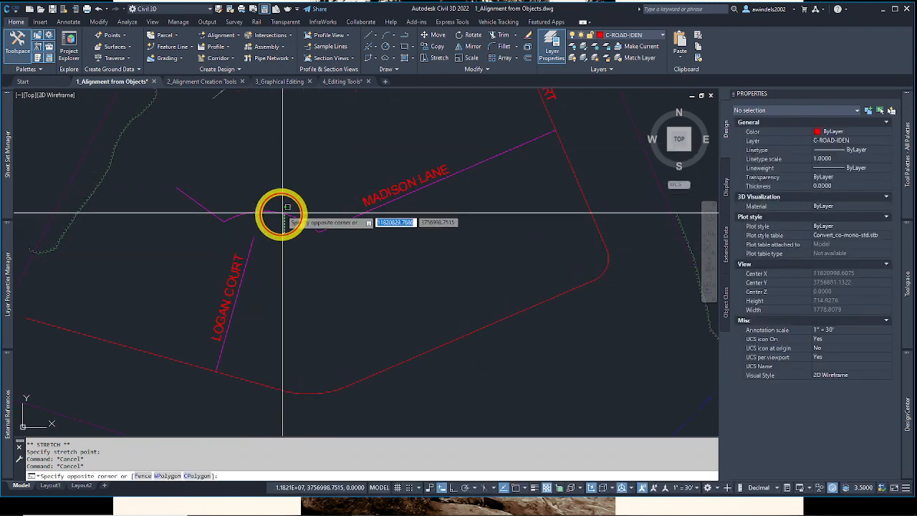
pyautogui.click(280, 214)
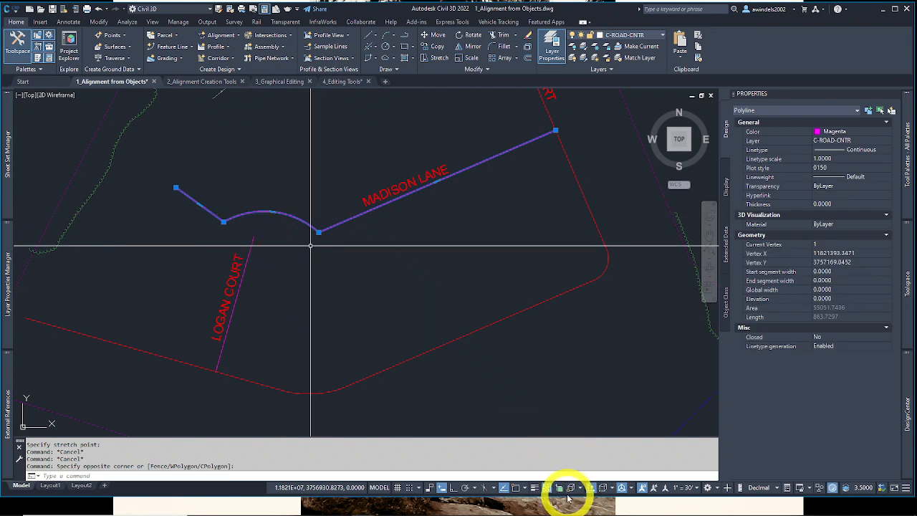
pyautogui.click(516, 488)
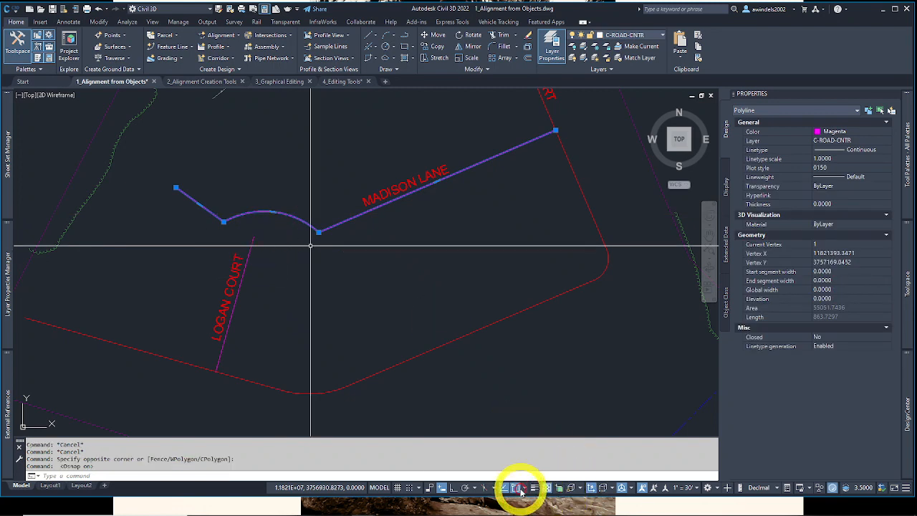
pyautogui.click(525, 489)
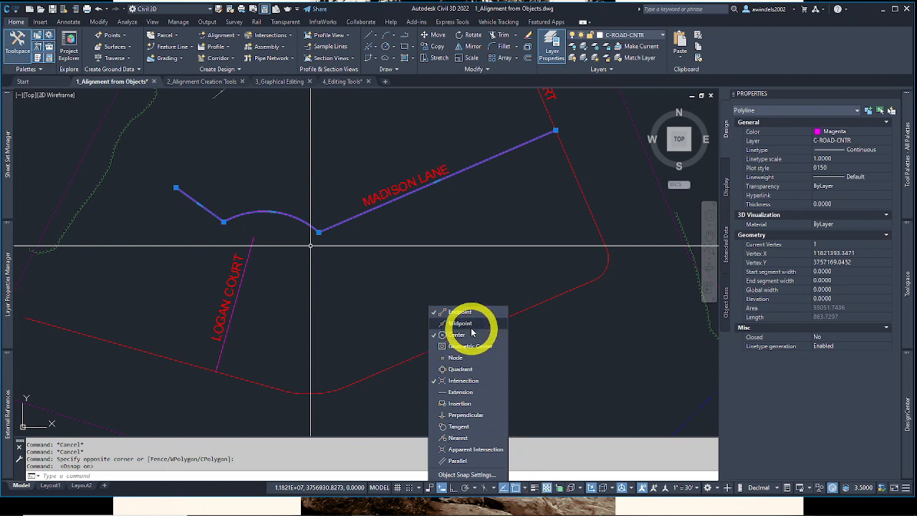
pyautogui.click(440, 336)
pyautogui.press('Escape')
pyautogui.press('Escape')
pyautogui.press('Escape')
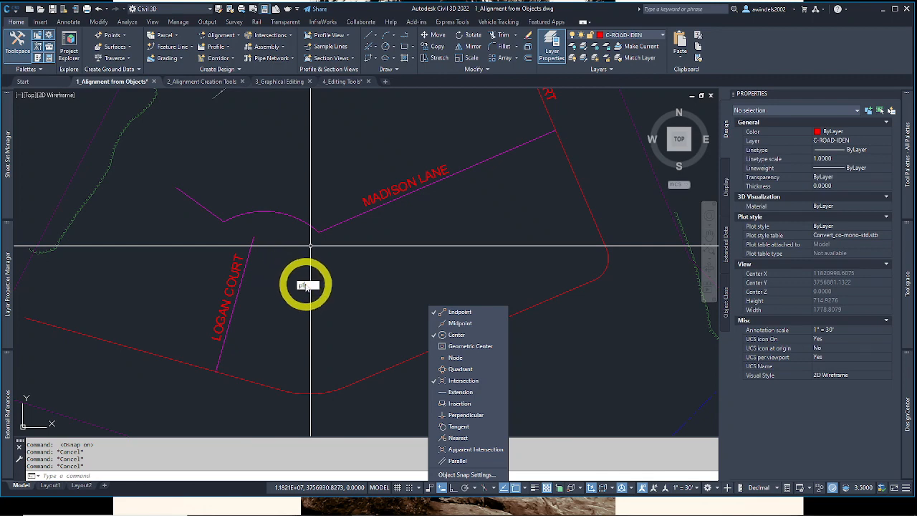
# Step: Draw a polyline from one end of the Madison Lane arc to its center and on to its other end, each leg about 169 long
pyautogui.click(315, 297)
pyautogui.click(291, 237)
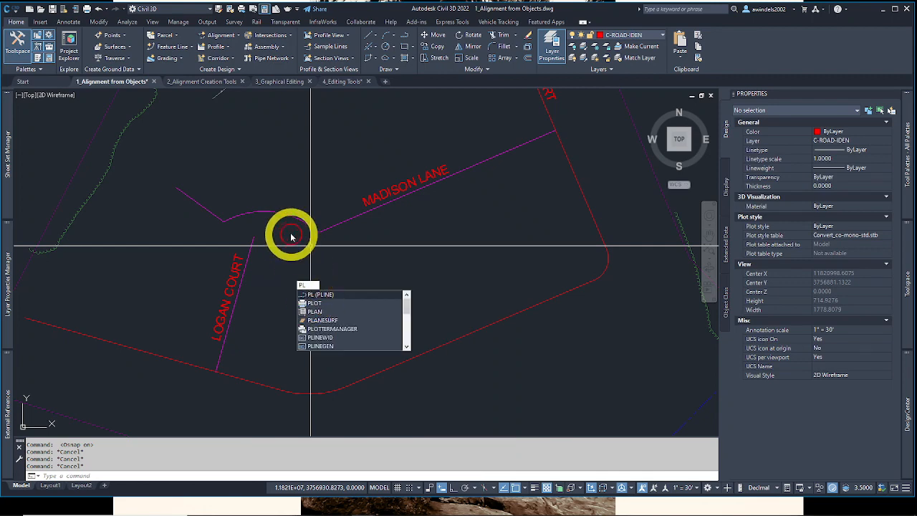
pyautogui.press('Return')
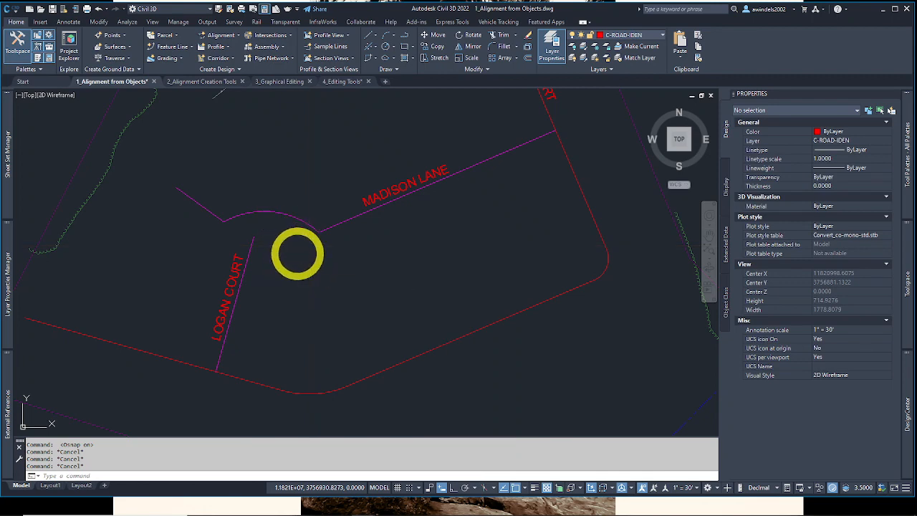
pyautogui.click(289, 216)
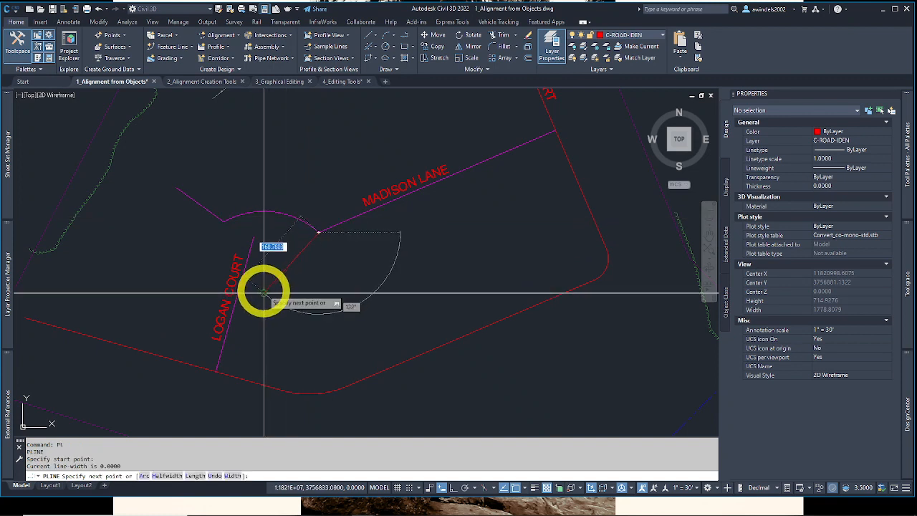
pyautogui.click(263, 292)
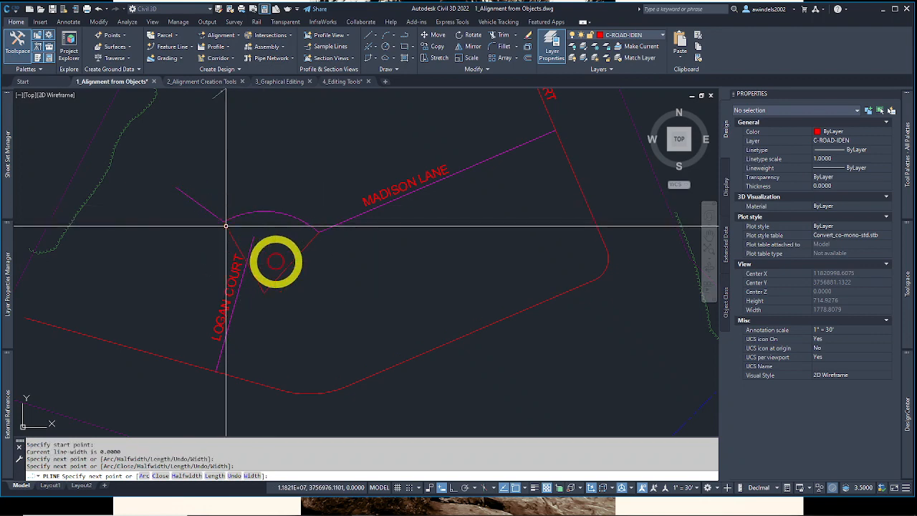
pyautogui.press('Escape')
pyautogui.press('Escape')
# Step: Try stretching the new radius polyline by its vertex at the Madison Lane arc's center, and cancel the stretch
pyautogui.scroll(-1, 338, 276)
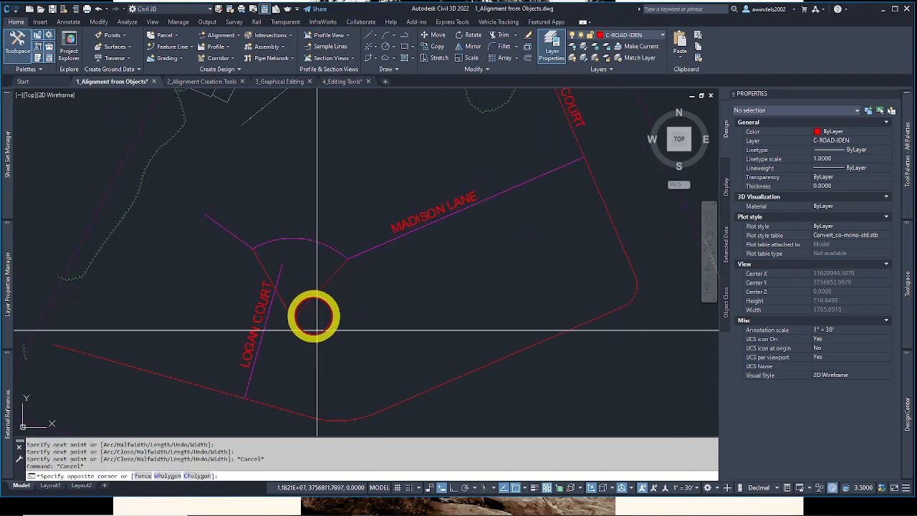
pyautogui.click(311, 317)
pyautogui.click(313, 293)
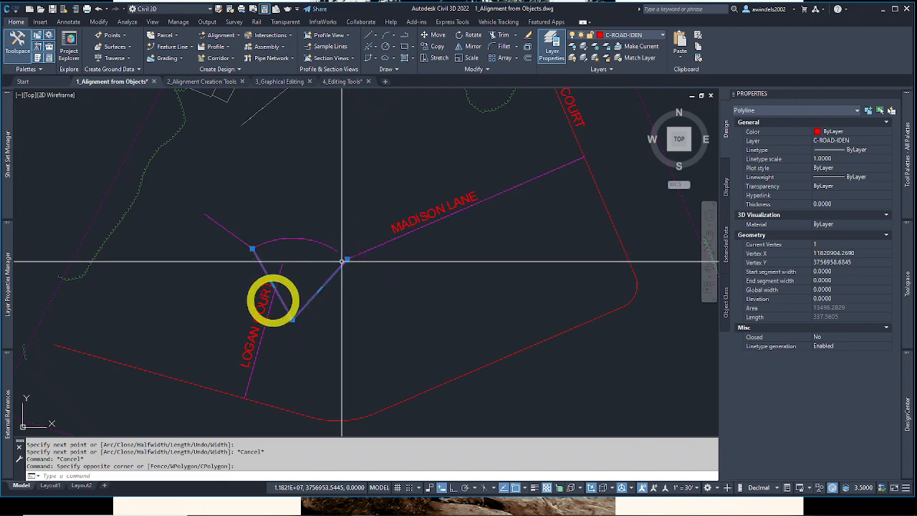
pyautogui.click(292, 317)
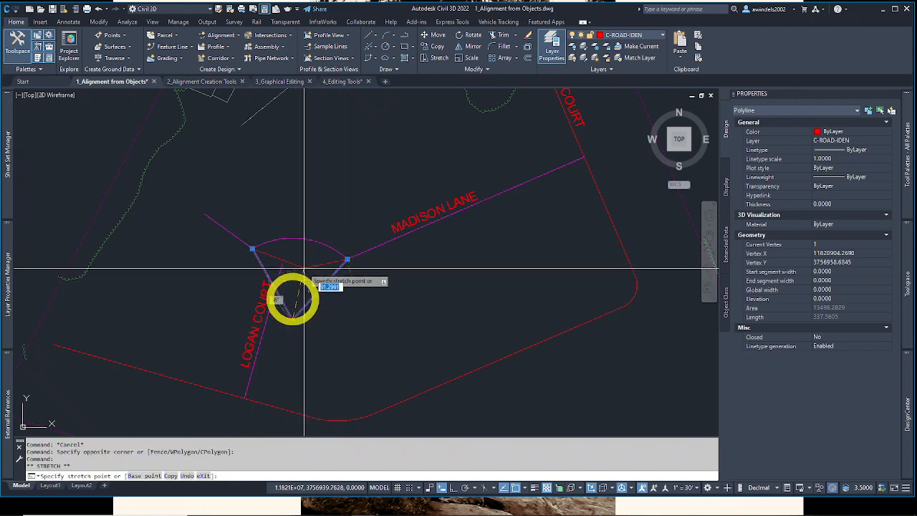
pyautogui.press('Escape')
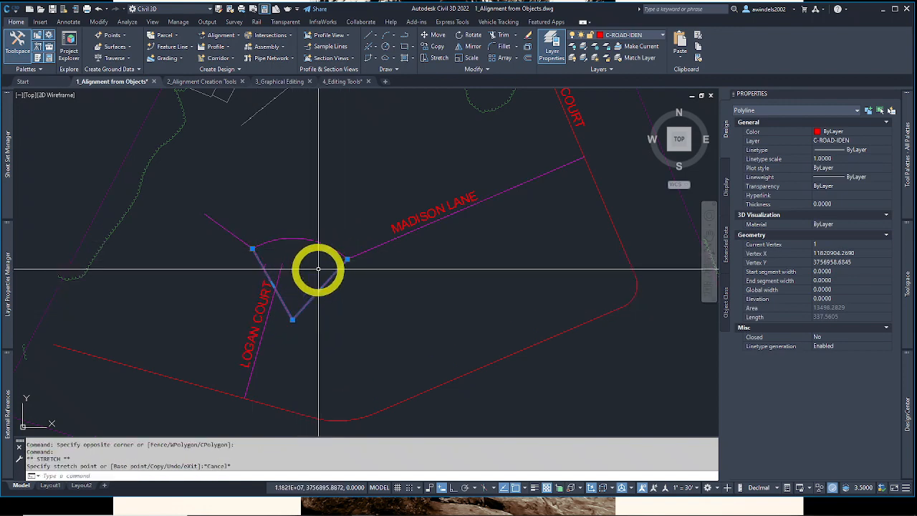
pyautogui.press('Escape')
# Step: Draw a polyline from the center of Jordan Court's southern arc to the arc's western end, using a Center snap override
pyautogui.write('PL')
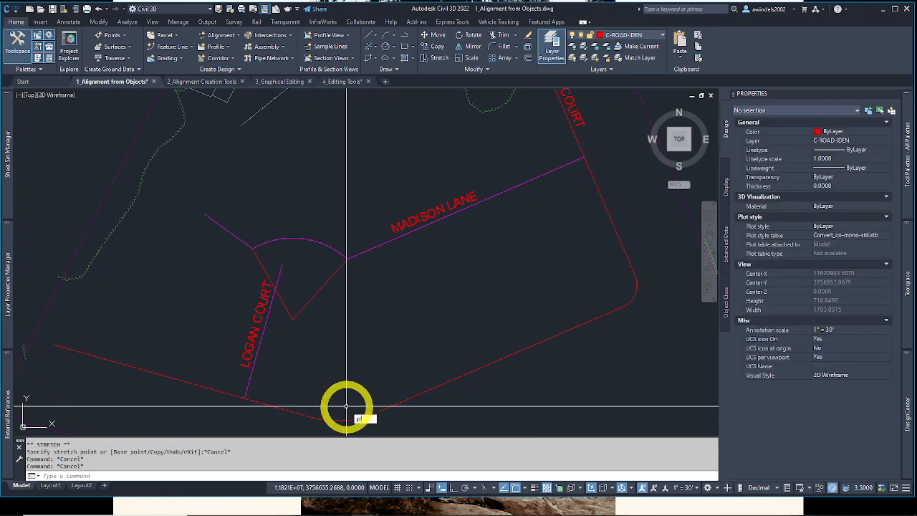
pyautogui.press('Return')
pyautogui.keyDown('shift'); pyautogui.rightClick(337, 390); pyautogui.keyUp('shift')
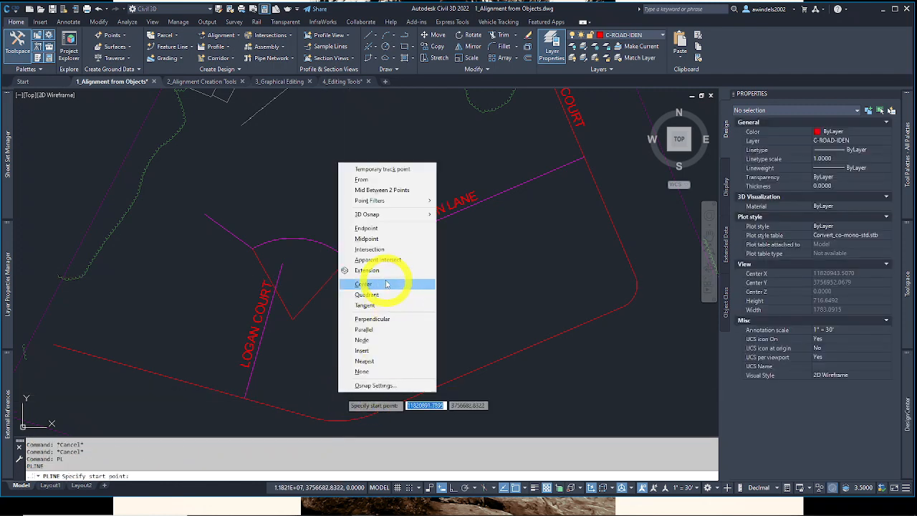
pyautogui.click(396, 287)
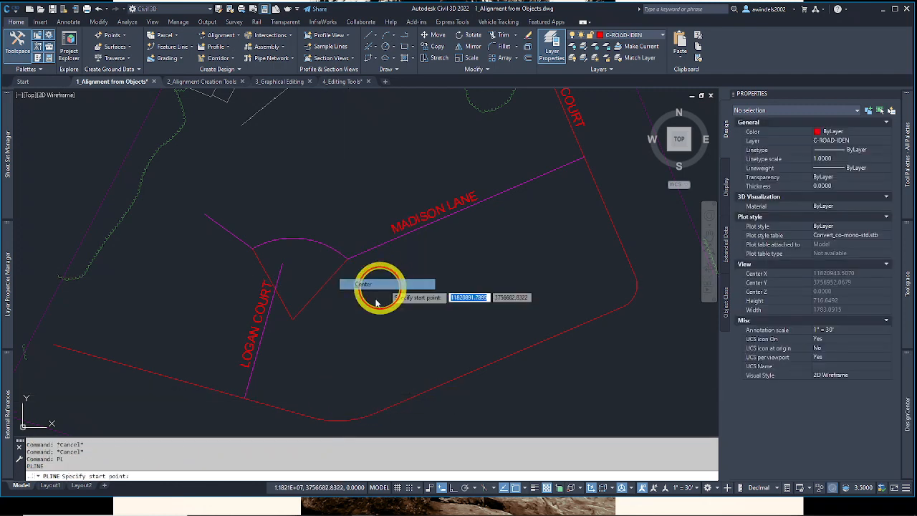
pyautogui.click(307, 418)
pyautogui.press('Escape')
# Step: Draw a second polyline from the same Jordan Court arc center to the arc's eastern end, using a Center snap override
pyautogui.rightClick(338, 378)
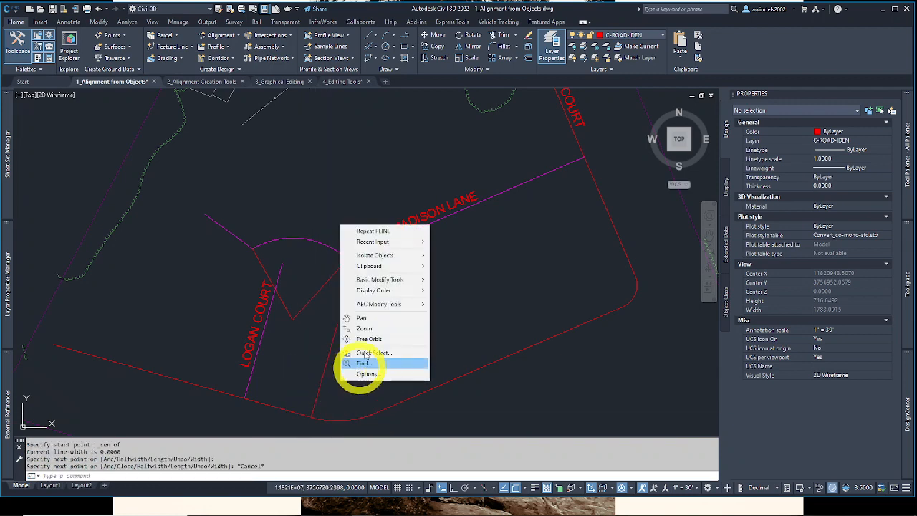
pyautogui.click(380, 232)
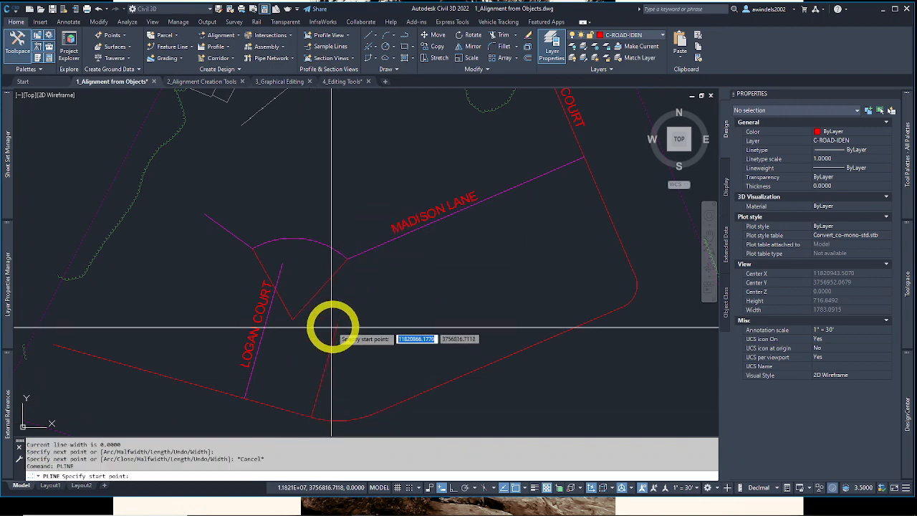
pyautogui.keyDown('shift'); pyautogui.rightClick(348, 419); pyautogui.keyUp('shift')
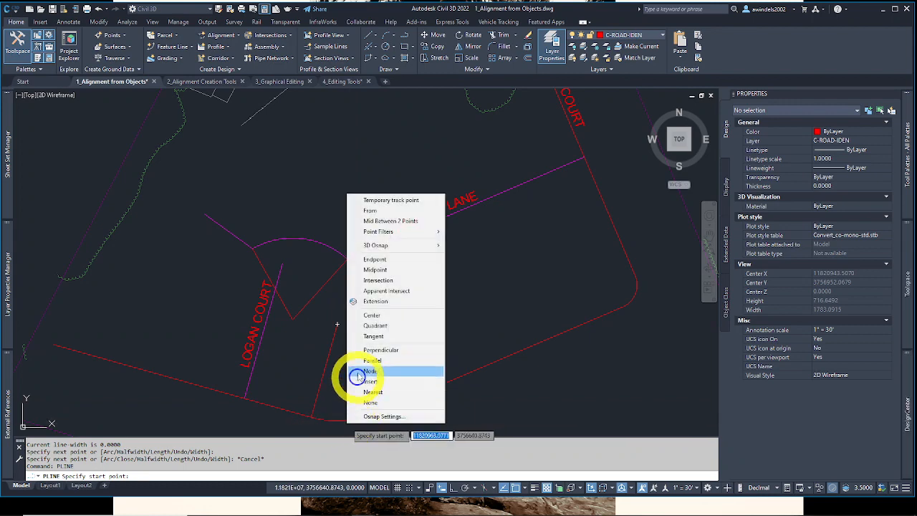
pyautogui.click(373, 315)
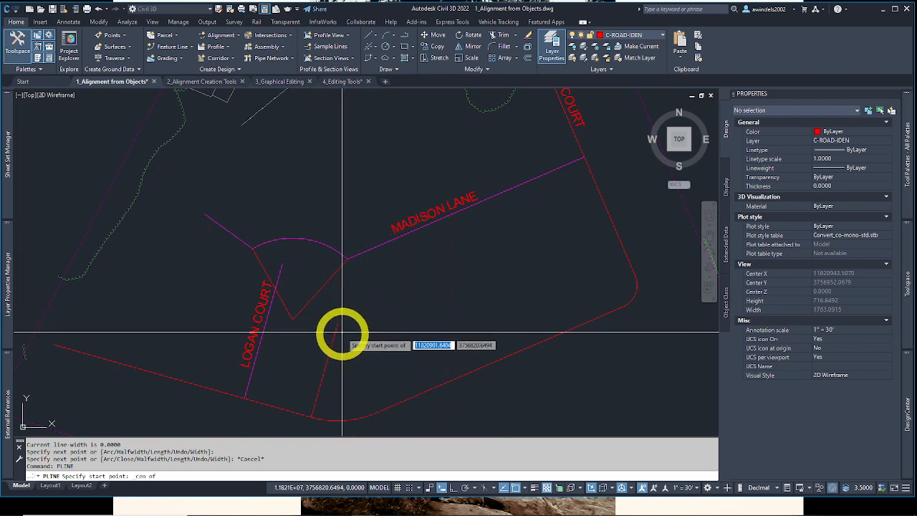
pyautogui.click(337, 418)
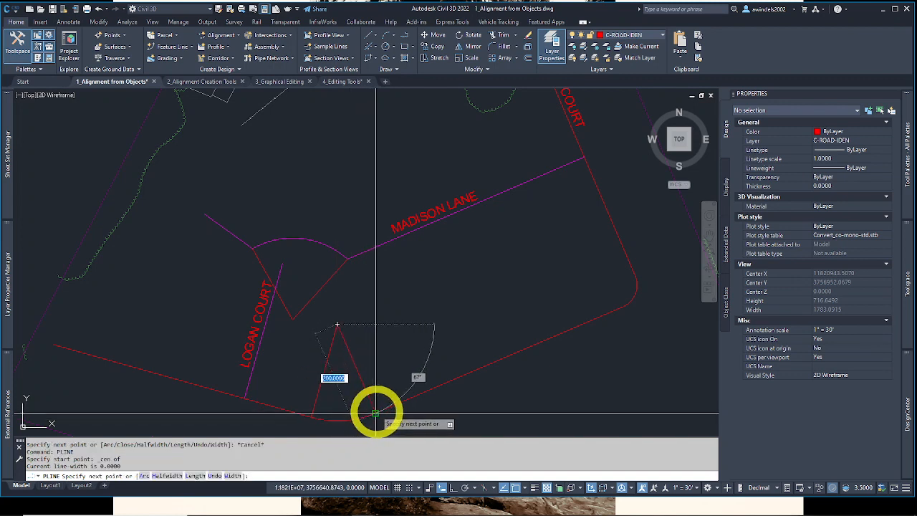
pyautogui.click(375, 413)
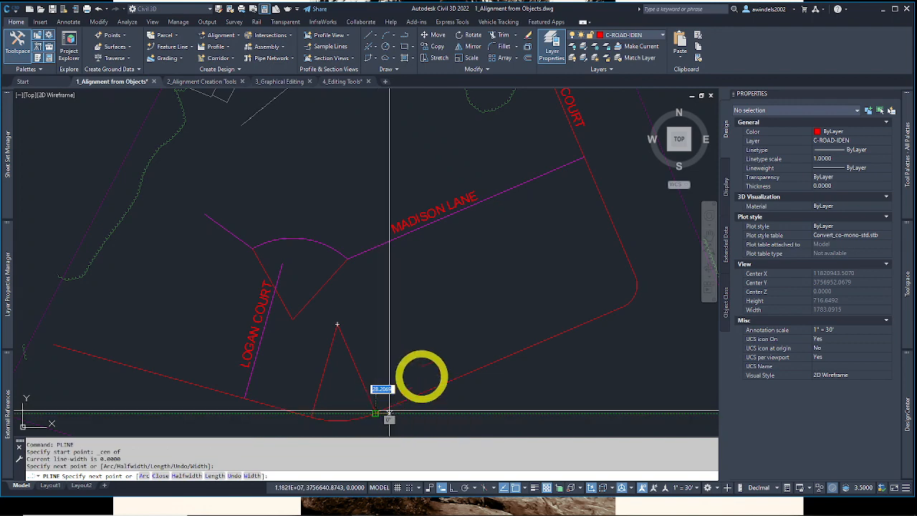
pyautogui.press('Escape')
pyautogui.press('Escape')
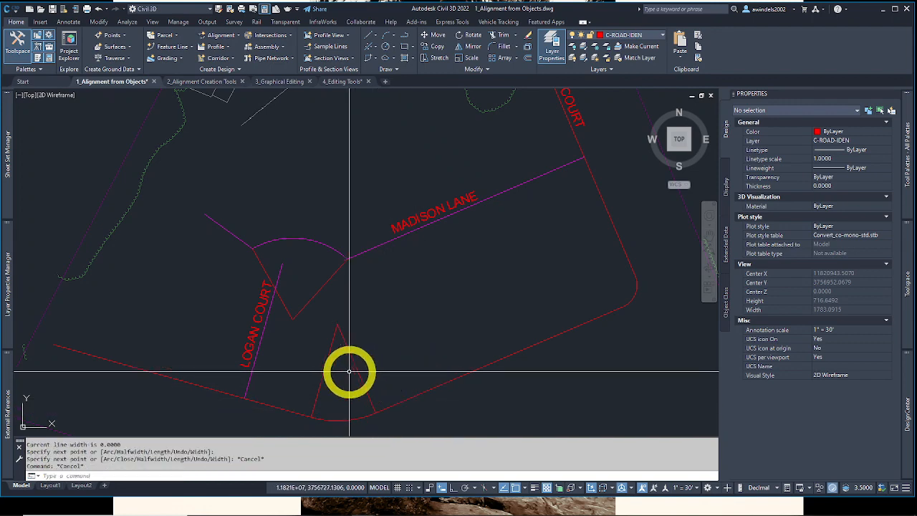
pyautogui.moveTo(354, 384); pyautogui.dragTo(366, 334, button='middle')
pyautogui.click(366, 336)
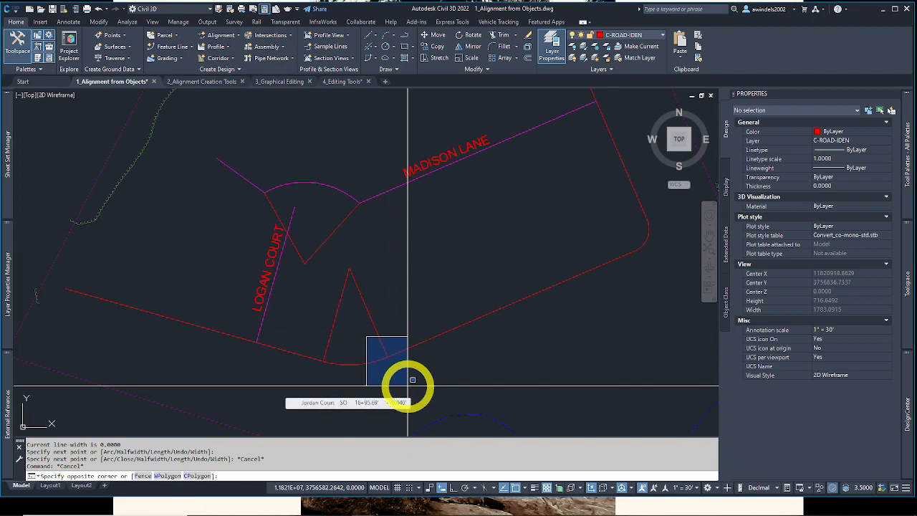
pyautogui.press('Escape')
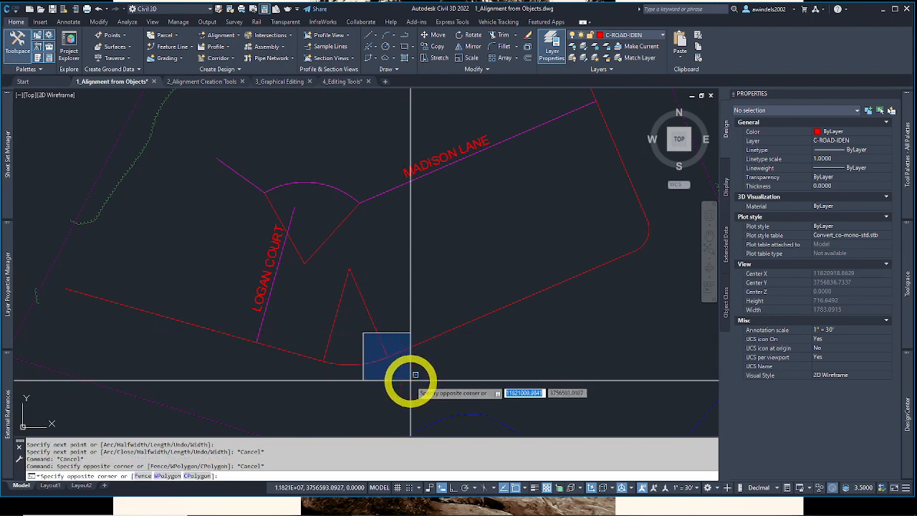
pyautogui.press('Escape')
pyautogui.click(299, 343)
pyautogui.click(338, 384)
pyautogui.press('Escape')
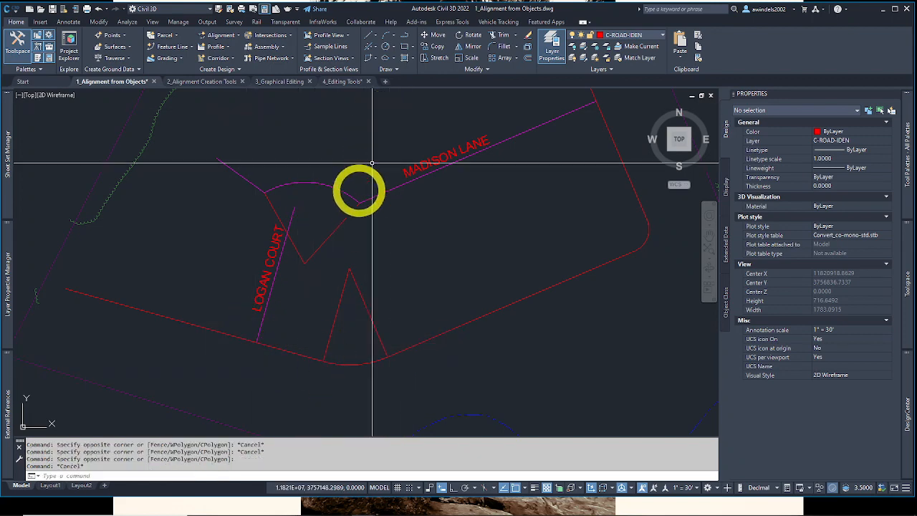
pyautogui.click(339, 179)
pyautogui.press('Escape')
pyautogui.press('Escape')
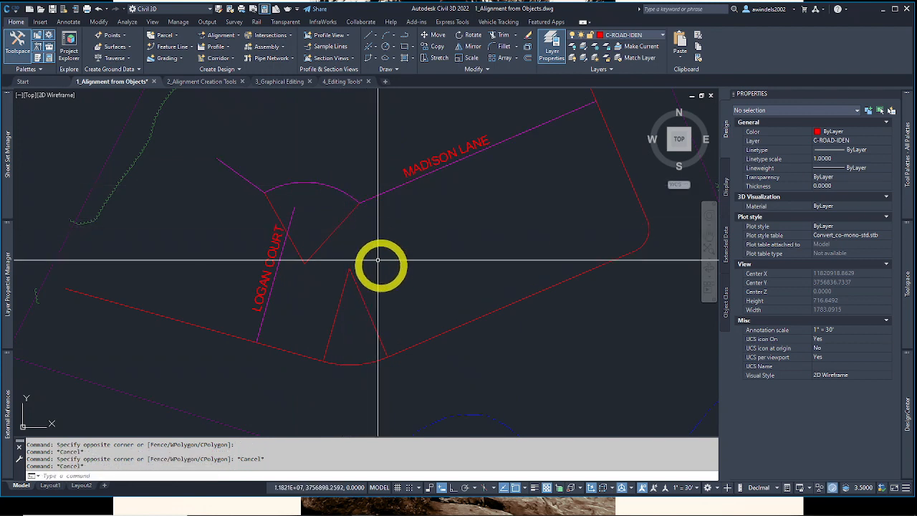
# Step: Erase the three radius polylines drawn at the Madison Lane and Jordan Court arcs
pyautogui.click(390, 287)
pyautogui.click(334, 227)
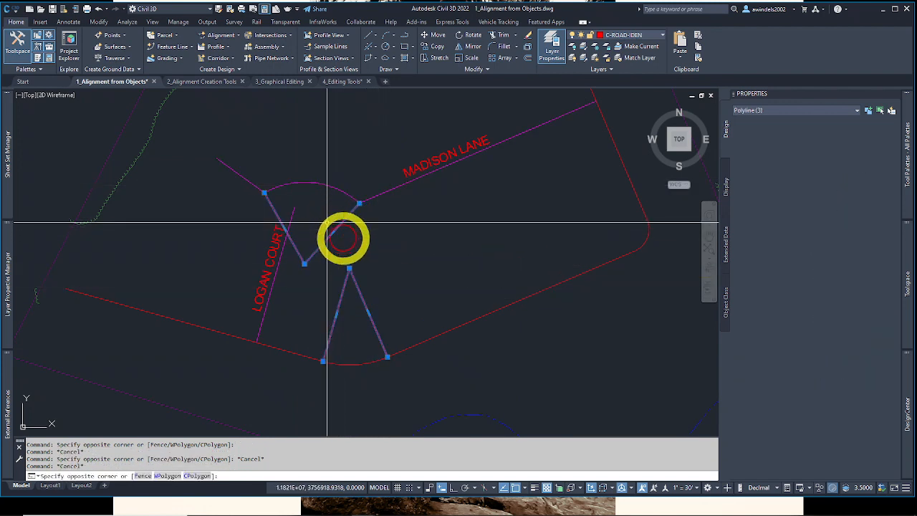
pyautogui.press('Delete')
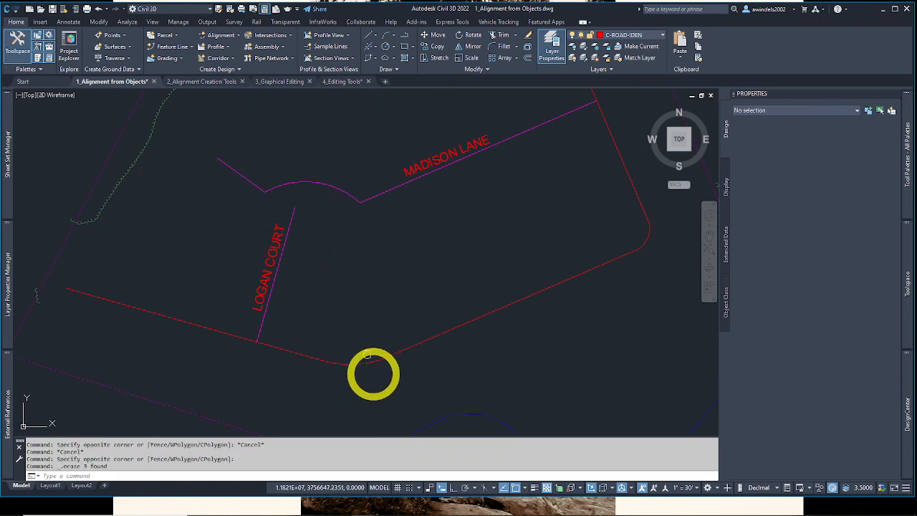
# Step: Stretch the Jordan Court alignment's southern curve inward by its midpoint grip to enlarge its radius, and clear the selection
pyautogui.click(355, 361)
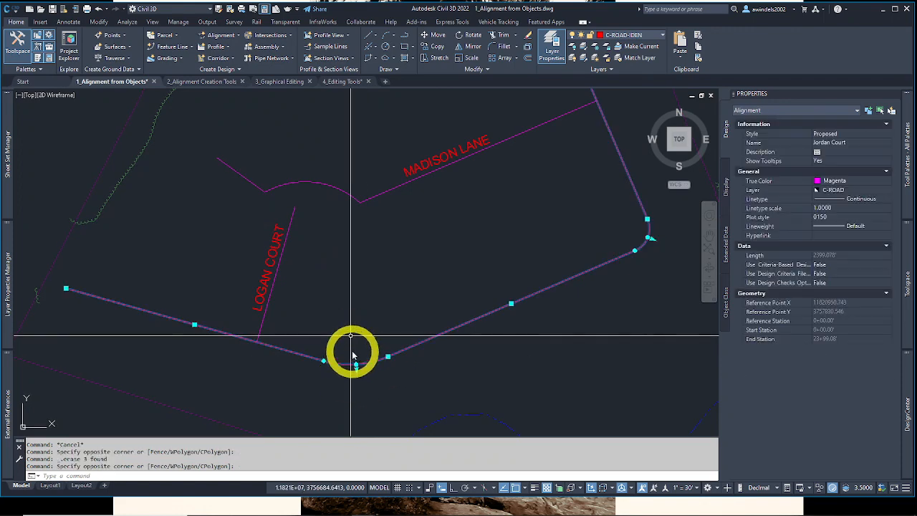
pyautogui.moveTo(365, 373); pyautogui.dragTo(364, 389, button='middle')
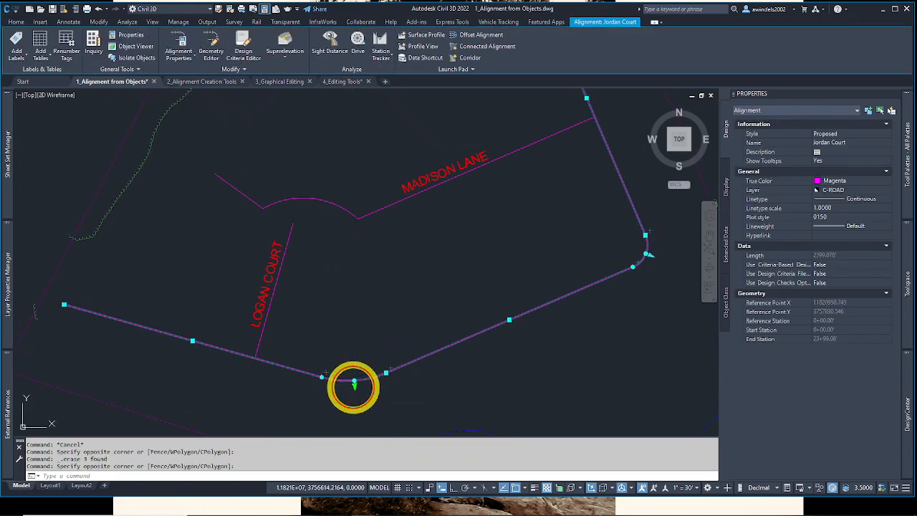
pyautogui.click(354, 381)
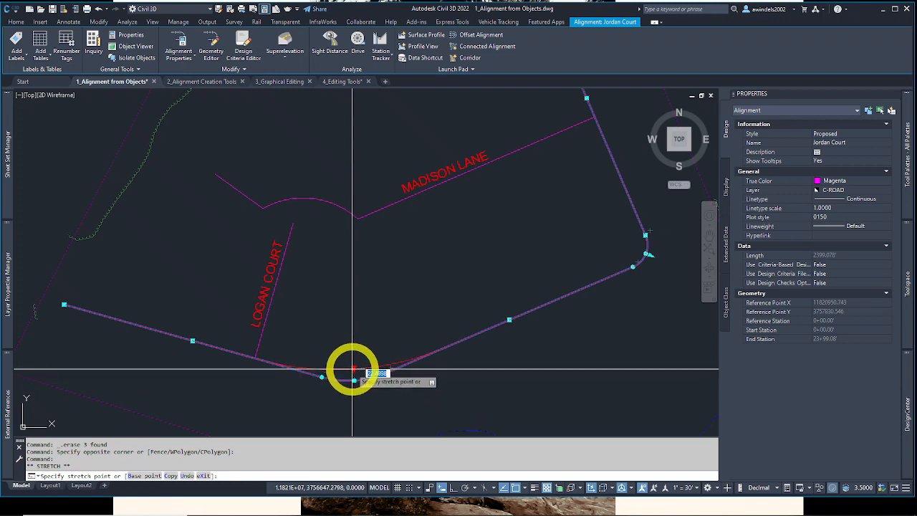
pyautogui.click(353, 364)
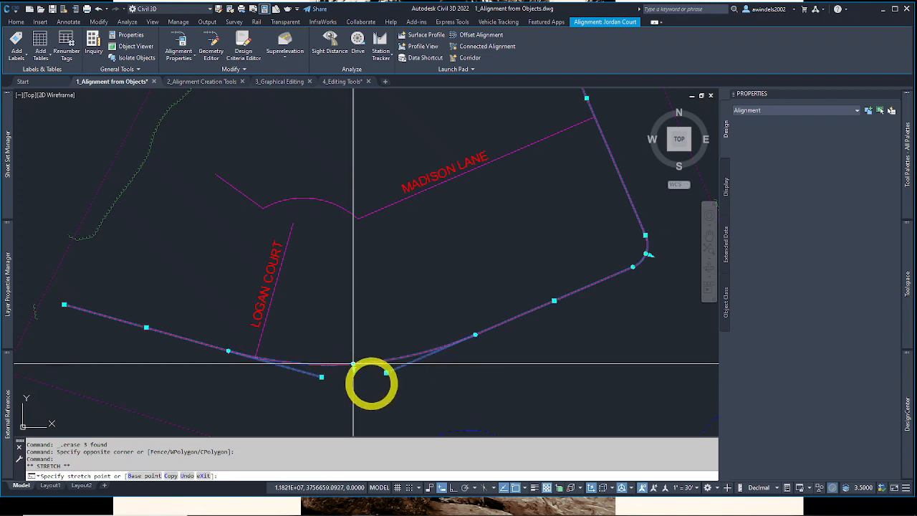
pyautogui.press('Escape')
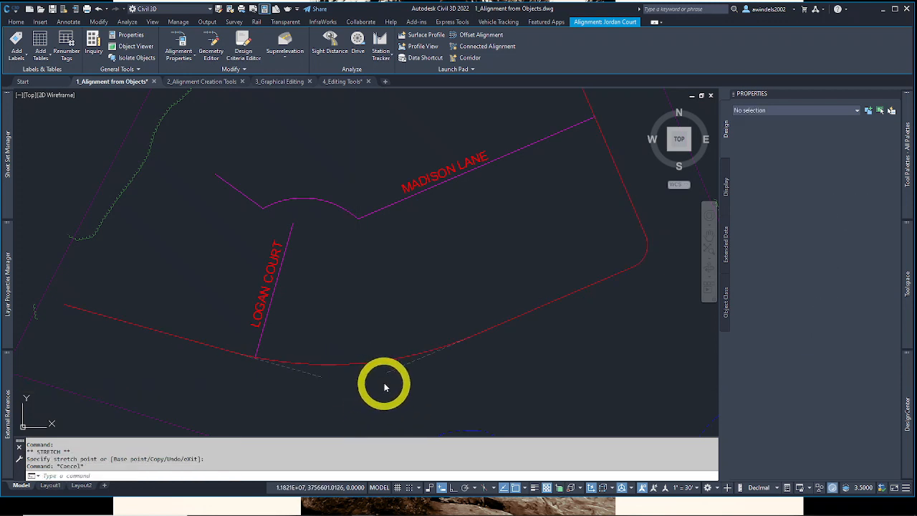
# Step: Extend the end of the Jordan Court alignment's western tangent below the southern curve by stretching its end grip southeastward
pyautogui.click(384, 384)
pyautogui.click(360, 341)
pyautogui.scroll(-2, 326, 369)
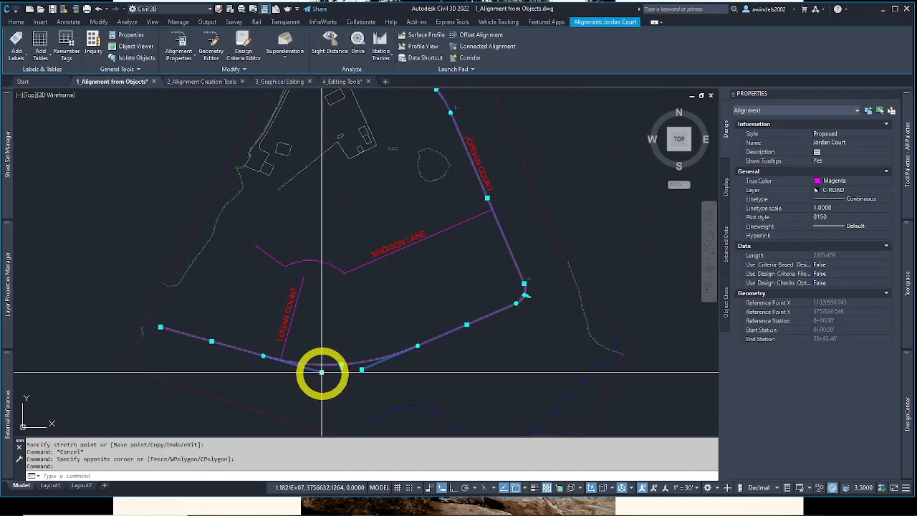
pyautogui.click(322, 372)
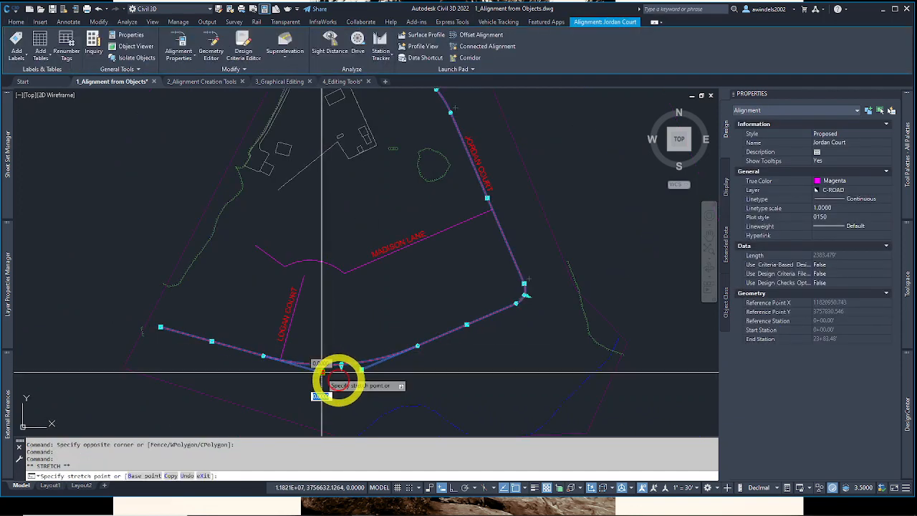
pyautogui.moveTo(361, 371); pyautogui.dragTo(362, 365, button='middle')
# Step: Stretch the end grip of the eastern tangent southwestward past the western tangent's line below Jordan Court's southern curve, and clear the selection
pyautogui.click(362, 365)
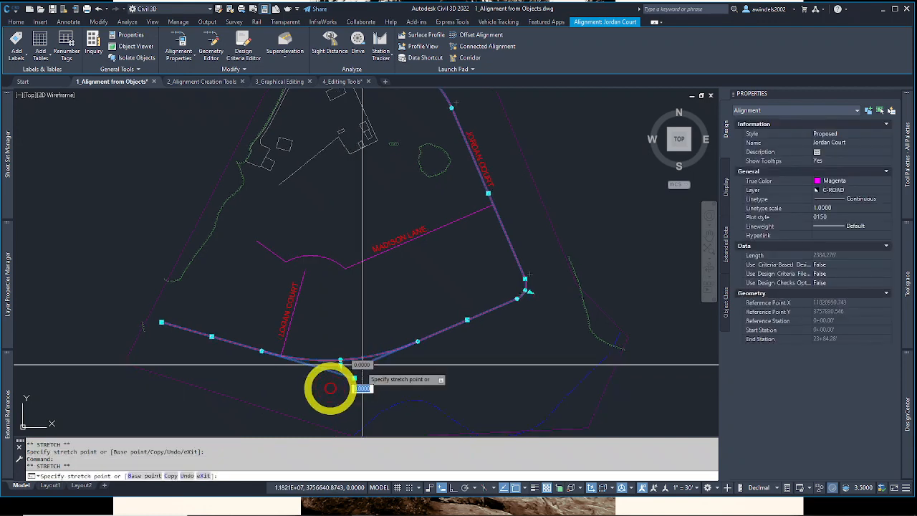
pyautogui.click(330, 388)
pyautogui.scroll(-3, 409, 368)
pyautogui.press('Escape')
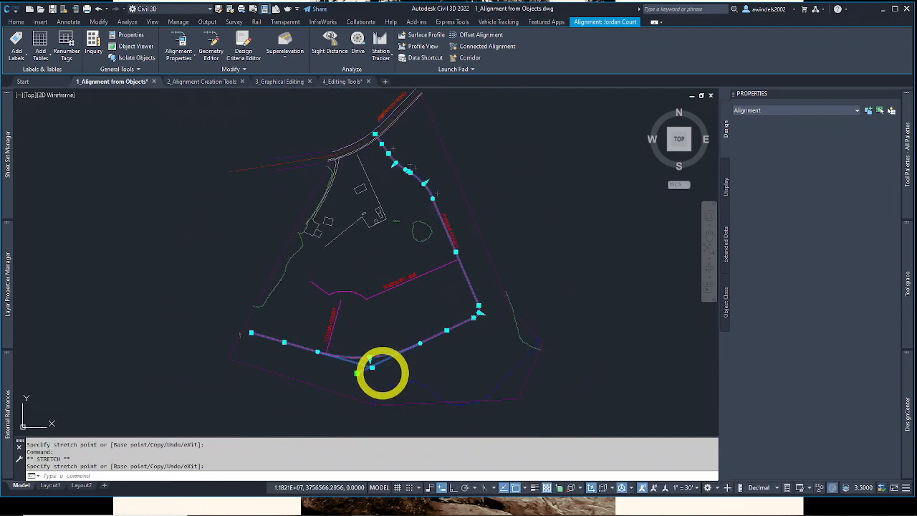
pyautogui.scroll(5, 370, 375)
pyautogui.press('Escape')
pyautogui.click(362, 360)
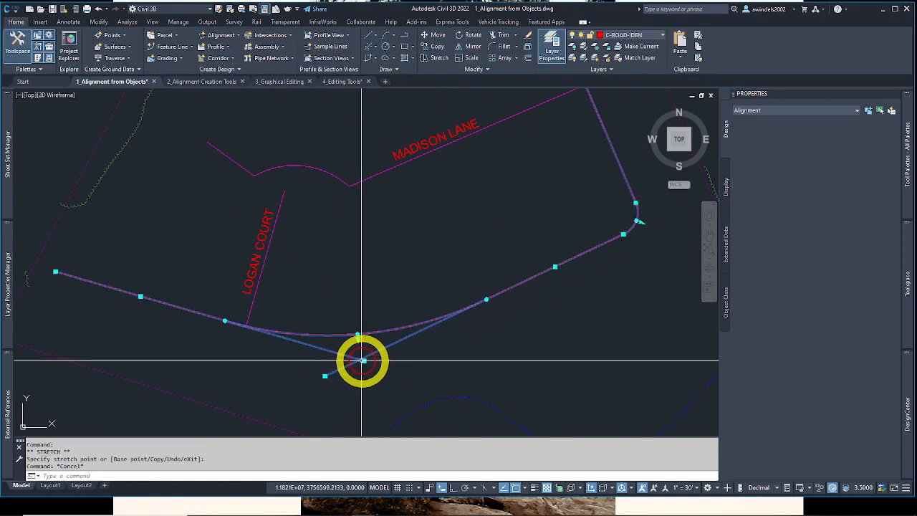
pyautogui.moveTo(362, 360); pyautogui.dragTo(368, 355, button='middle')
pyautogui.press('Escape')
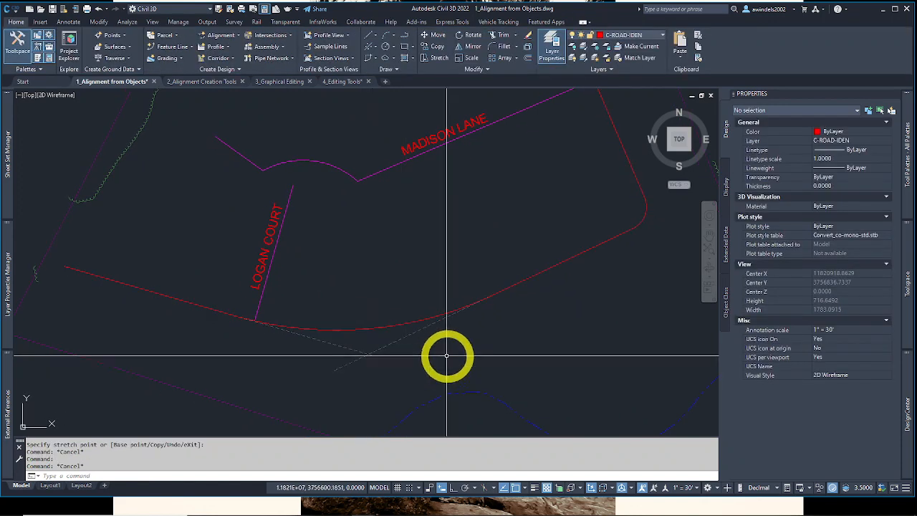
# Step: Stretch the Jordan Court alignment's southern curve outward toward the tangent intersection to reduce its radius
pyautogui.click(350, 315)
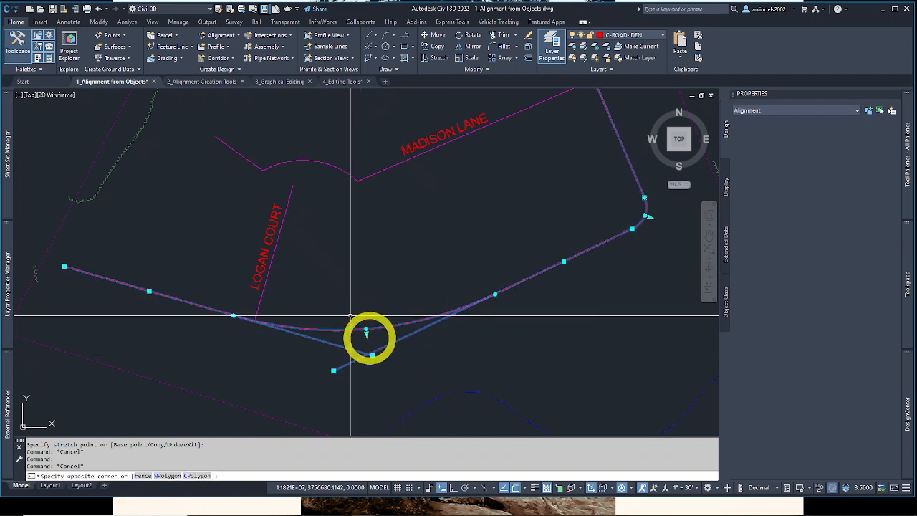
pyautogui.moveTo(371, 337); pyautogui.dragTo(370, 346, button='middle')
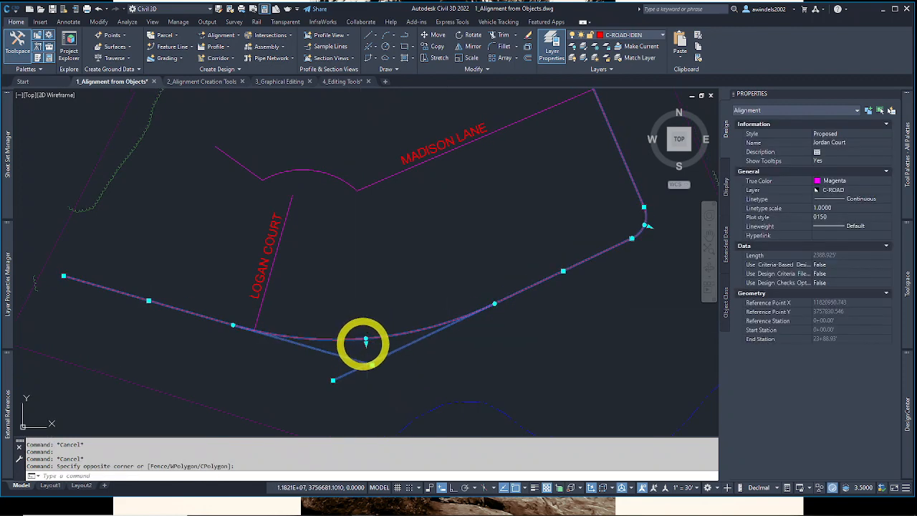
pyautogui.click(366, 342)
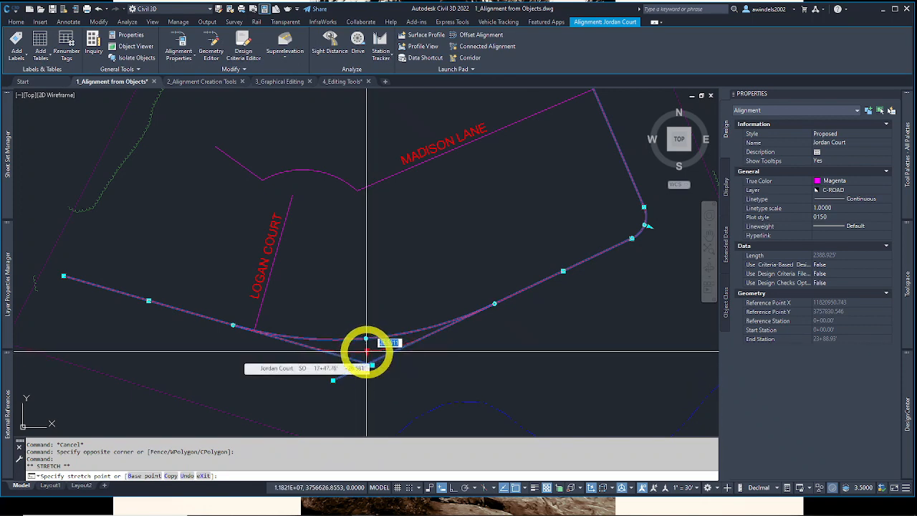
pyautogui.click(365, 350)
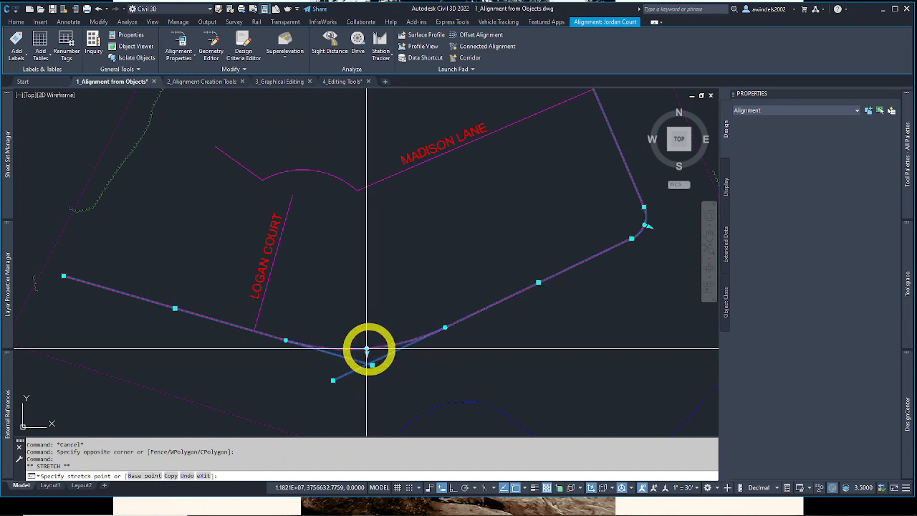
pyautogui.click(366, 349)
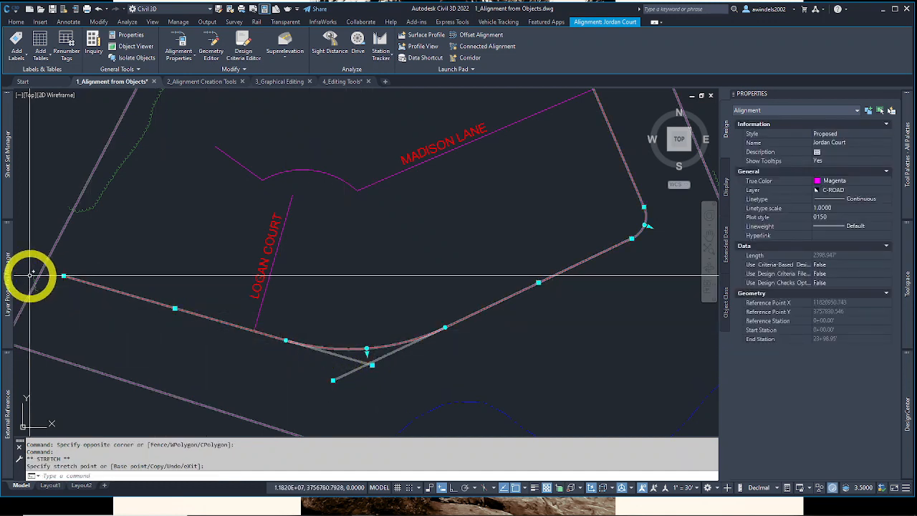
# Step: Stretch the Jordan Court alignment's western endpoint northeastward to swing its tangent, and clear the selection
pyautogui.click(63, 276)
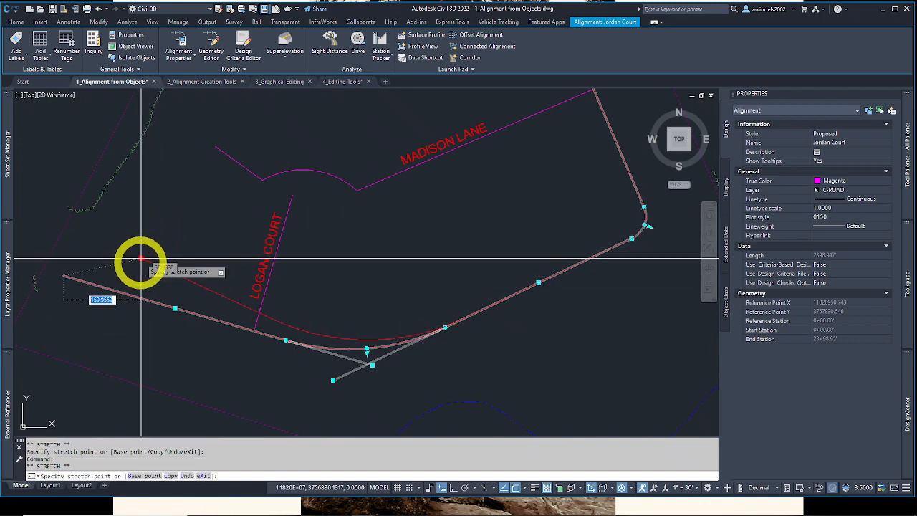
pyautogui.click(145, 255)
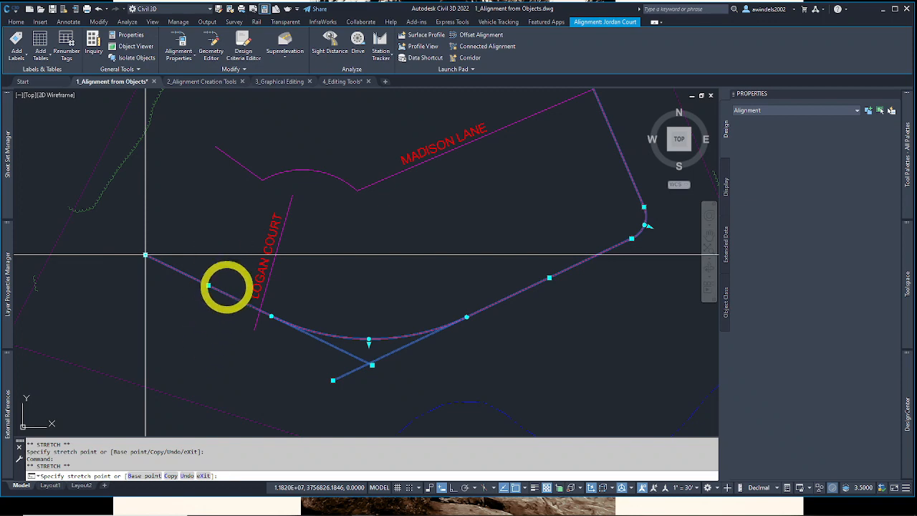
pyautogui.moveTo(402, 93); pyautogui.dragTo(389, 179, button='middle')
pyautogui.press('Escape')
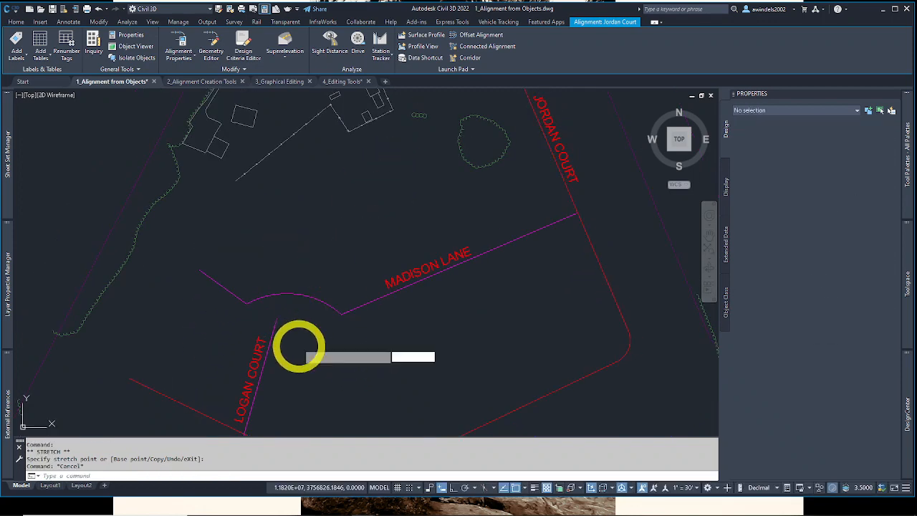
# Step: Stretch the Madison Lane polyline's vertex between the arc and the long eastern segment northward, and clear the selection
pyautogui.click(305, 335)
pyautogui.moveTo(341, 314); pyautogui.dragTo(344, 317, button='middle')
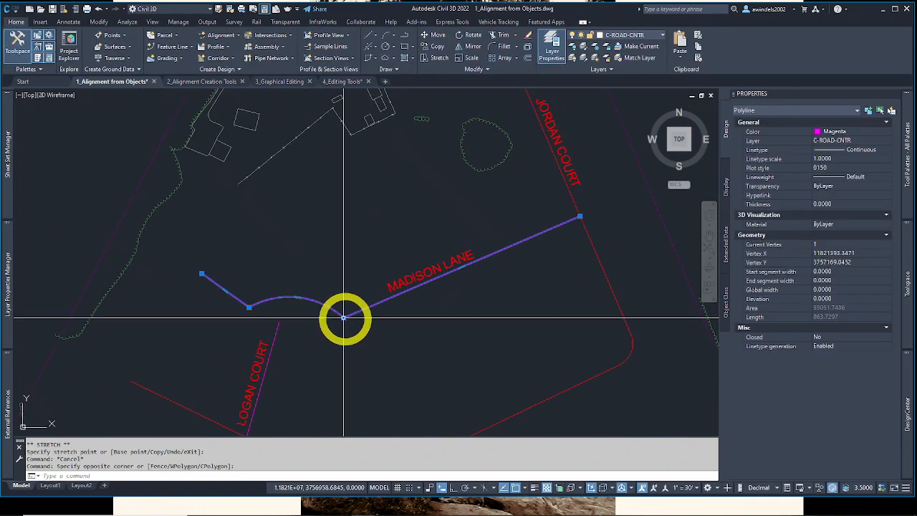
pyautogui.click(343, 317)
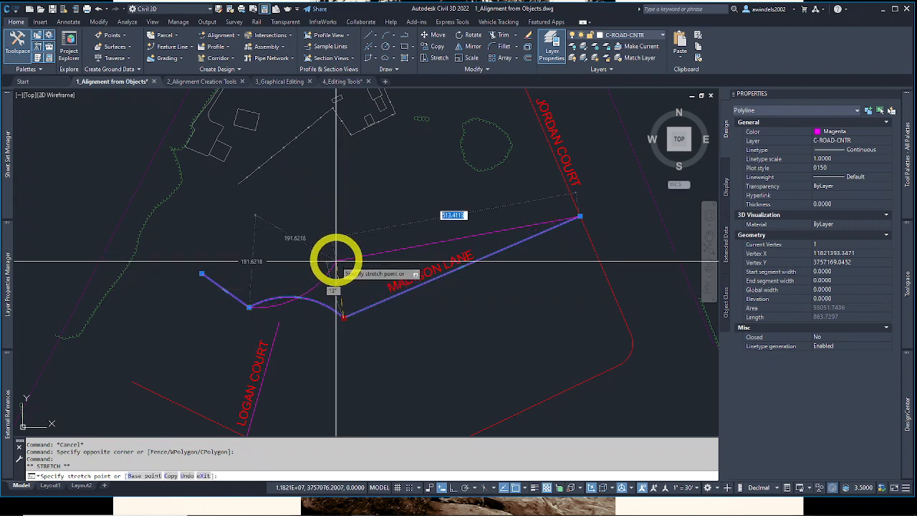
pyautogui.click(333, 256)
pyautogui.moveTo(352, 354); pyautogui.dragTo(348, 384, button='middle')
pyautogui.press('Escape')
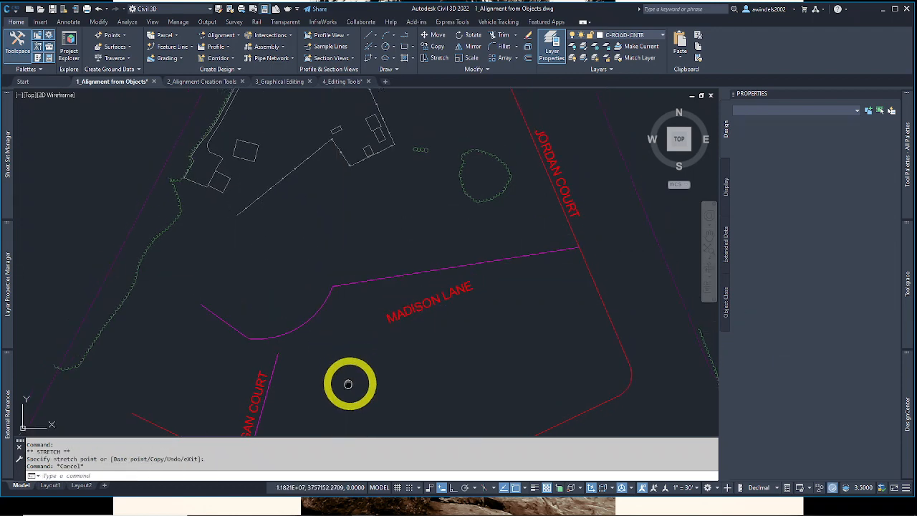
# Step: Stretch the Jordan Court alignment's southeast corner curve inward to enlarge its radius, and clear the selection
pyautogui.moveTo(368, 430); pyautogui.dragTo(322, 286, button='middle')
pyautogui.scroll(-4, 332, 324)
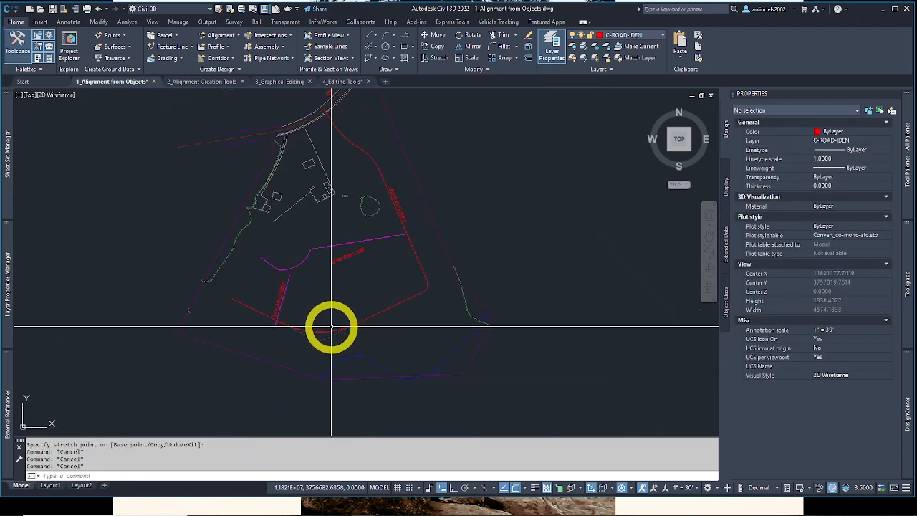
pyautogui.click(330, 328)
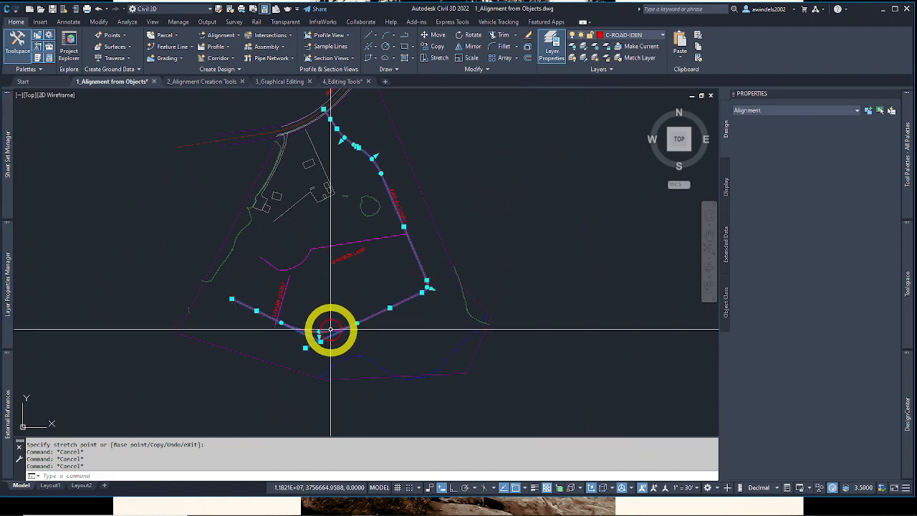
pyautogui.scroll(4, 430, 295)
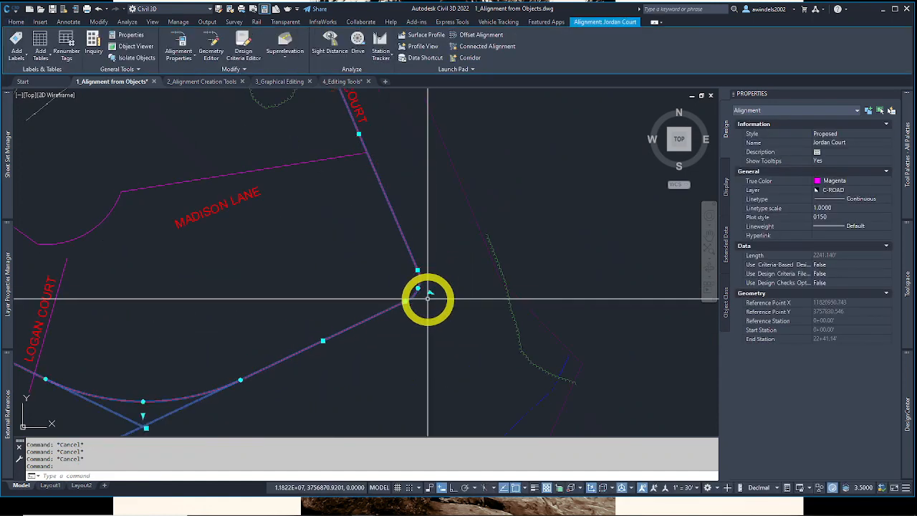
pyautogui.click(417, 287)
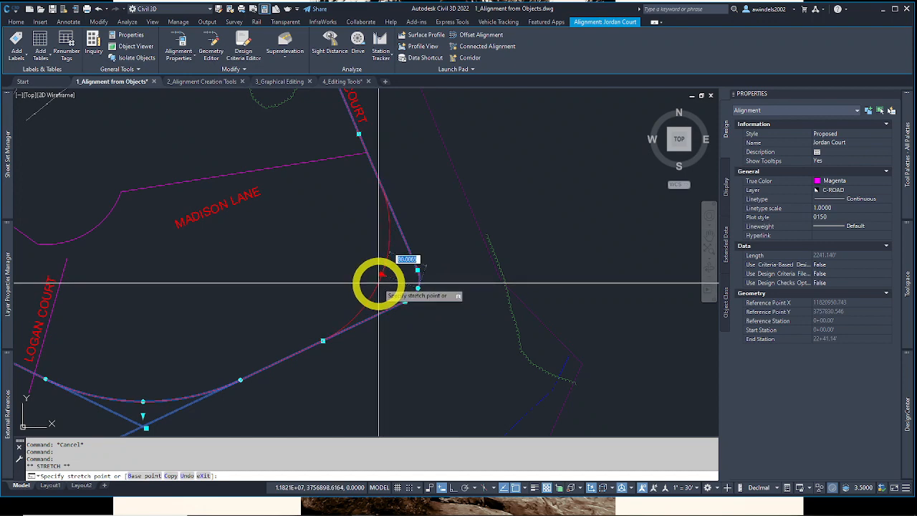
pyautogui.click(322, 346)
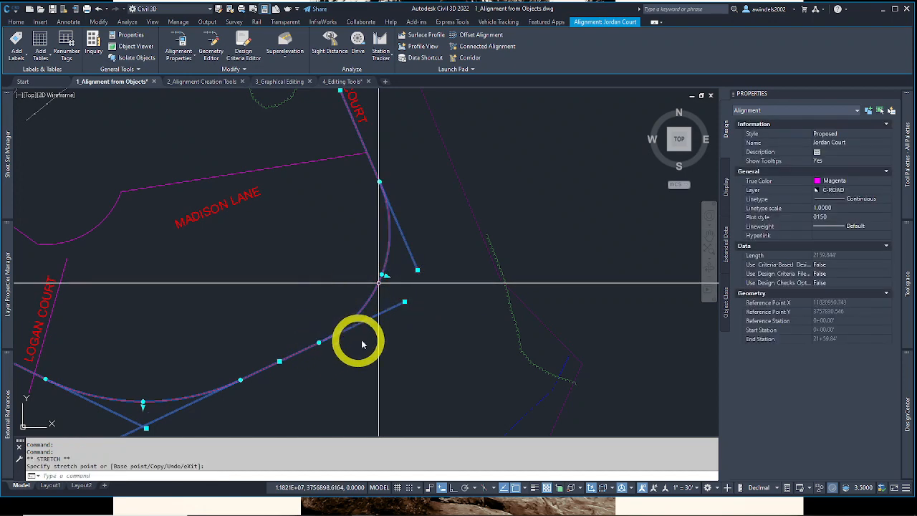
pyautogui.moveTo(325, 349); pyautogui.dragTo(375, 344, button='middle')
pyautogui.moveTo(472, 288); pyautogui.dragTo(499, 292, button='middle')
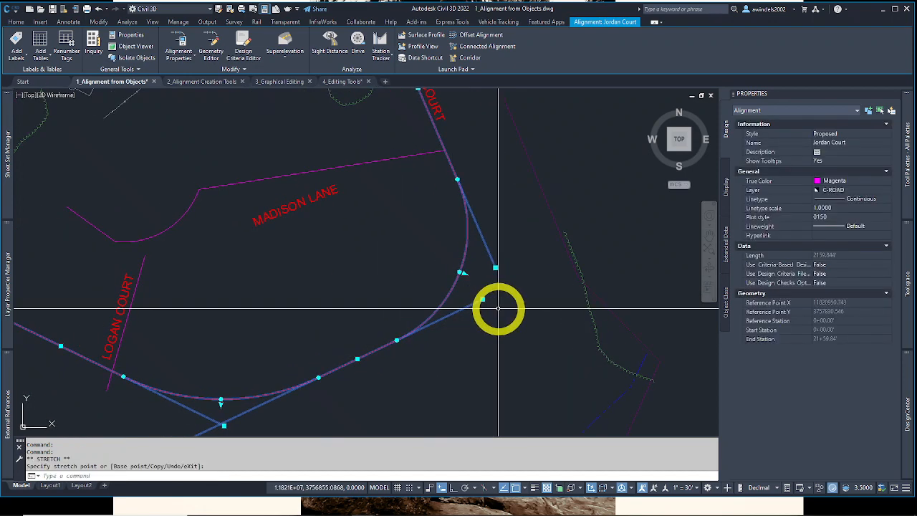
pyautogui.scroll(-3, 504, 313)
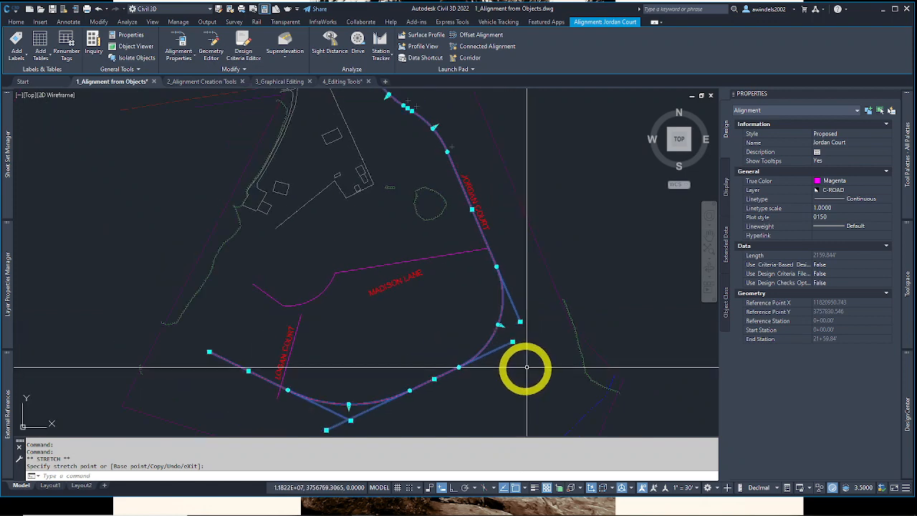
pyautogui.scroll(-2, 525, 376)
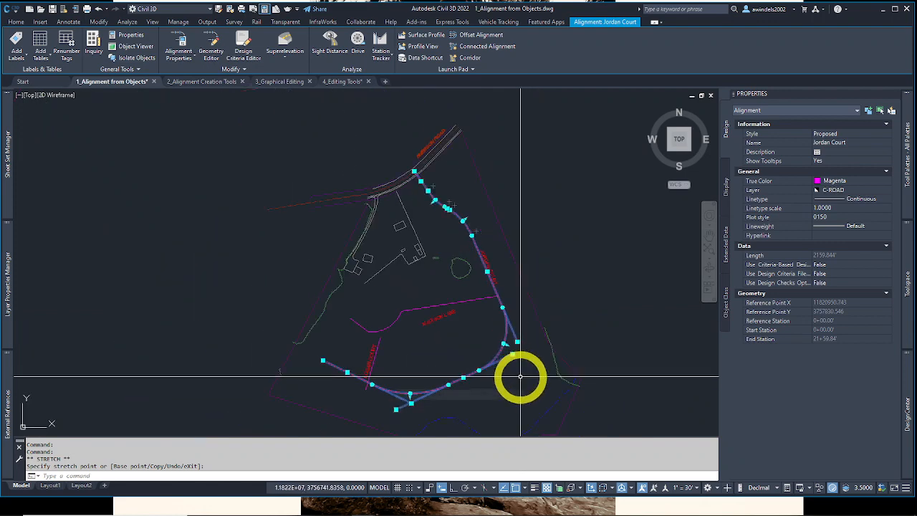
pyautogui.click(520, 376)
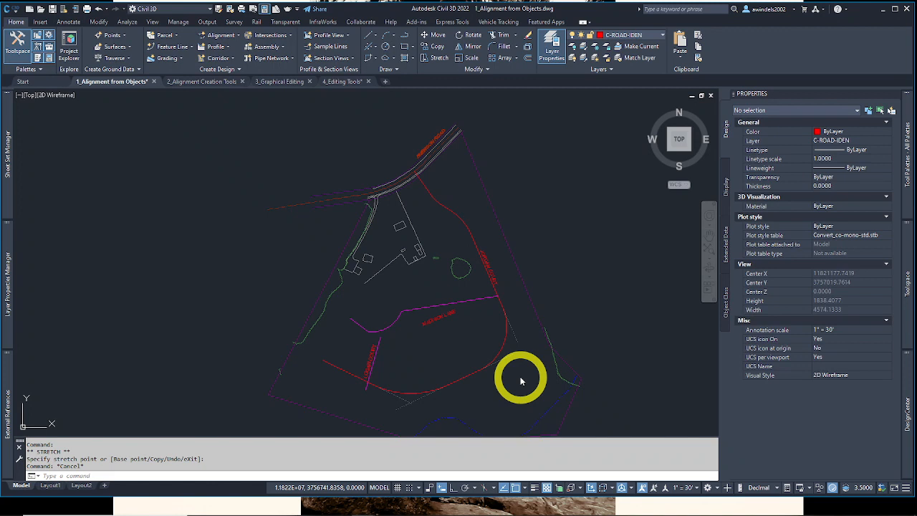
pyautogui.click(459, 344)
pyautogui.press('Escape')
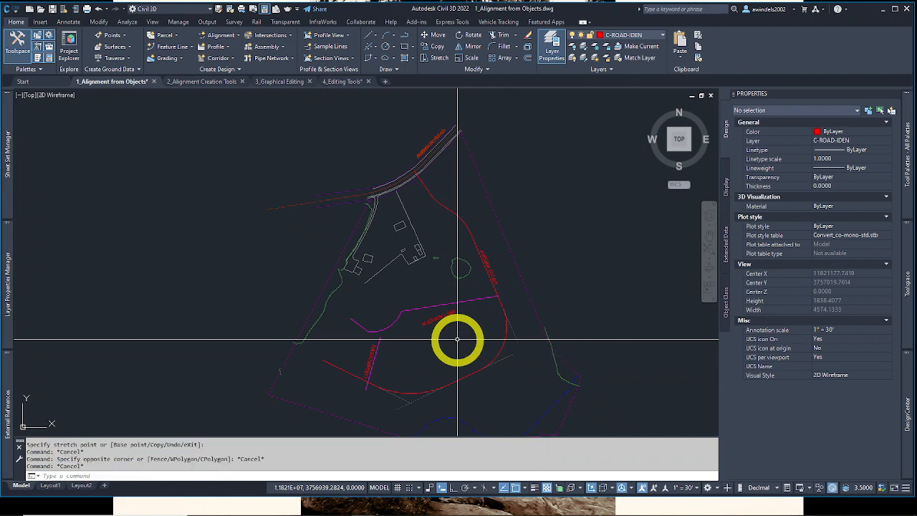
# Step: Undo all the grip edits and radius polylines on Jordan Court and Madison Lane, back to Madison Lane's original tangent arc
pyautogui.hotkey('ctrl', 'z')
pyautogui.hotkey('ctrl', 'z')
pyautogui.hotkey('ctrl', 'z')
pyautogui.hotkey('ctrl', 'z')
pyautogui.hotkey('ctrl', 'z')
pyautogui.hotkey('ctrl', 'z')
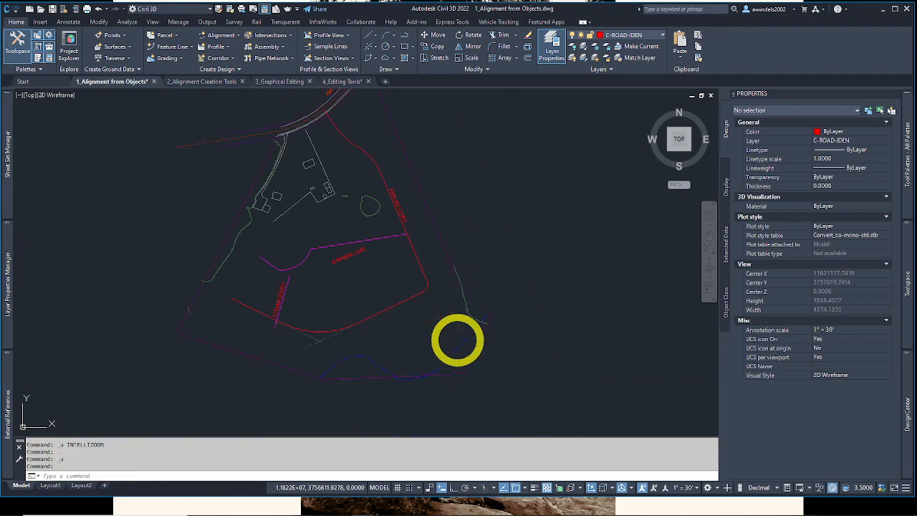
pyautogui.hotkey('ctrl', 'z')
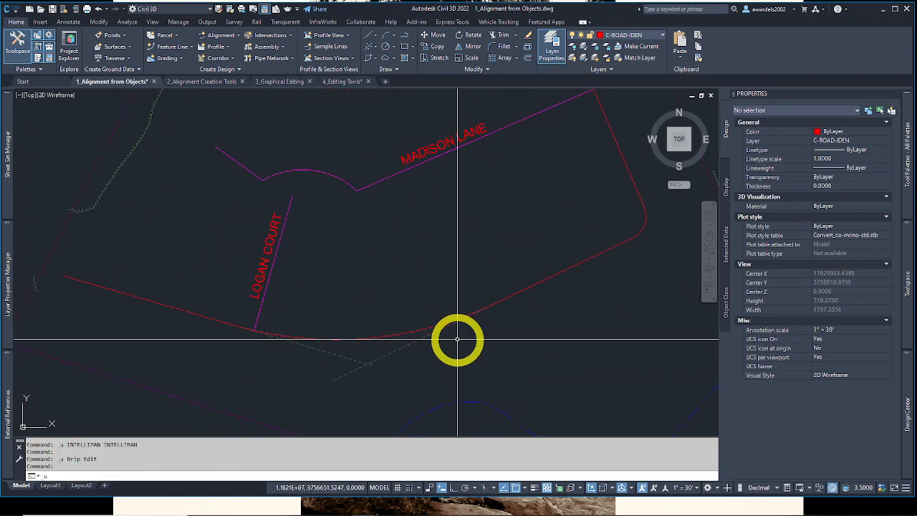
pyautogui.hotkey('ctrl', 'z')
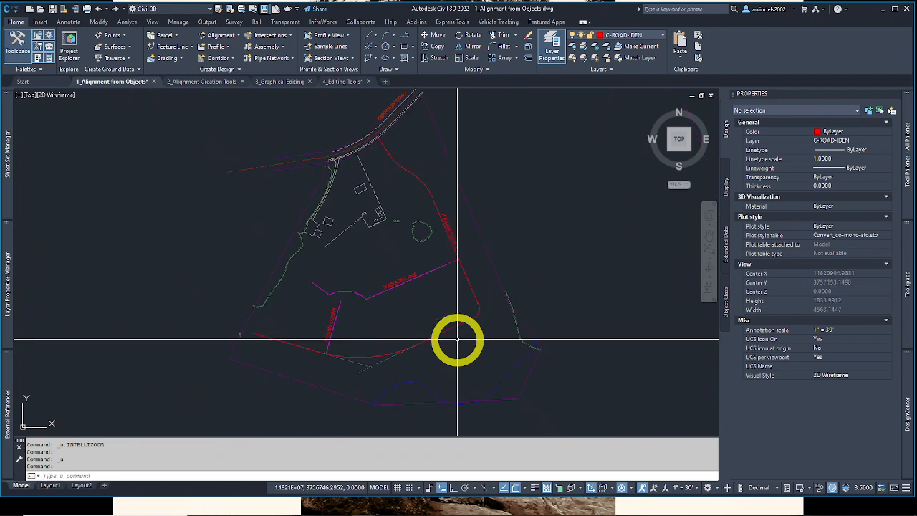
pyautogui.hotkey('ctrl', 'z')
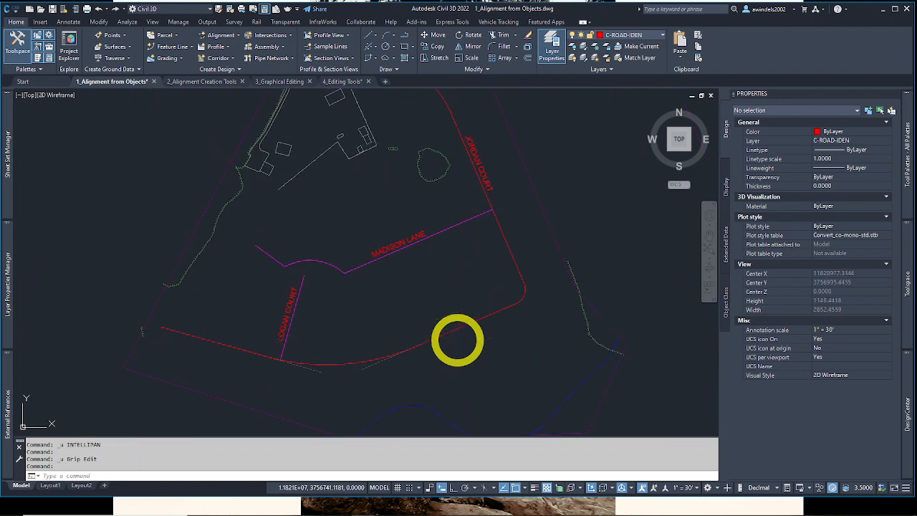
pyautogui.hotkey('ctrl', 'z')
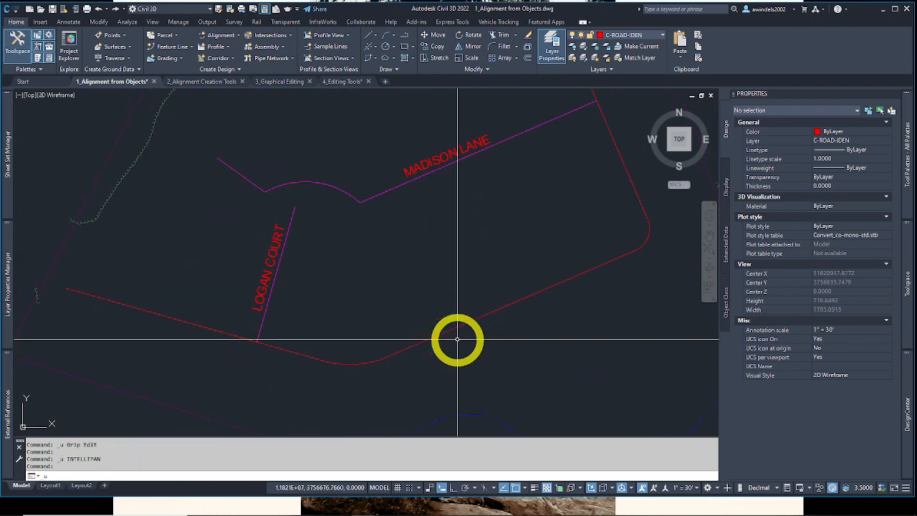
pyautogui.hotkey('ctrl', 'z')
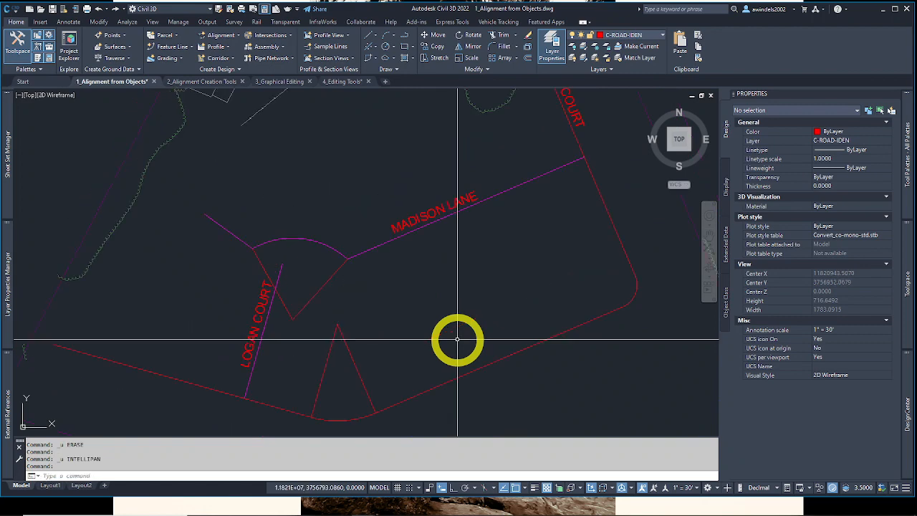
pyautogui.hotkey('ctrl', 'z')
pyautogui.write('u')
pyautogui.press('Return')
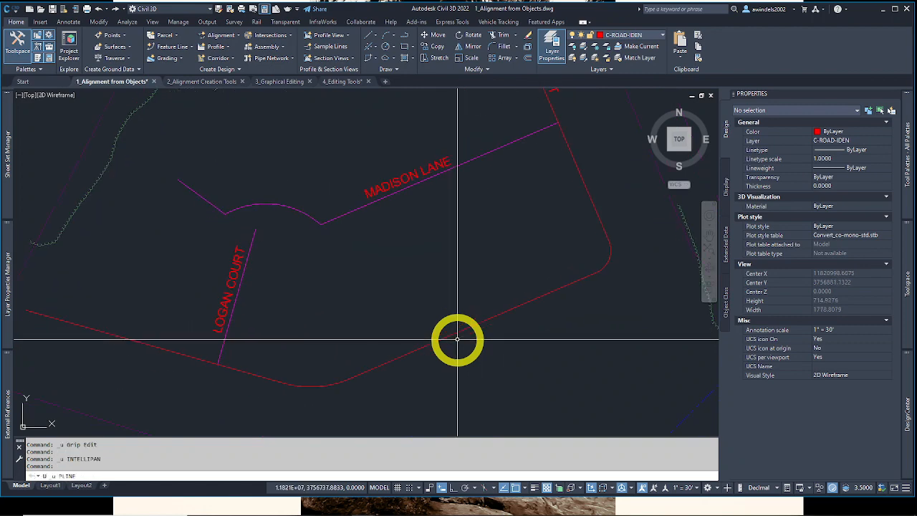
pyautogui.press('Escape')
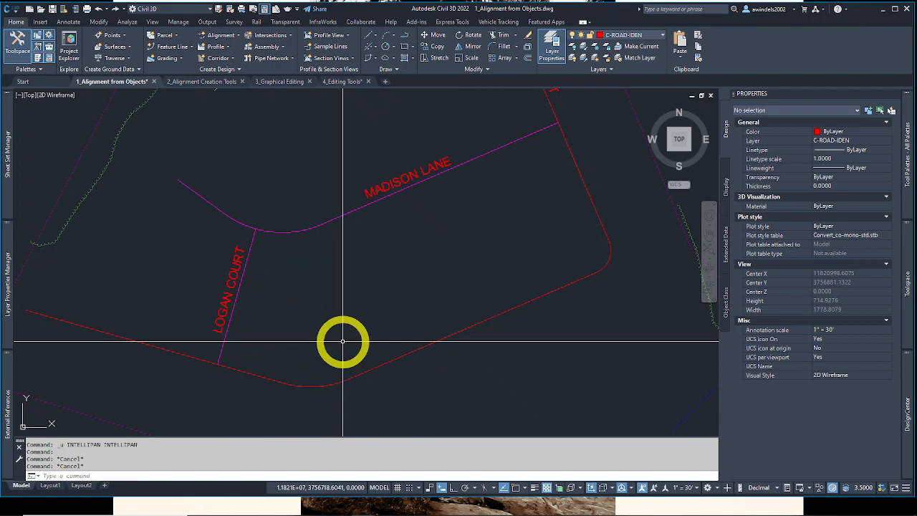
# Step: Create a Madison Lane centerline alignment from its existing polyline, keeping the default direction, without curves between tangents and erasing the existing entities
pyautogui.click(222, 35)
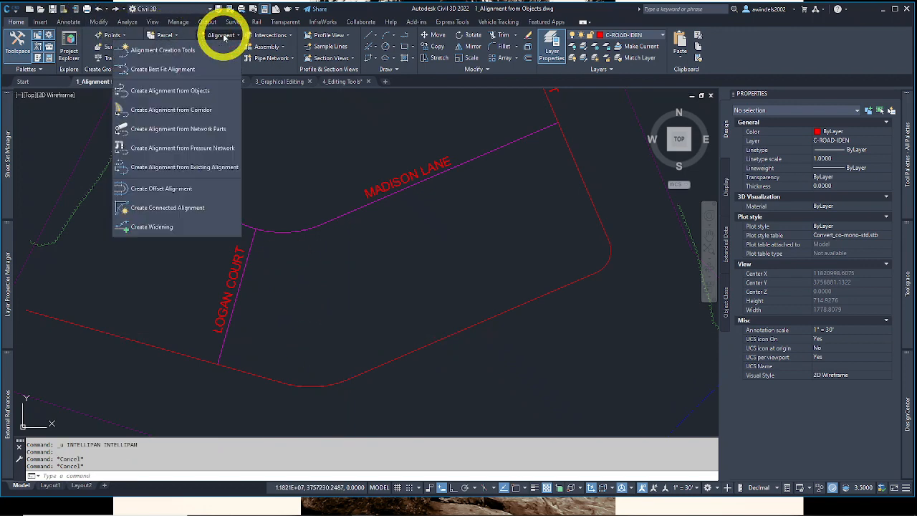
pyautogui.click(170, 89)
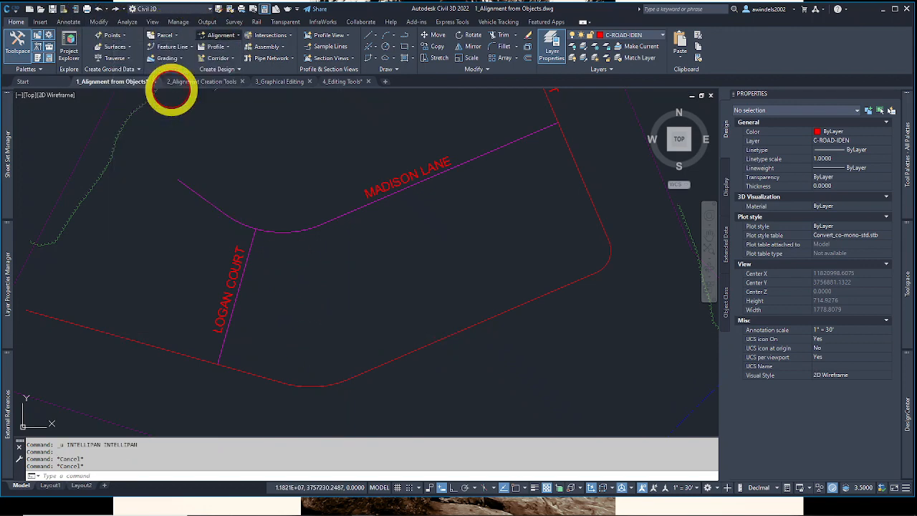
pyautogui.click(316, 228)
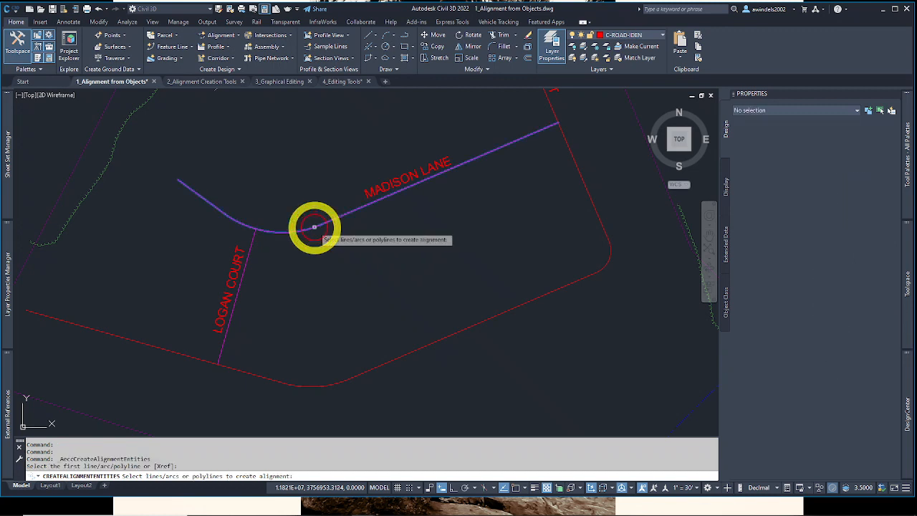
pyautogui.press('Return')
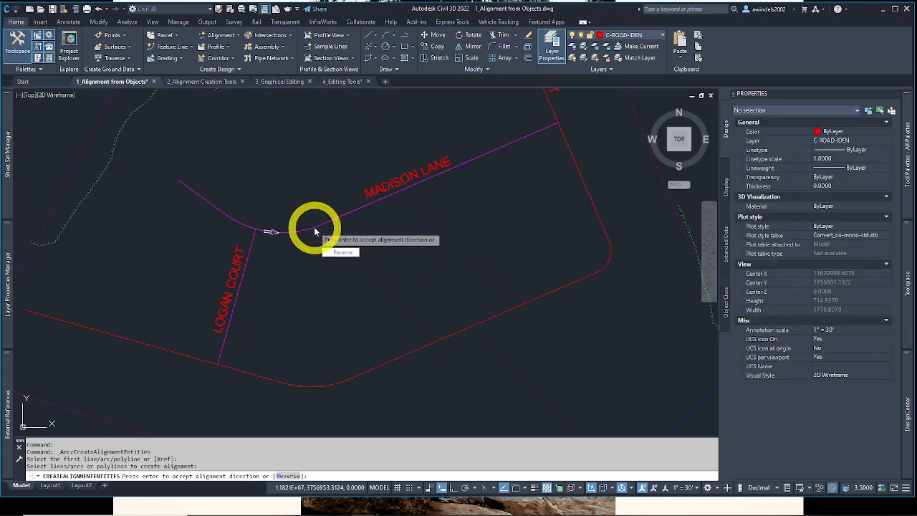
pyautogui.press('Return')
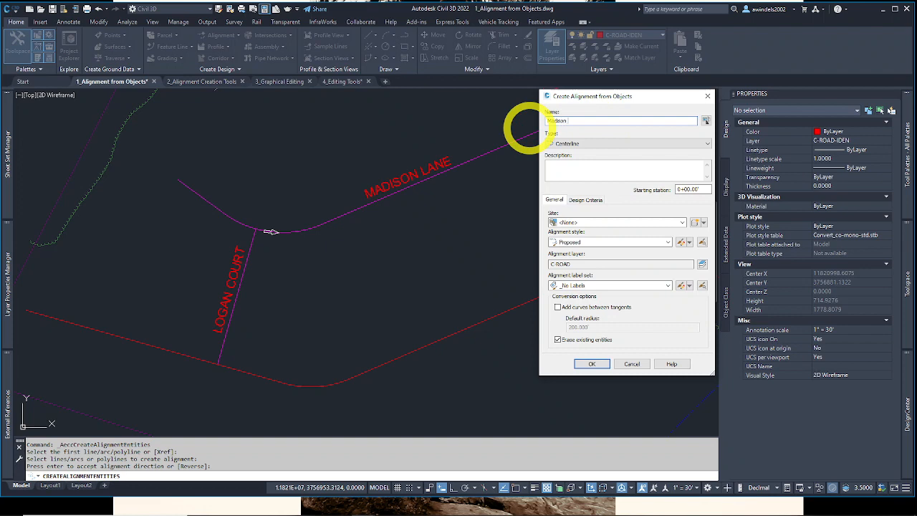
pyautogui.click(592, 363)
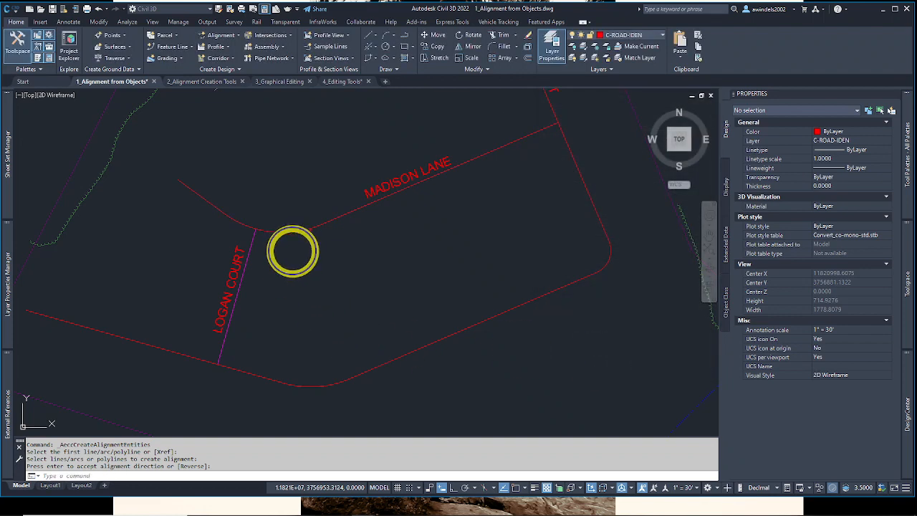
pyautogui.rightClick(317, 262)
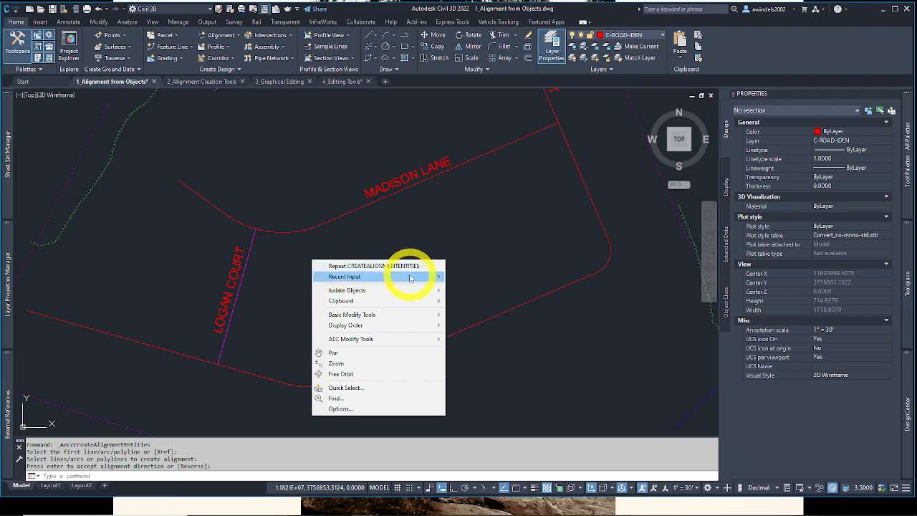
pyautogui.moveTo(413, 278)
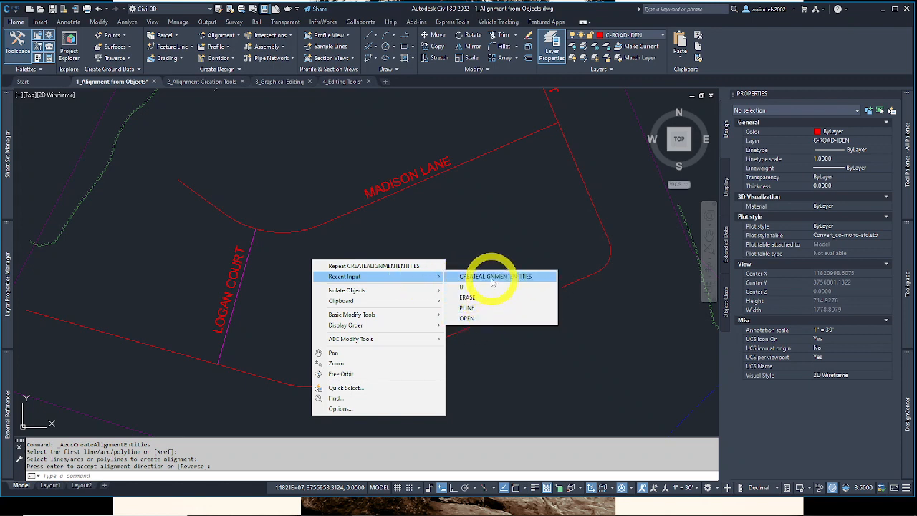
pyautogui.press('Escape')
pyautogui.rightClick(401, 260)
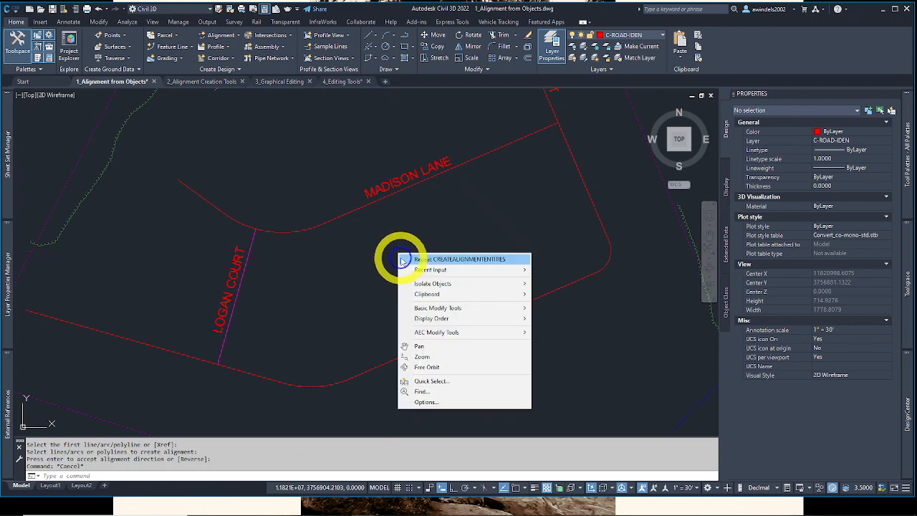
pyautogui.click(438, 262)
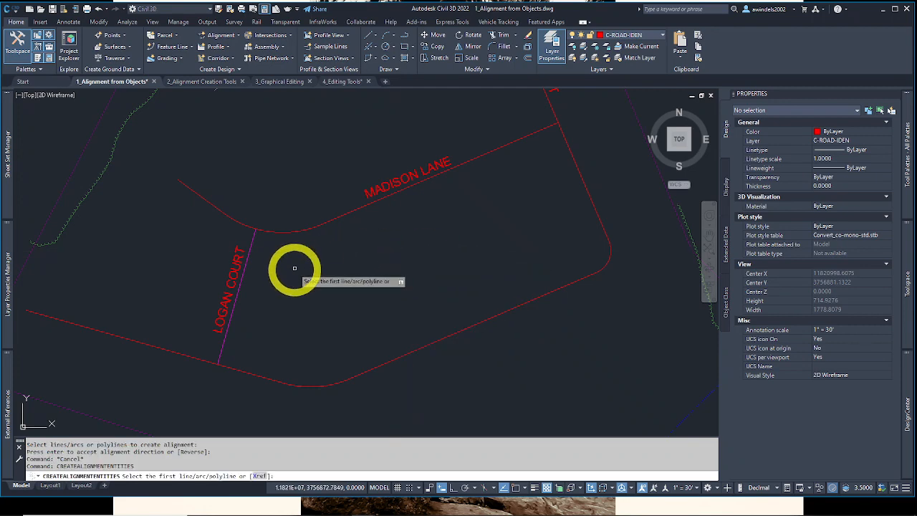
pyautogui.press('Escape')
pyautogui.moveTo(293, 267); pyautogui.dragTo(358, 312, button='middle')
pyautogui.click(223, 36)
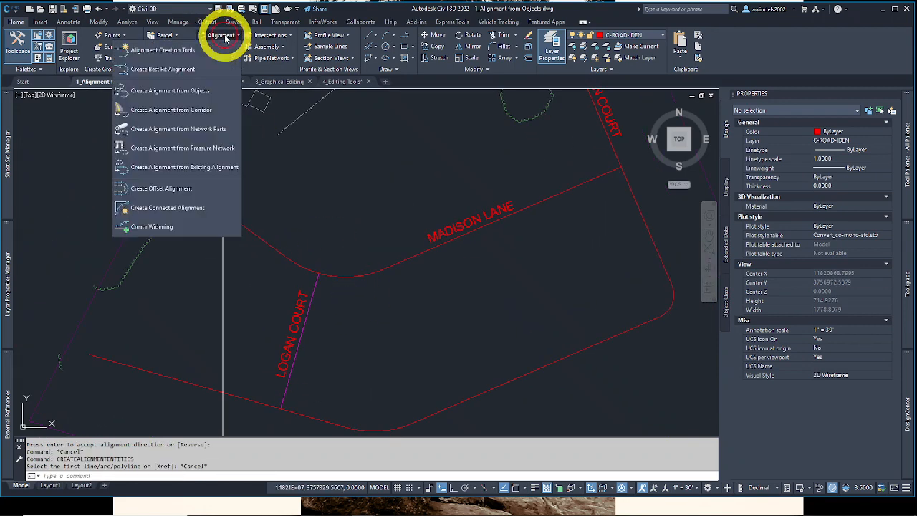
pyautogui.click(171, 91)
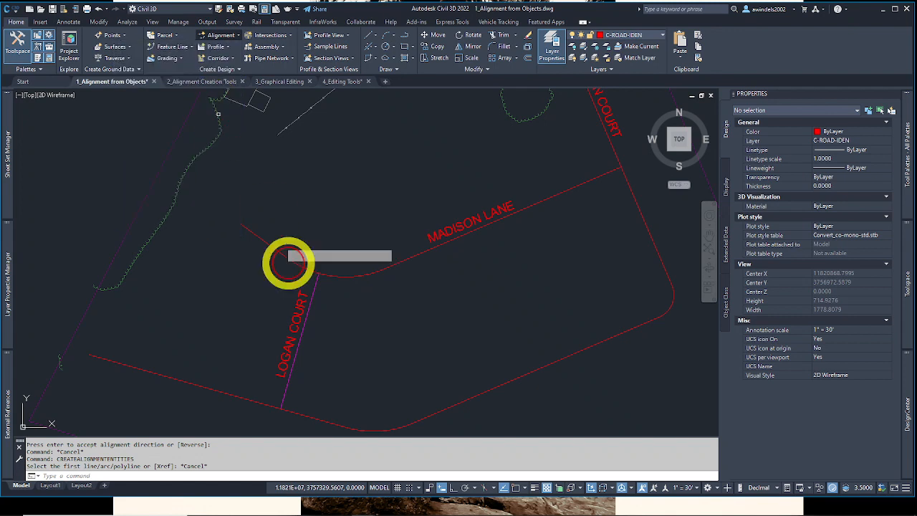
pyautogui.click(314, 292)
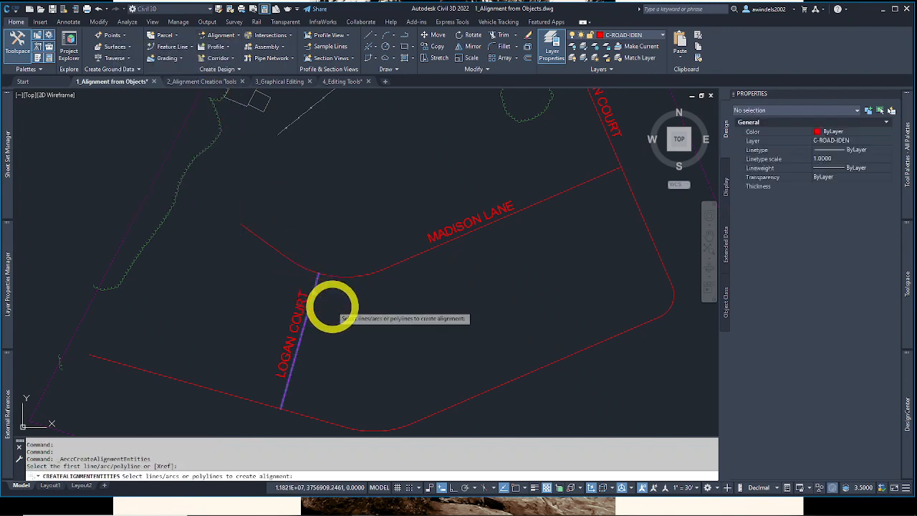
pyautogui.press('Escape')
# Step: Create a centerline alignment named Logan Court from the existing line, keeping its default direction, the Proposed style and the _No Labels set
pyautogui.rightClick(335, 305)
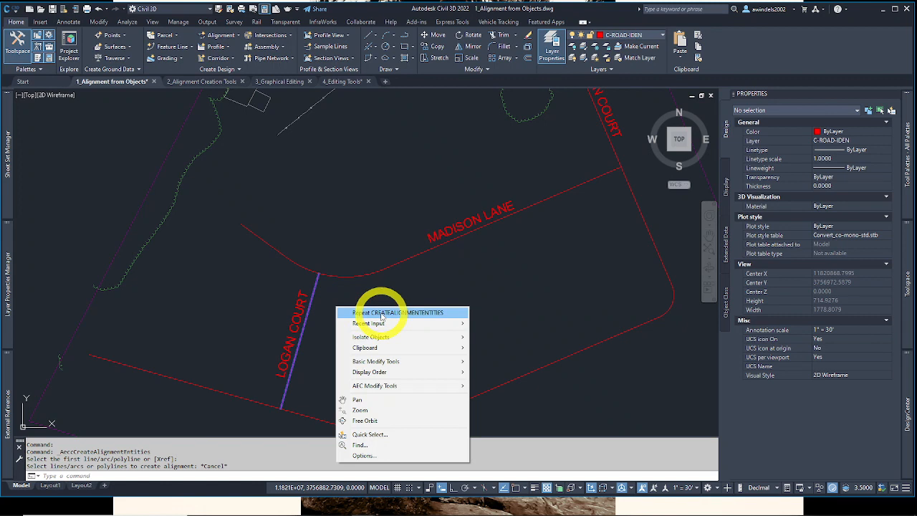
pyautogui.click(382, 313)
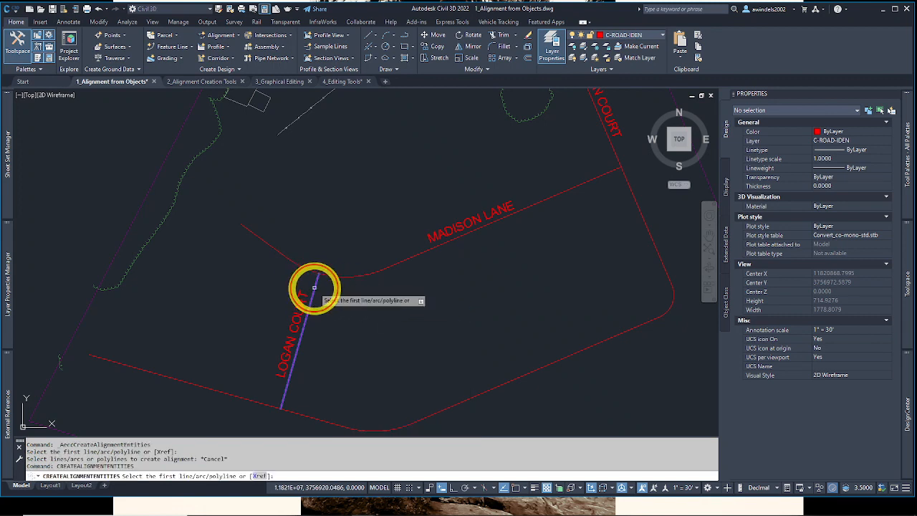
pyautogui.click(314, 287)
pyautogui.rightClick(338, 301)
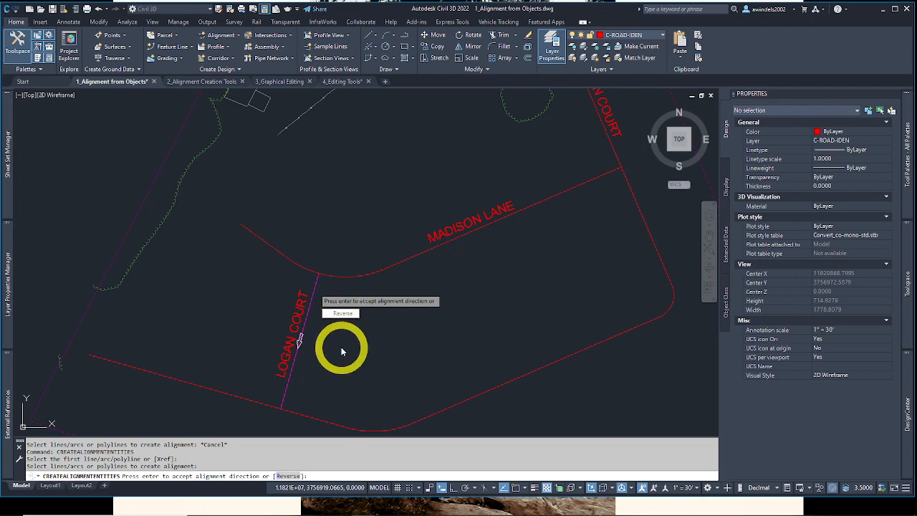
pyautogui.rightClick(317, 353)
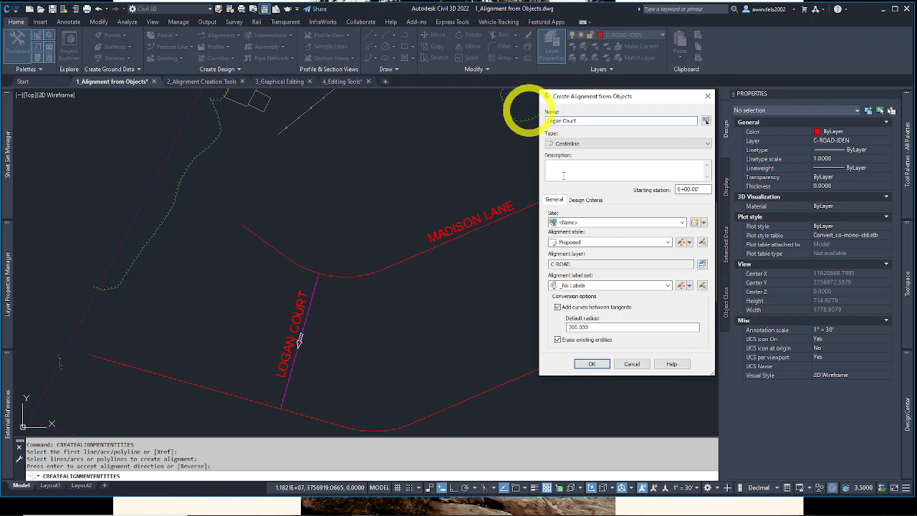
pyautogui.click(596, 366)
# Step: Close the 1_Alignment from Objects drawing without saving its changes
pyautogui.moveTo(292, 237); pyautogui.dragTo(306, 265, button='middle')
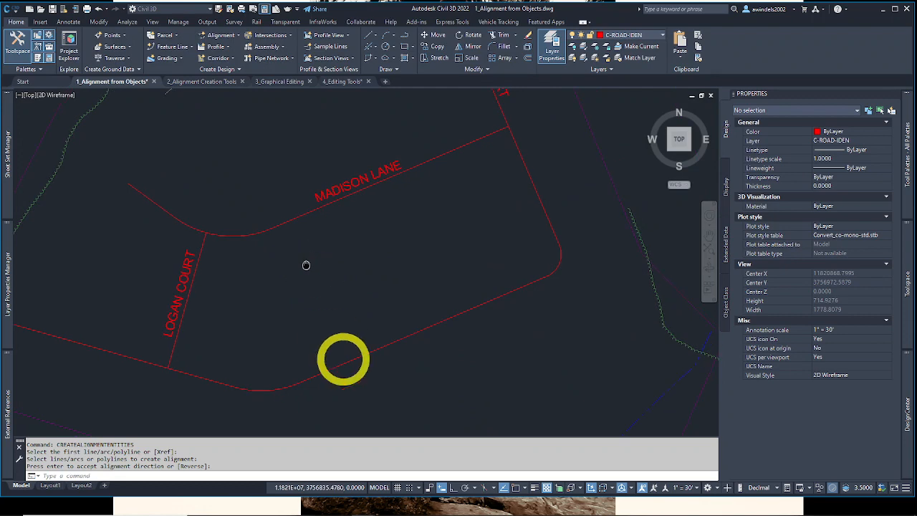
pyautogui.scroll(-5, 351, 352)
pyautogui.press('Escape')
pyautogui.press('Escape')
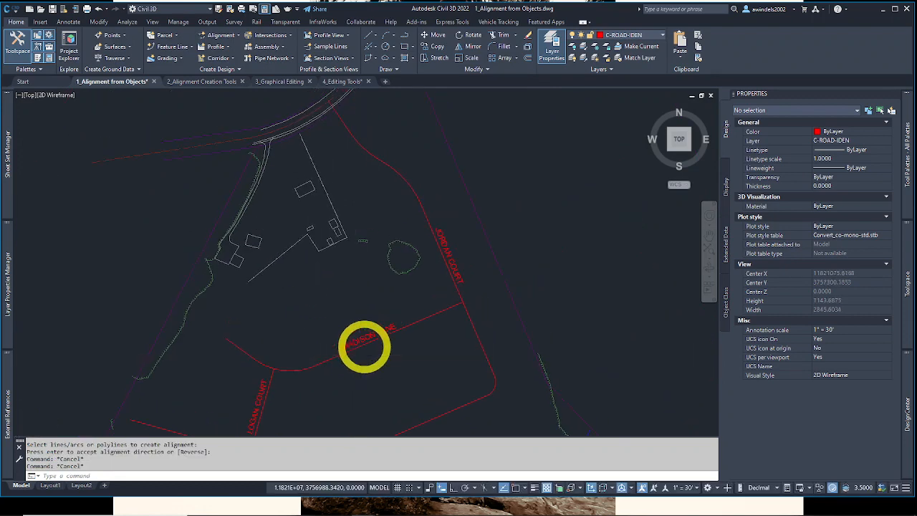
pyautogui.moveTo(364, 344)
pyautogui.mouseDown(button='middle')
pyautogui.moveTo(329, 368)
pyautogui.moveTo(359, 343)
pyautogui.mouseUp(button='middle')
pyautogui.press('Escape')
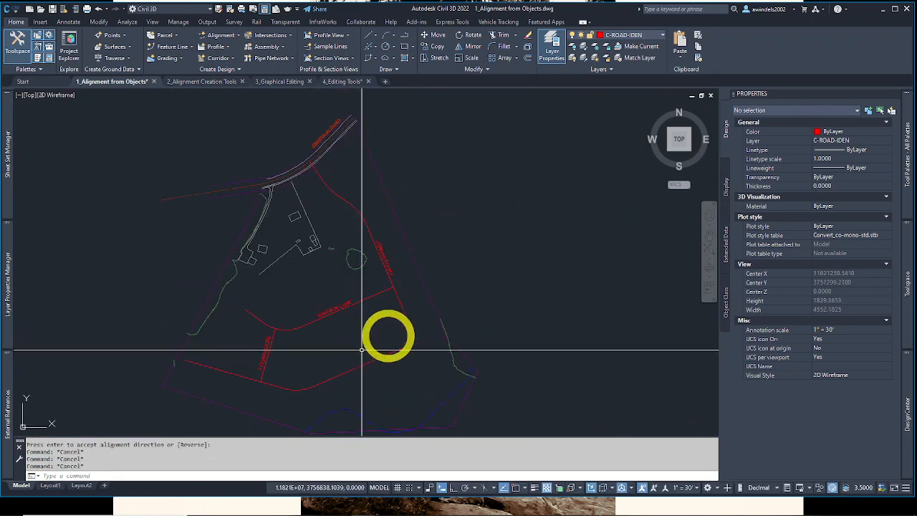
pyautogui.click(153, 84)
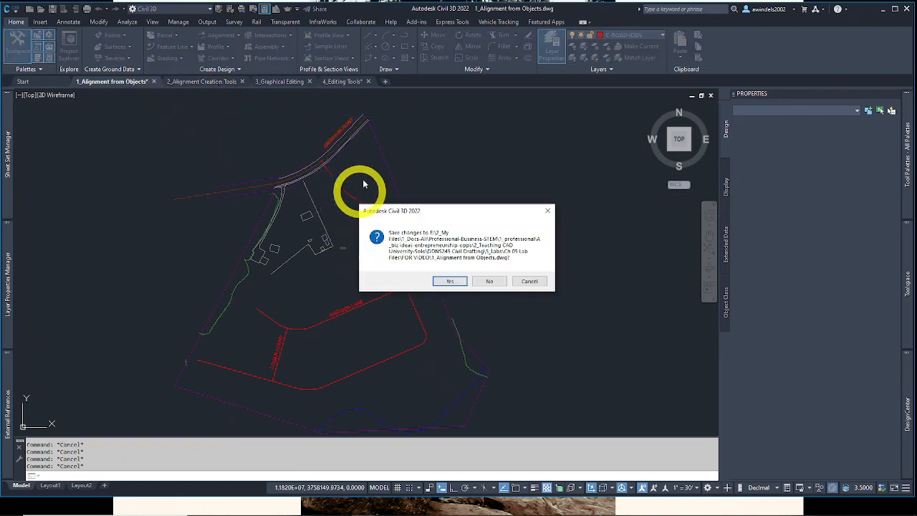
pyautogui.click(497, 282)
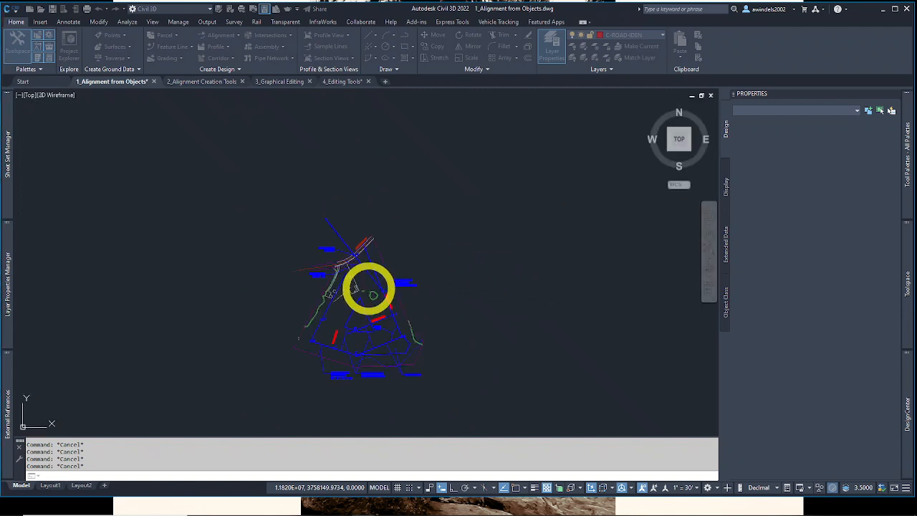
# Step: Examine the construction tangents around Jordan Court, Madison Lane and Logan Court in the 2_Alignment Creation Tools drawing
pyautogui.press('Escape')
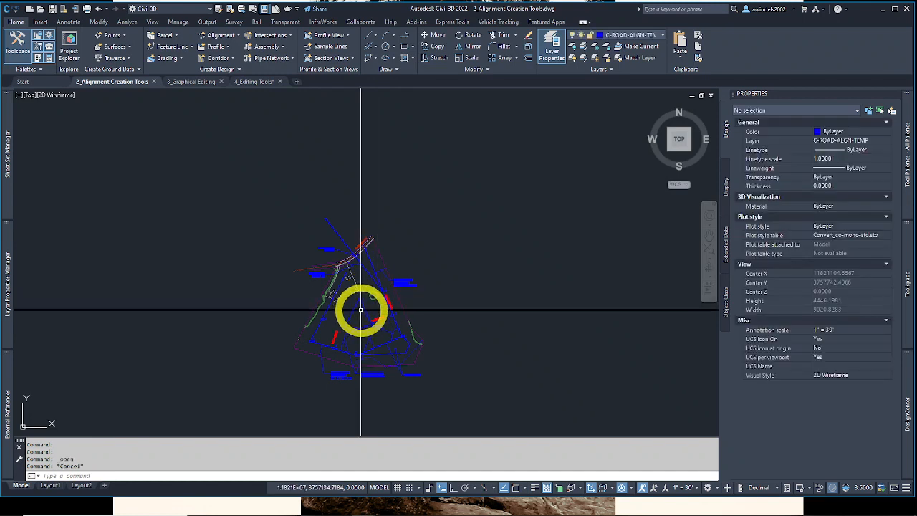
pyautogui.moveTo(358, 305); pyautogui.dragTo(355, 304, button='middle')
pyautogui.scroll(5, 362, 315)
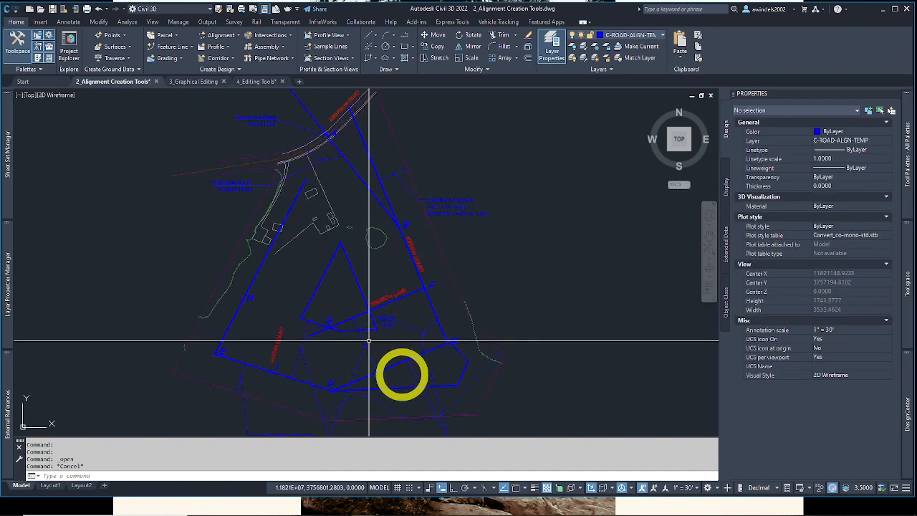
pyautogui.scroll(3, 398, 336)
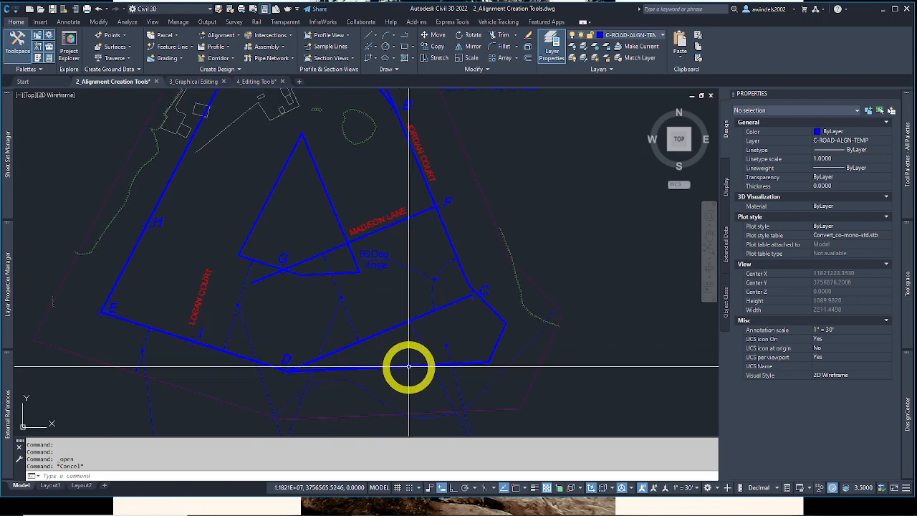
pyautogui.press('Escape')
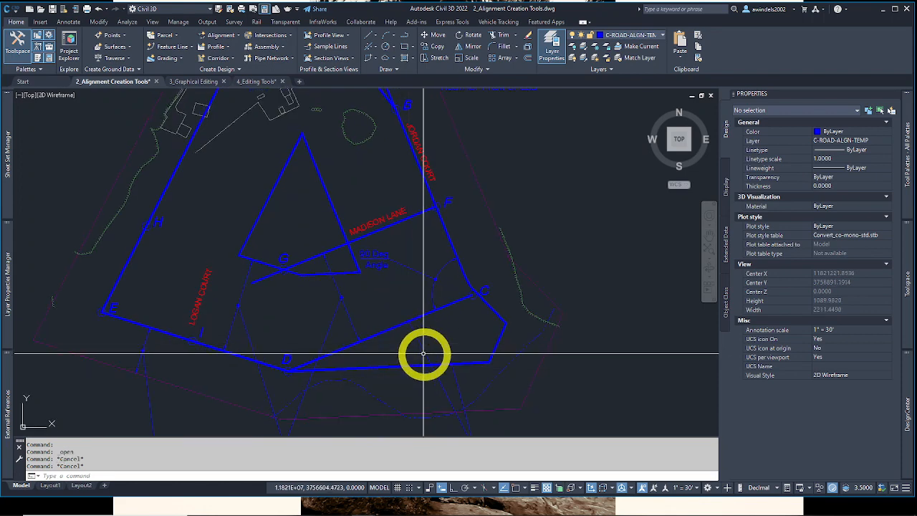
# Step: Switch to Photos, examine the highway's curves and tangents in the Radius - Tangents - Speed of Design picture, and open the next image
pyautogui.moveTo(379, 513)
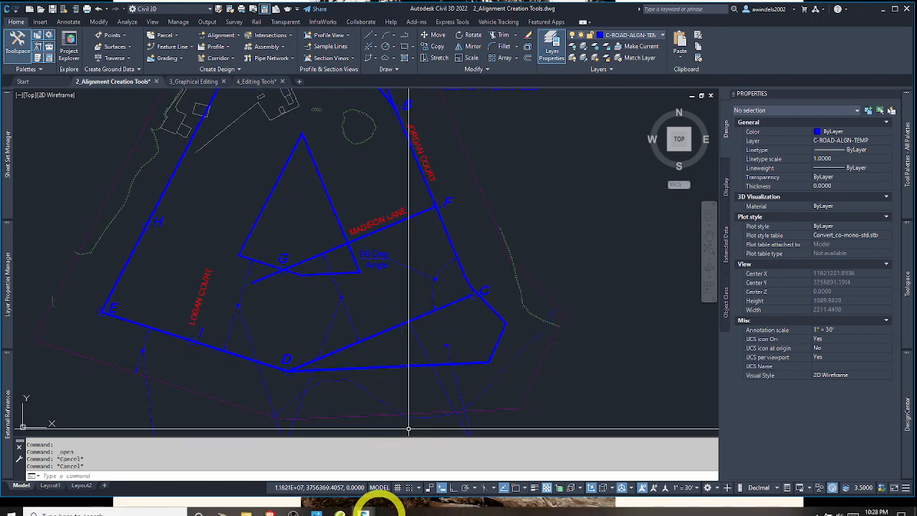
pyautogui.click(316, 507)
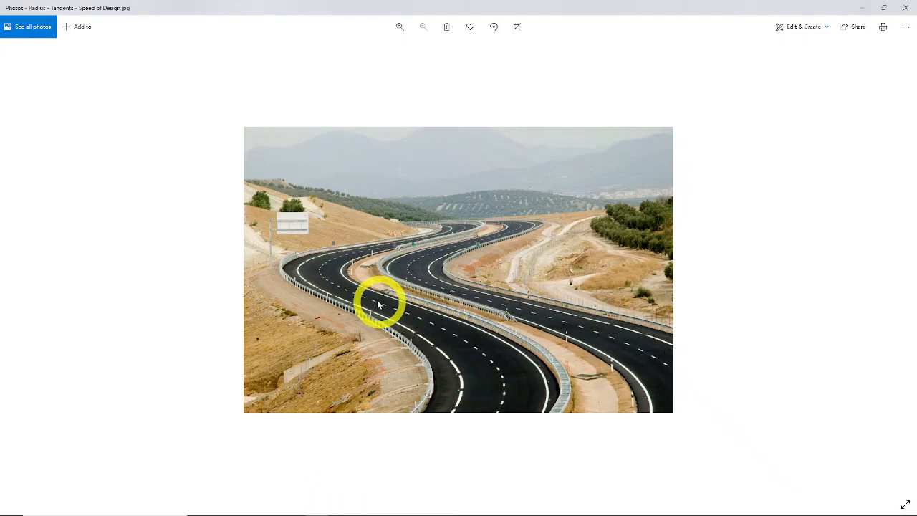
pyautogui.scroll(4, 459, 366)
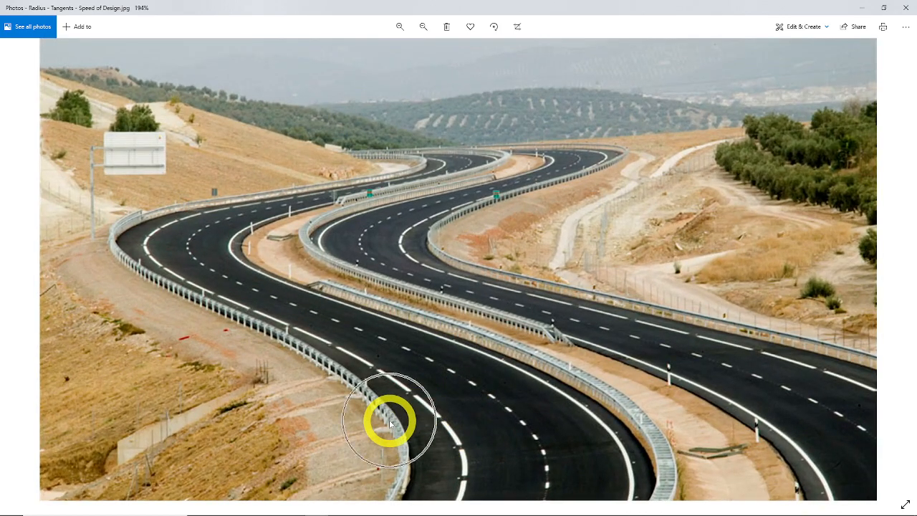
pyautogui.click(514, 359)
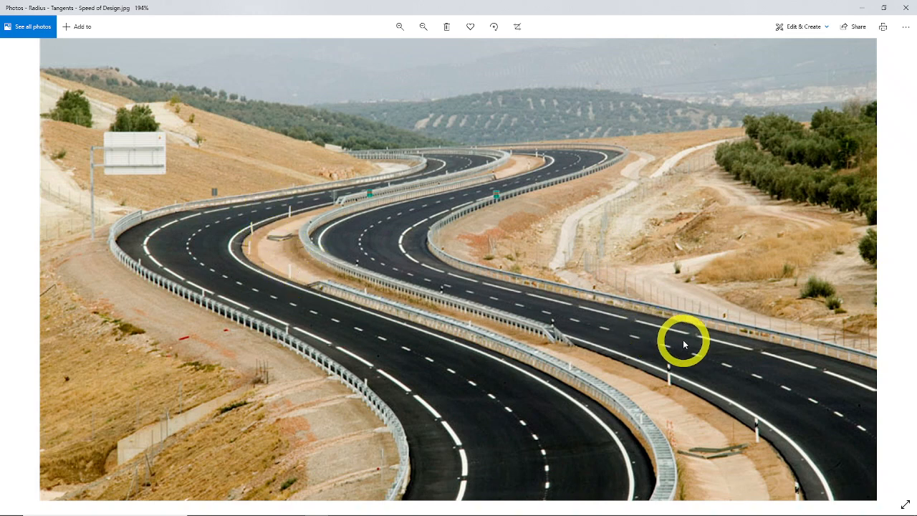
pyautogui.moveTo(504, 253); pyautogui.dragTo(532, 322)
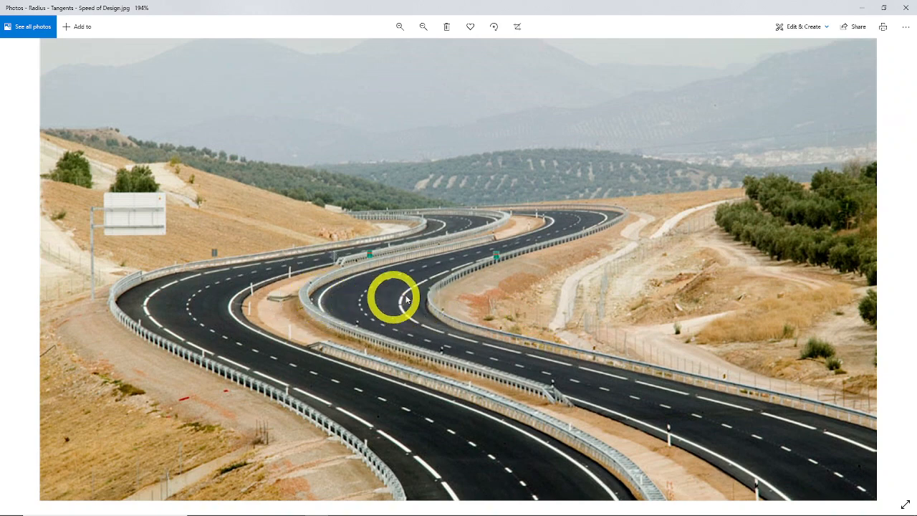
pyautogui.moveTo(422, 282); pyautogui.dragTo(419, 295)
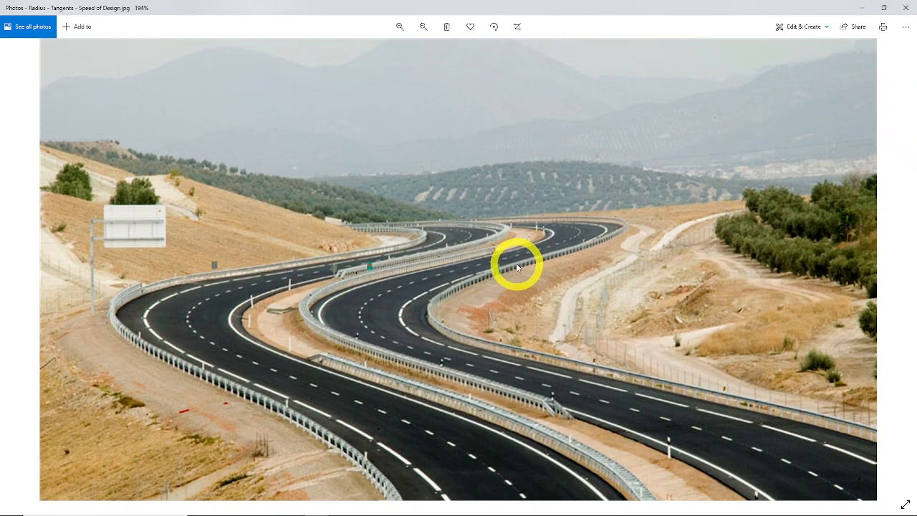
pyautogui.scroll(-2, 516, 265)
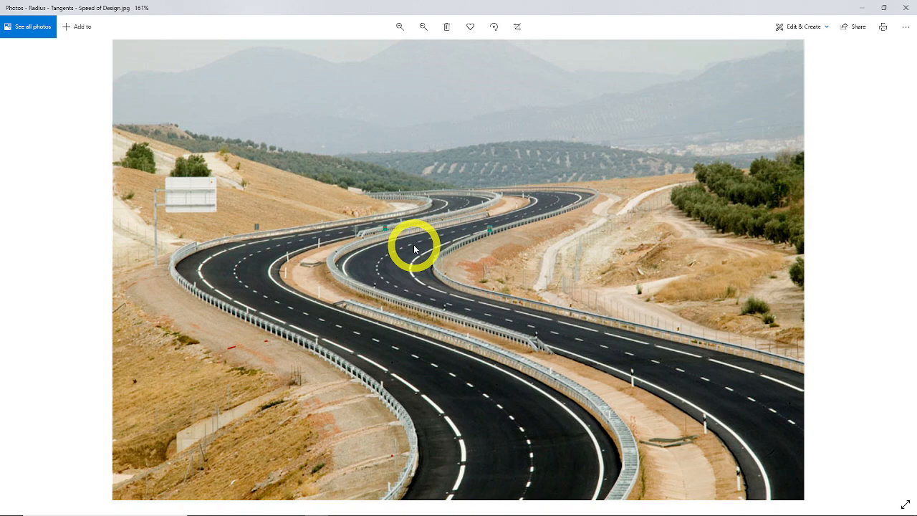
pyautogui.scroll(-2, 413, 245)
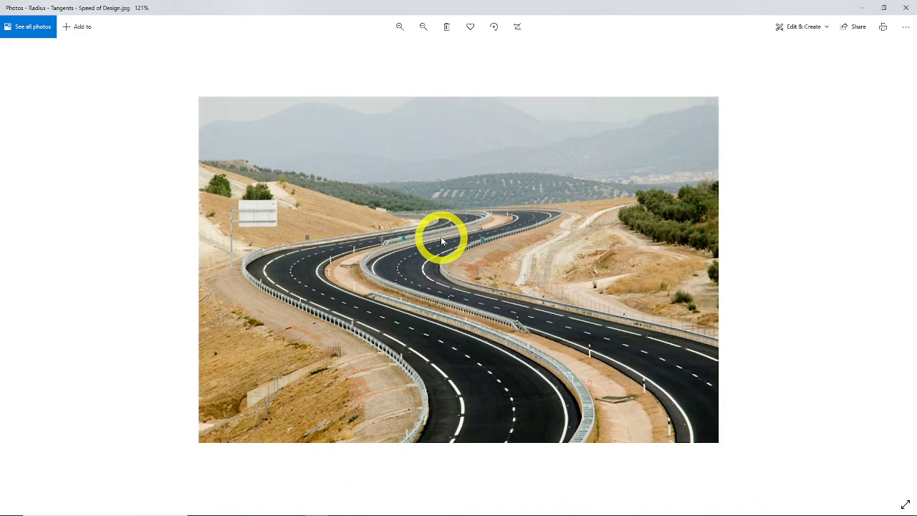
pyautogui.press('Right')
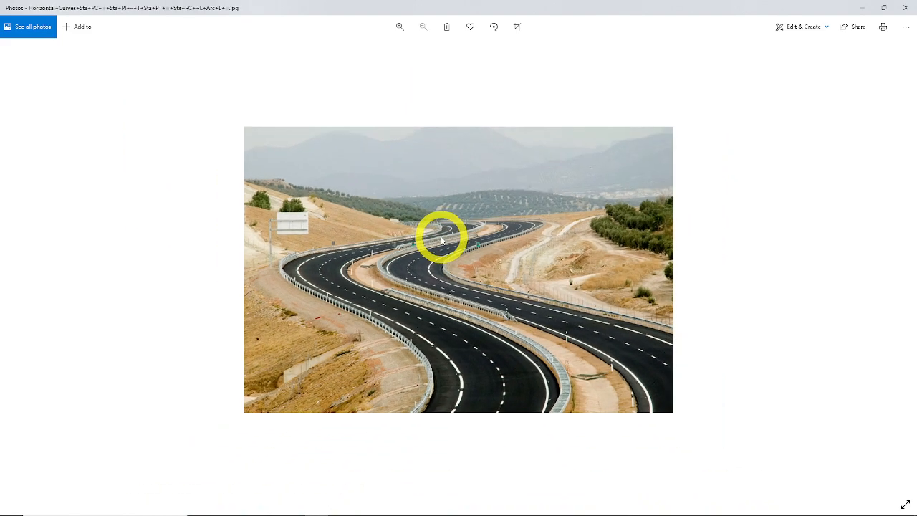
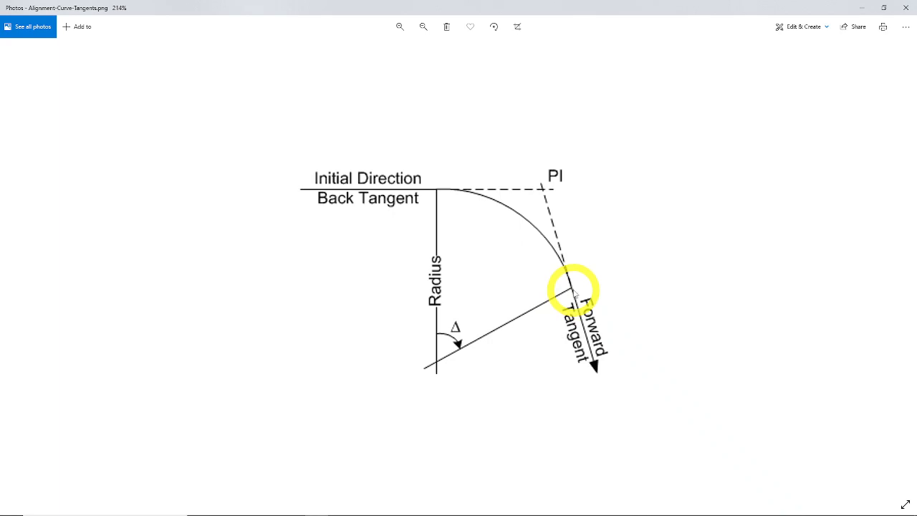
# Step: Examine the back tangent, curve and forward tangent in the Alignment-Curve-Tangents picture and compare them with the Prob. 2 roadway alignment
pyautogui.scroll(-2, 570, 286)
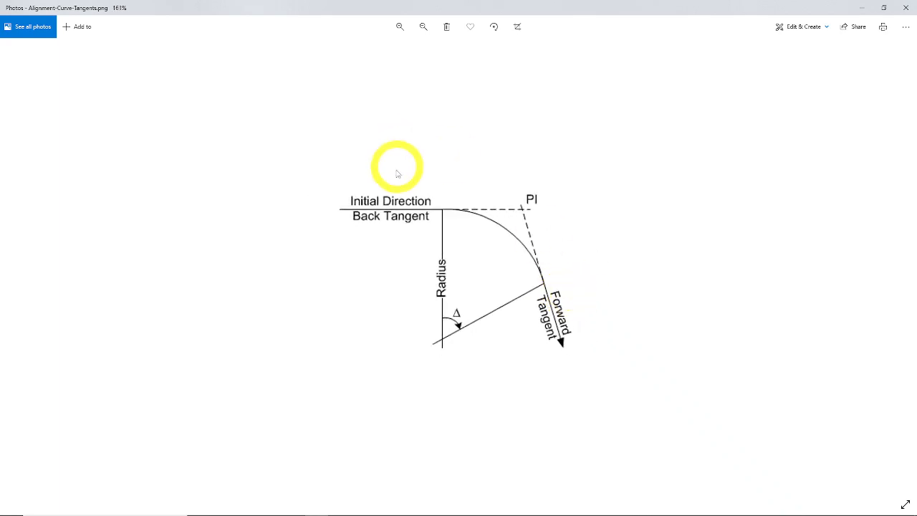
pyautogui.click(406, 208)
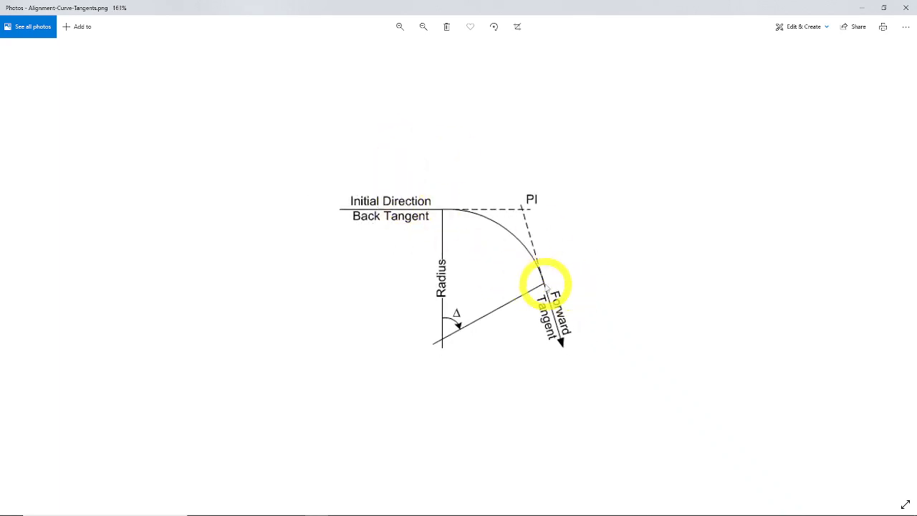
pyautogui.scroll(-3, 545, 283)
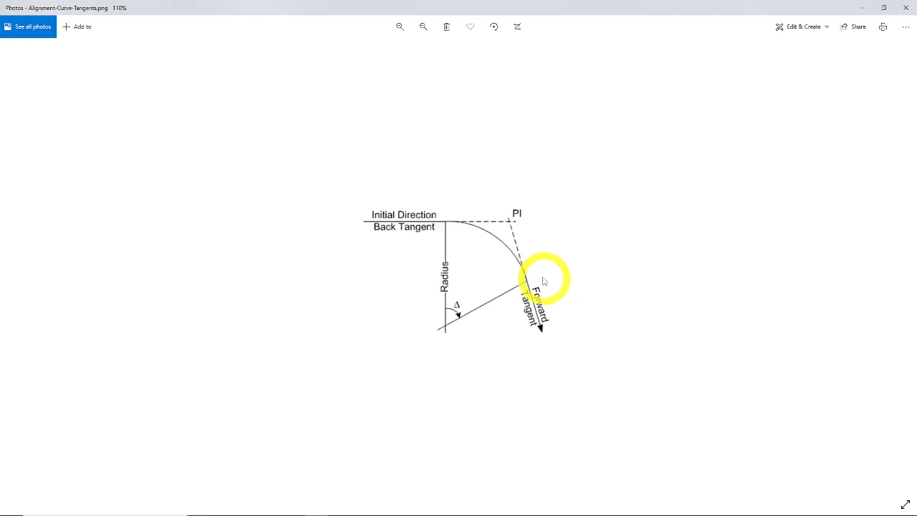
pyautogui.press('Right')
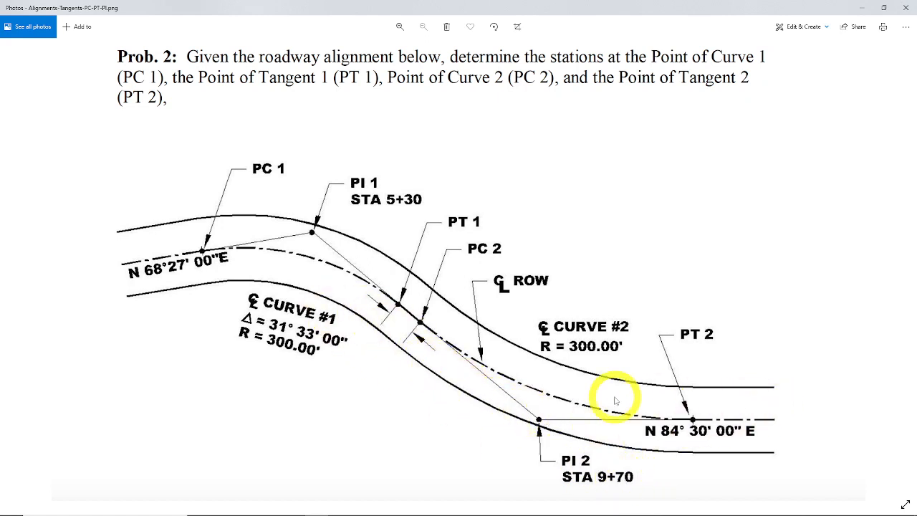
pyautogui.press('Left')
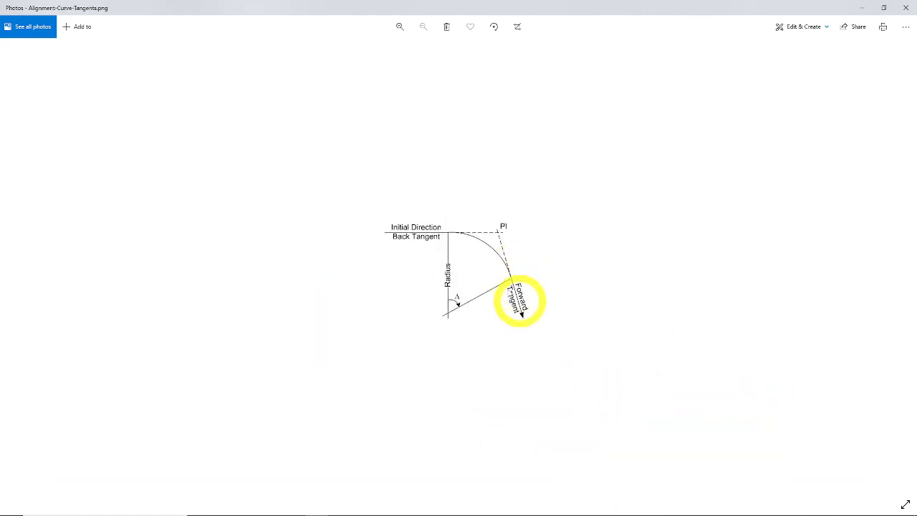
pyautogui.press('ctrl')
pyautogui.press('ctrl')
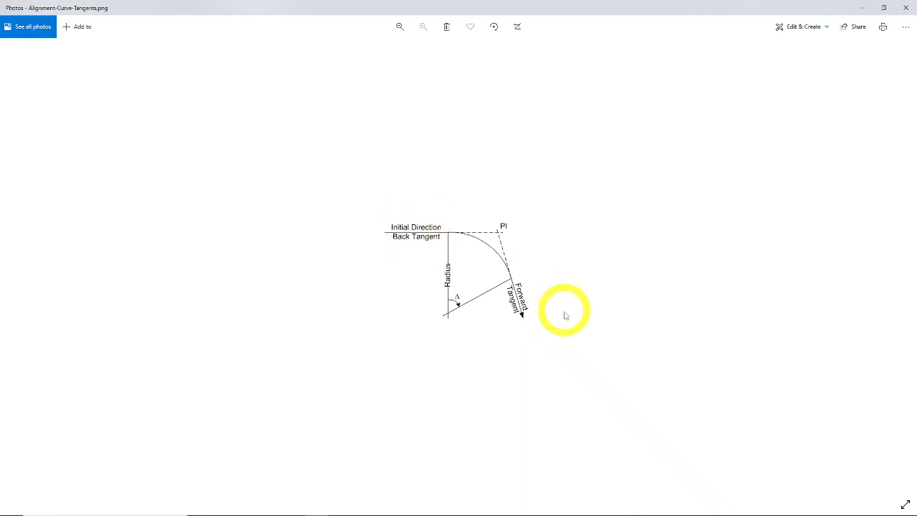
# Step: Examine the tangent length and design speed curves in the AASTO Tangent(straightaway) design lengths chart, checking them against the neighbouring alignment diagrams
pyautogui.press('Right')
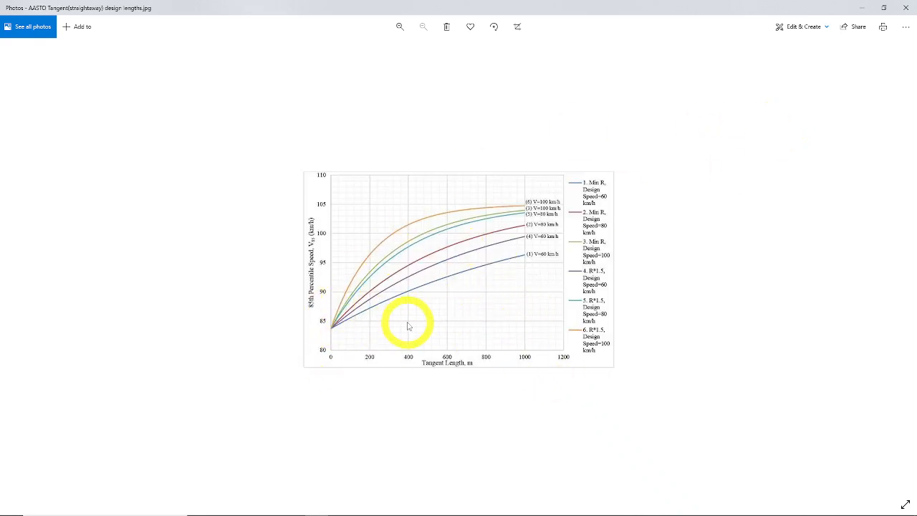
pyautogui.scroll(4, 401, 305)
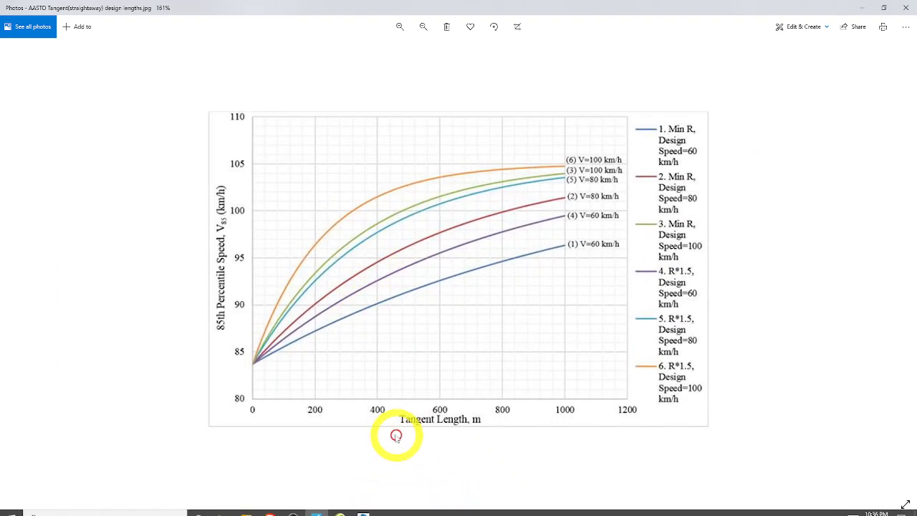
pyautogui.scroll(-3, 387, 426)
pyautogui.press('Right')
pyautogui.press('Right')
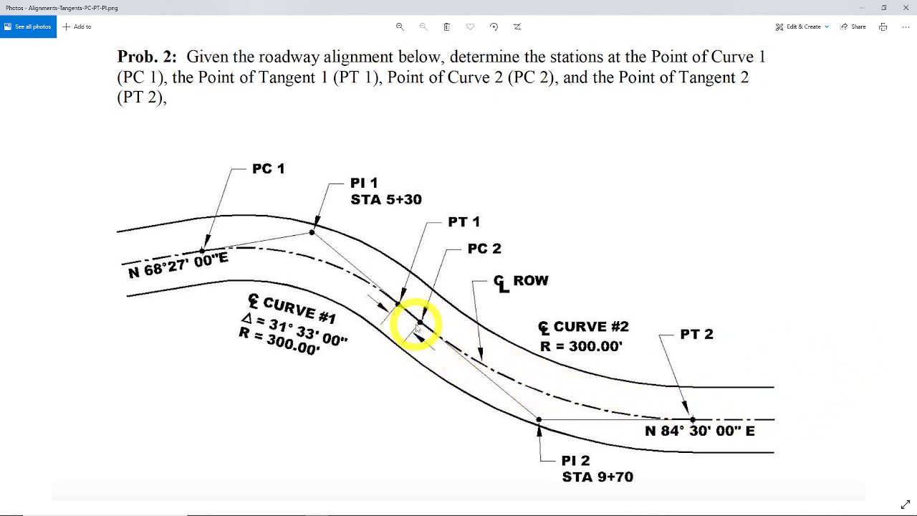
pyautogui.press('Left')
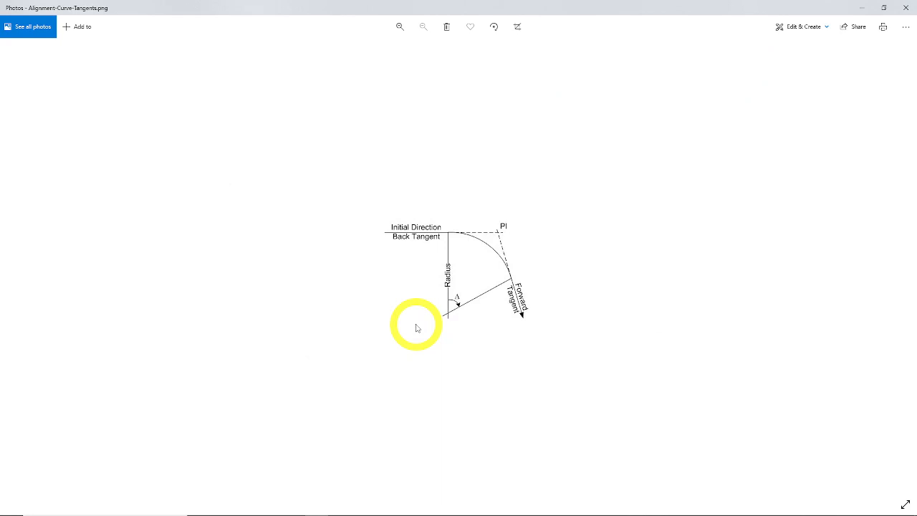
pyautogui.press('Left')
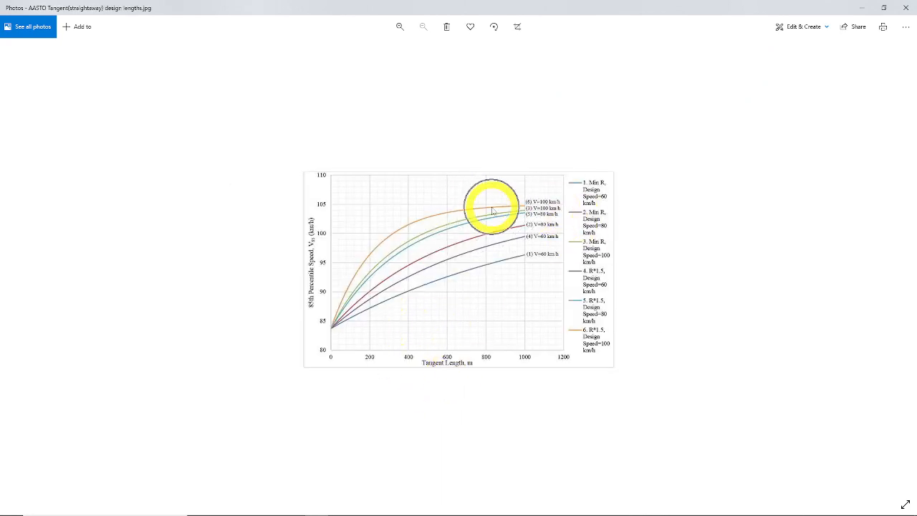
# Step: Examine the simple, compound, reverse and spiral curves in the Common Type of Curves picture and return to the AASTO chart
pyautogui.press('Right')
pyautogui.press('Right')
pyautogui.press('Right')
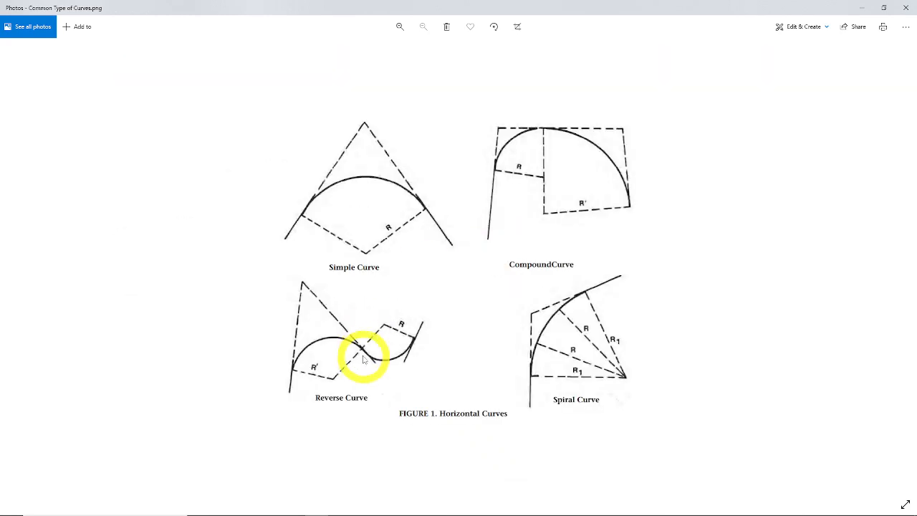
pyautogui.press('ctrl')
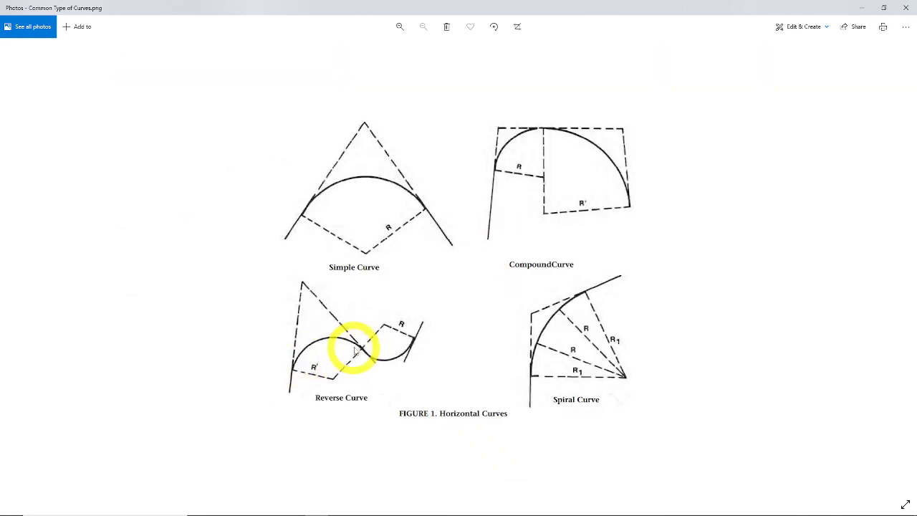
pyautogui.press('ctrl')
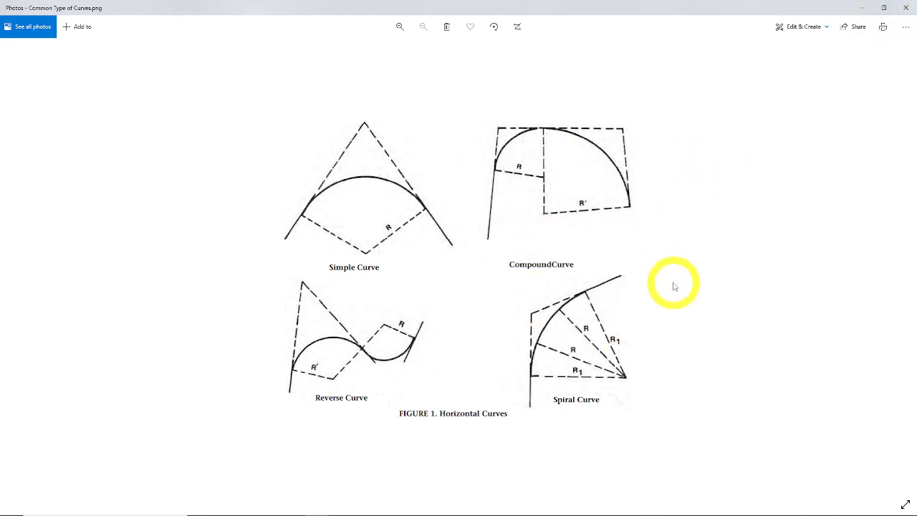
pyautogui.press('Right')
pyautogui.press('Right')
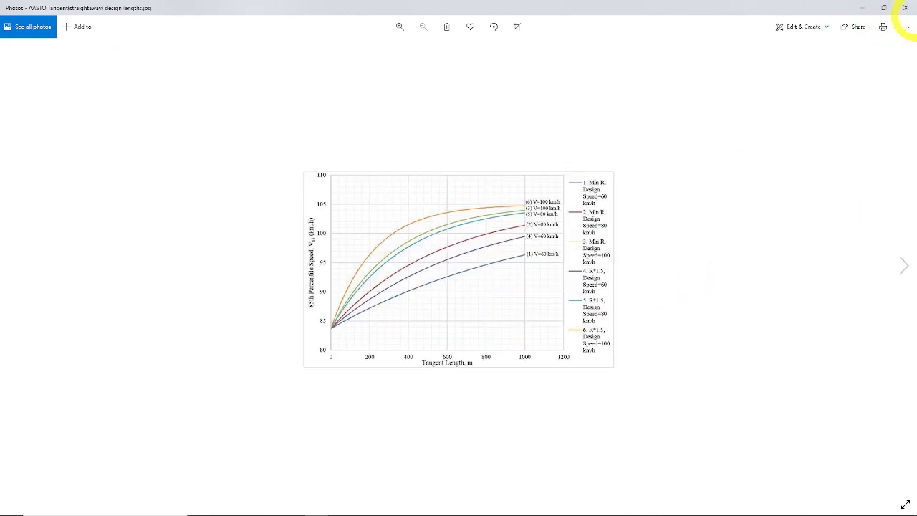
# Step: Examine the incoming tangent, PC 1 and PT 1 of Curve #1 in the Alignments-Tangents-PC-PT-PI picture in Photos
pyautogui.click(862, 8)
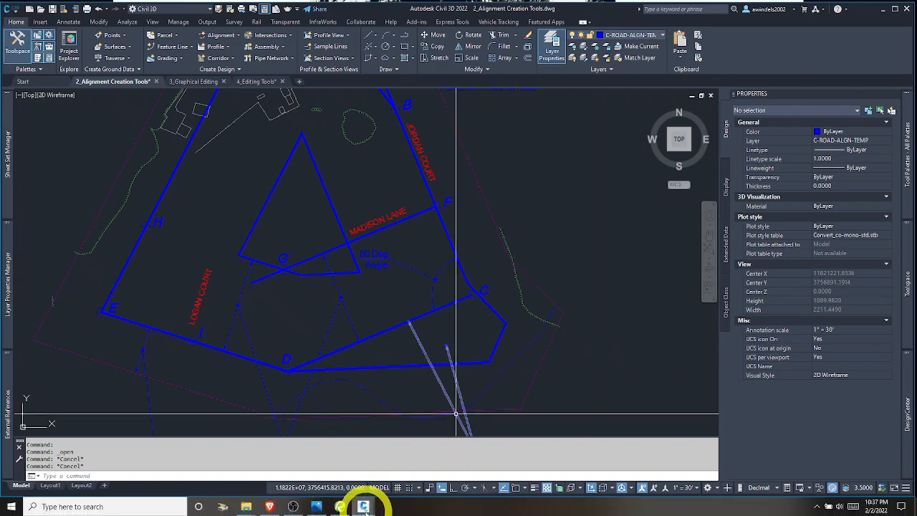
pyautogui.click(316, 506)
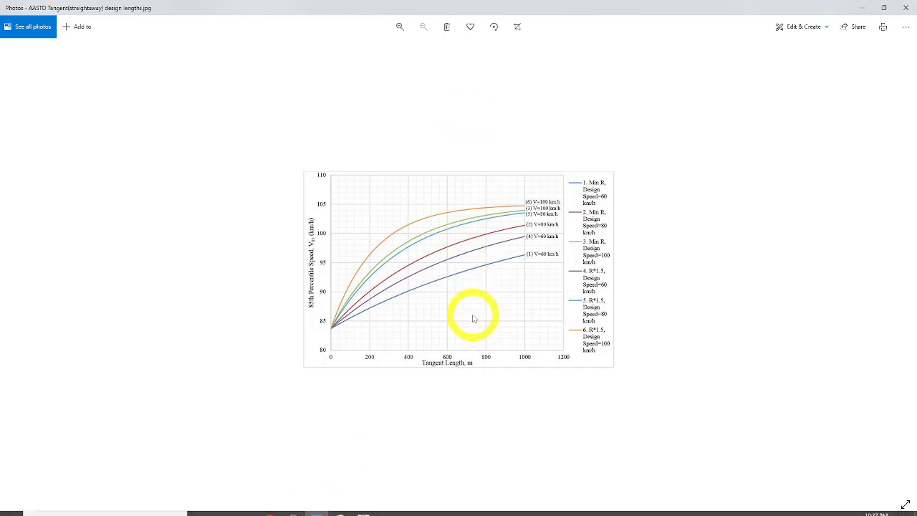
pyautogui.scroll(-2, 473, 318)
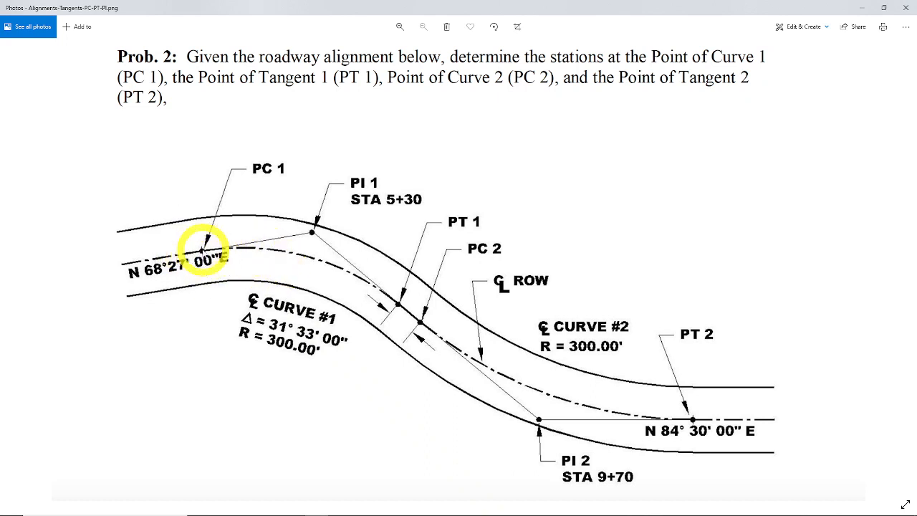
pyautogui.click(202, 249)
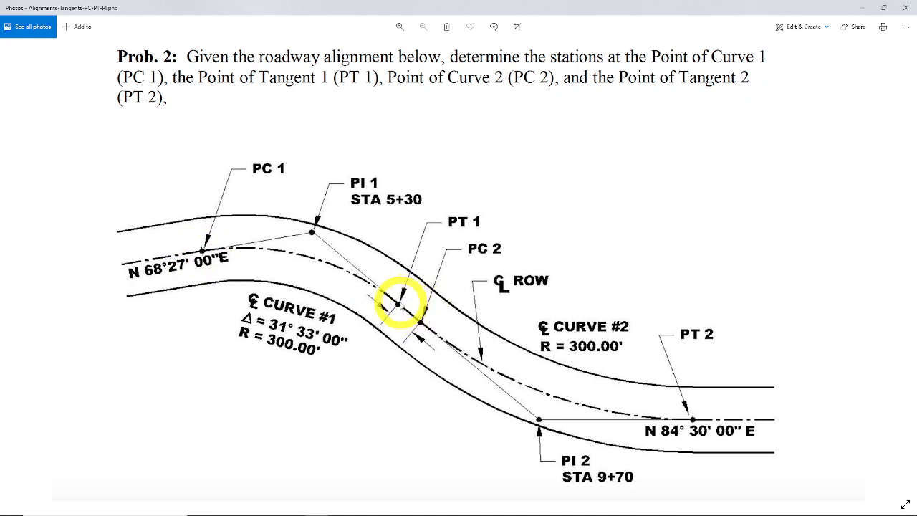
pyautogui.click(398, 301)
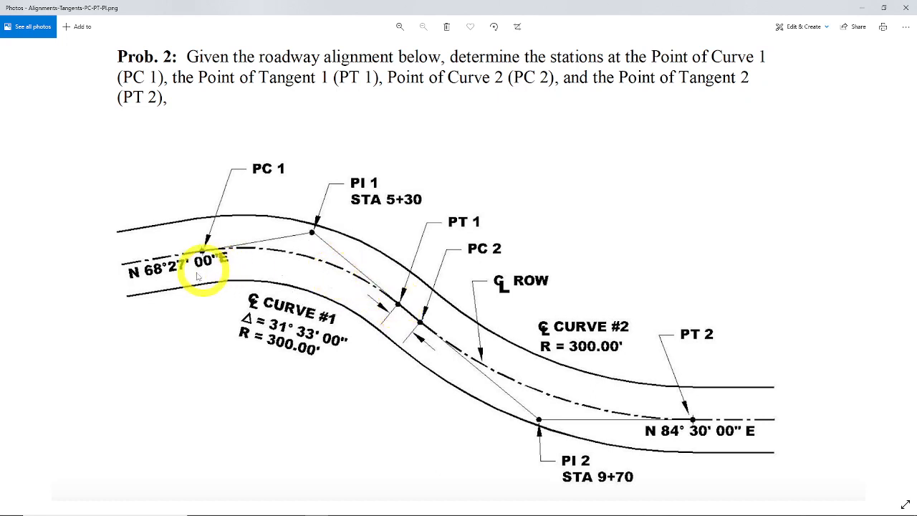
pyautogui.click(172, 258)
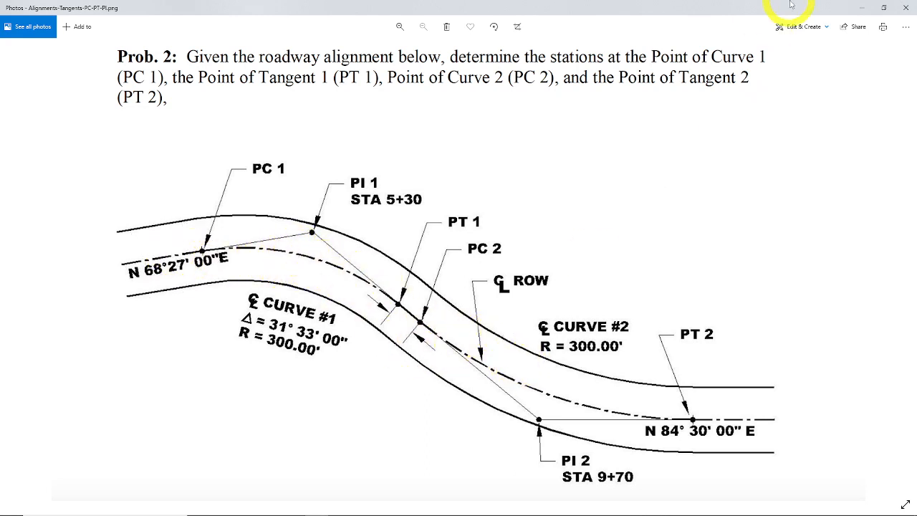
# Step: Switch to Civil 3D and inspect the 90 Deg Angle note by Madison Lane and the Parallel to Property Line note above Jordan Court
pyautogui.click(864, 8)
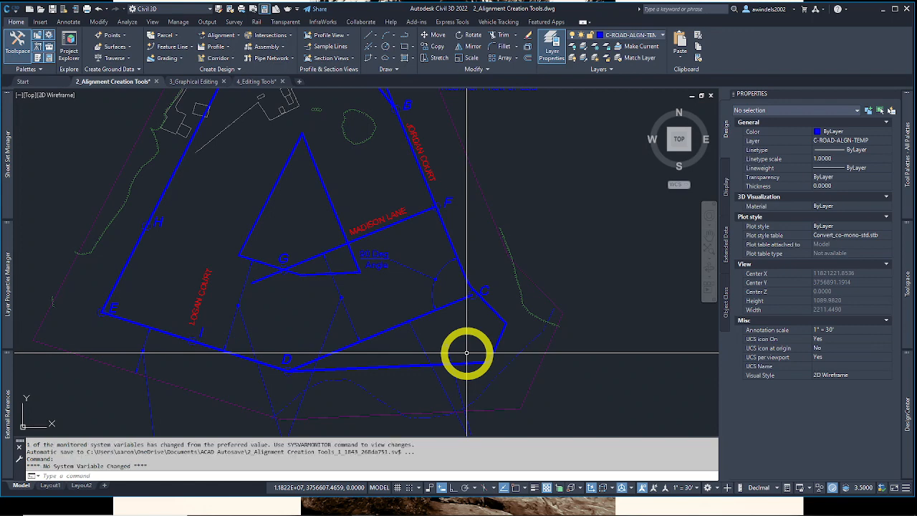
pyautogui.click(380, 256)
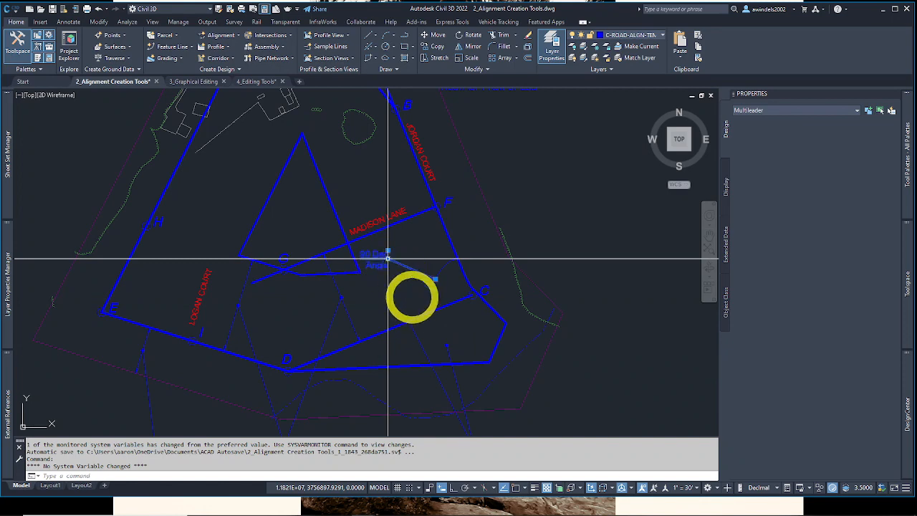
pyautogui.moveTo(403, 282); pyautogui.dragTo(426, 358, button='middle')
pyautogui.press('Escape')
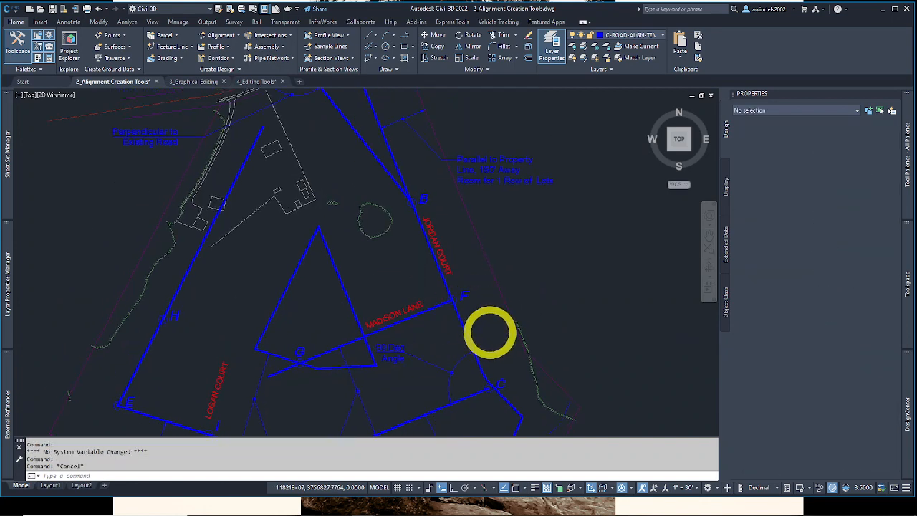
pyautogui.moveTo(489, 332); pyautogui.dragTo(485, 322, button='middle')
pyautogui.click(591, 311)
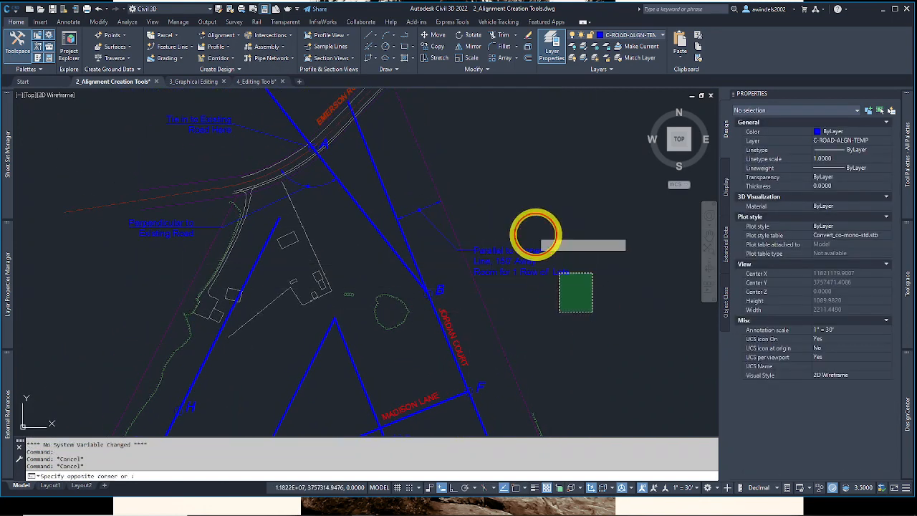
pyautogui.click(549, 260)
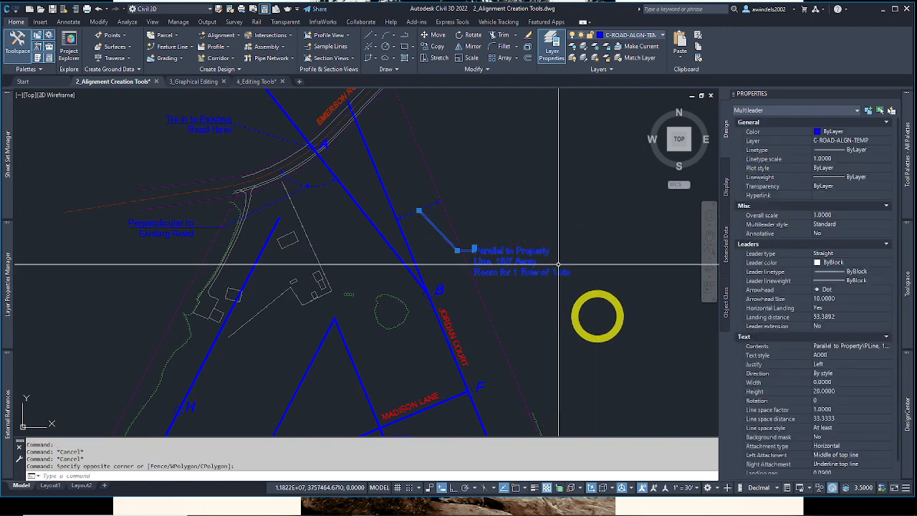
pyautogui.moveTo(558, 264)
pyautogui.mouseDown(button='middle')
pyautogui.moveTo(595, 322)
pyautogui.moveTo(587, 327)
pyautogui.moveTo(595, 360)
pyautogui.mouseUp(button='middle')
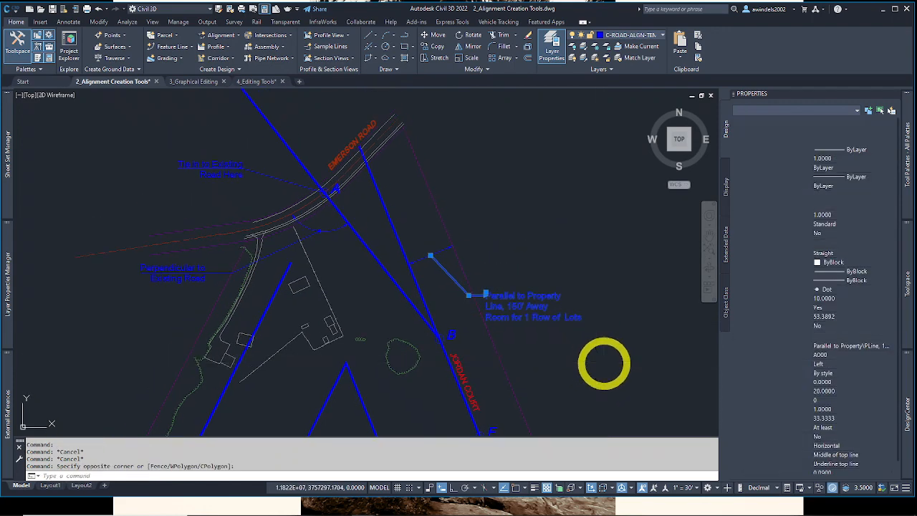
pyautogui.press('Escape')
# Step: Inspect the property boundary polyline running alongside Jordan Court and the space between it and the road, leaving nothing selected
pyautogui.moveTo(445, 406); pyautogui.dragTo(442, 367, button='middle')
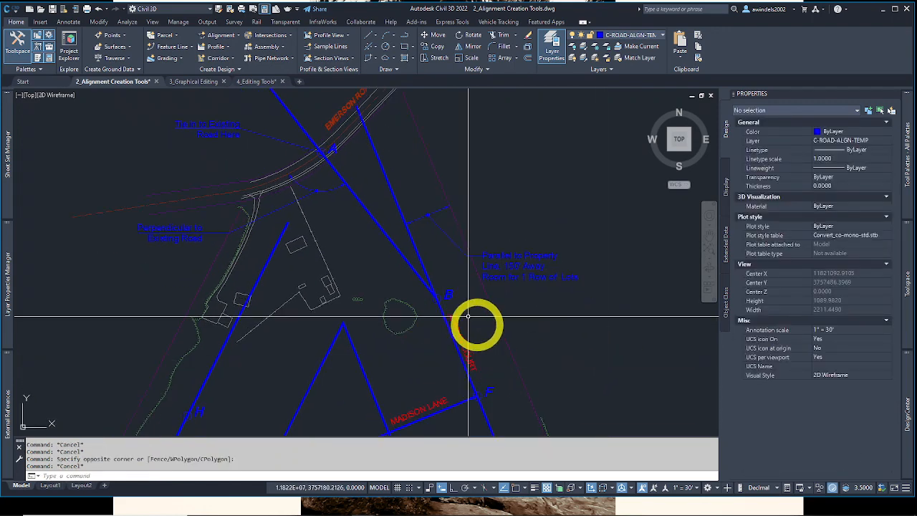
pyautogui.click(497, 313)
pyautogui.click(489, 311)
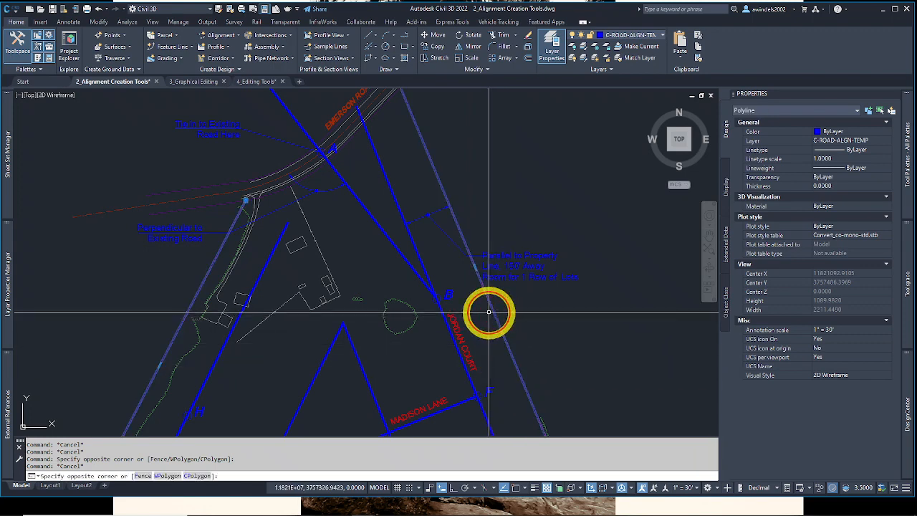
pyautogui.click(517, 353)
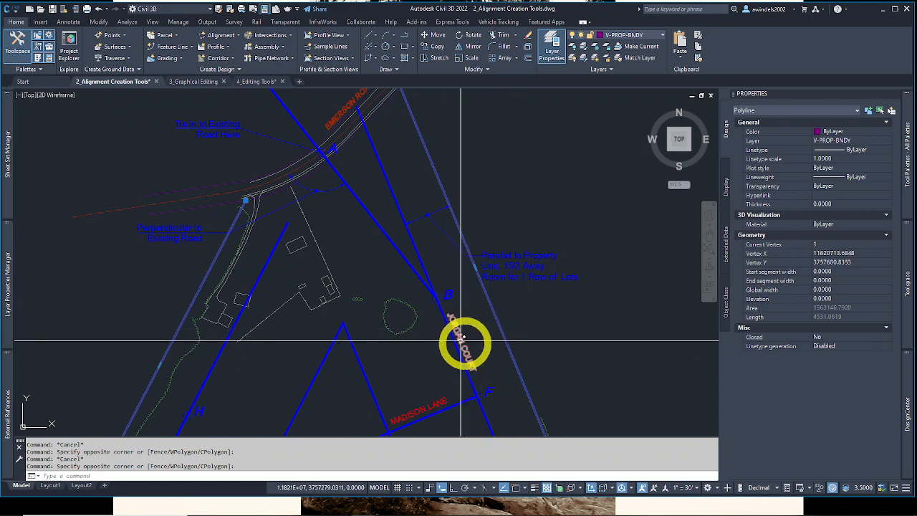
pyautogui.click(433, 359)
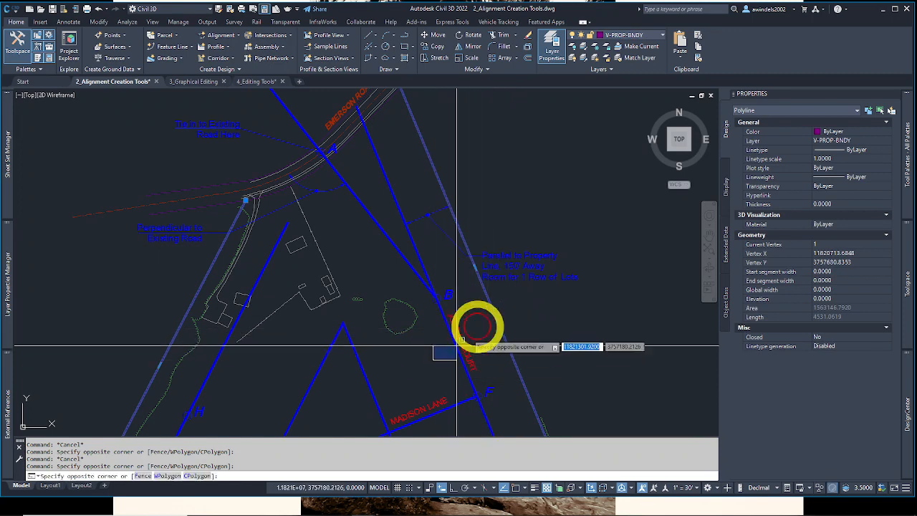
pyautogui.press('Escape')
pyautogui.click(490, 316)
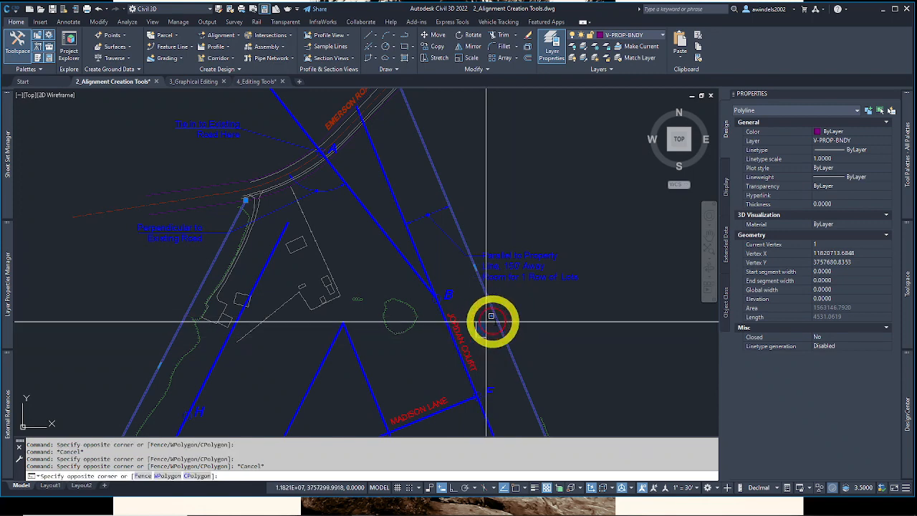
pyautogui.moveTo(490, 316)
pyautogui.mouseDown()
pyautogui.moveTo(502, 331)
pyautogui.moveTo(473, 379)
pyautogui.moveTo(467, 330)
pyautogui.mouseUp()
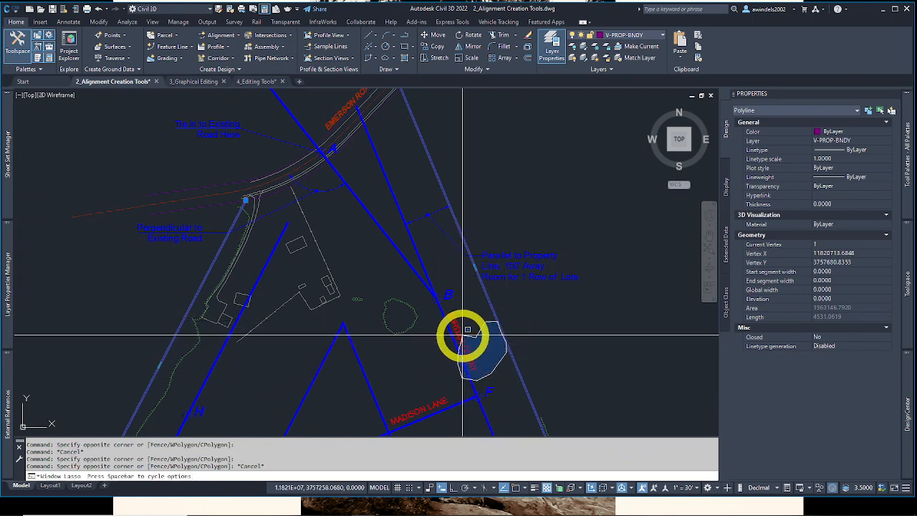
pyautogui.press('Escape')
pyautogui.press('Escape')
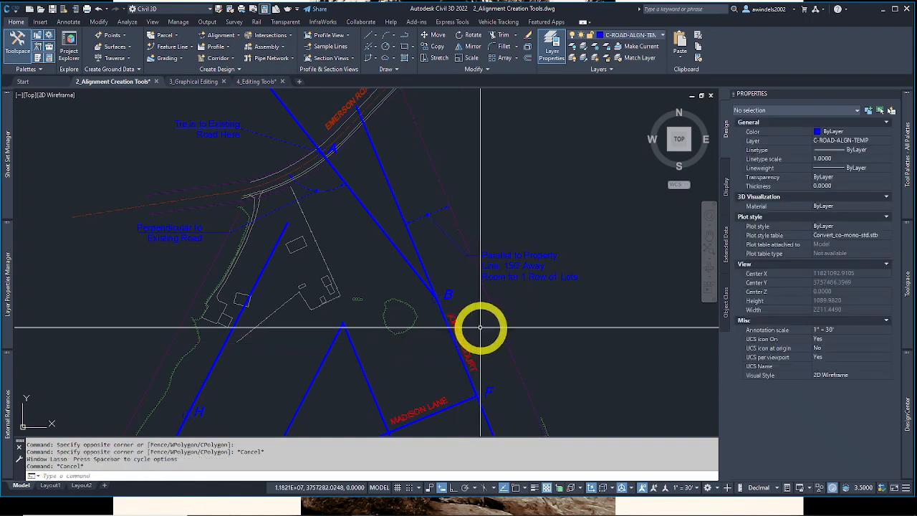
# Step: Inspect the Avoid Steep Area note near points C and D and the parallel-offset notes along line E–D, leaving nothing selected
pyautogui.moveTo(497, 368); pyautogui.dragTo(480, 205, button='middle')
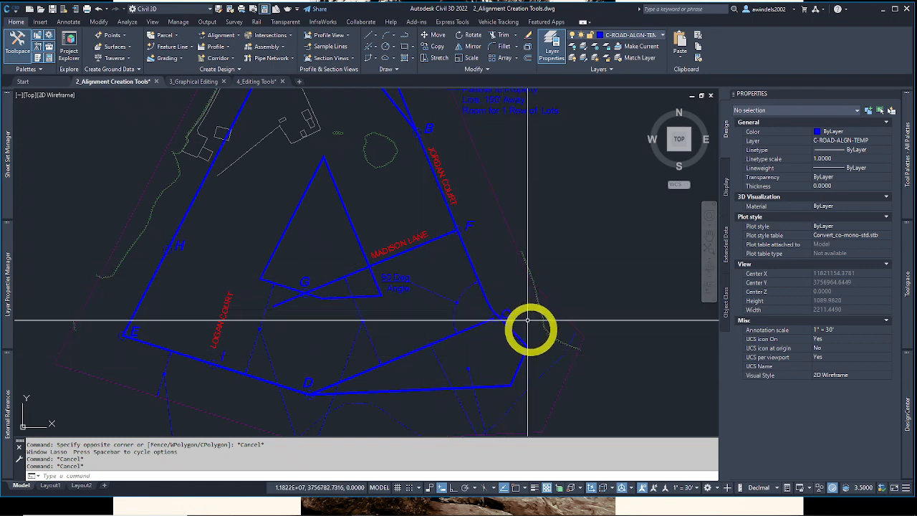
pyautogui.moveTo(511, 360)
pyautogui.mouseDown(button='middle')
pyautogui.moveTo(508, 298)
pyautogui.moveTo(491, 244)
pyautogui.mouseUp(button='middle')
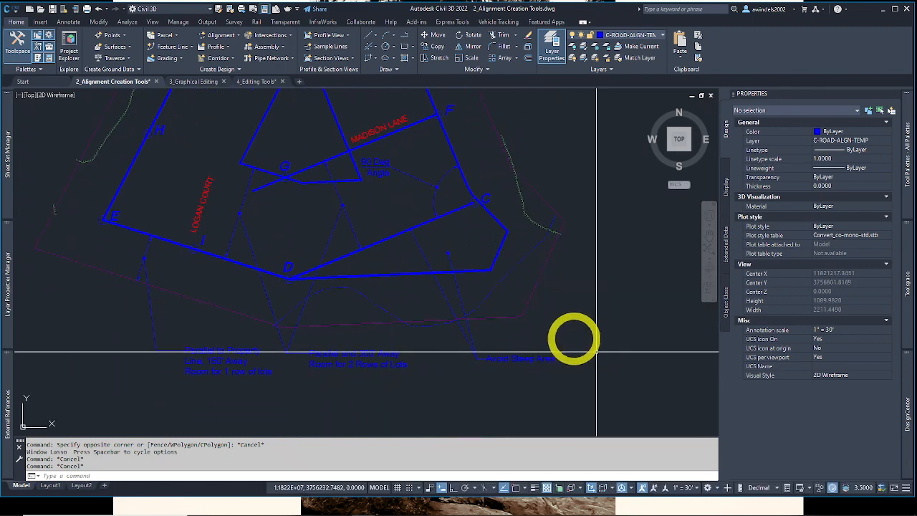
pyautogui.click(395, 214)
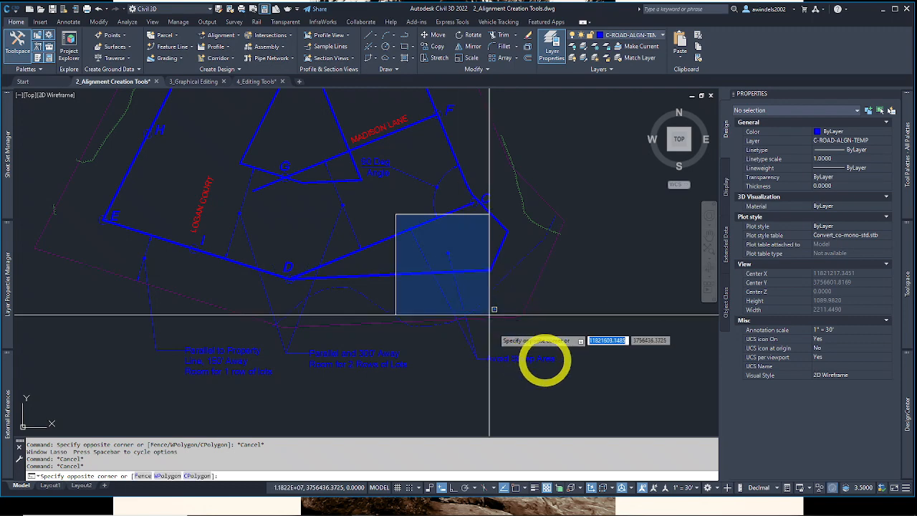
pyautogui.click(586, 387)
pyautogui.moveTo(584, 345); pyautogui.dragTo(604, 370, button='middle')
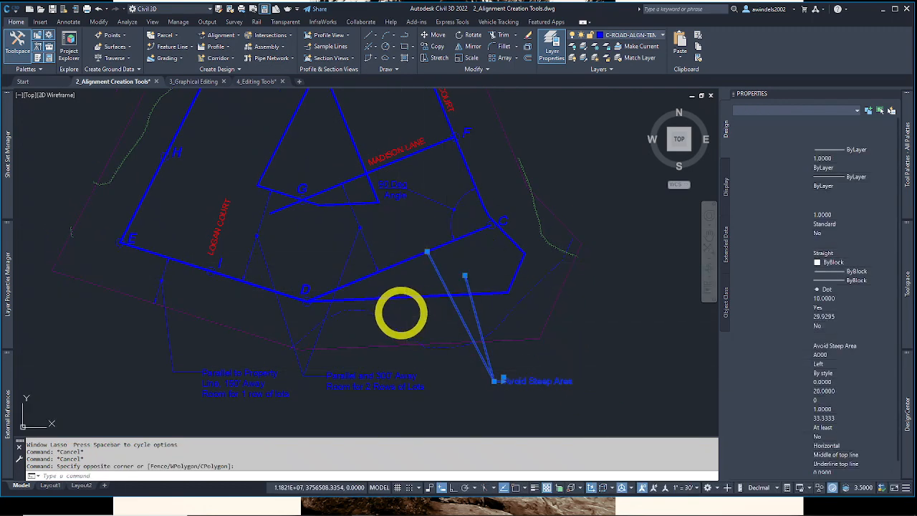
pyautogui.press('Escape')
pyautogui.moveTo(401, 312); pyautogui.dragTo(430, 317, button='middle')
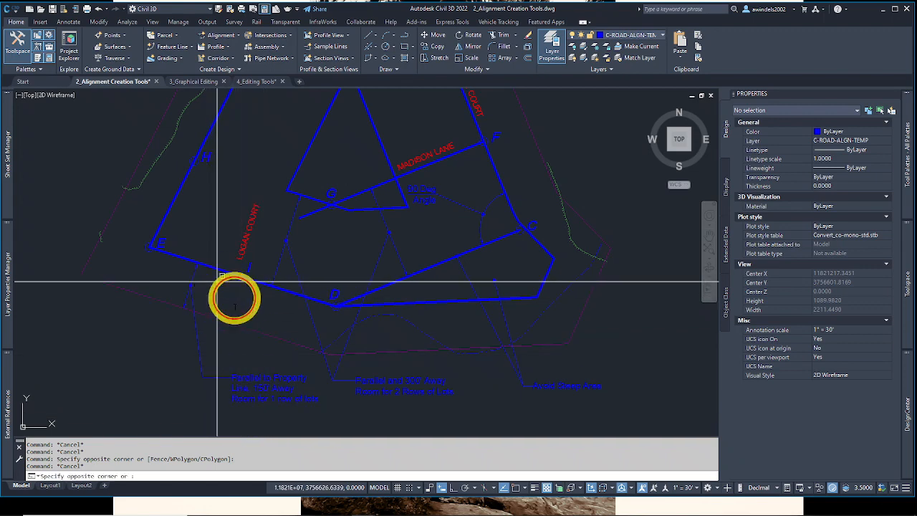
pyautogui.moveTo(225, 291)
pyautogui.mouseDown()
pyautogui.moveTo(192, 321)
pyautogui.moveTo(197, 285)
pyautogui.moveTo(207, 277)
pyautogui.moveTo(217, 294)
pyautogui.mouseUp()
pyautogui.press('Escape')
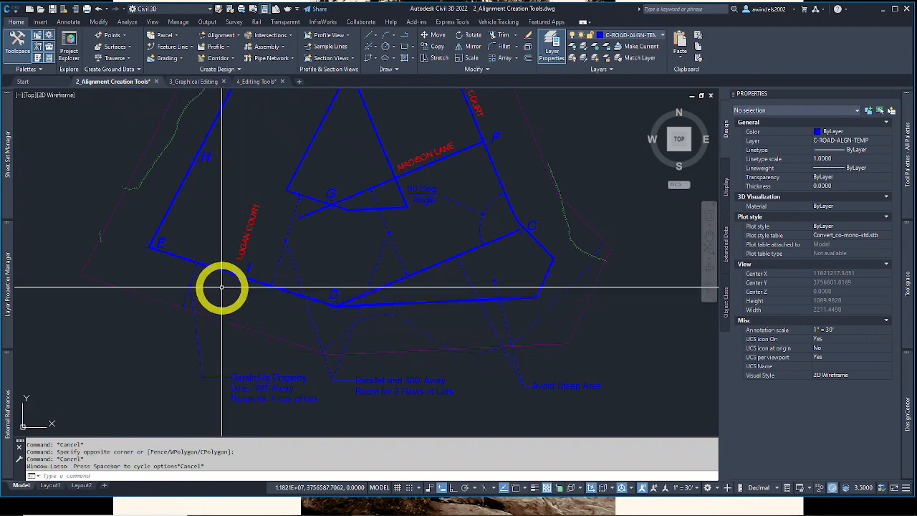
# Step: Inspect the existing Emerson Road centerline polyline and the tie-in and perpendicular notes at point A, leaving nothing selected
pyautogui.moveTo(217, 285); pyautogui.dragTo(230, 351, button='middle')
pyautogui.moveTo(267, 248); pyautogui.dragTo(229, 320, button='middle')
pyautogui.moveTo(266, 273); pyautogui.dragTo(262, 363, button='middle')
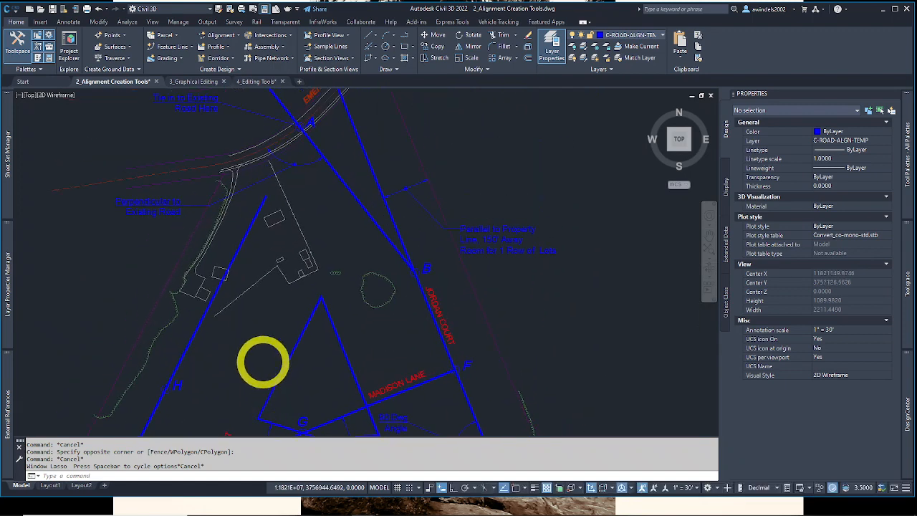
pyautogui.moveTo(264, 306); pyautogui.dragTo(282, 358, button='middle')
pyautogui.moveTo(319, 218); pyautogui.dragTo(322, 253, button='middle')
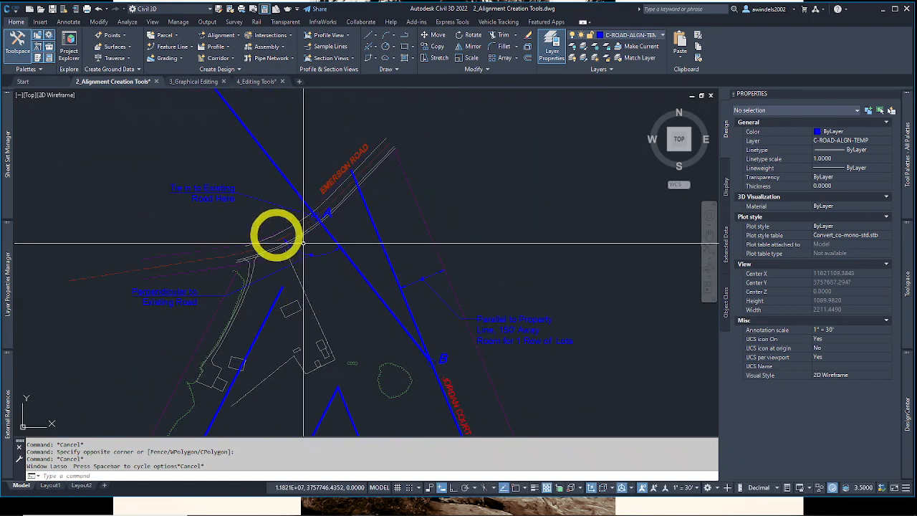
pyautogui.click(264, 218)
pyautogui.press('Escape')
pyautogui.click(332, 205)
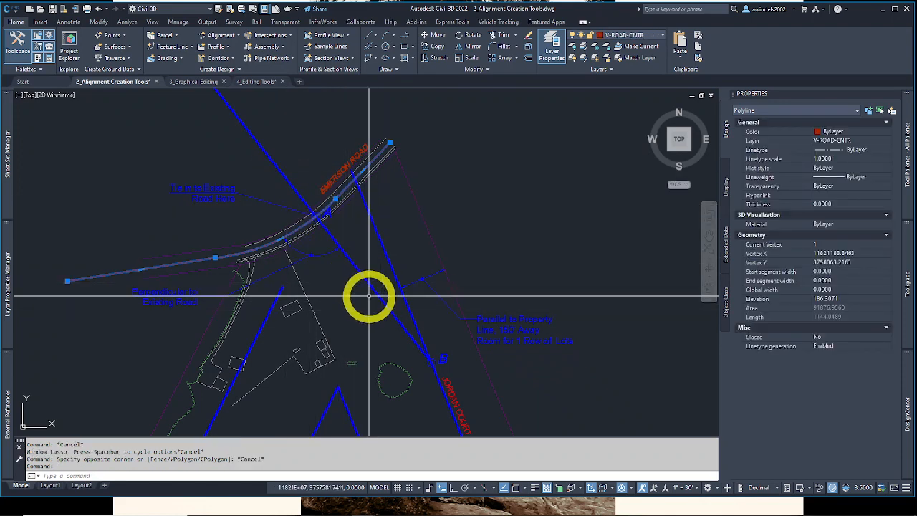
pyautogui.moveTo(392, 293); pyautogui.dragTo(406, 292, button='middle')
pyautogui.press('Escape')
pyautogui.press('Escape')
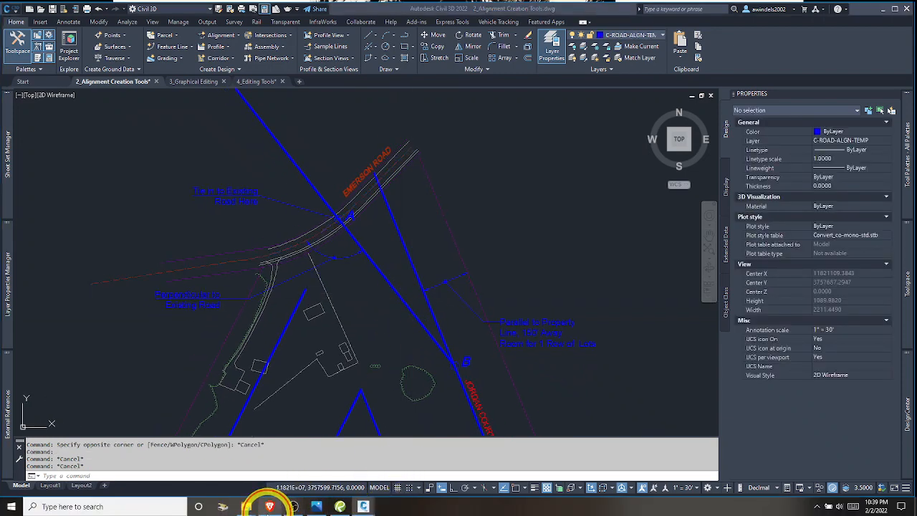
# Step: Switch to the Brave browser and open maps.google.com in the New Tab page
pyautogui.click(270, 506)
pyautogui.click(466, 8)
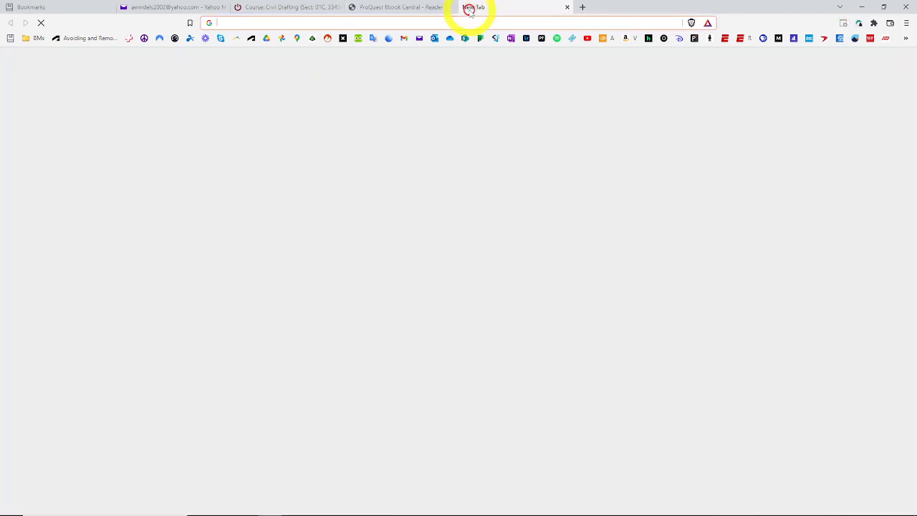
pyautogui.click(314, 23)
pyautogui.write('maps.google.com')
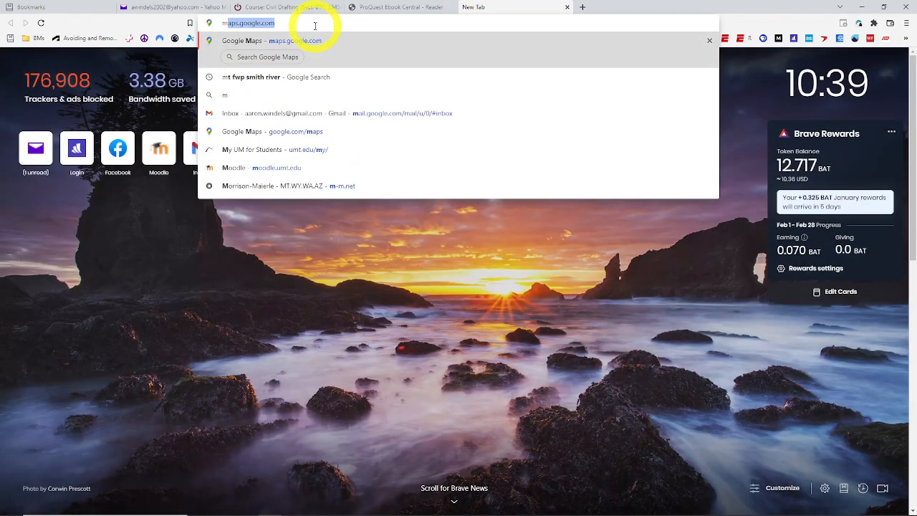
pyautogui.press('Return')
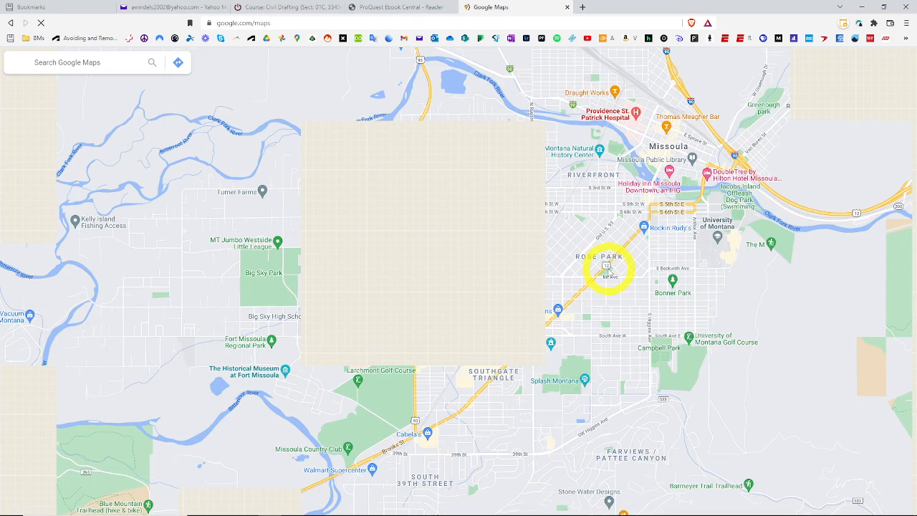
# Step: Bring the Missoula streets around Old U.S. 93 and S 6th St W into view and show them as satellite imagery
pyautogui.scroll(1, 606, 270)
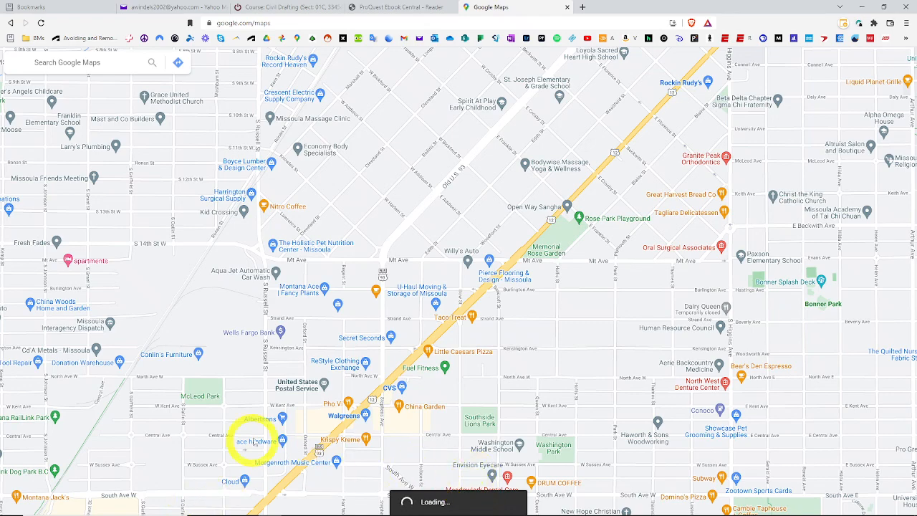
pyautogui.moveTo(469, 182); pyautogui.dragTo(458, 249)
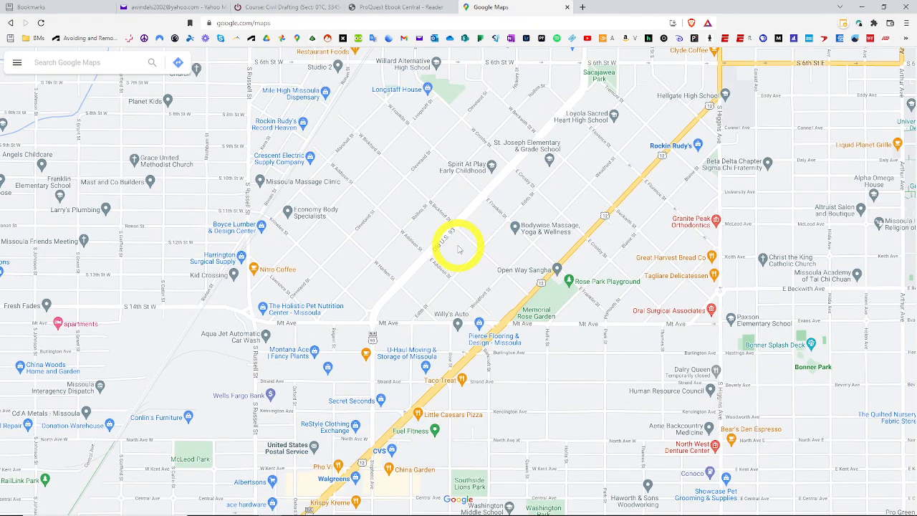
pyautogui.moveTo(510, 188); pyautogui.dragTo(501, 206)
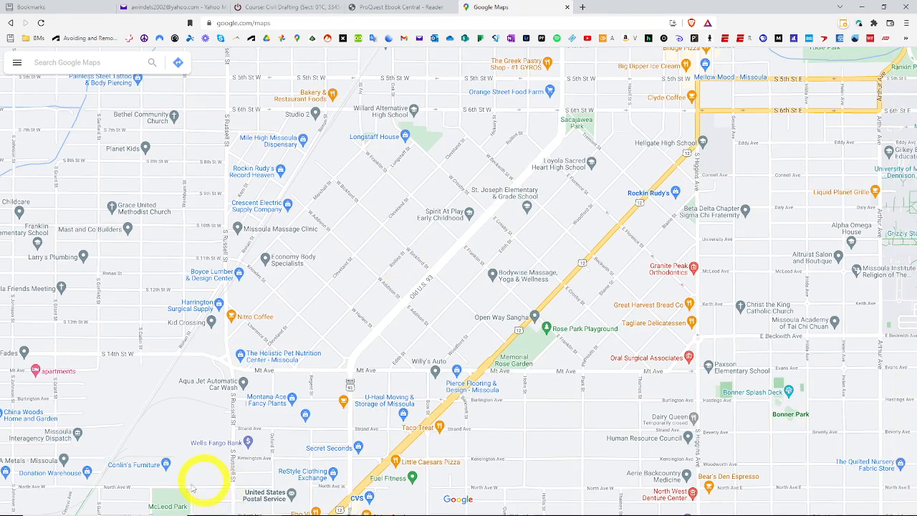
pyautogui.moveTo(46, 495)
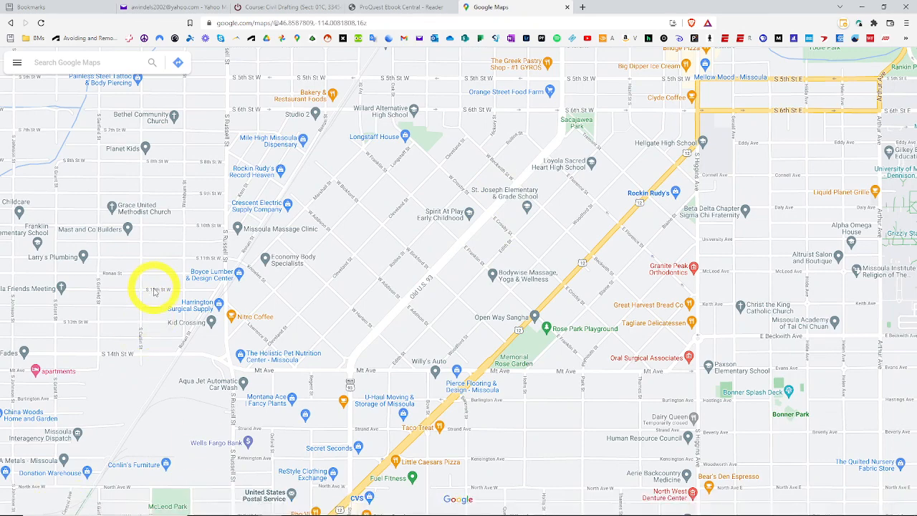
pyautogui.moveTo(489, 233); pyautogui.dragTo(416, 344)
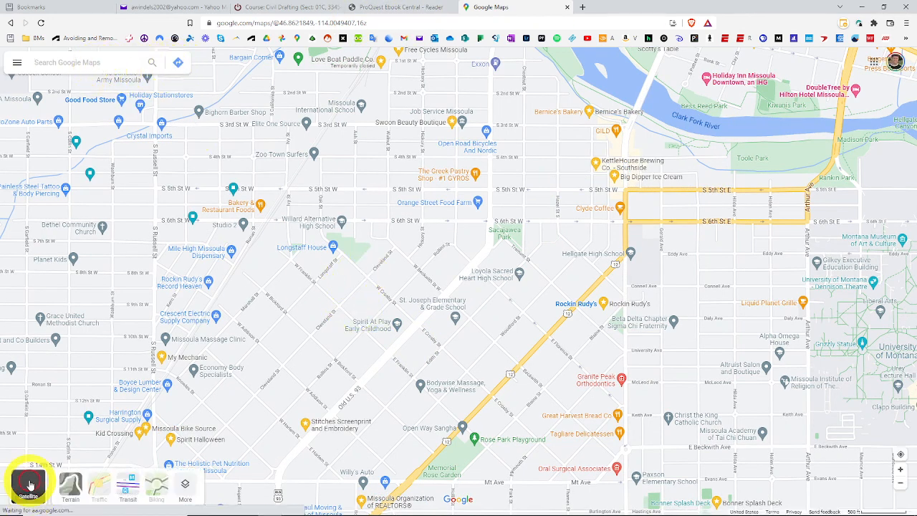
pyautogui.click(44, 486)
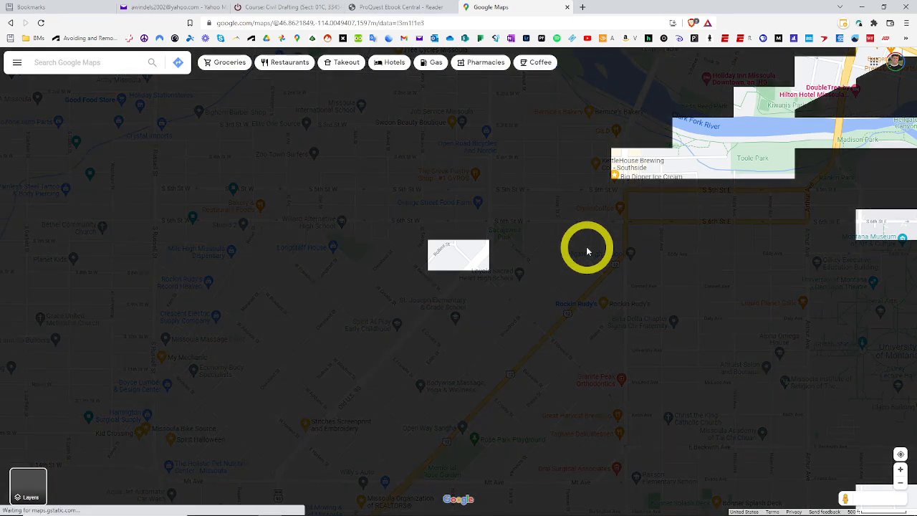
pyautogui.moveTo(43, 479)
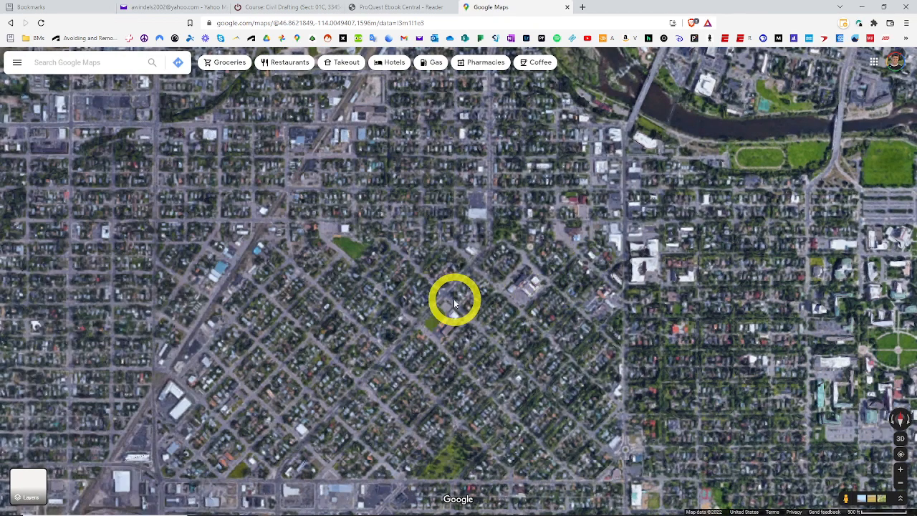
# Step: Examine where the diagonal streets along Old U.S. 93 meet the square street grid near Sacajawea Park and Mt Ave
pyautogui.moveTo(454, 300); pyautogui.dragTo(566, 378)
pyautogui.scroll(2, 677, 307)
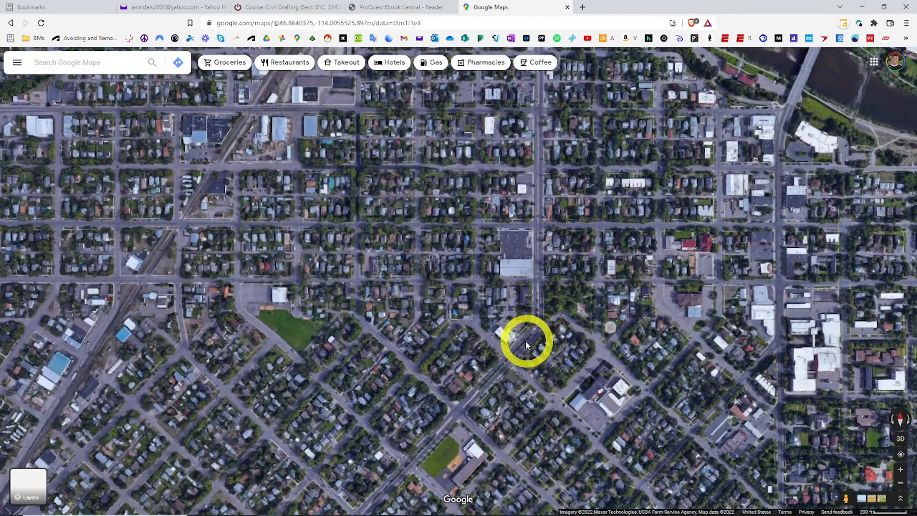
pyautogui.moveTo(512, 362); pyautogui.dragTo(600, 193)
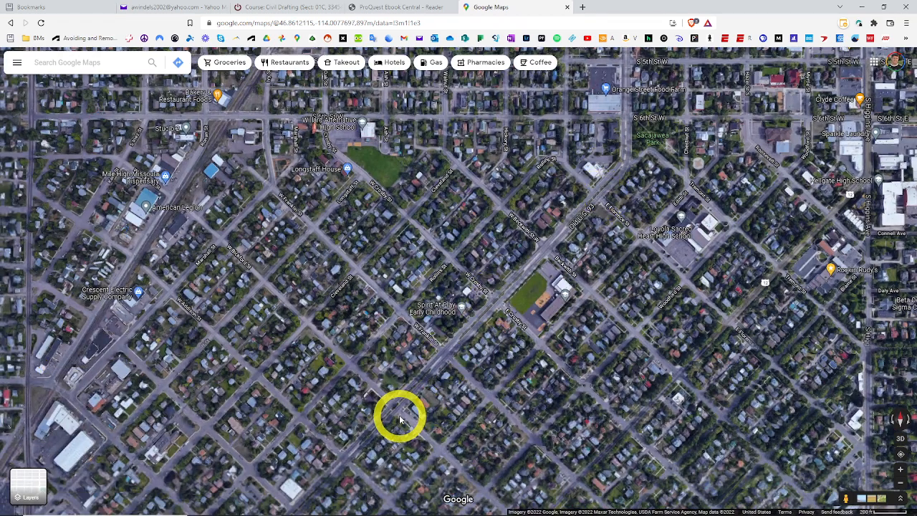
pyautogui.moveTo(416, 392); pyautogui.dragTo(482, 256)
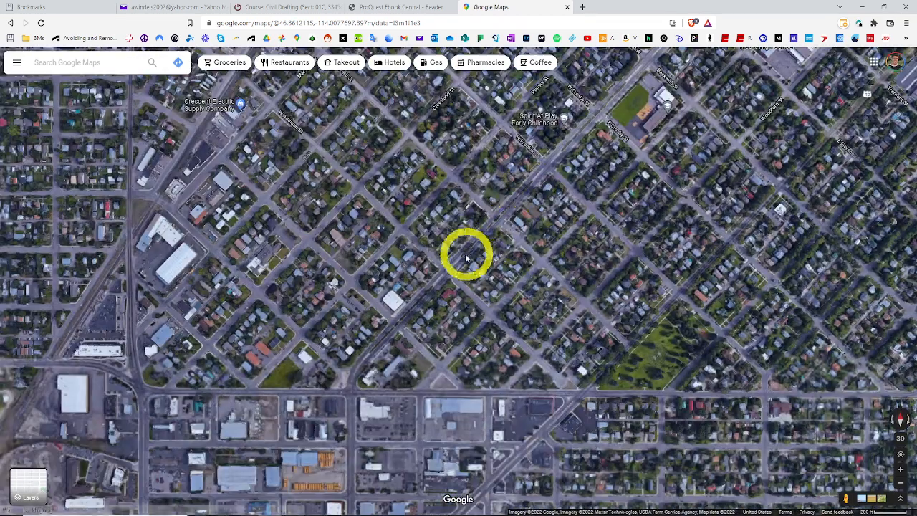
pyautogui.moveTo(370, 440); pyautogui.dragTo(372, 427)
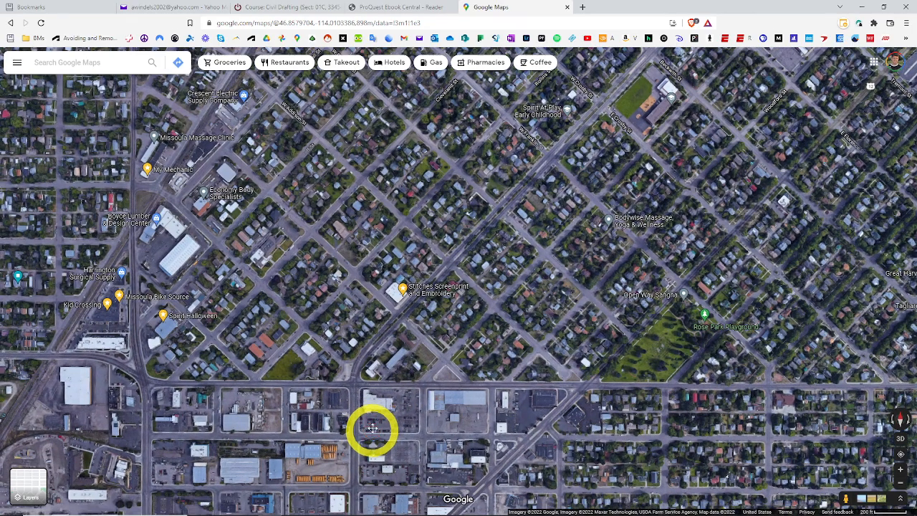
# Step: Examine the street grid east of S Higgins Ave, past Toole Park and across the Clark Fork River to downtown
pyautogui.moveTo(372, 388); pyautogui.dragTo(174, 266)
pyautogui.moveTo(666, 409); pyautogui.dragTo(379, 512)
pyautogui.moveTo(633, 133); pyautogui.dragTo(535, 507)
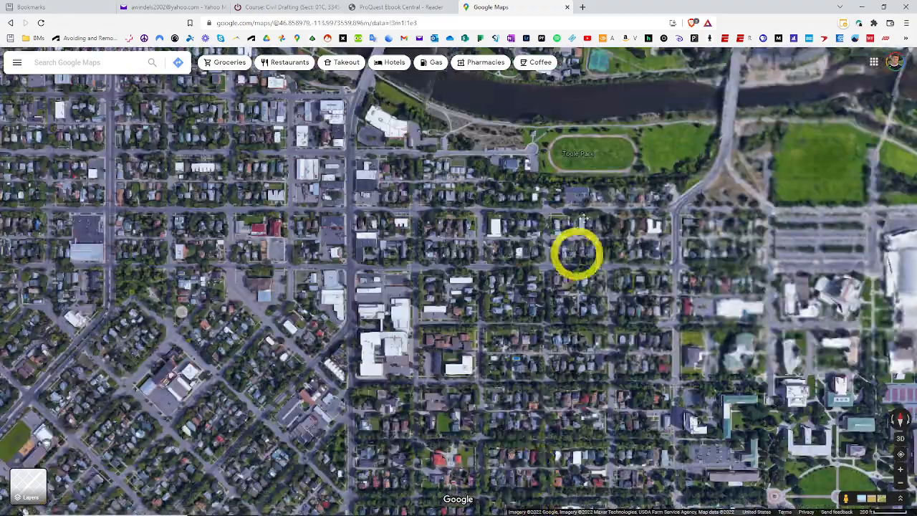
pyautogui.moveTo(576, 247); pyautogui.dragTo(474, 439)
pyautogui.moveTo(581, 211); pyautogui.dragTo(477, 354)
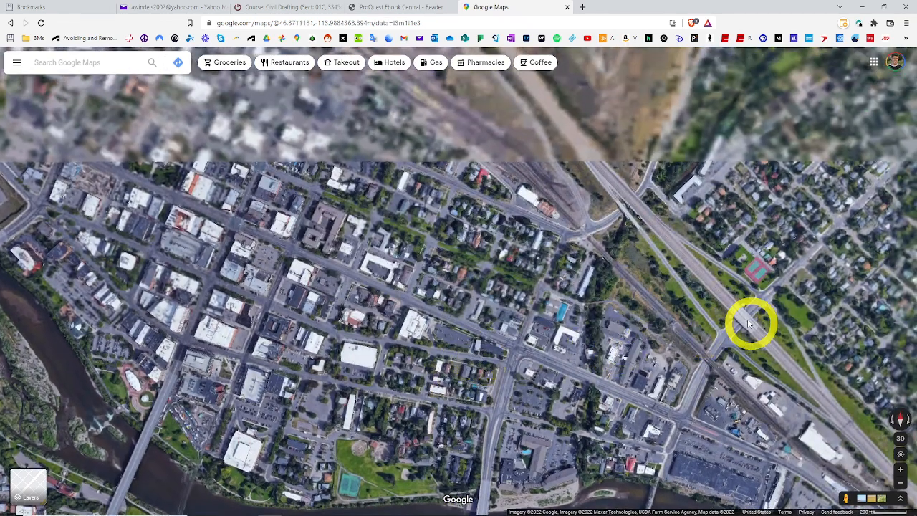
# Step: Examine the I-90 alignment from the Rattlesnake Creek crossing northwest along the edge of downtown Missoula
pyautogui.moveTo(681, 272); pyautogui.dragTo(696, 360)
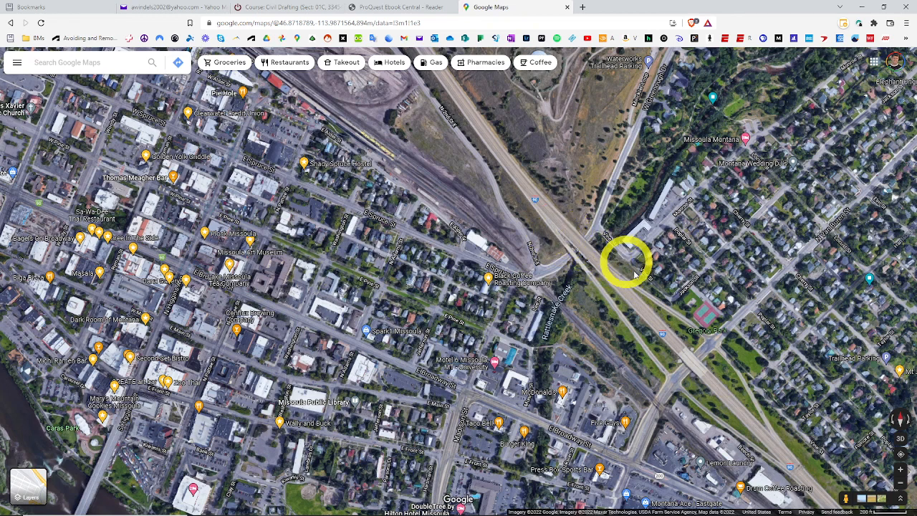
pyautogui.scroll(3, 621, 278)
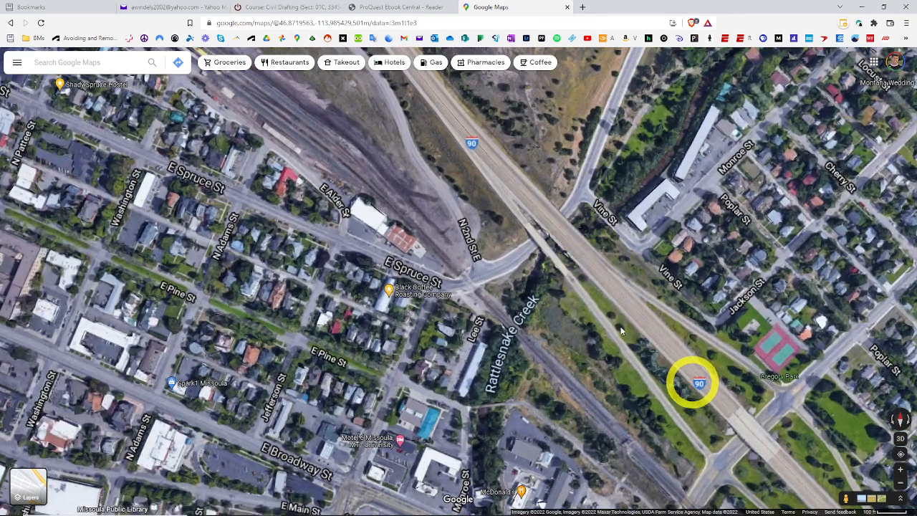
pyautogui.moveTo(697, 380); pyautogui.dragTo(705, 486)
pyautogui.scroll(-3, 523, 268)
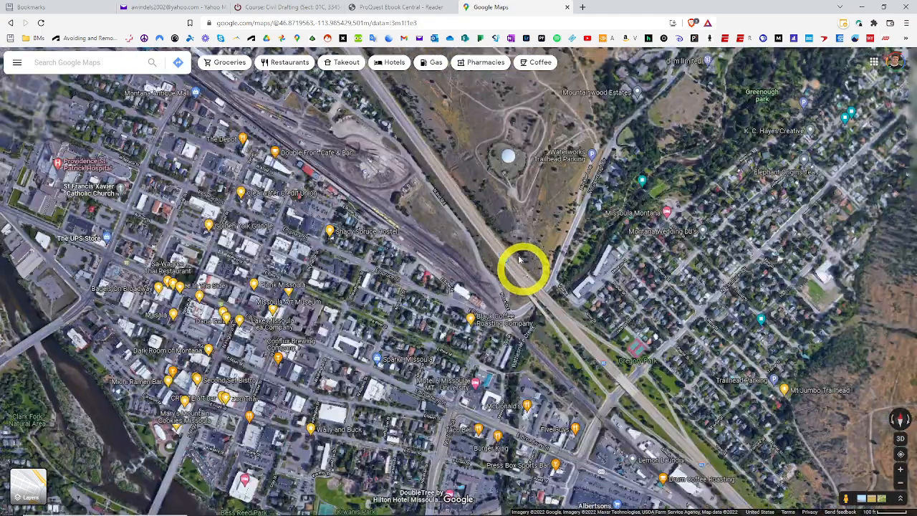
pyautogui.moveTo(523, 268); pyautogui.dragTo(681, 479)
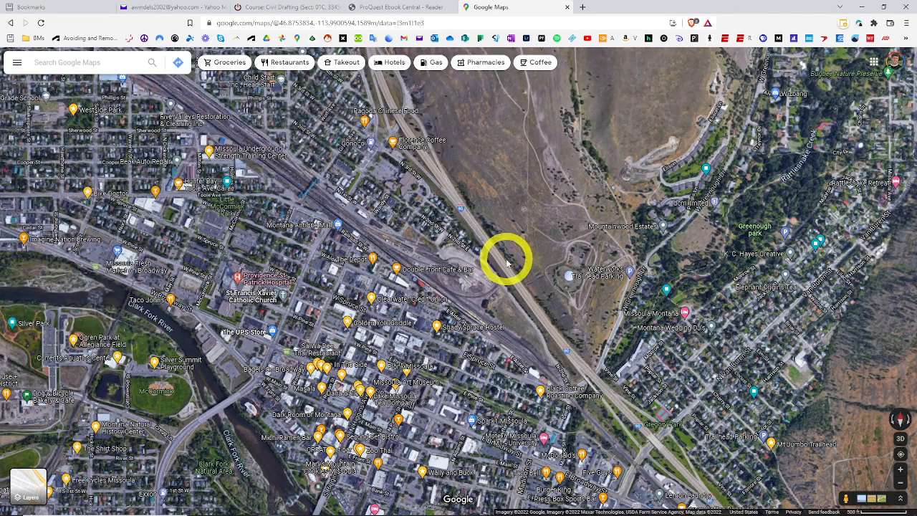
pyautogui.moveTo(520, 285); pyautogui.dragTo(609, 423)
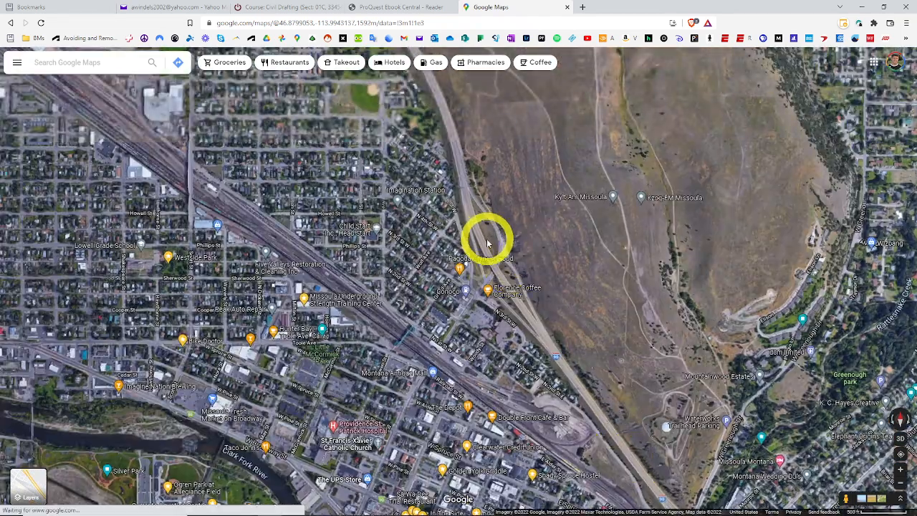
# Step: Examine the I-90 curves and tangents from the N 5th St W ramps past St Mary's Turner Cemetery to River Rock Apartments
pyautogui.scroll(2, 484, 235)
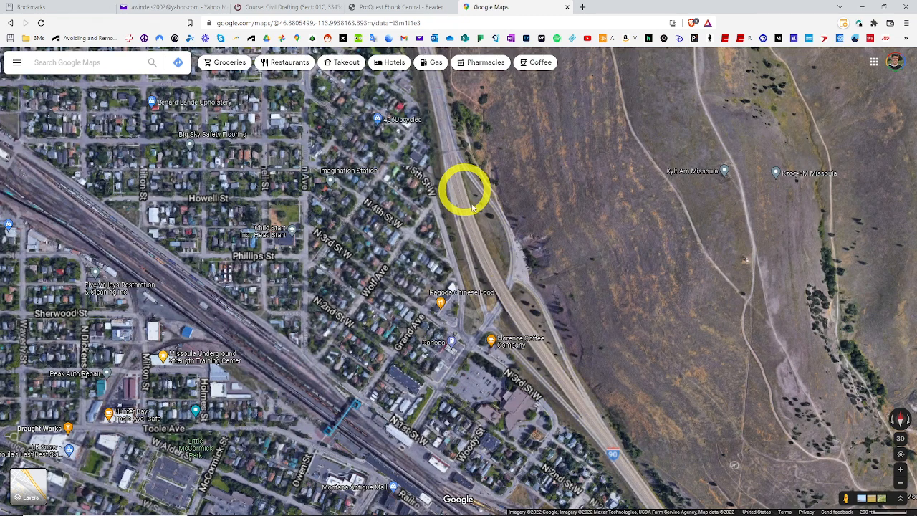
pyautogui.moveTo(478, 190); pyautogui.dragTo(548, 415)
pyautogui.moveTo(496, 295); pyautogui.dragTo(558, 287)
pyautogui.scroll(-2, 566, 418)
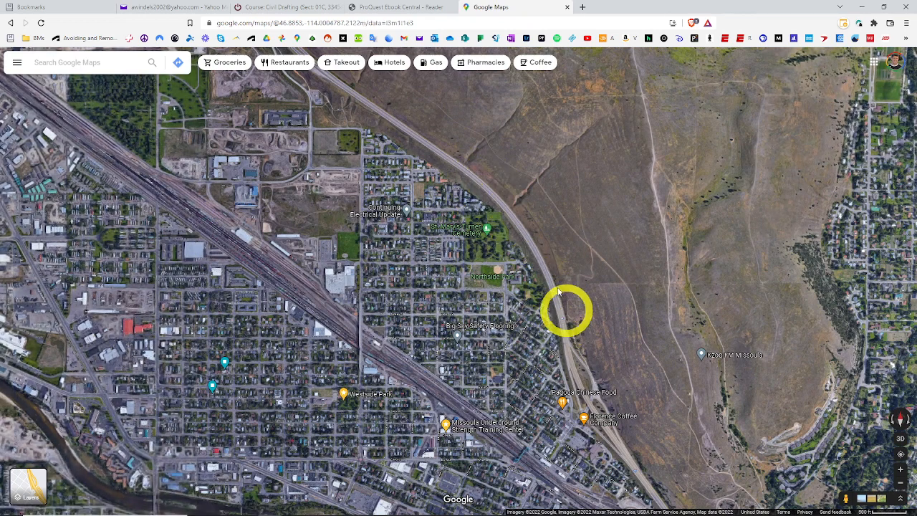
pyautogui.moveTo(566, 342); pyautogui.dragTo(649, 450)
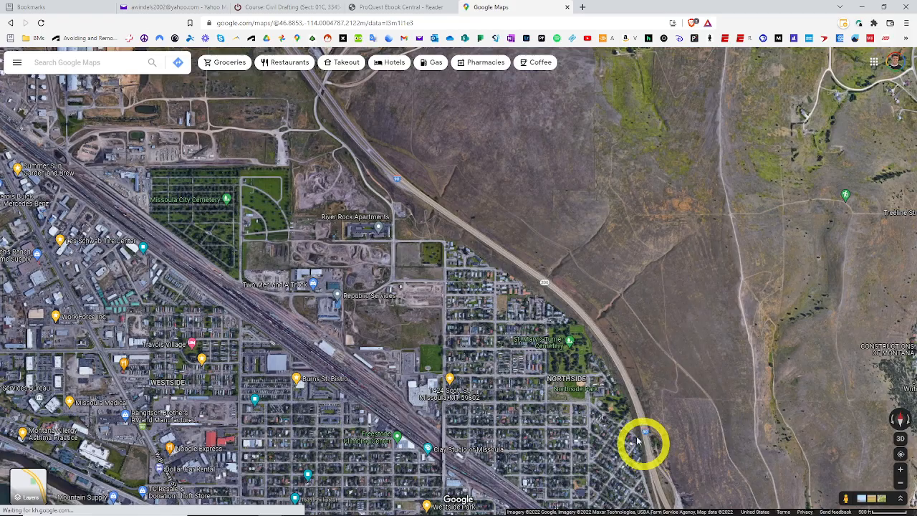
pyautogui.scroll(3, 520, 231)
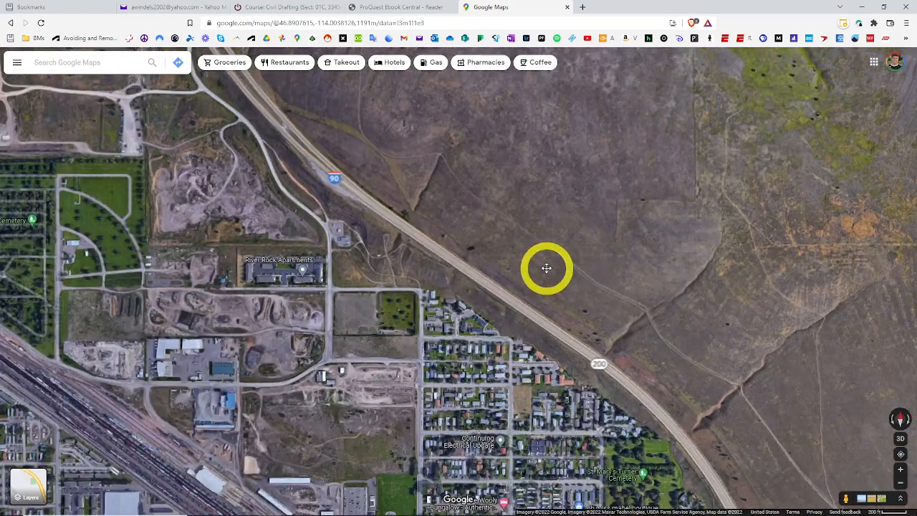
# Step: Examine how the downtown street grid connects across the Clark Fork River bridge to the curved road and square grid near S 1st St W
pyautogui.moveTo(545, 268); pyautogui.dragTo(577, 325)
pyautogui.scroll(-3, 574, 307)
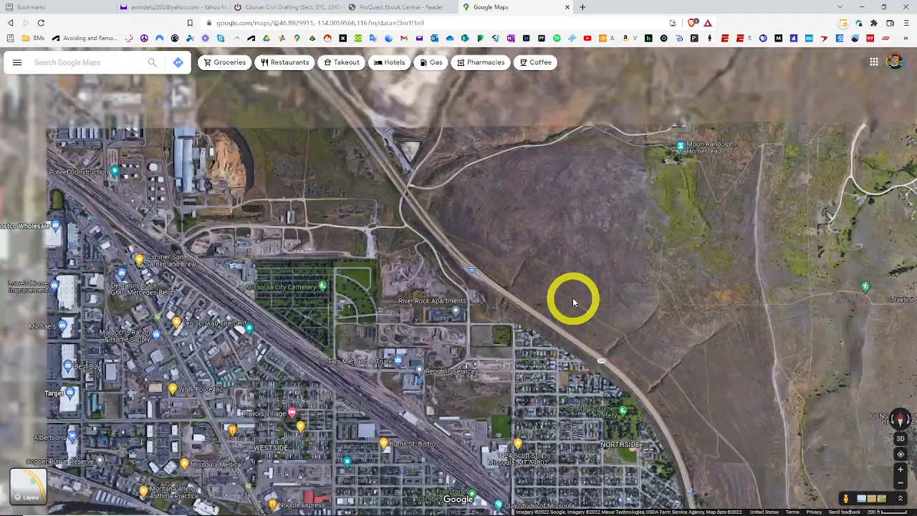
pyautogui.moveTo(542, 230); pyautogui.dragTo(493, 96)
pyautogui.scroll(3, 538, 418)
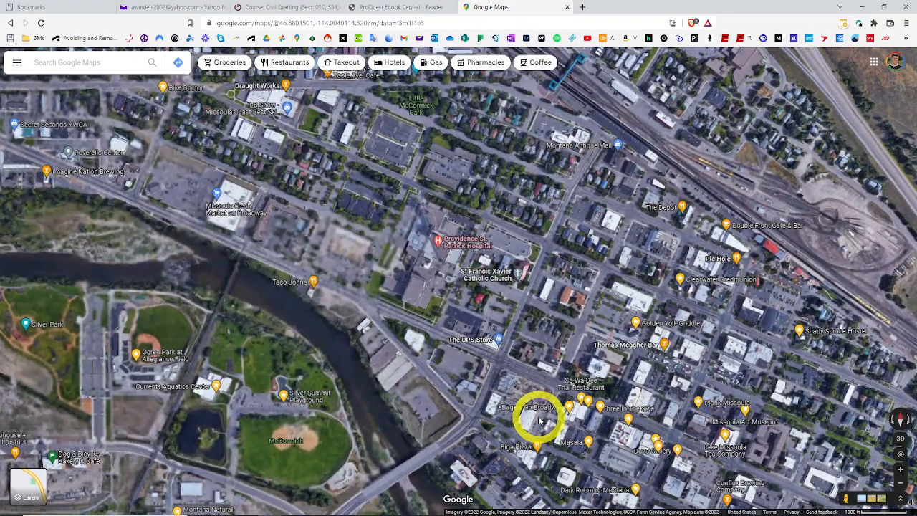
pyautogui.moveTo(683, 403); pyautogui.dragTo(619, 261)
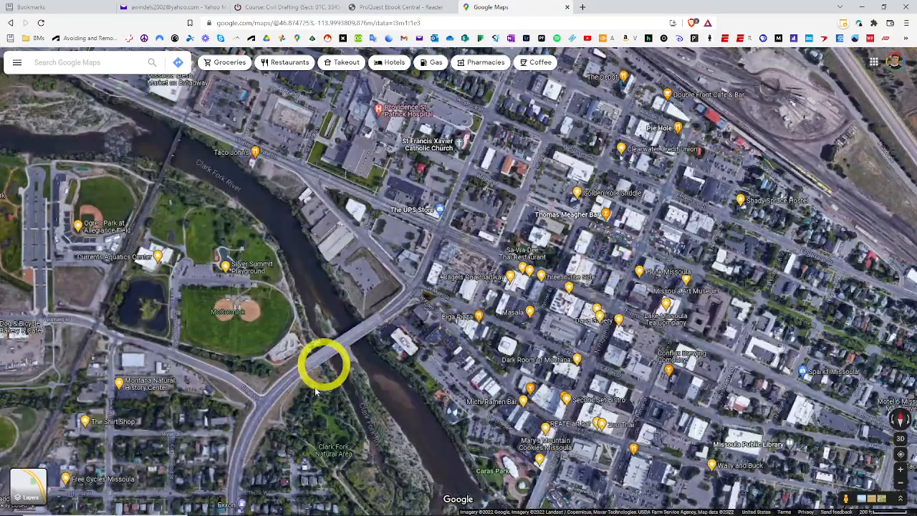
pyautogui.moveTo(301, 395); pyautogui.dragTo(405, 244)
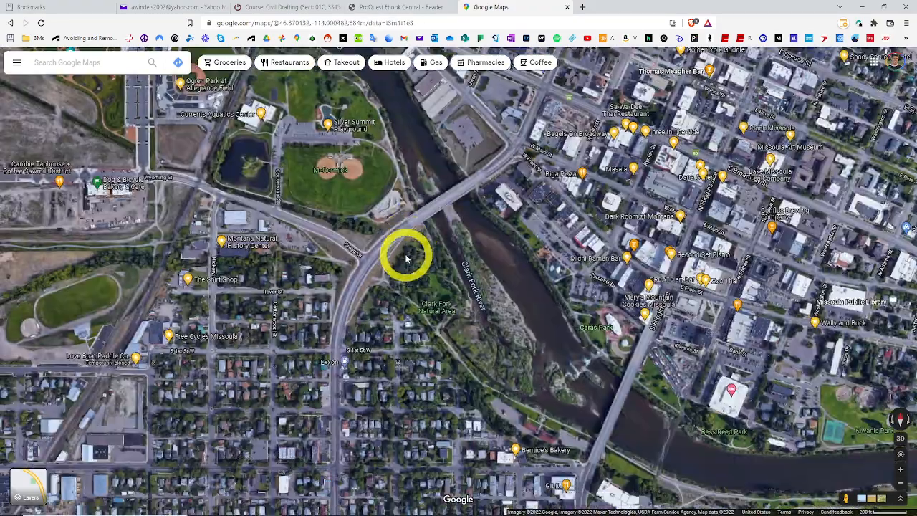
pyautogui.scroll(-1, 393, 269)
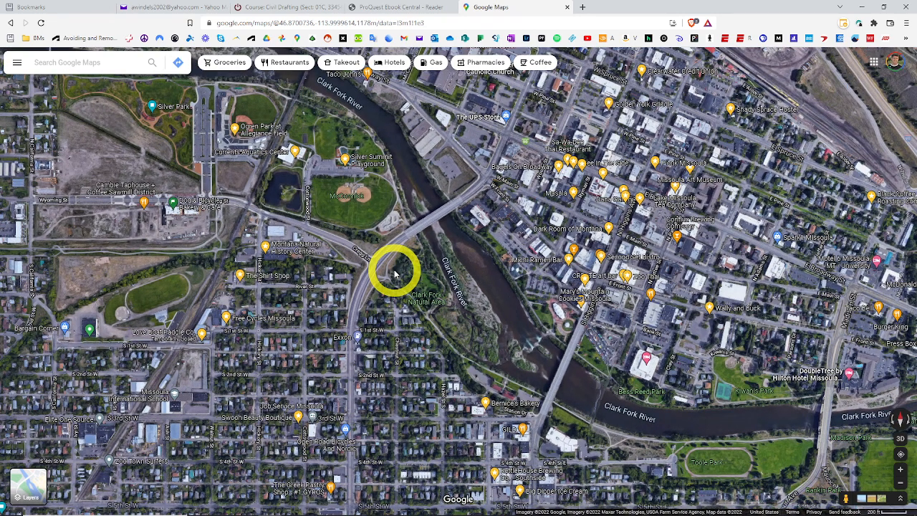
pyautogui.moveTo(410, 349); pyautogui.dragTo(425, 311)
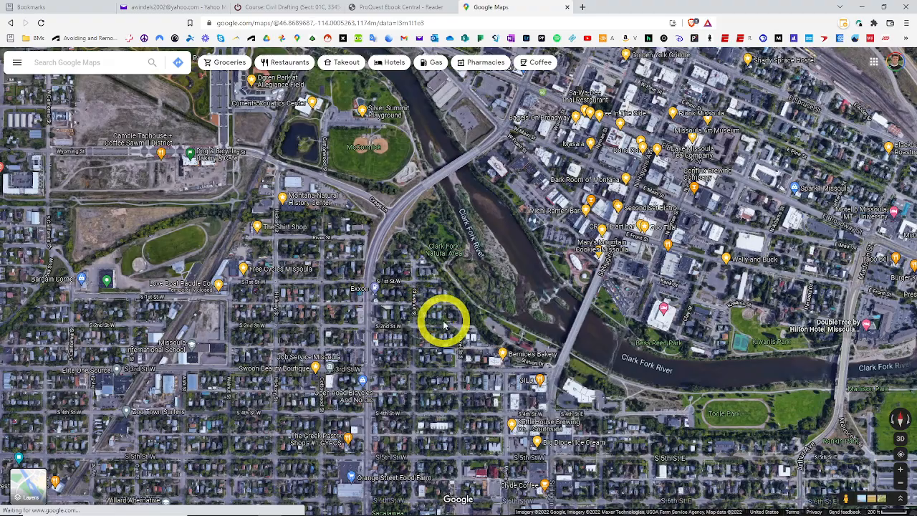
# Step: Switch to Civil 3D and create a centerline layout alignment named Jordan Court, using the Proposed style and the _No Labels set
pyautogui.click(863, 7)
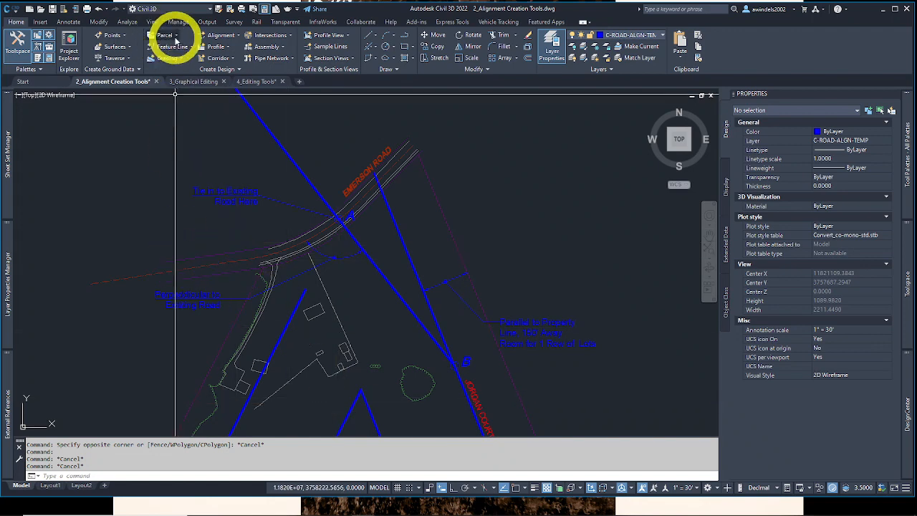
pyautogui.click(210, 36)
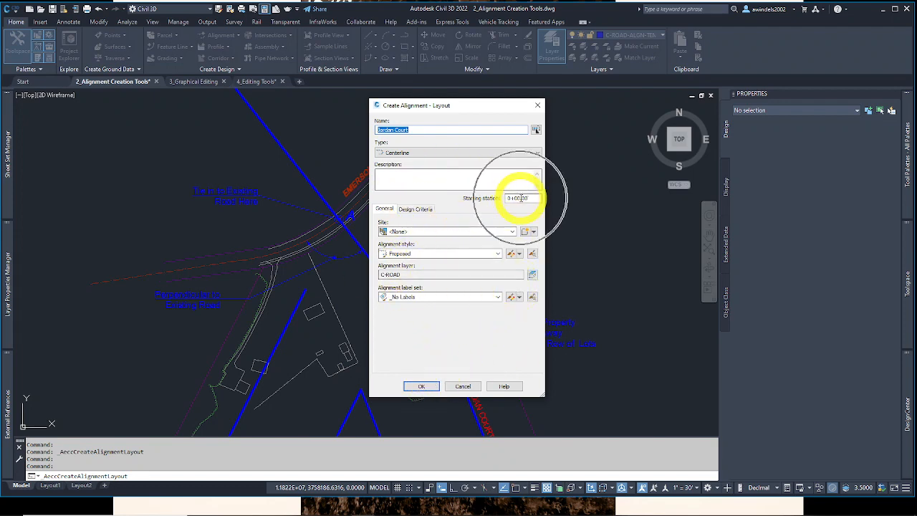
pyautogui.click(424, 387)
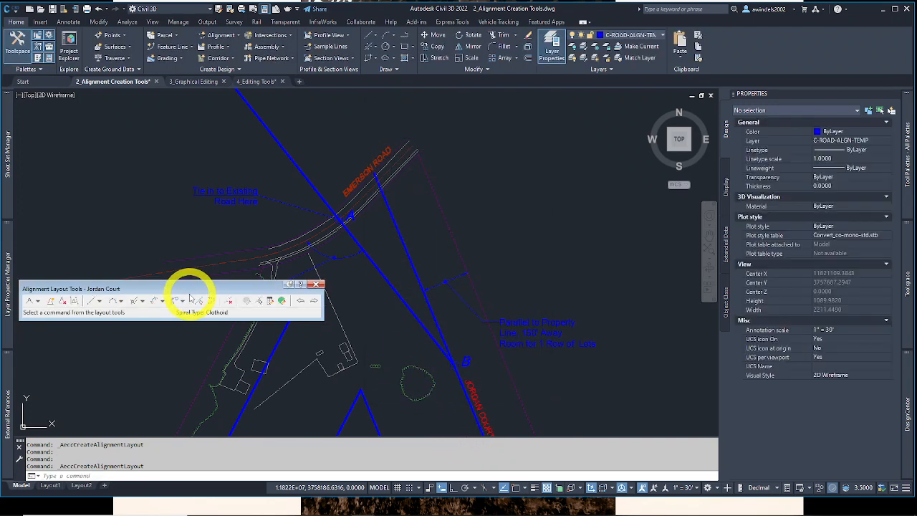
pyautogui.moveTo(189, 287); pyautogui.dragTo(198, 121)
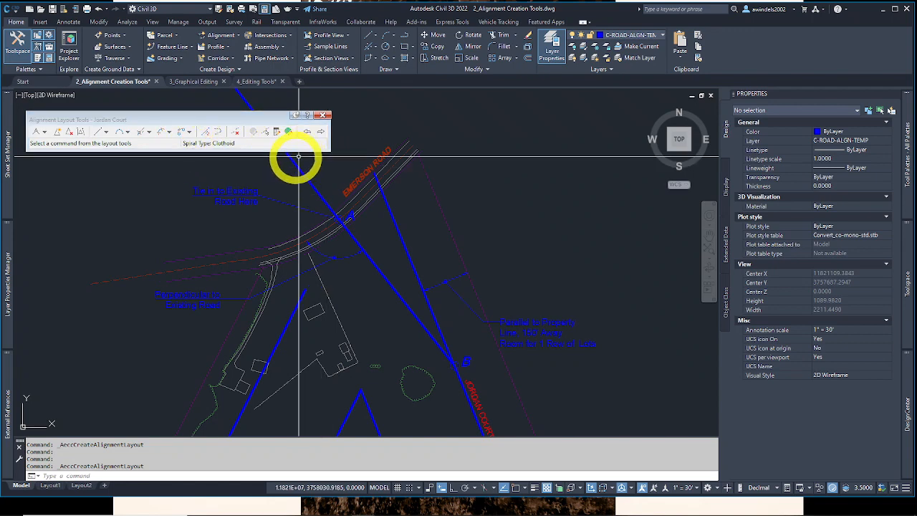
pyautogui.click(139, 133)
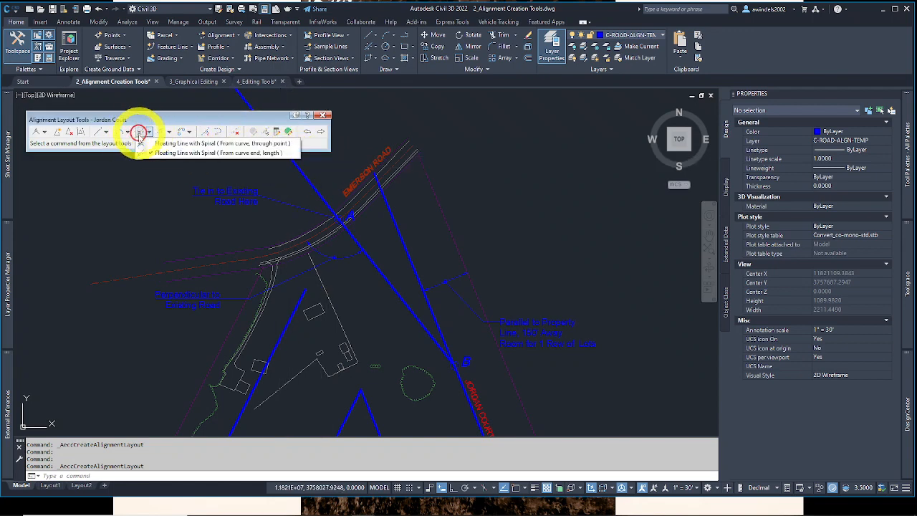
pyautogui.click(127, 132)
pyautogui.click(139, 121)
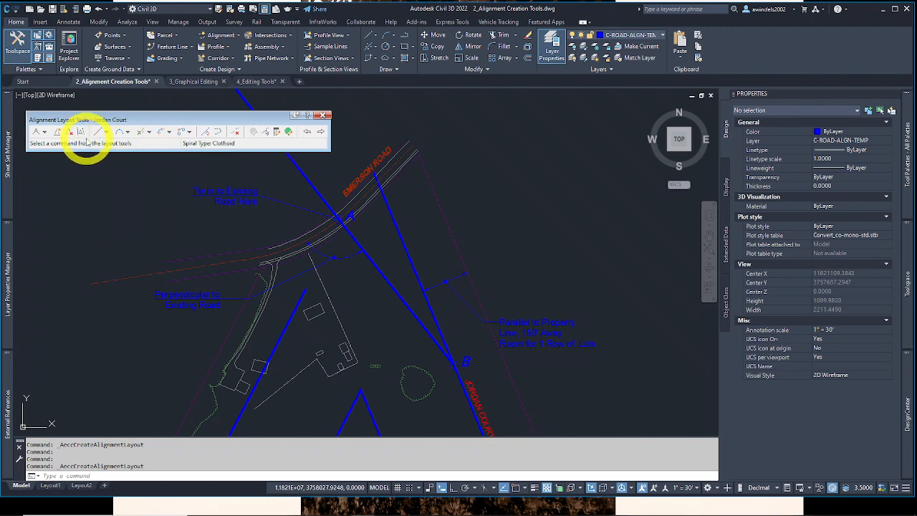
pyautogui.click(44, 132)
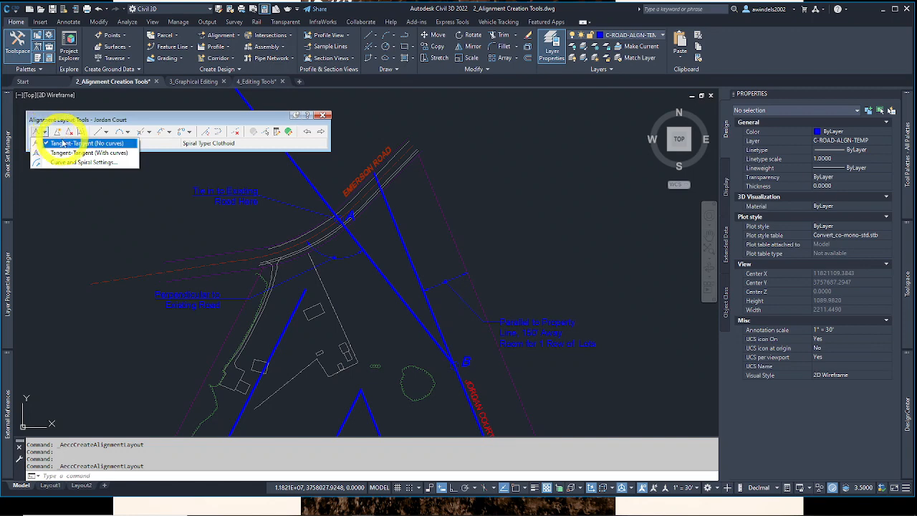
pyautogui.click(100, 152)
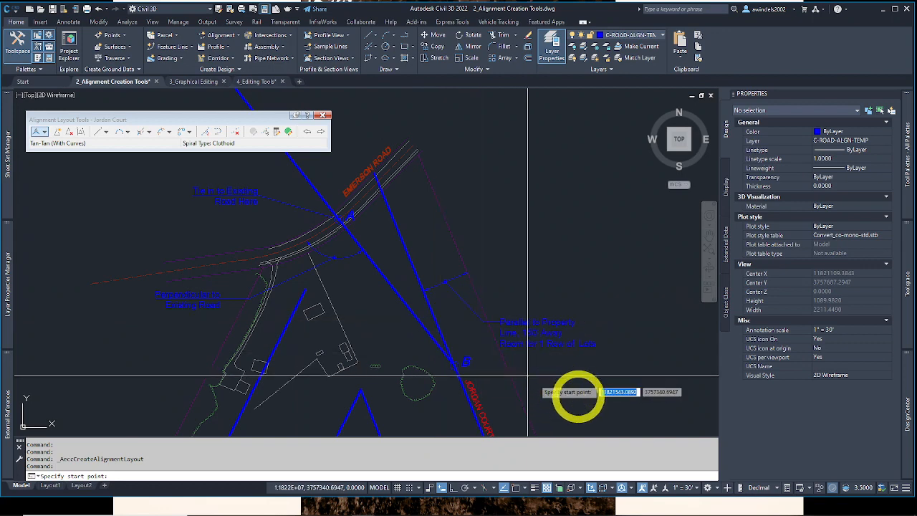
pyautogui.scroll(4, 355, 222)
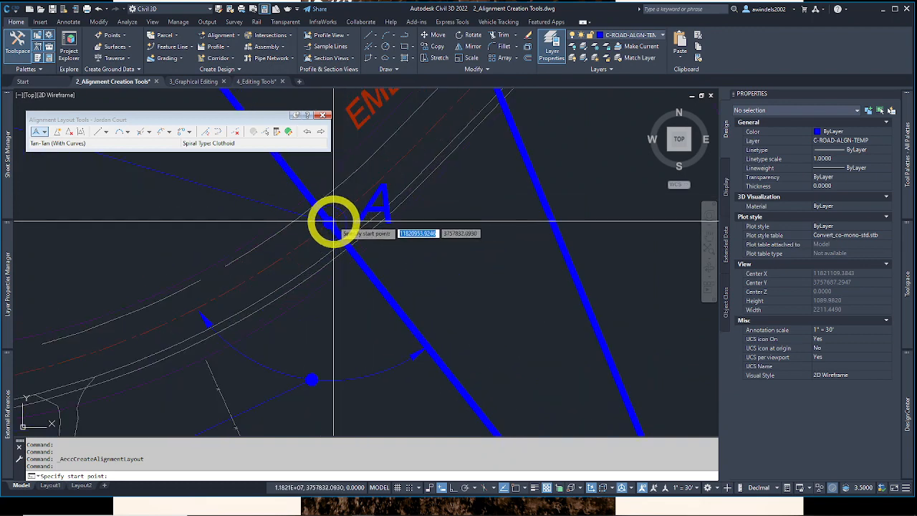
pyautogui.click(513, 489)
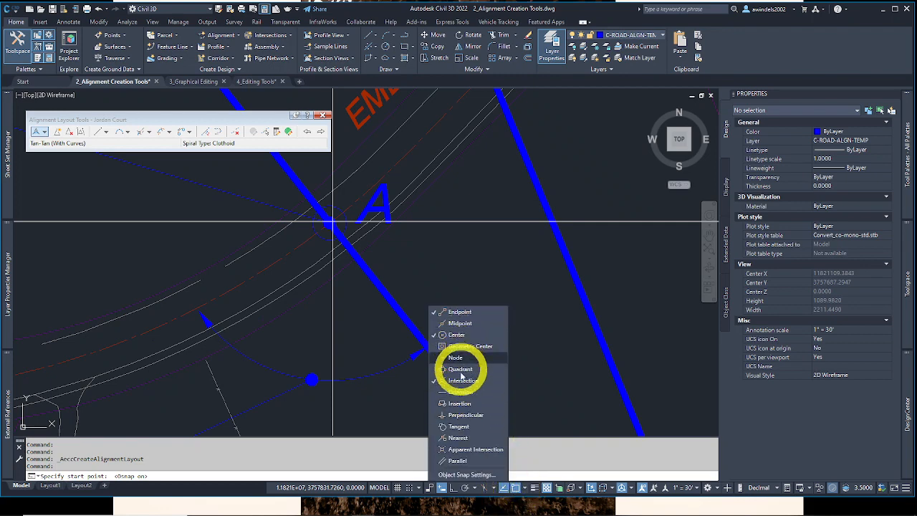
pyautogui.click(453, 336)
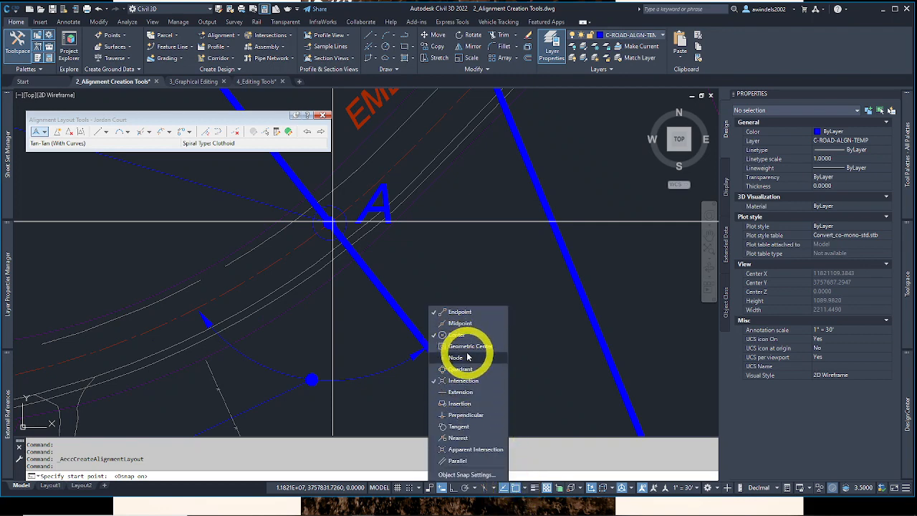
pyautogui.press('Escape')
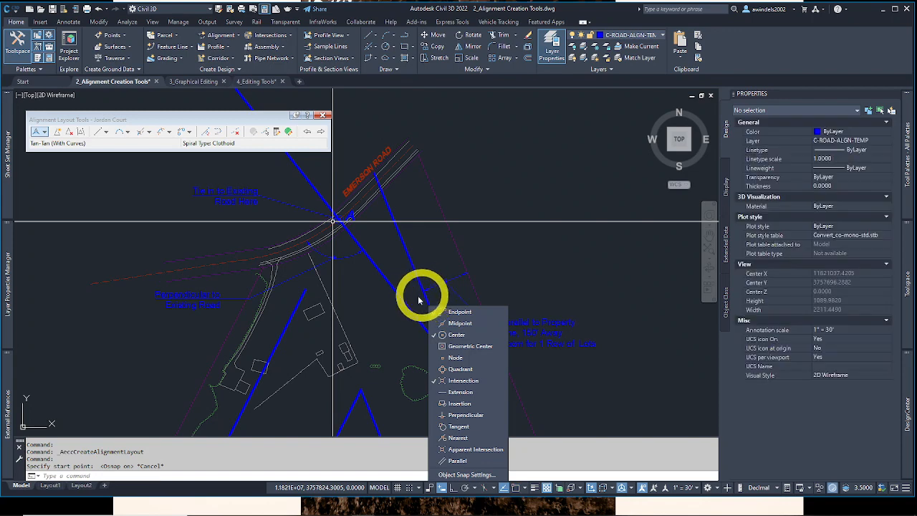
pyautogui.click(366, 317)
pyautogui.moveTo(367, 309); pyautogui.dragTo(386, 343, button='middle')
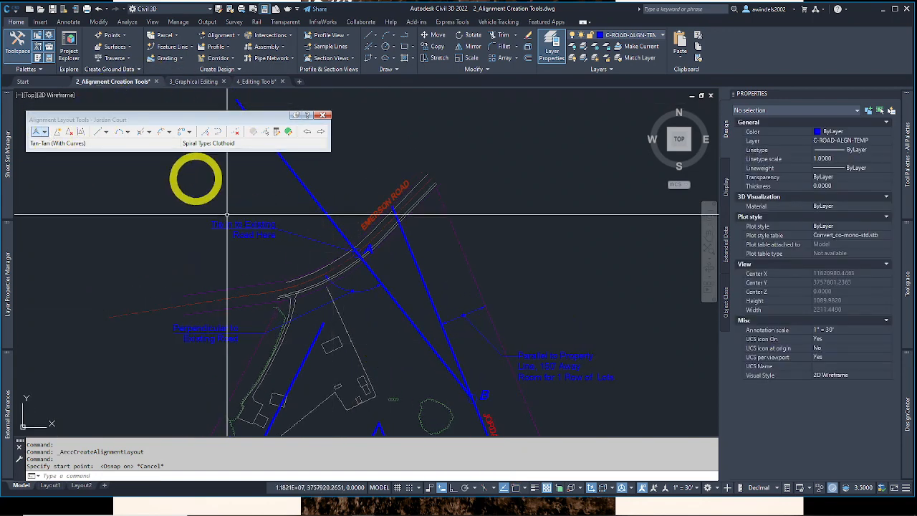
# Step: Start a Tangent-Tangent (With Curves) layout for Jordan Court, snapping its start point to the center of the circle at A on Emerson Road
pyautogui.click(44, 132)
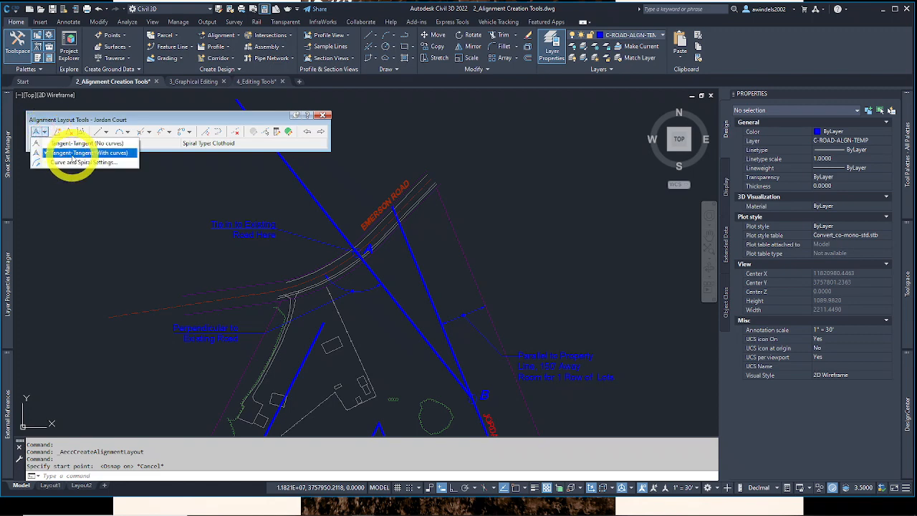
pyautogui.click(72, 154)
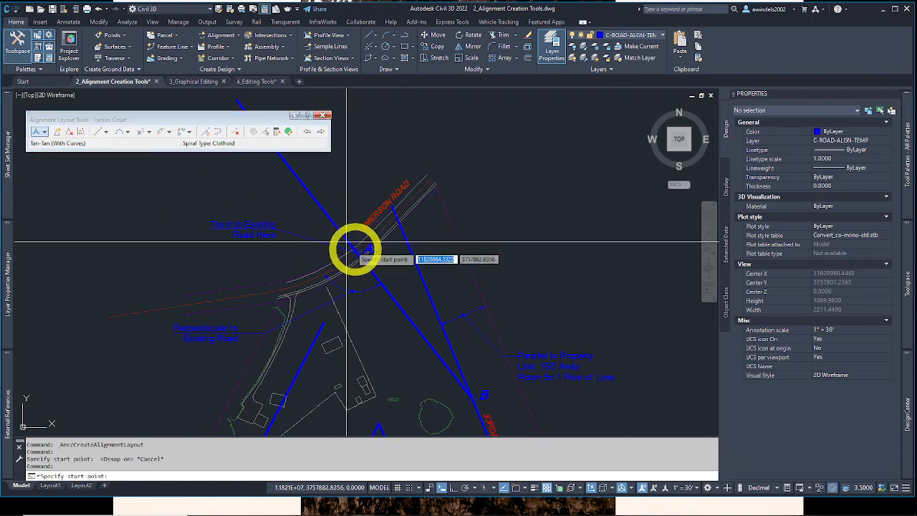
pyautogui.scroll(5, 347, 242)
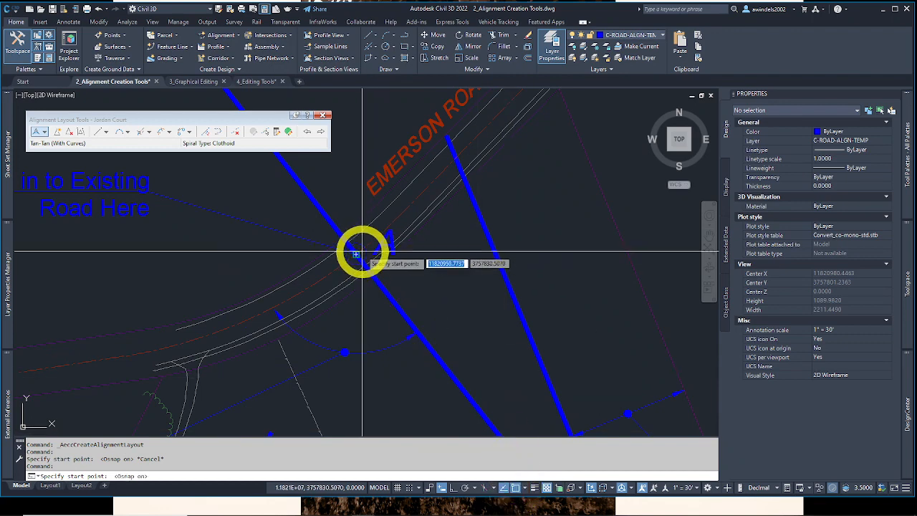
pyautogui.scroll(3, 361, 247)
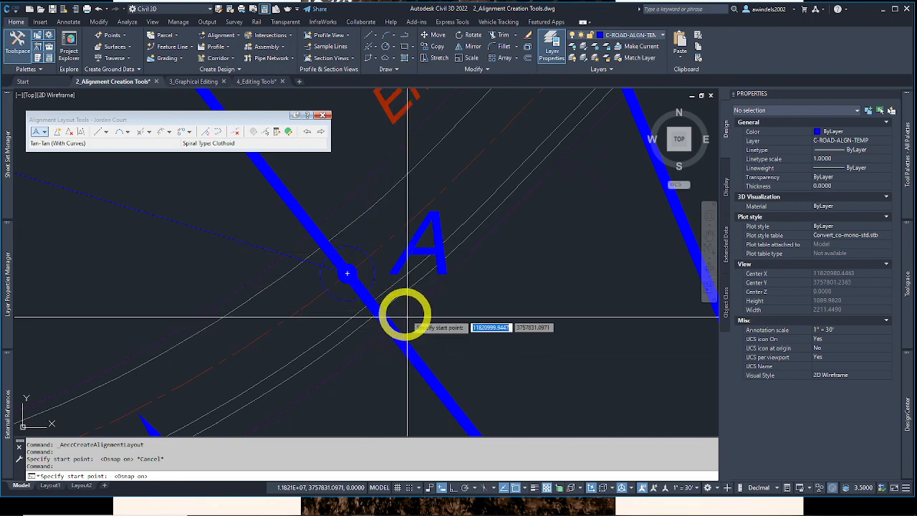
pyautogui.click(374, 273)
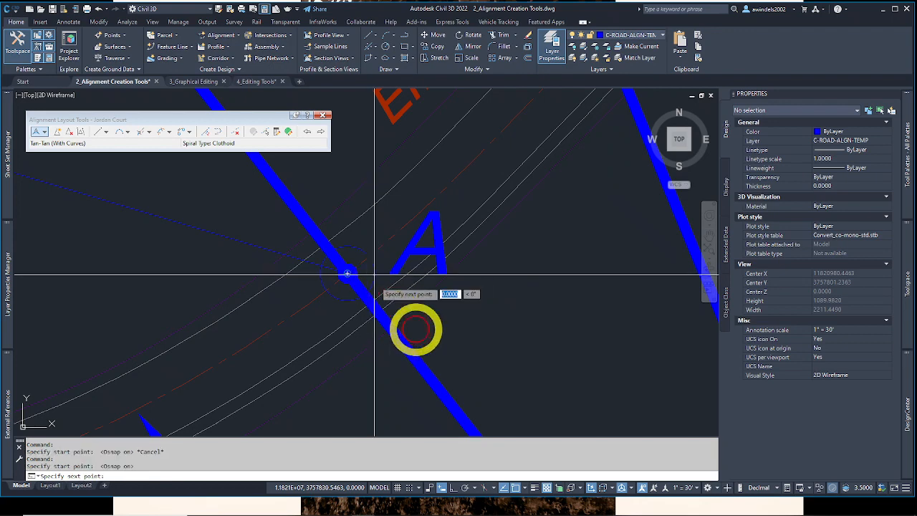
# Step: Place the first tangent's end at the center of the circle at point B
pyautogui.scroll(-5, 415, 327)
pyautogui.moveTo(528, 368); pyautogui.dragTo(432, 243, button='middle')
pyautogui.scroll(6, 480, 351)
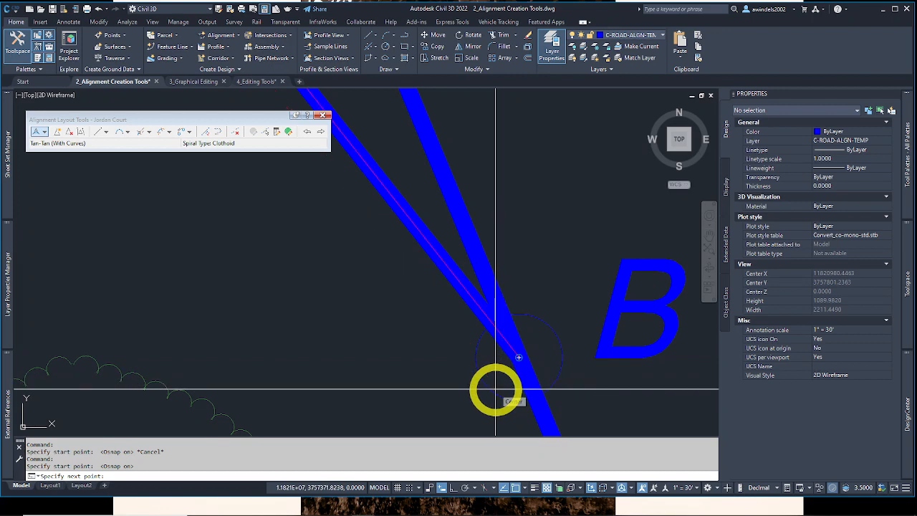
# Step: Extend the Jordan Court alignment from B past Madison Lane to the center of the circle at point C
pyautogui.scroll(-8, 495, 390)
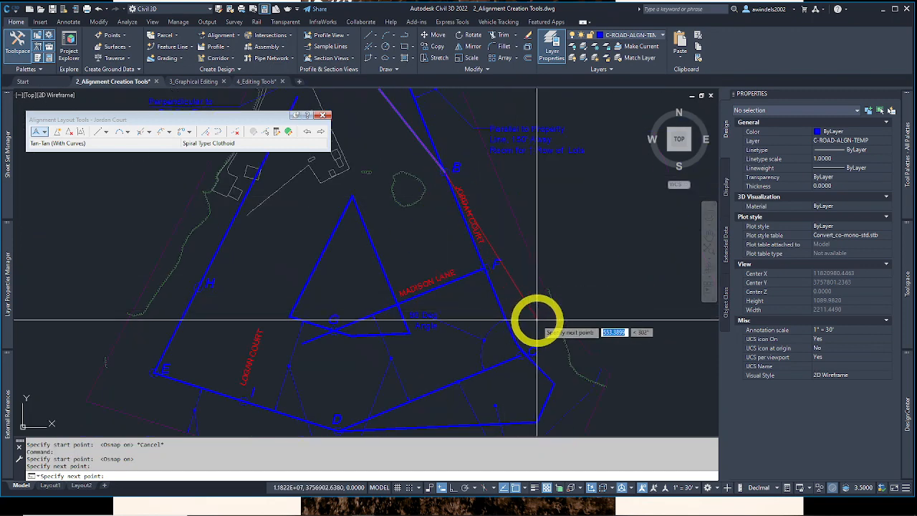
pyautogui.scroll(3, 557, 333)
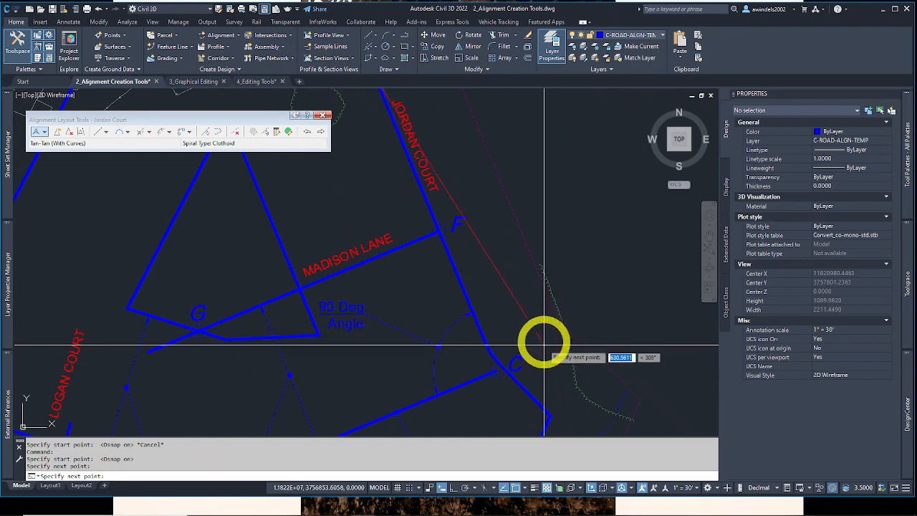
pyautogui.moveTo(542, 343); pyautogui.dragTo(546, 322, button='middle')
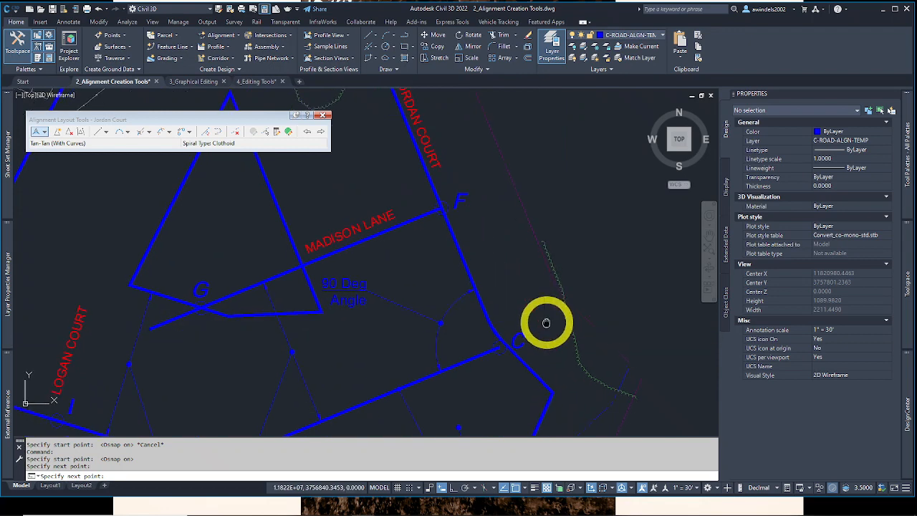
pyautogui.moveTo(546, 323); pyautogui.dragTo(510, 252, button='middle')
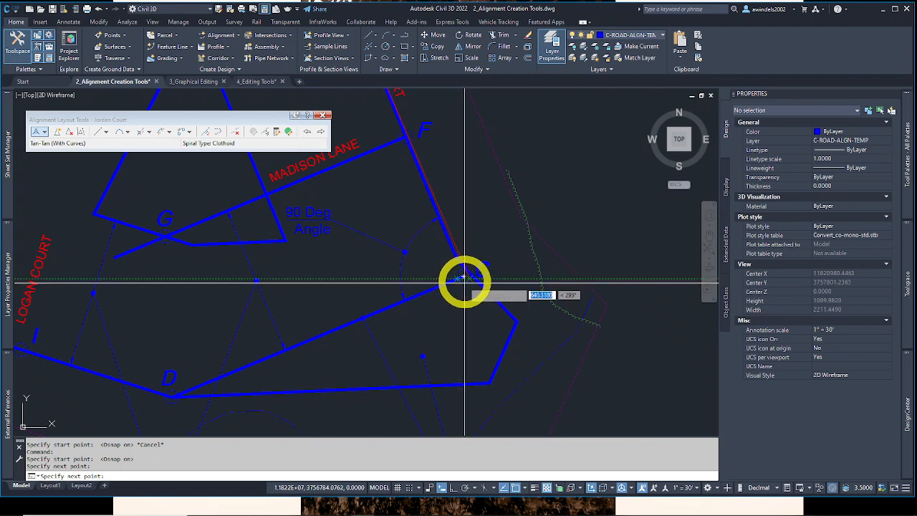
pyautogui.click(464, 279)
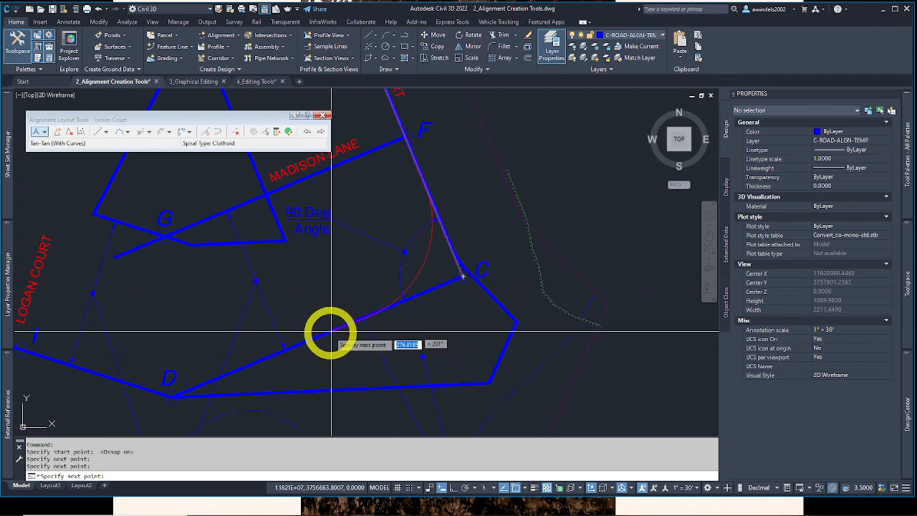
# Step: Extend the Jordan Court alignment from C to the circle centers at D and E, and end the layout at E
pyautogui.moveTo(333, 332); pyautogui.dragTo(408, 280, button='middle')
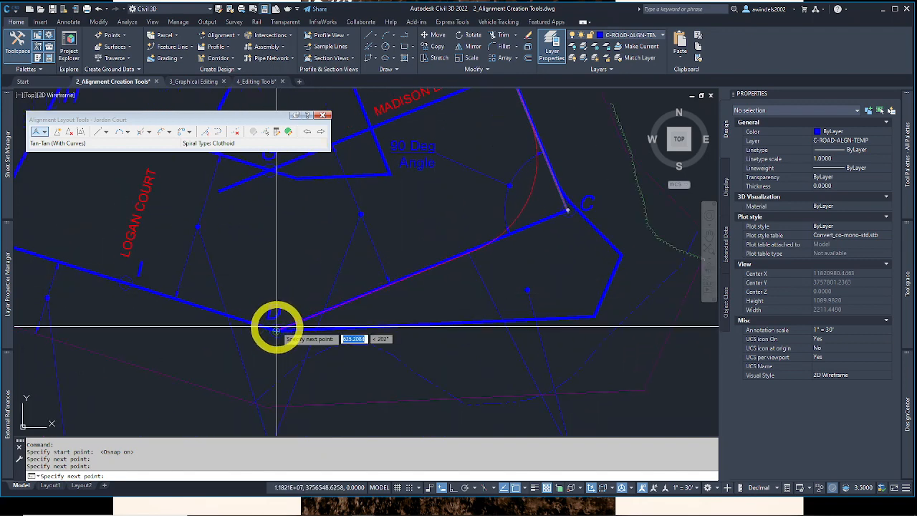
pyautogui.click(277, 329)
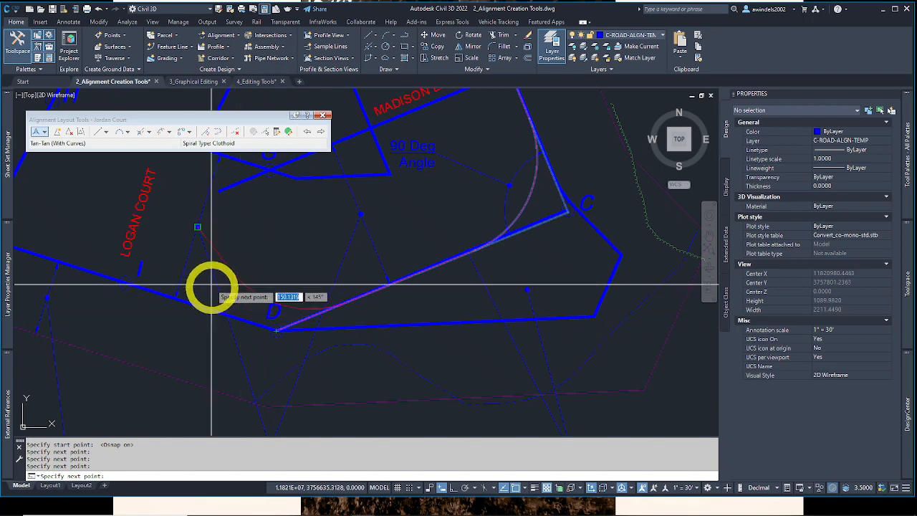
pyautogui.moveTo(213, 290); pyautogui.dragTo(399, 326, button='middle')
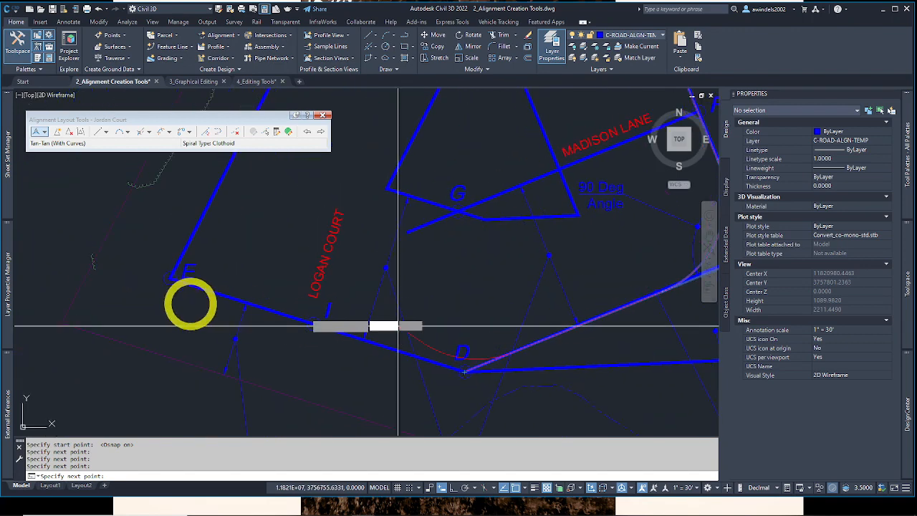
pyautogui.click(169, 279)
pyautogui.moveTo(245, 245); pyautogui.dragTo(236, 368, button='middle')
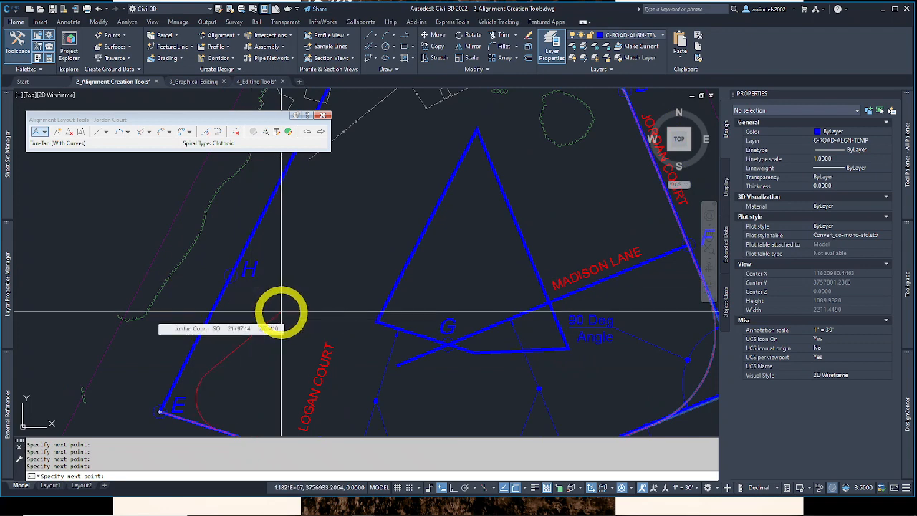
pyautogui.scroll(-2, 298, 327)
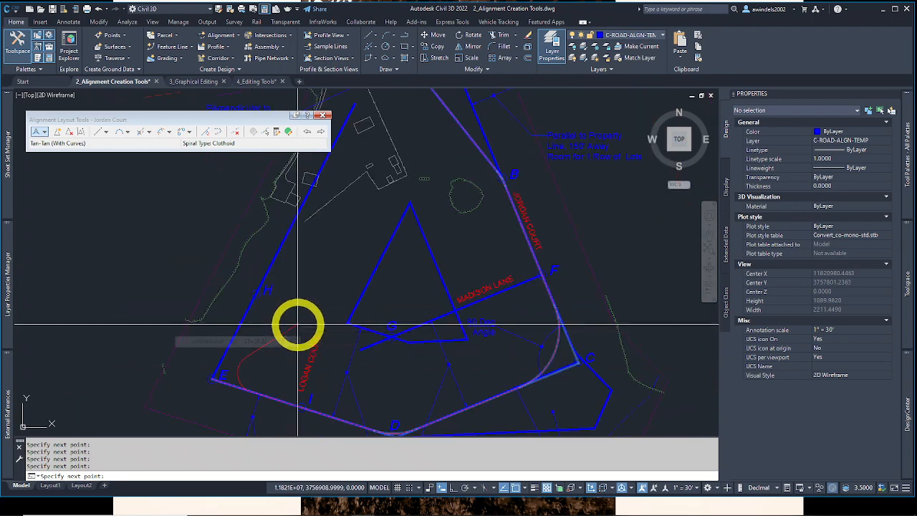
pyautogui.scroll(-1, 298, 328)
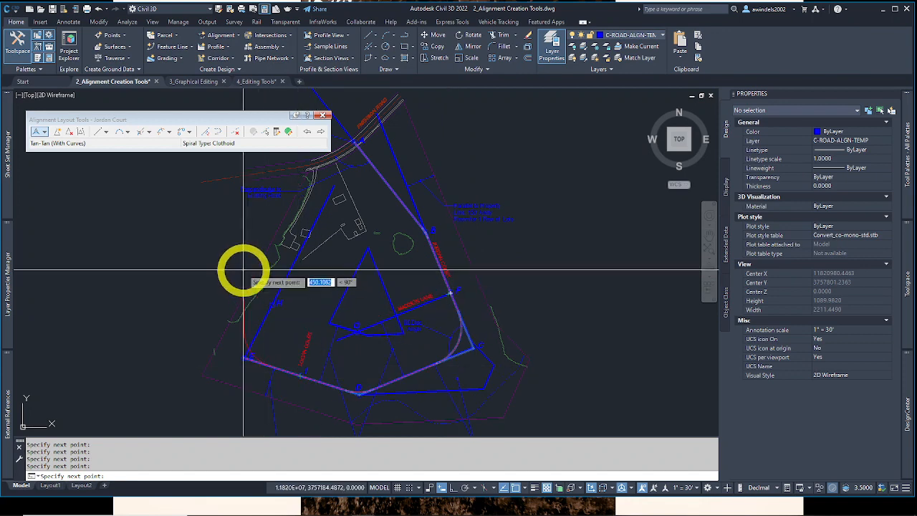
pyautogui.press('Return')
# Step: Select the Jordan Court alignment and examine the PI, midpoint and tangency grips of the curve near point C
pyautogui.scroll(4, 231, 260)
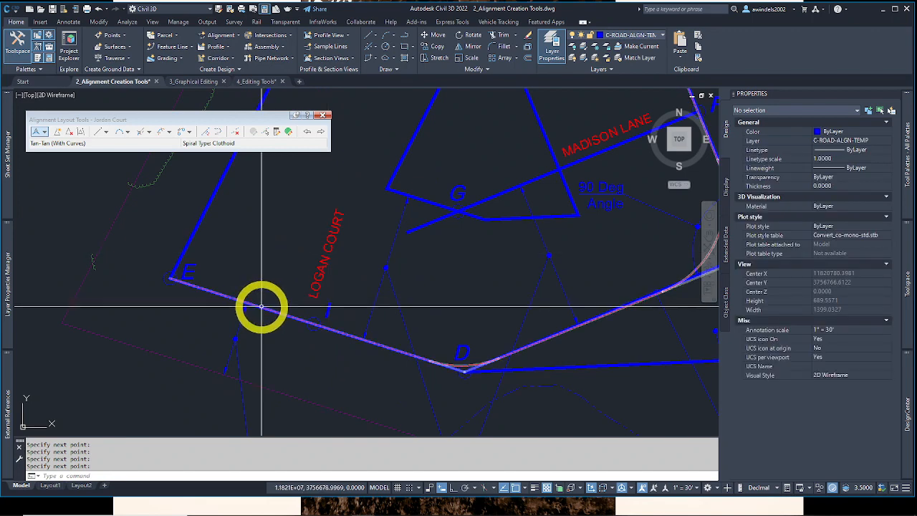
pyautogui.moveTo(582, 213); pyautogui.dragTo(493, 235, button='middle')
pyautogui.moveTo(540, 255)
pyautogui.mouseDown(button='middle')
pyautogui.moveTo(516, 265)
pyautogui.moveTo(496, 318)
pyautogui.mouseUp(button='middle')
pyautogui.scroll(5, 630, 349)
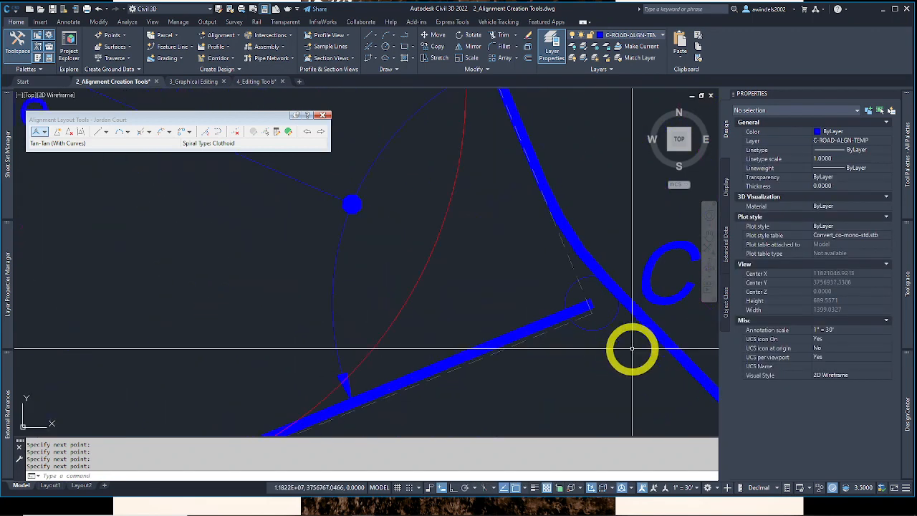
pyautogui.click(561, 328)
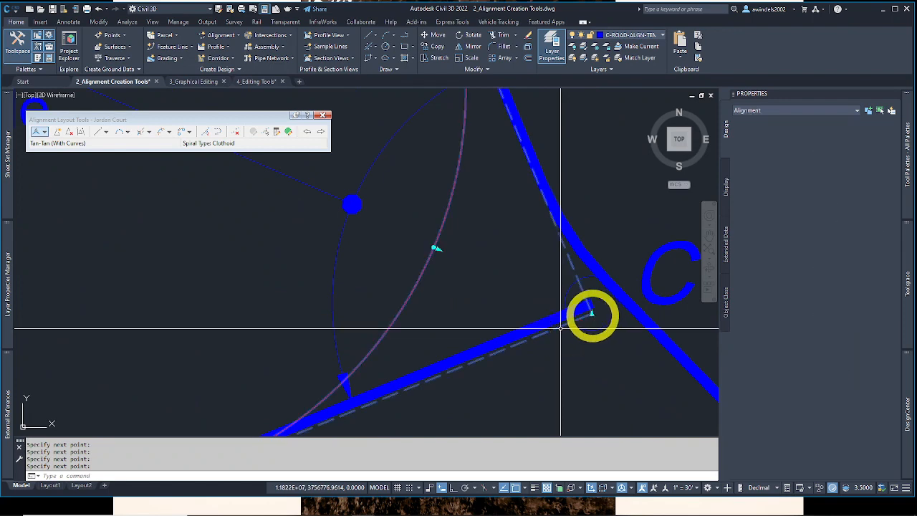
pyautogui.click(593, 313)
pyautogui.click(592, 314)
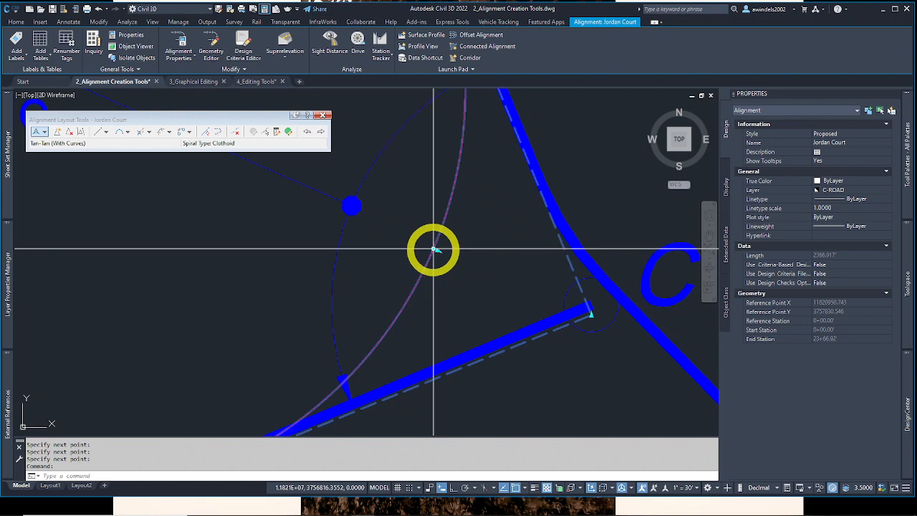
pyautogui.moveTo(354, 374); pyautogui.dragTo(469, 154, button='middle')
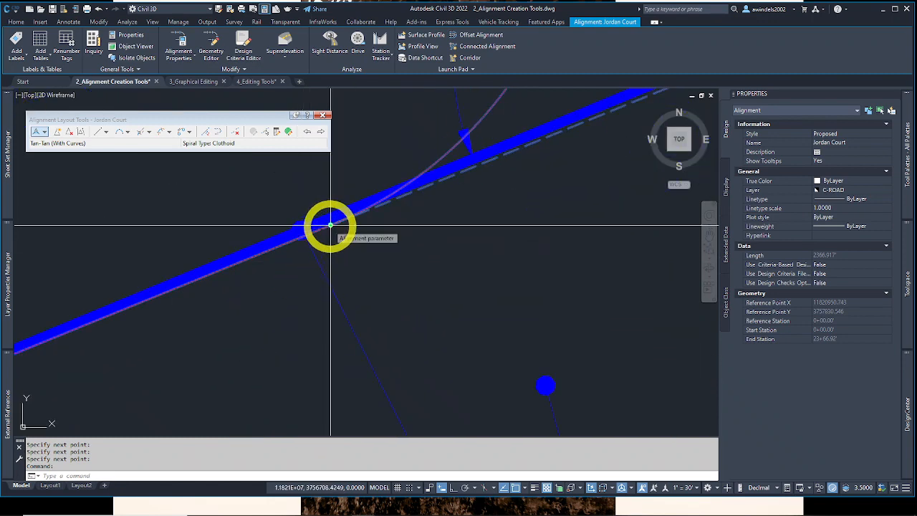
pyautogui.scroll(-5, 330, 226)
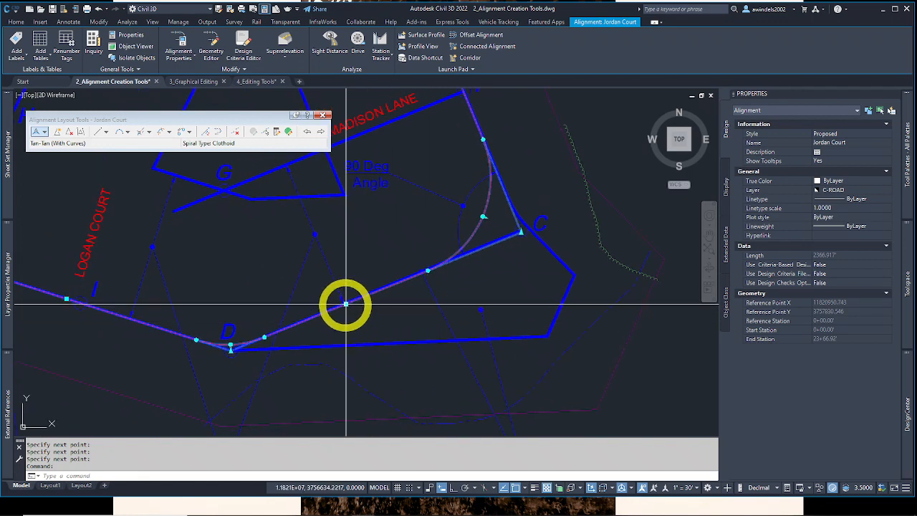
pyautogui.moveTo(360, 308); pyautogui.dragTo(365, 340, button='middle')
pyautogui.press('Escape')
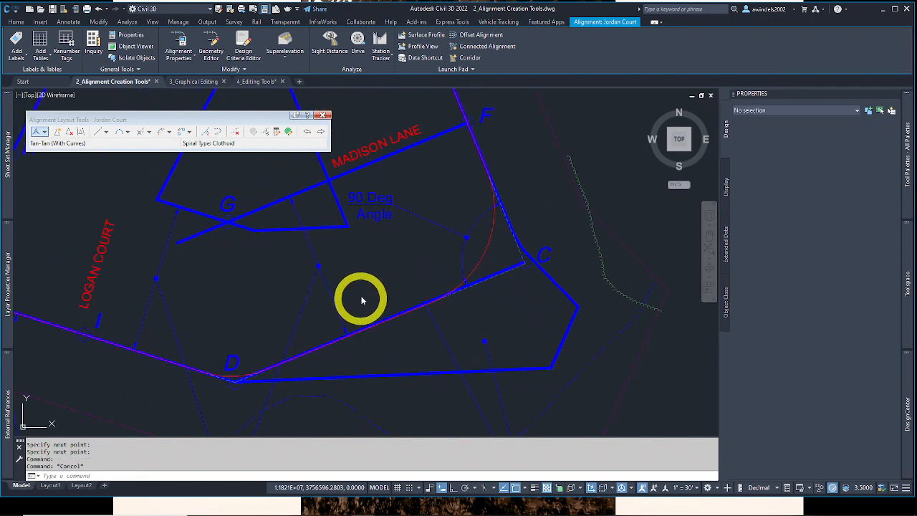
pyautogui.moveTo(372, 278); pyautogui.dragTo(396, 313, button='middle')
pyautogui.press('Escape')
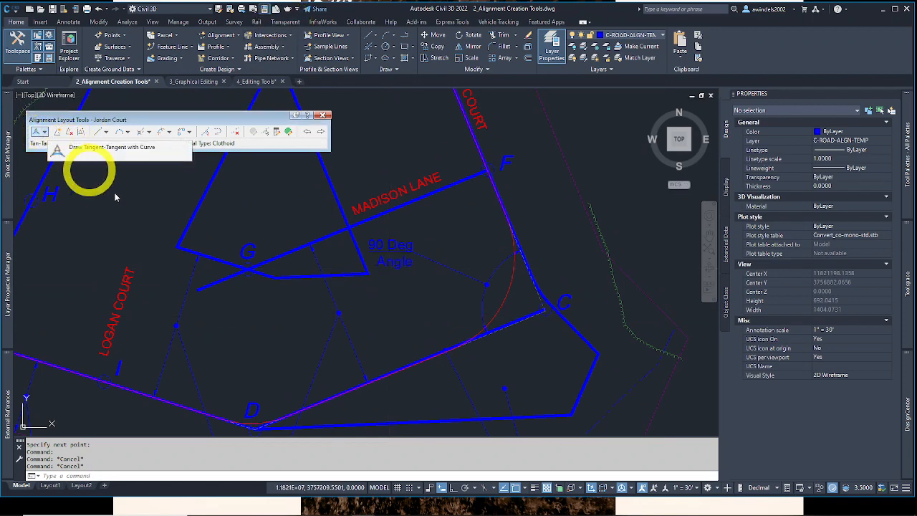
# Step: Try to draw Madison Lane from F to G within the Jordan Court layout using Tangent-Tangent (With Curves)
pyautogui.click(43, 132)
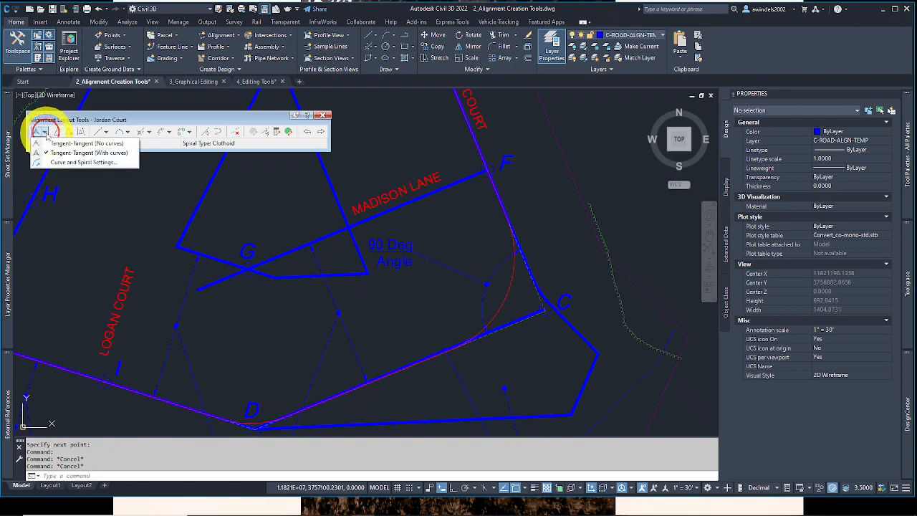
pyautogui.click(64, 153)
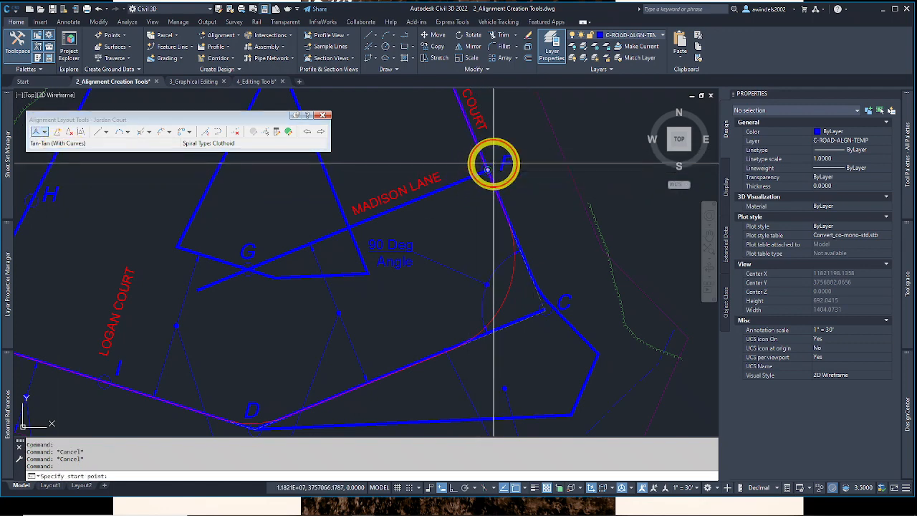
pyautogui.click(487, 170)
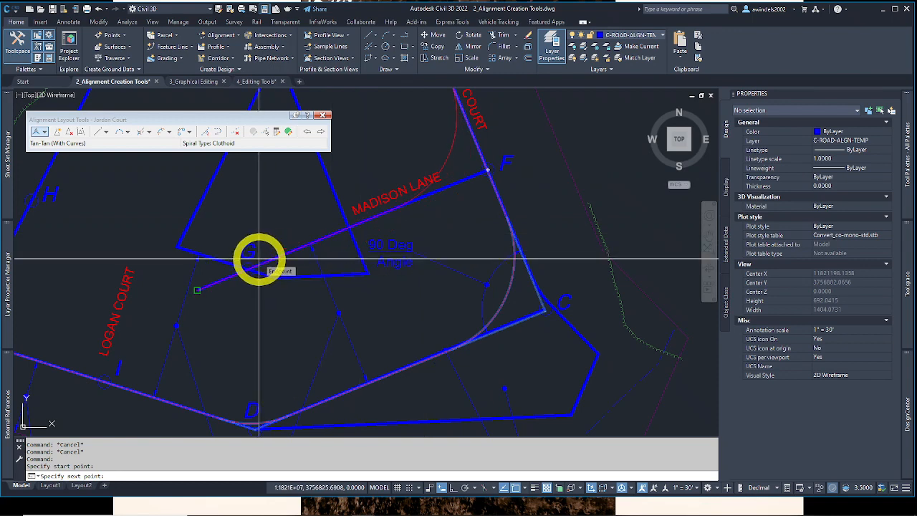
pyautogui.moveTo(316, 309); pyautogui.dragTo(349, 387, button='middle')
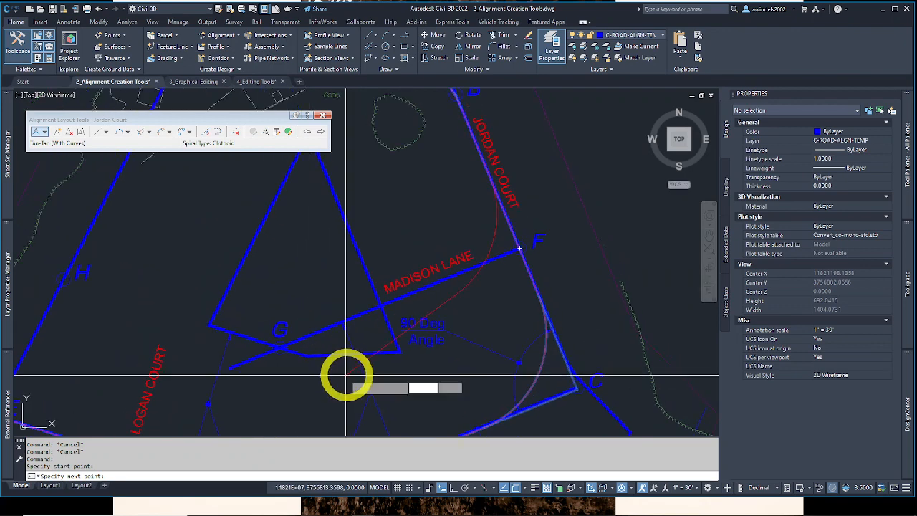
pyautogui.scroll(-3, 451, 353)
pyautogui.moveTo(451, 353); pyautogui.dragTo(445, 314, button='middle')
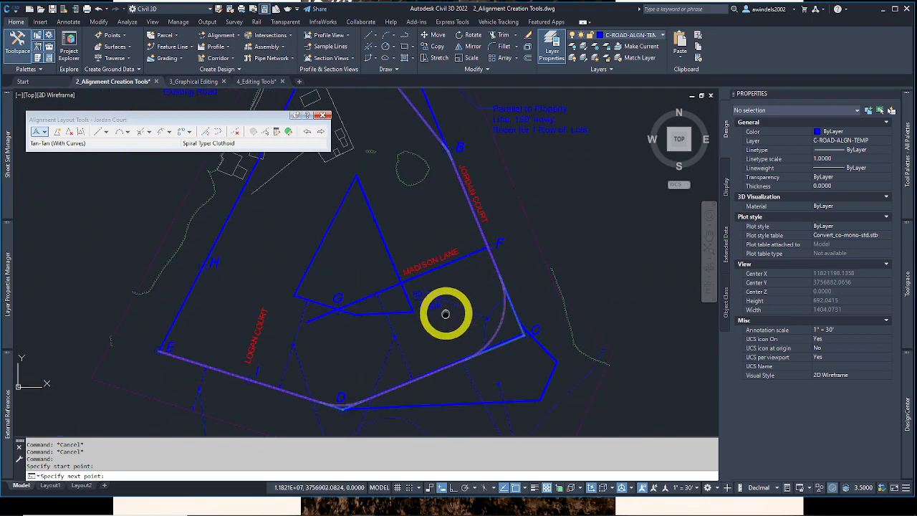
pyautogui.click(338, 309)
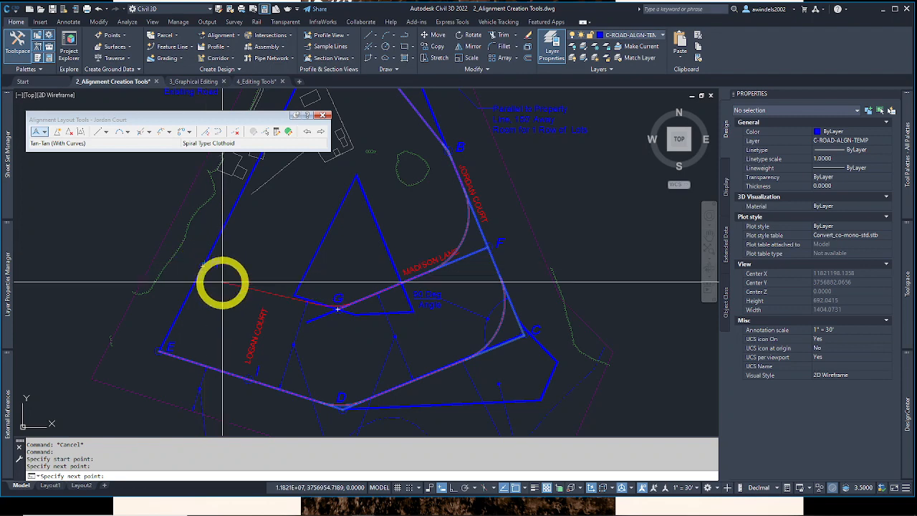
pyautogui.press('Escape')
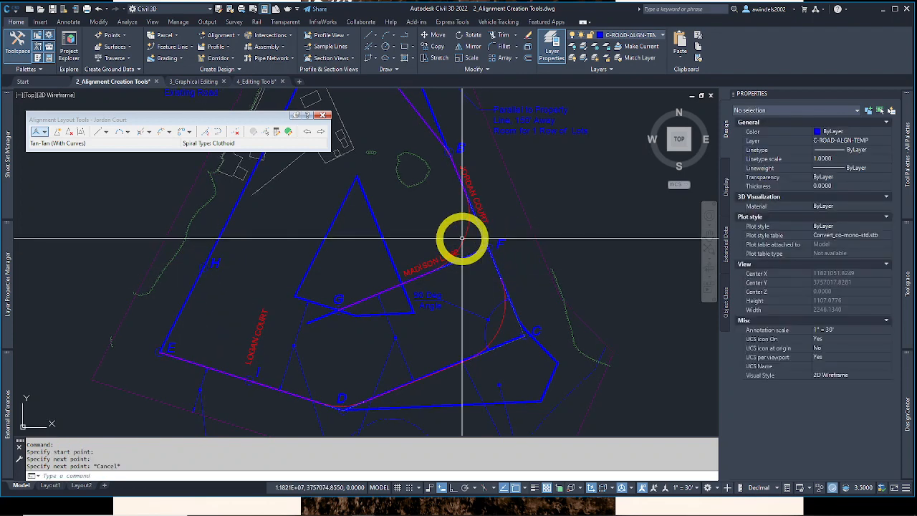
# Step: Undo the F-to-G tangent that was added to the Jordan Court alignment
pyautogui.hotkey('ctrl', 'z')
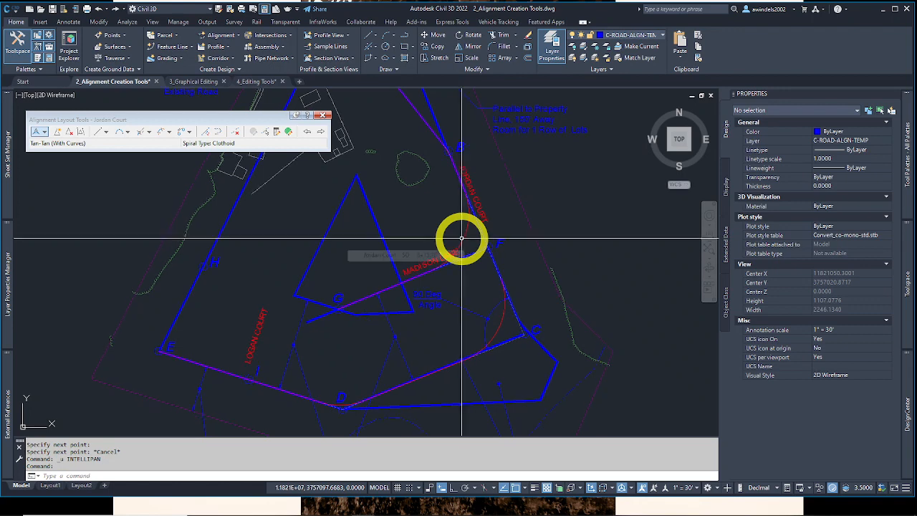
pyautogui.hotkey('ctrl', 'z')
pyautogui.hotkey('ctrl', 'z')
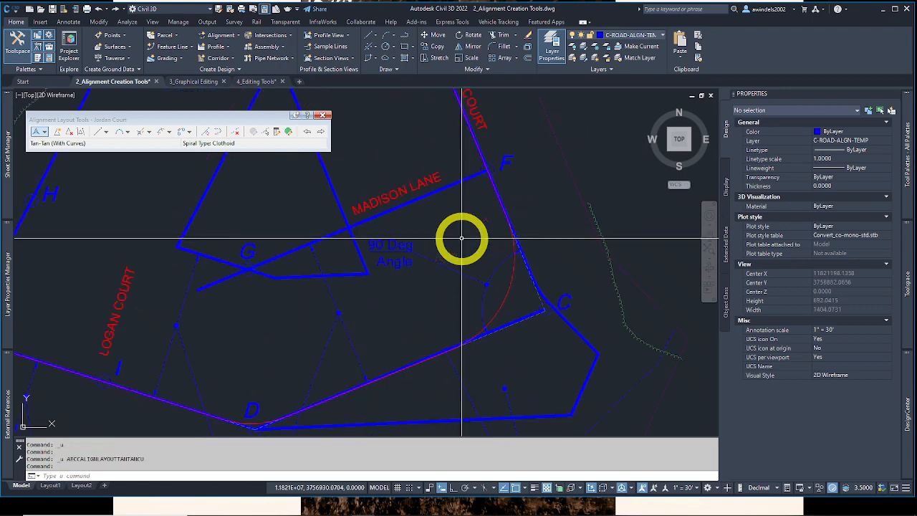
pyautogui.click(108, 9)
pyautogui.click(85, 143)
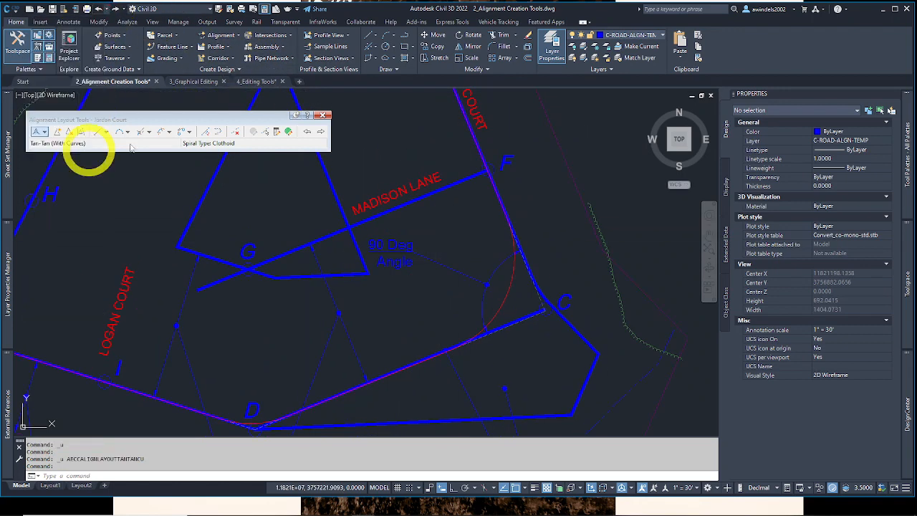
pyautogui.press('Escape')
pyautogui.press('Escape')
# Step: Create a separate centerline layout alignment named Madison Court with the Proposed style and the _No Labels set
pyautogui.scroll(-2, 498, 189)
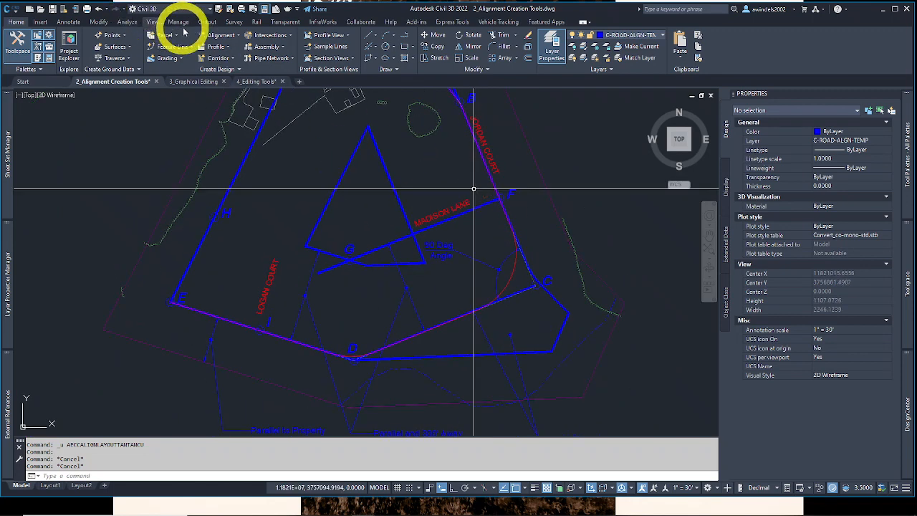
pyautogui.click(204, 36)
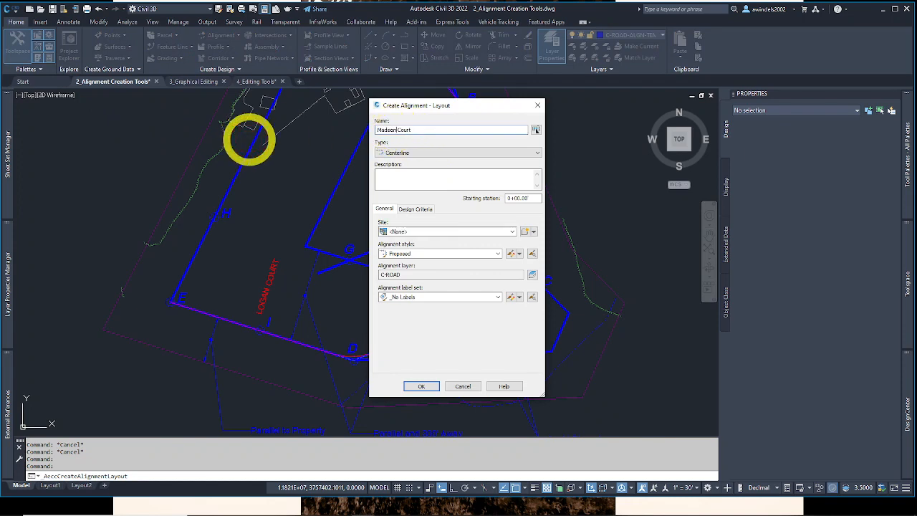
pyautogui.click(433, 386)
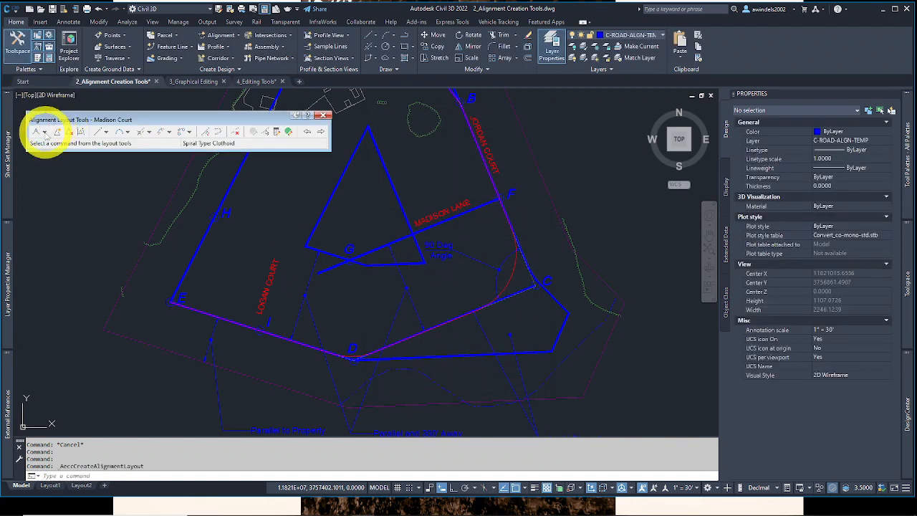
# Step: Lay out Madison Court with Tangent-Tangent (No Curves) from F on Jordan Court through G to H
pyautogui.click(44, 133)
pyautogui.click(65, 144)
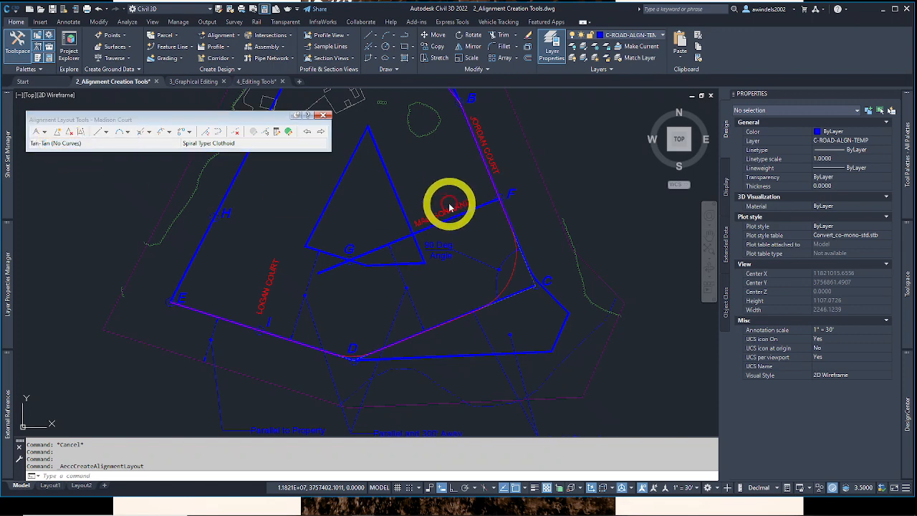
pyautogui.scroll(5, 499, 209)
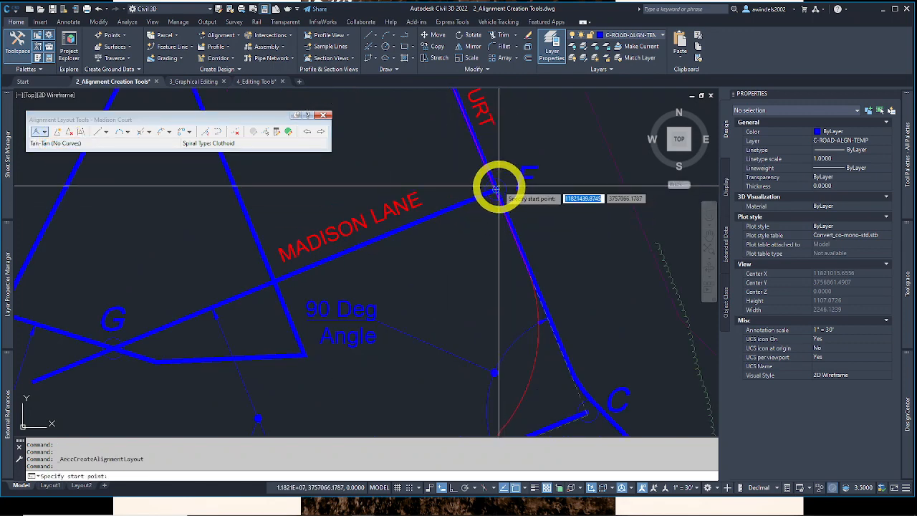
pyautogui.click(498, 186)
pyautogui.moveTo(425, 275); pyautogui.dragTo(633, 175, button='middle')
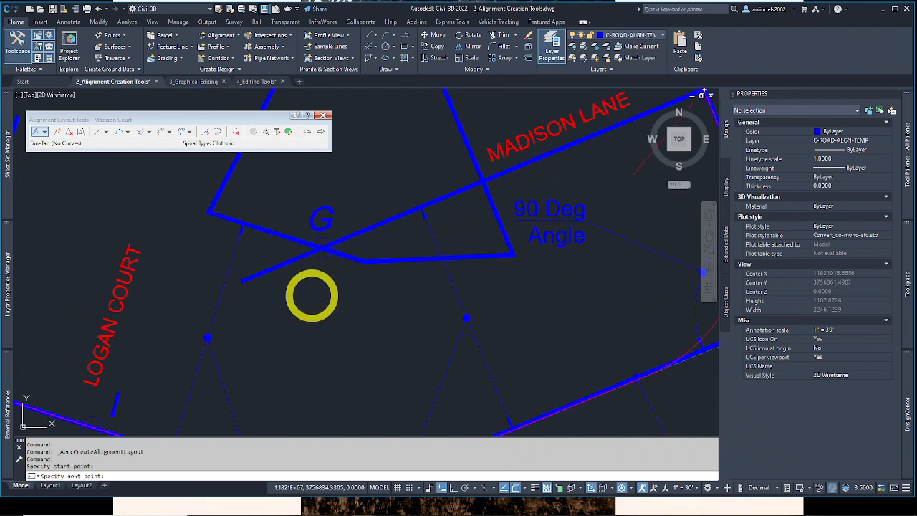
pyautogui.click(320, 247)
pyautogui.scroll(-4, 287, 276)
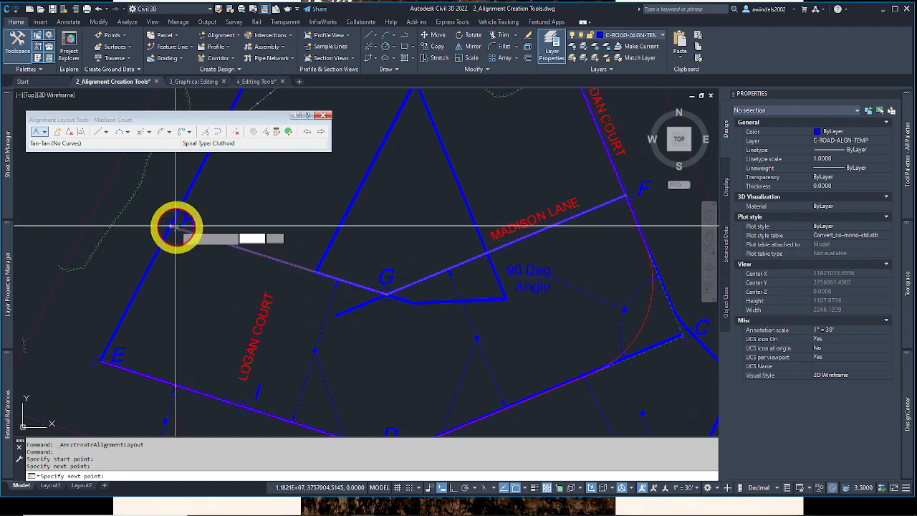
pyautogui.click(174, 227)
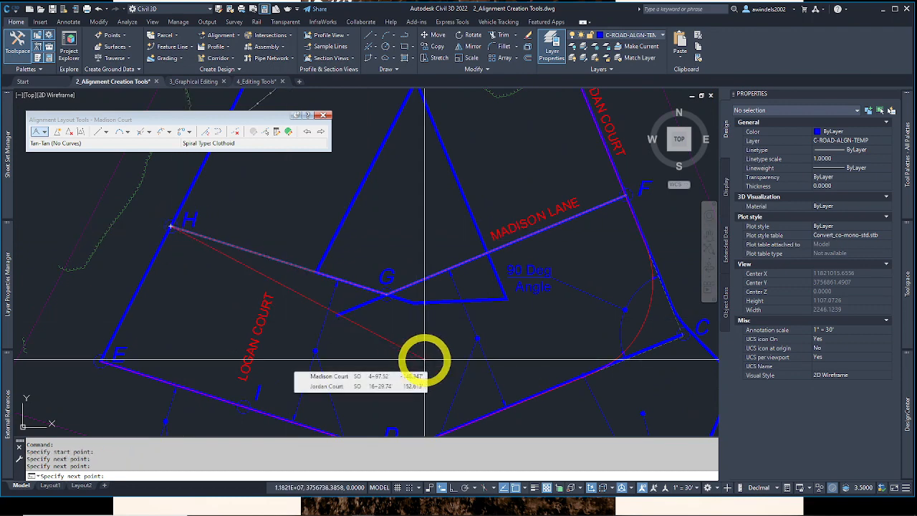
pyautogui.press('Escape')
# Step: Create a separate centerline layout alignment named Logan Court with the Proposed style and the _No Labels set
pyautogui.moveTo(646, 206); pyautogui.dragTo(563, 279, button='middle')
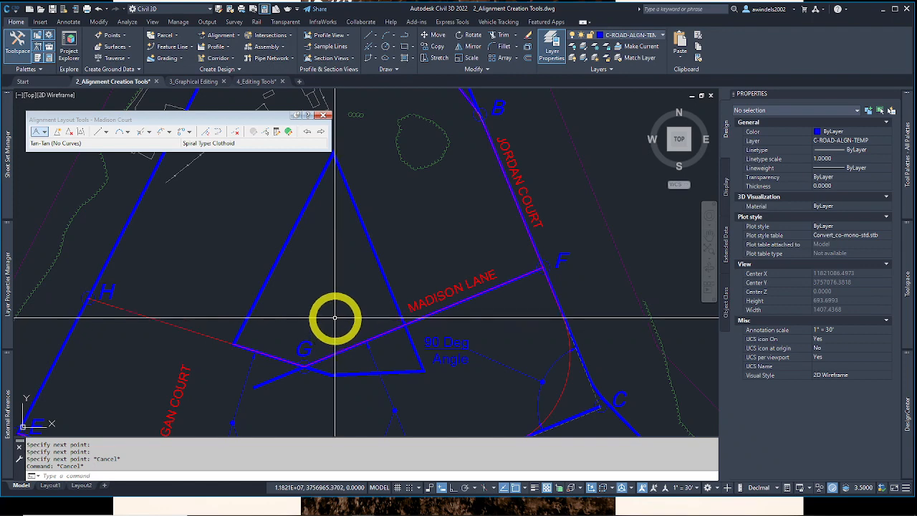
pyautogui.moveTo(331, 305)
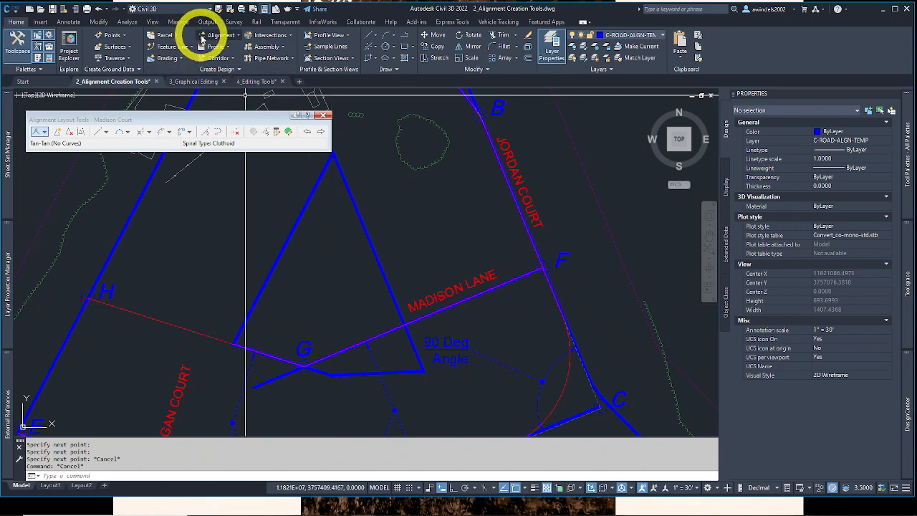
pyautogui.click(218, 39)
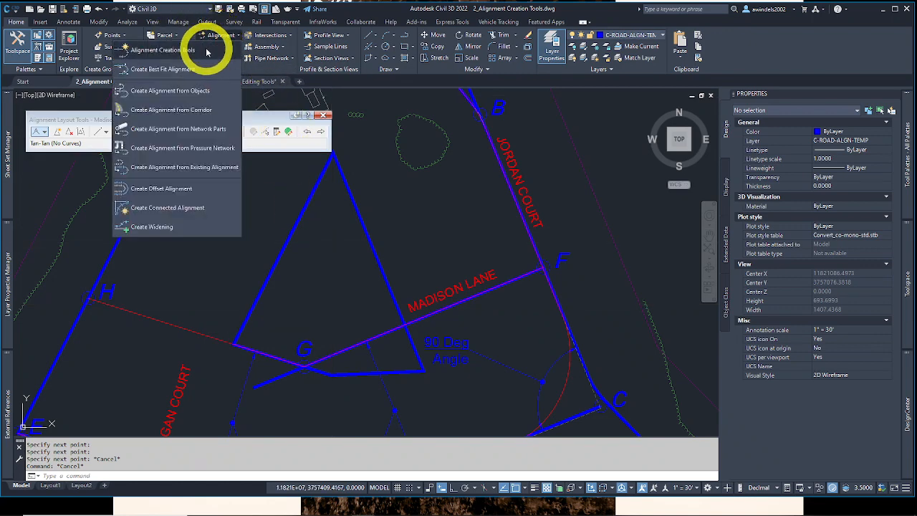
pyautogui.click(207, 53)
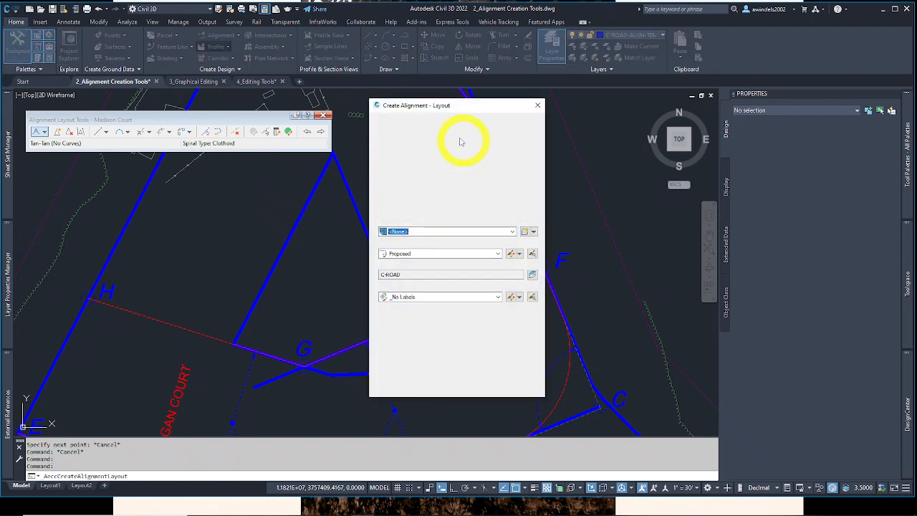
pyautogui.click(396, 130)
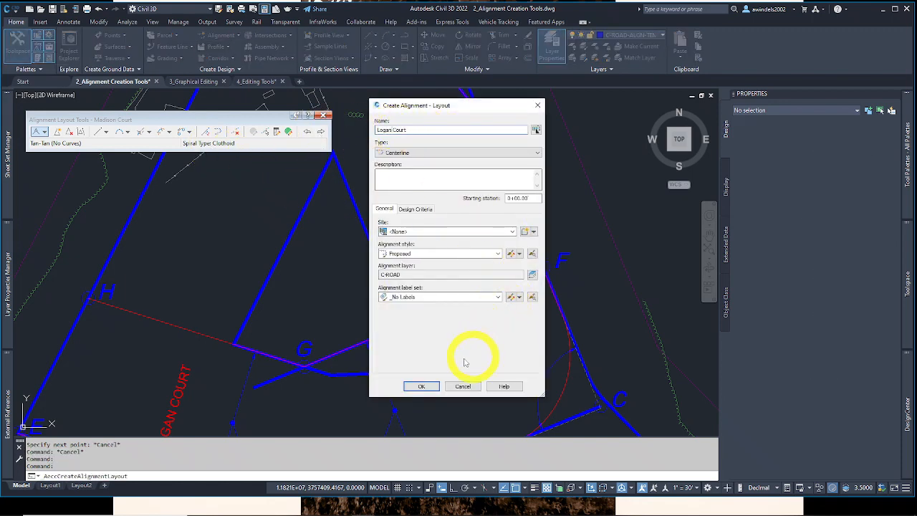
pyautogui.click(426, 386)
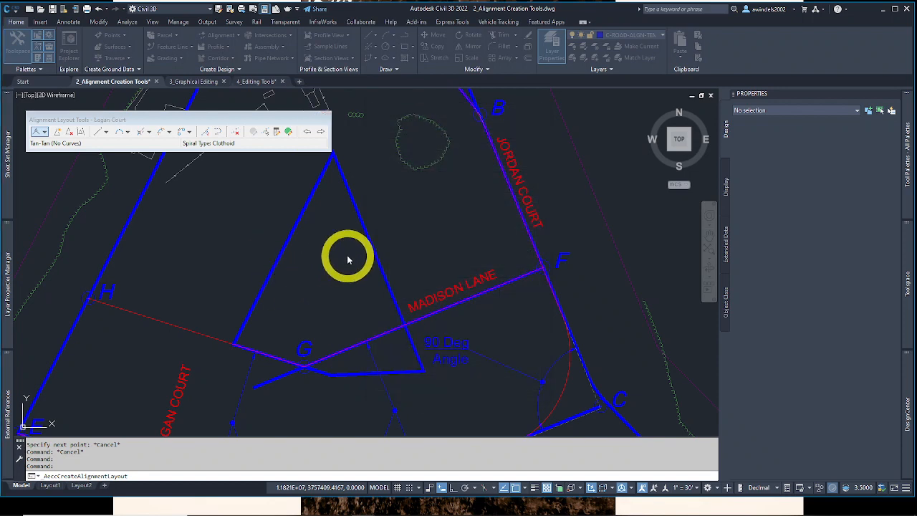
# Step: Lay out Logan Court with Tangent-Tangent (No Curves) from Madison Court between H and G to Jordan Court between I and D
pyautogui.moveTo(299, 282); pyautogui.dragTo(350, 253, button='middle')
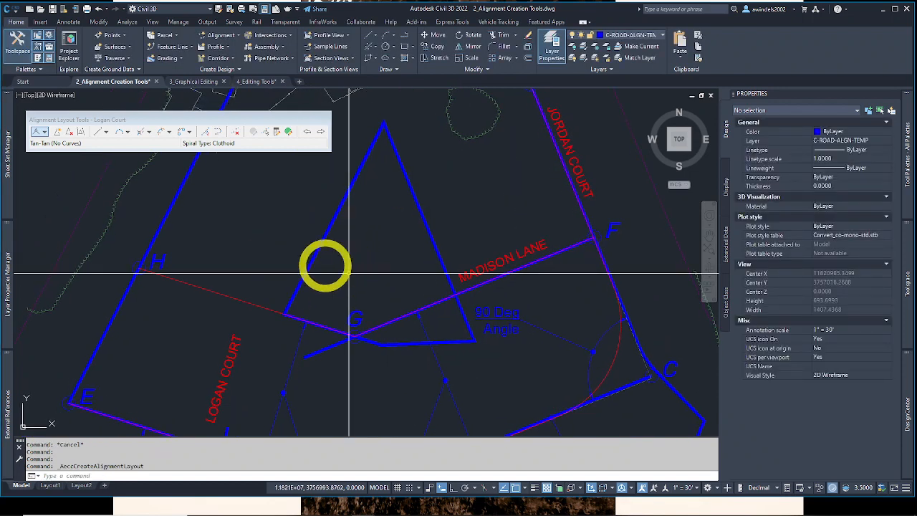
pyautogui.click(44, 132)
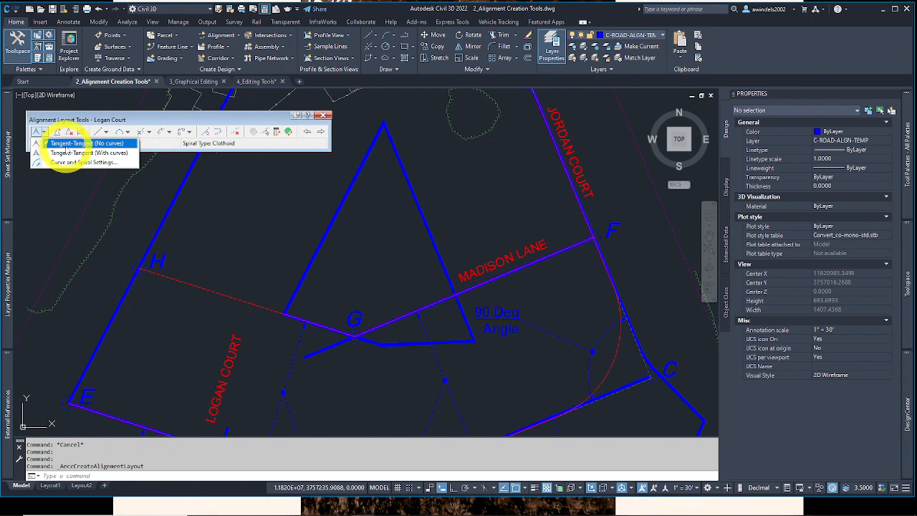
pyautogui.click(72, 143)
pyautogui.moveTo(348, 274); pyautogui.dragTo(360, 199, button='middle')
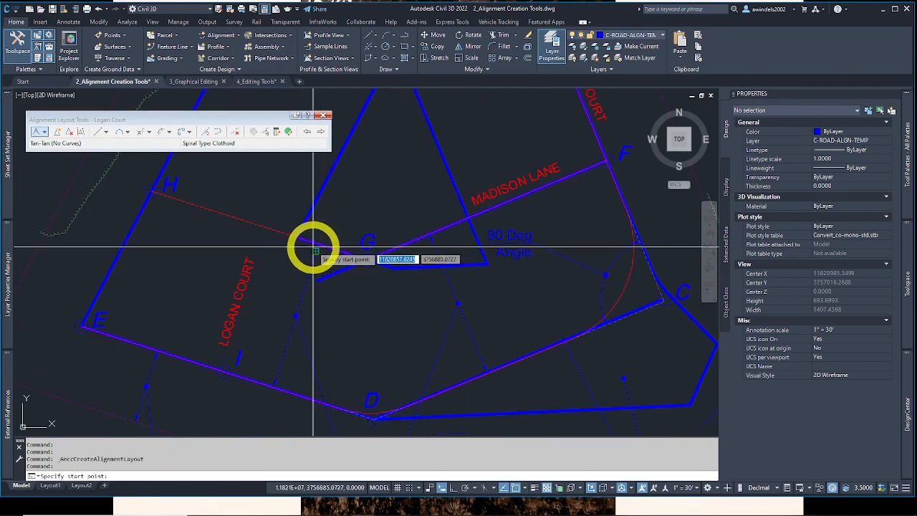
pyautogui.moveTo(327, 277); pyautogui.dragTo(342, 236, button='middle')
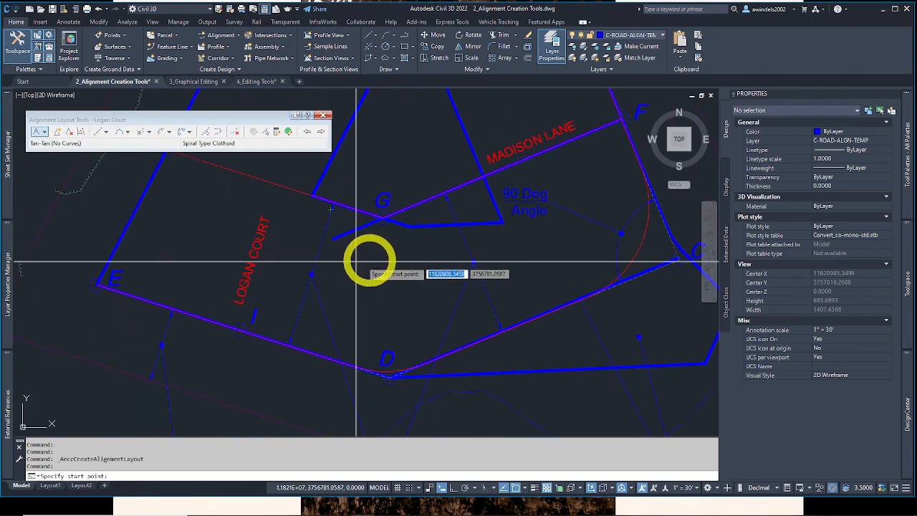
pyautogui.click(333, 205)
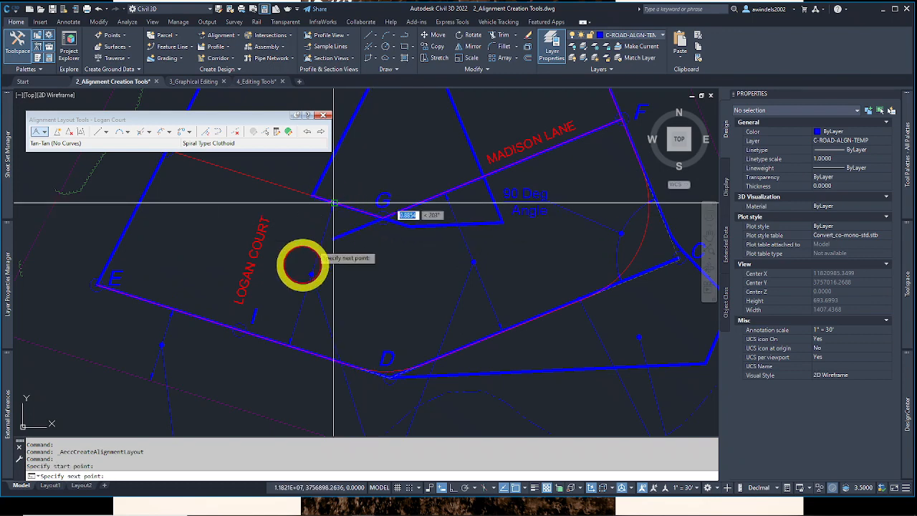
pyautogui.click(287, 347)
pyautogui.scroll(-3, 414, 248)
pyautogui.moveTo(413, 248); pyautogui.dragTo(411, 321, button='middle')
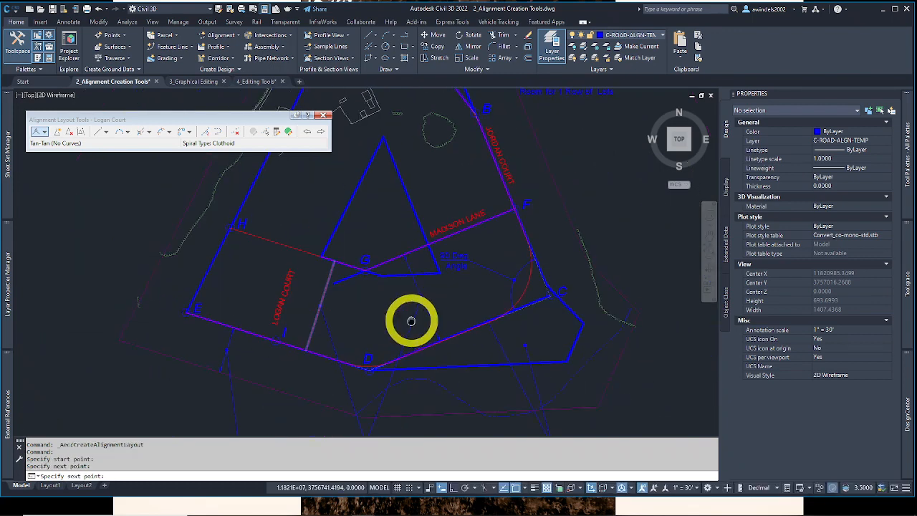
pyautogui.scroll(3, 411, 321)
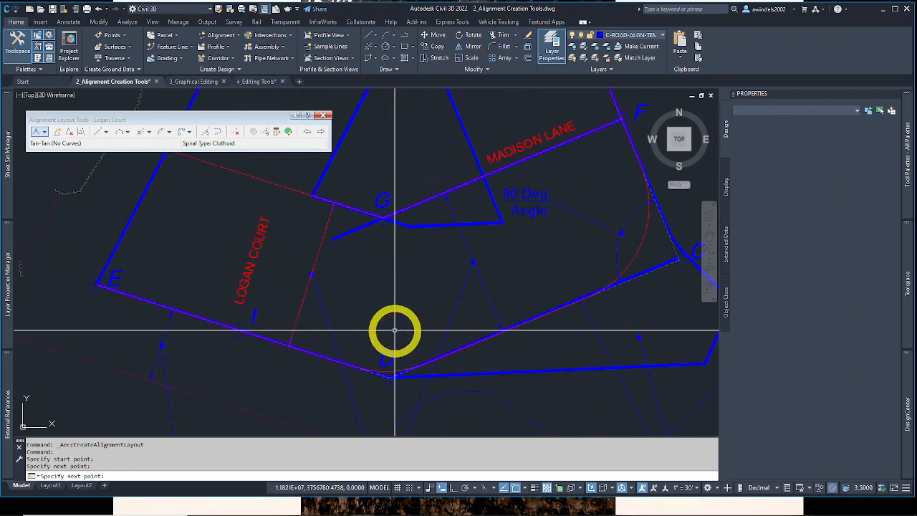
# Step: Stretch Logan Court's endpoint on the D-E line with a Perpendicular snap to the Jordan Court alignment
pyautogui.click(318, 262)
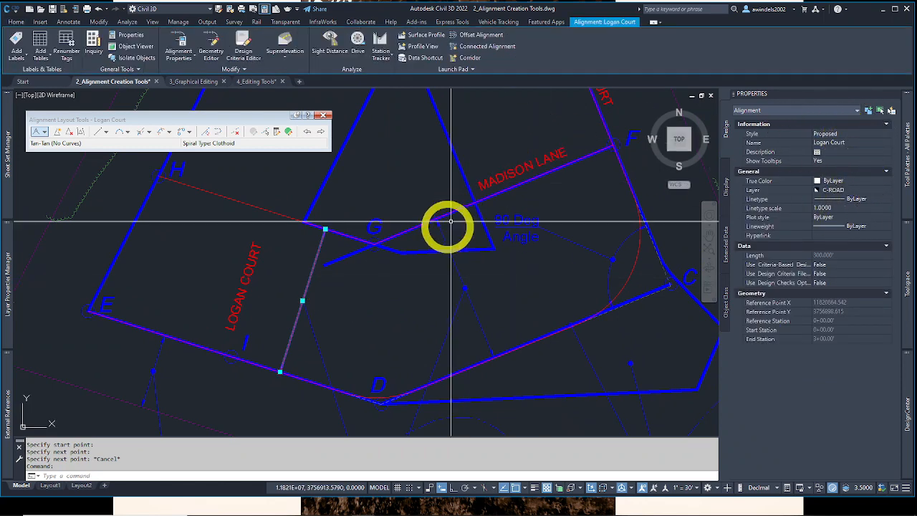
pyautogui.press('Escape')
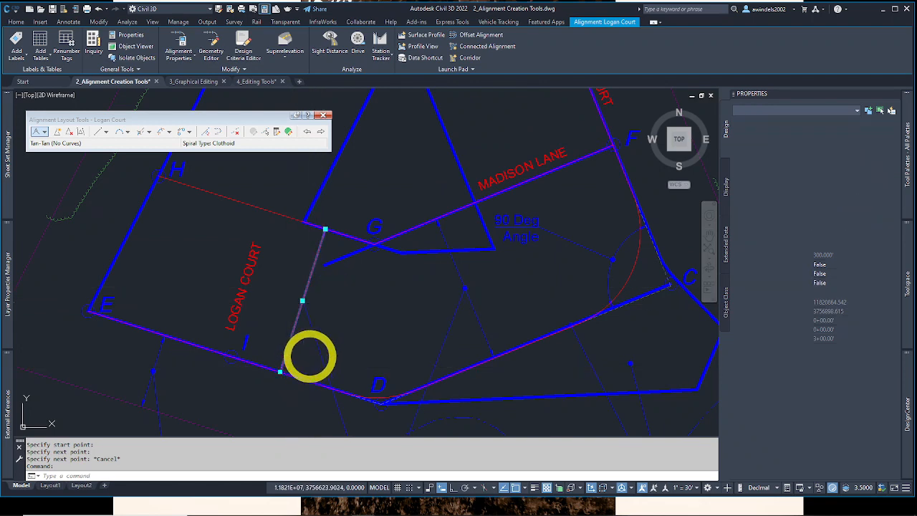
pyautogui.scroll(6, 326, 238)
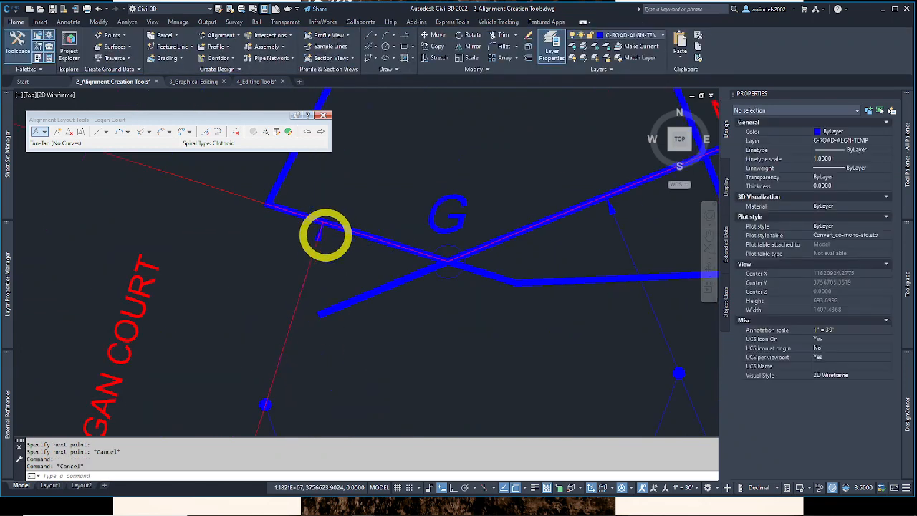
pyautogui.click(318, 227)
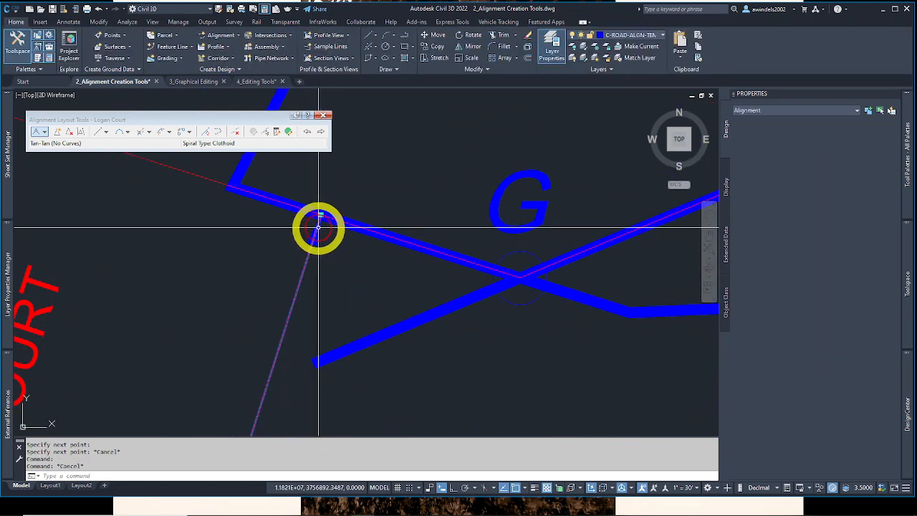
pyautogui.scroll(-5, 318, 228)
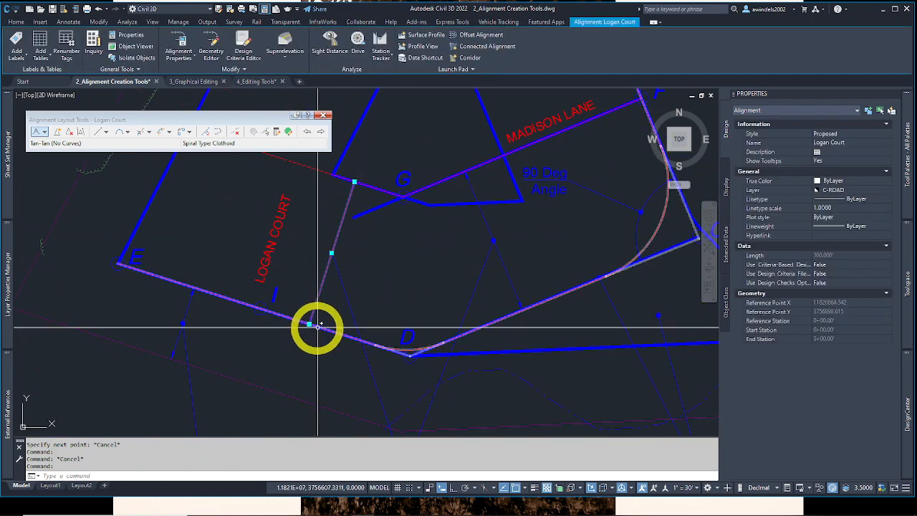
pyautogui.click(309, 324)
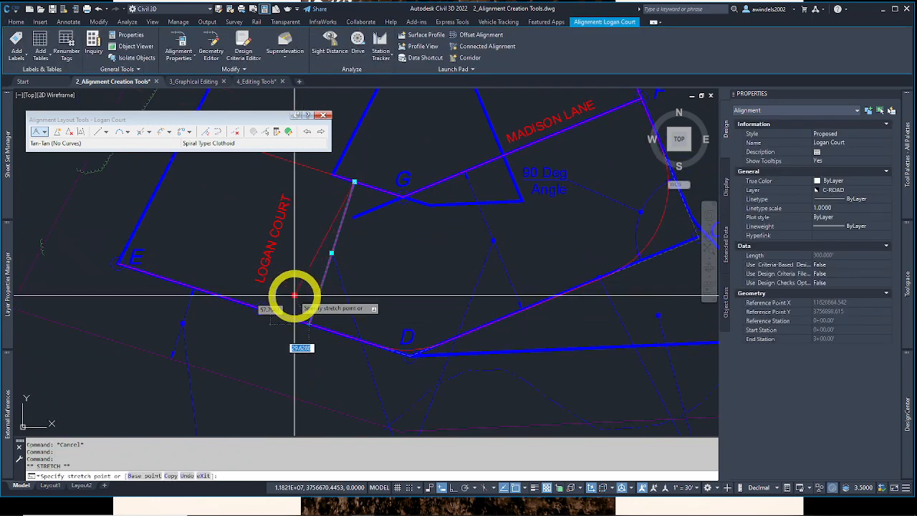
pyautogui.keyDown('shift'); pyautogui.rightClick(293, 294); pyautogui.keyUp('shift')
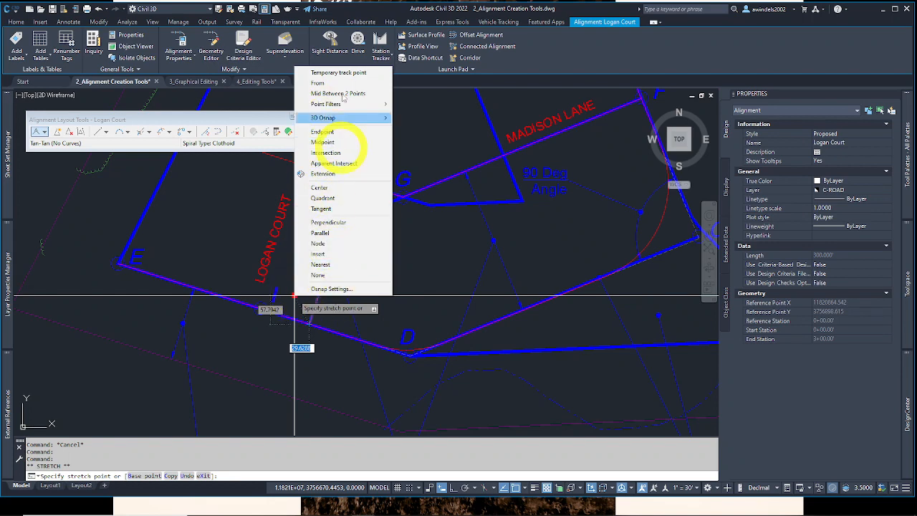
pyautogui.click(343, 223)
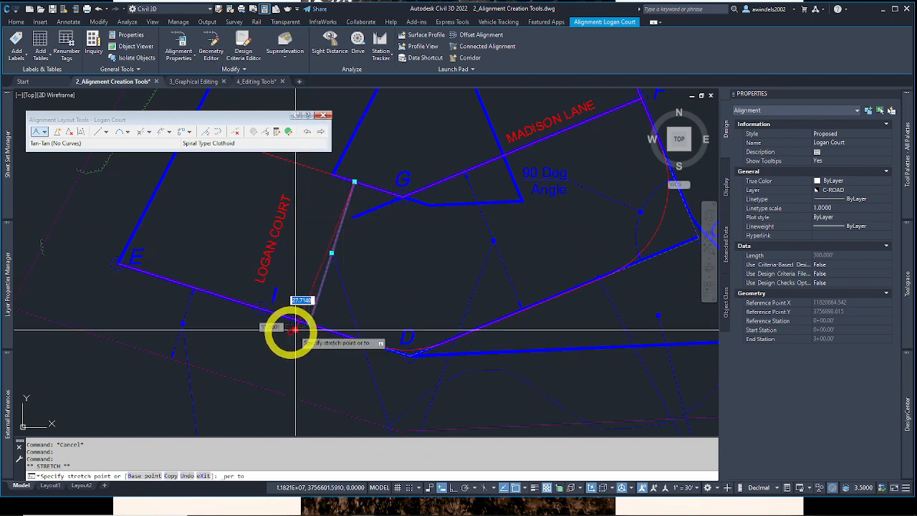
pyautogui.click(293, 319)
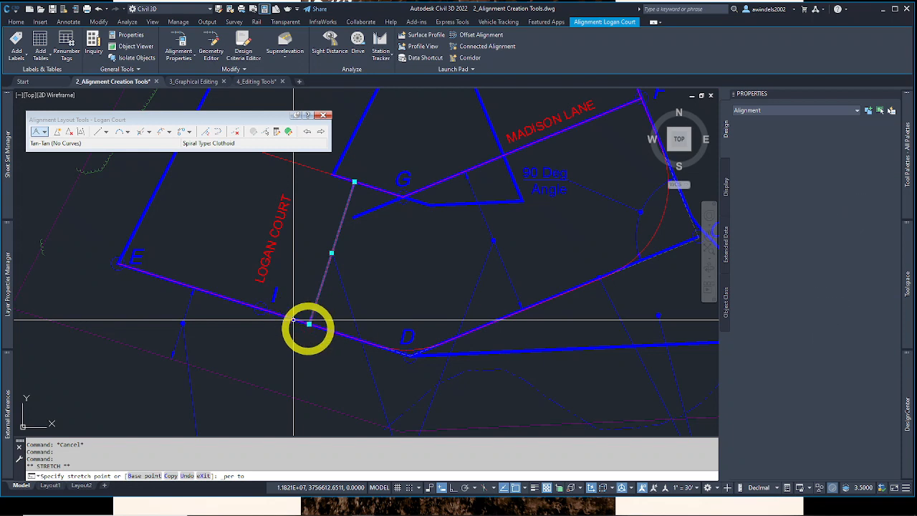
# Step: Begin stretching Logan Court's Jordan Court endpoint again and bring up the object snap overrides
pyautogui.scroll(2, 293, 321)
pyautogui.click(293, 297)
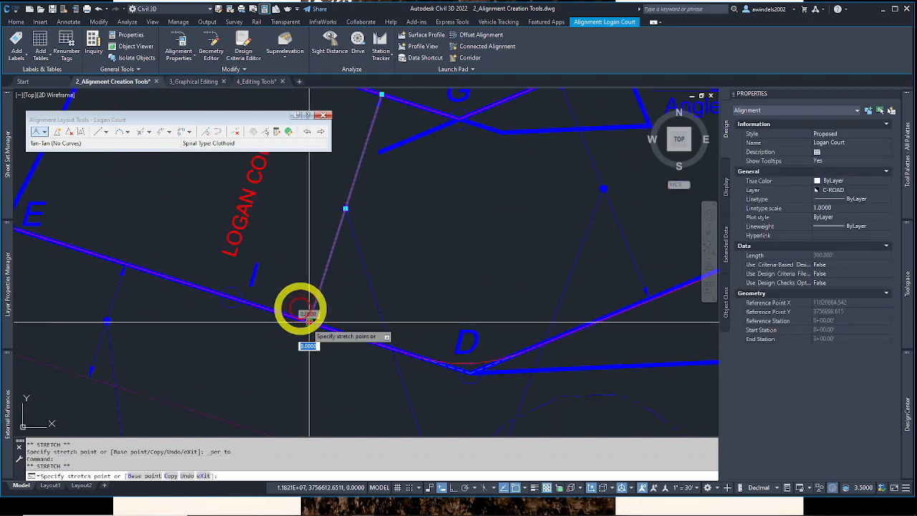
pyautogui.keyDown('shift'); pyautogui.rightClick(292, 298); pyautogui.keyUp('shift')
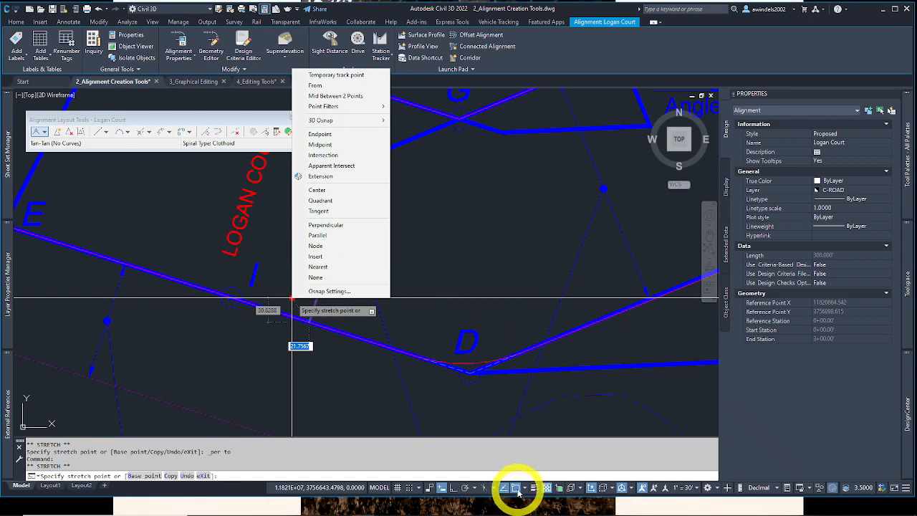
# Step: Stretch Logan Court's south endpoint perpendicular to the road line running between E and D, and clear the selection
pyautogui.click(342, 225)
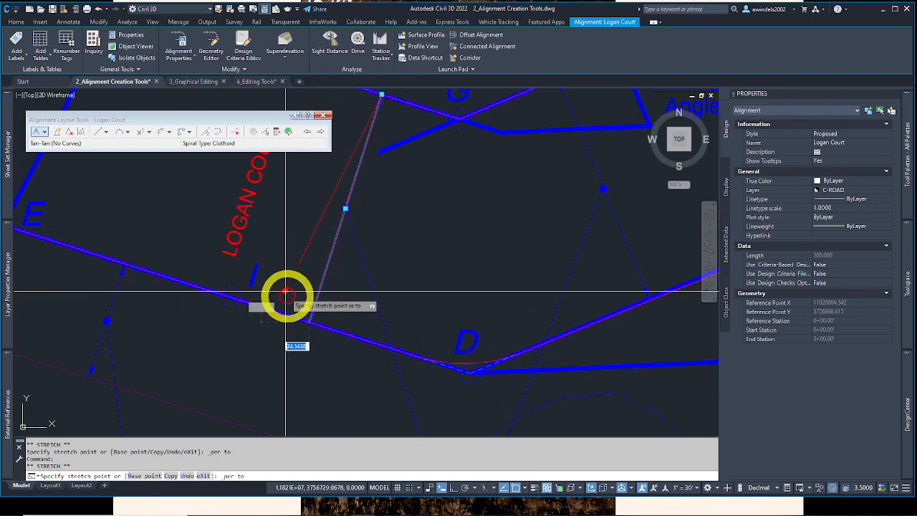
pyautogui.scroll(4, 308, 326)
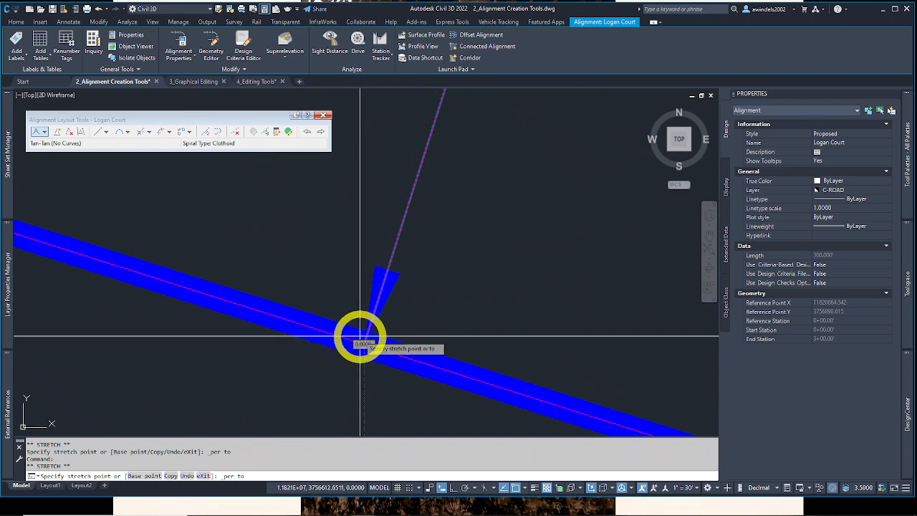
pyautogui.scroll(3, 358, 336)
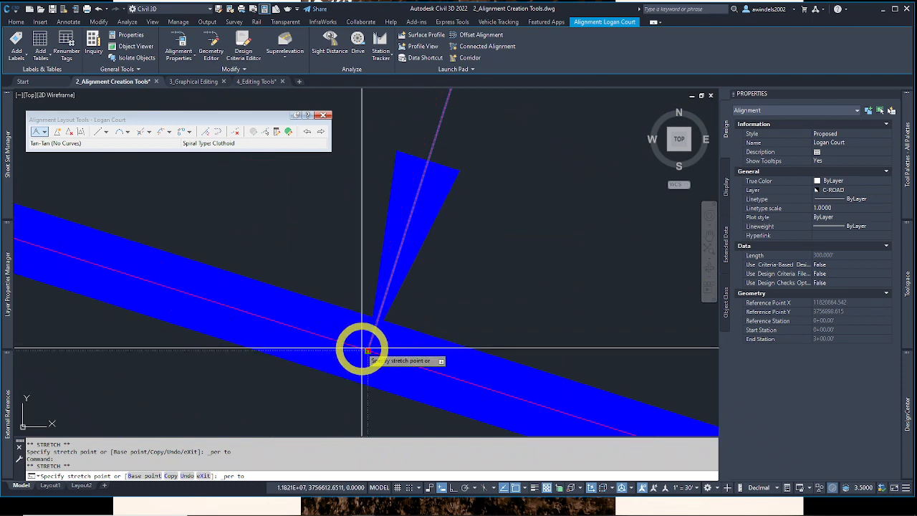
pyautogui.scroll(2, 362, 351)
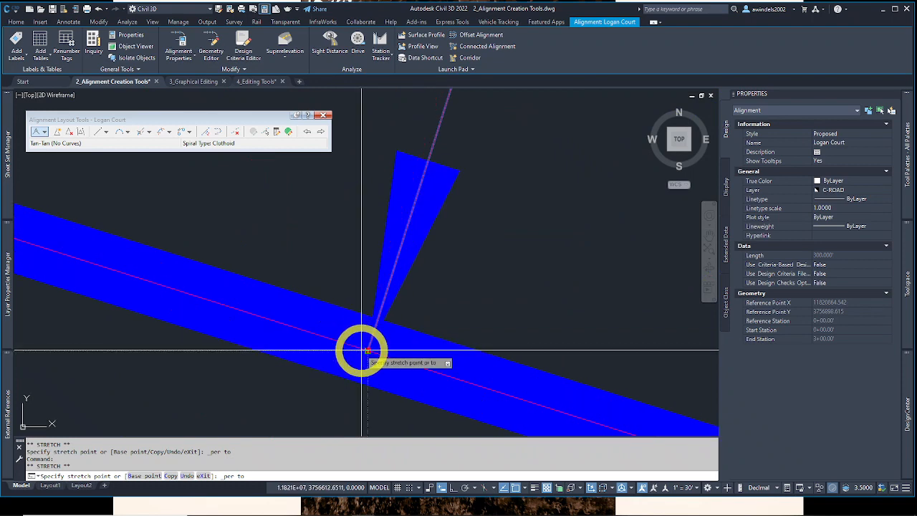
pyautogui.click(361, 350)
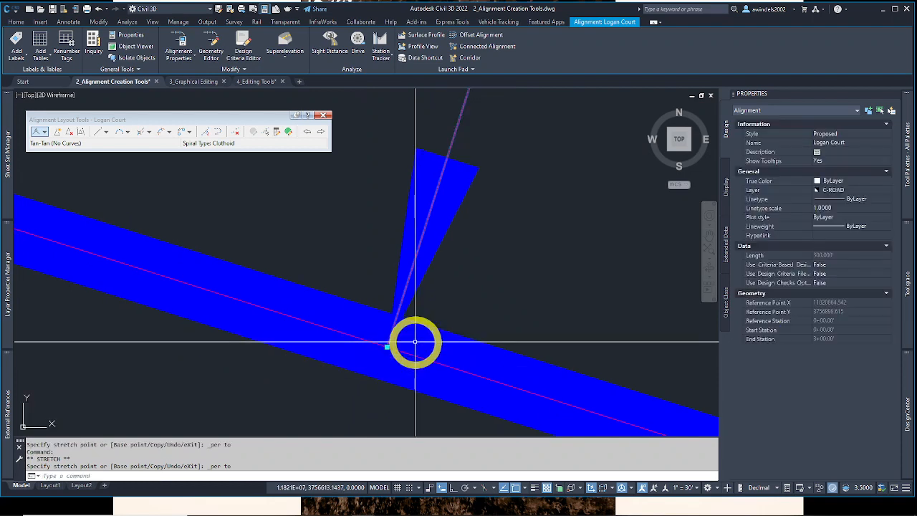
pyautogui.scroll(-8, 462, 274)
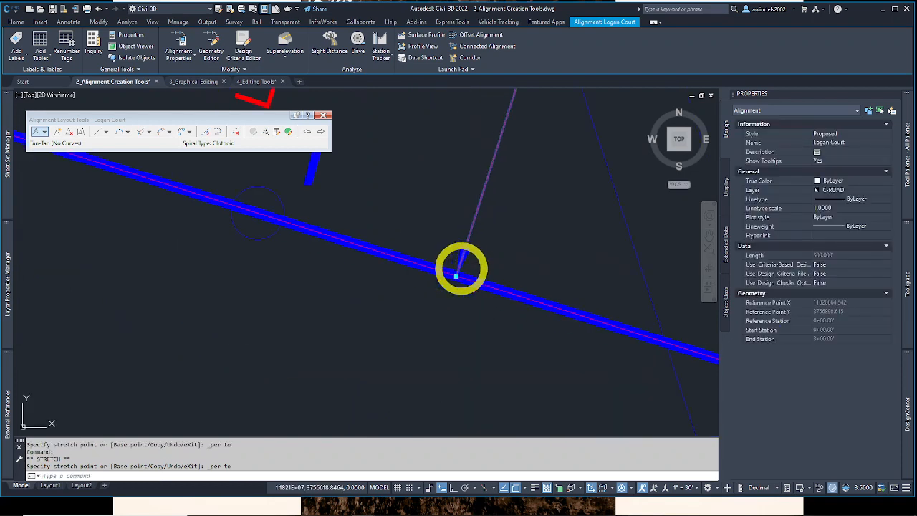
pyautogui.moveTo(492, 262); pyautogui.dragTo(491, 260, button='middle')
pyautogui.scroll(-5, 399, 358)
pyautogui.press('Escape')
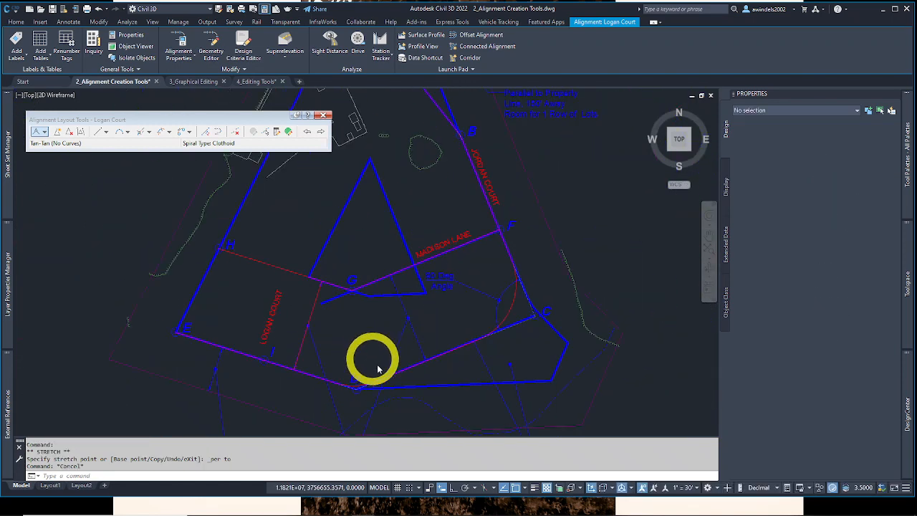
pyautogui.moveTo(372, 350); pyautogui.dragTo(388, 374, button='middle')
pyautogui.press('Escape')
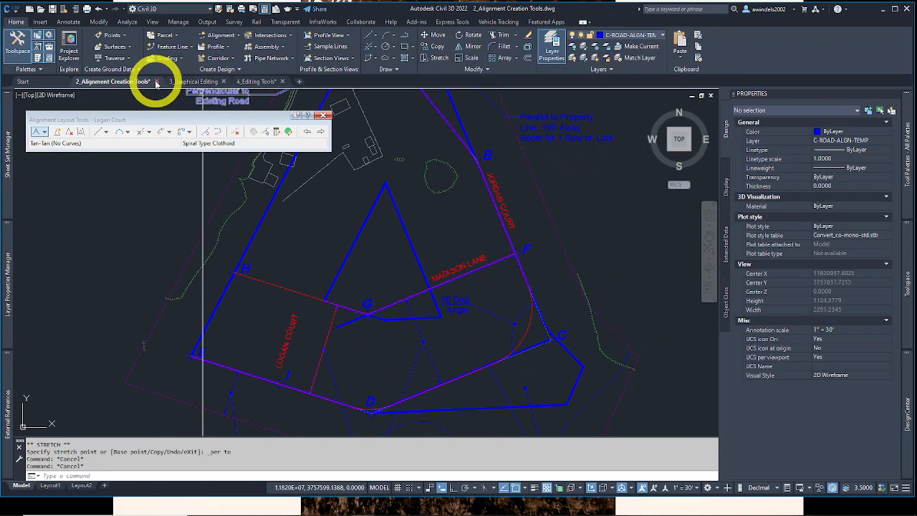
# Step: Close the 2_Alignment Creation Tools drawing and save its changes
pyautogui.click(156, 82)
pyautogui.click(323, 188)
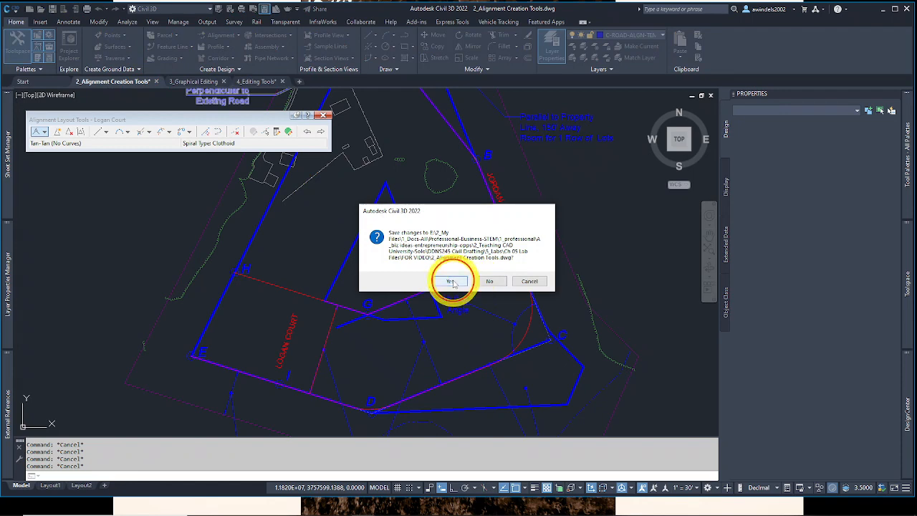
pyautogui.click(451, 281)
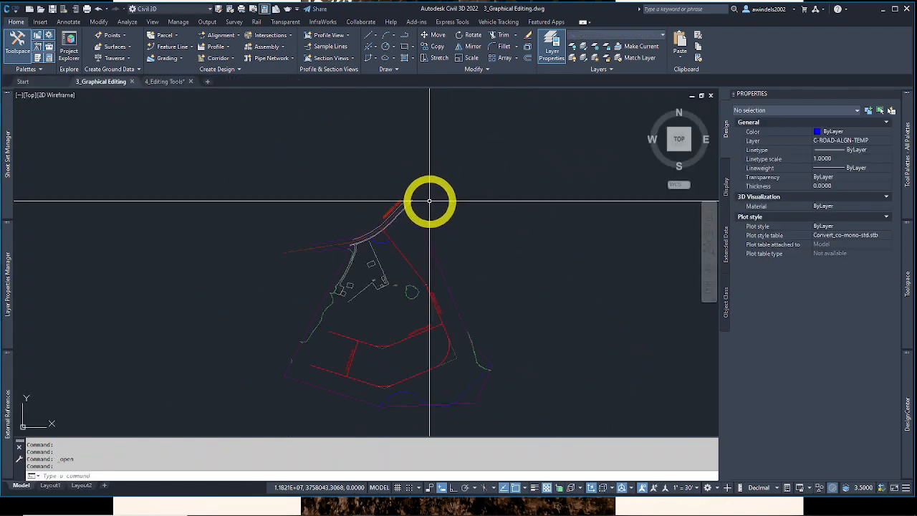
# Step: Examine the Madison Lane and Jordan Court alignments in the 3_Graphical Editing drawing
pyautogui.moveTo(448, 317); pyautogui.dragTo(448, 305, button='middle')
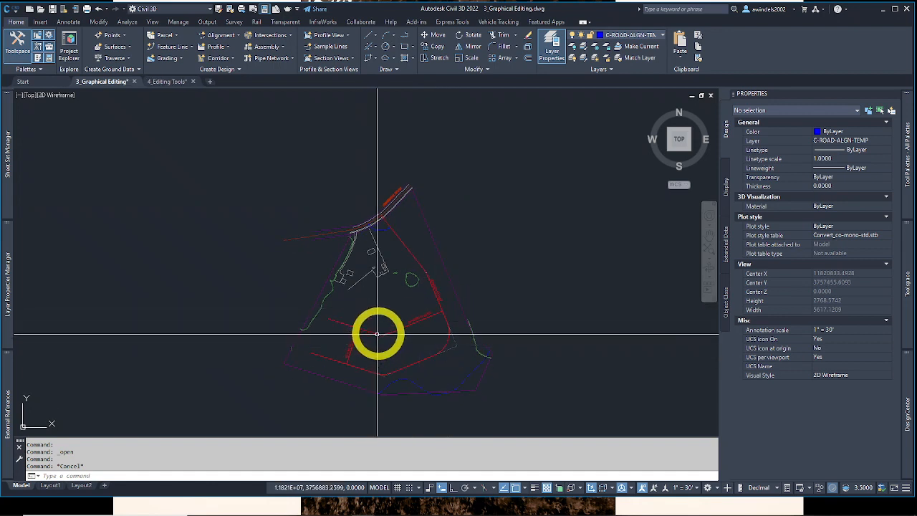
pyautogui.scroll(4, 380, 334)
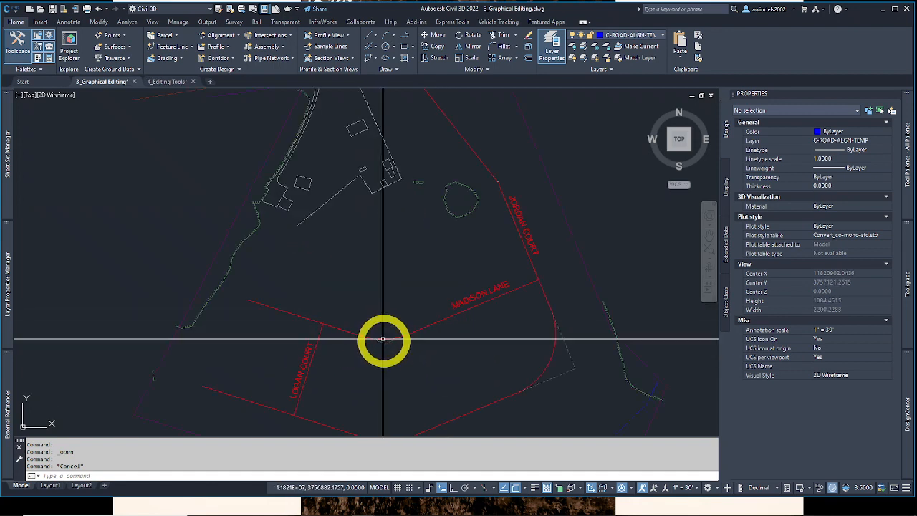
pyautogui.click(383, 338)
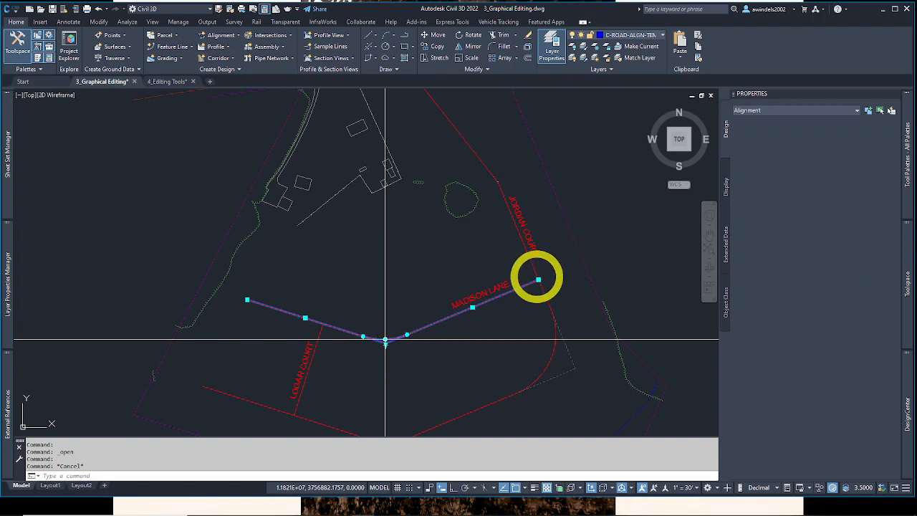
pyautogui.moveTo(536, 276)
pyautogui.mouseDown(button='middle')
pyautogui.moveTo(537, 308)
pyautogui.moveTo(469, 313)
pyautogui.mouseUp(button='middle')
pyautogui.press('Escape')
pyautogui.click(521, 321)
pyautogui.scroll(-3, 519, 323)
pyautogui.press('Escape')
pyautogui.press('Escape')
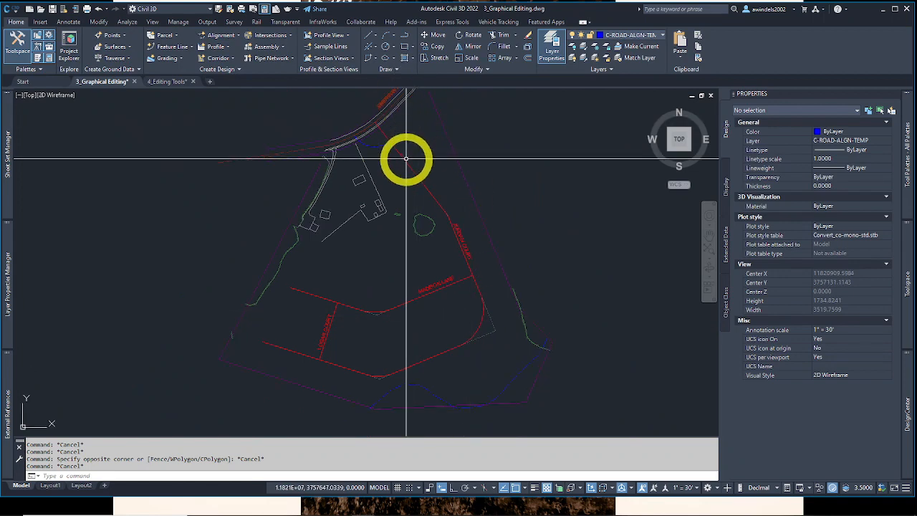
pyautogui.moveTo(406, 157)
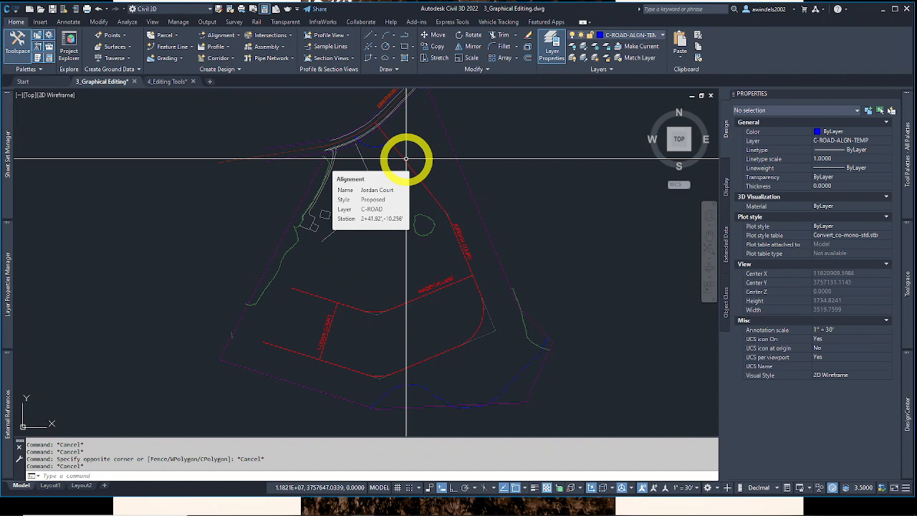
# Step: Examine the junction of Logan Court with Madison Lane and the nearby Madison Lane curve
pyautogui.scroll(6, 335, 308)
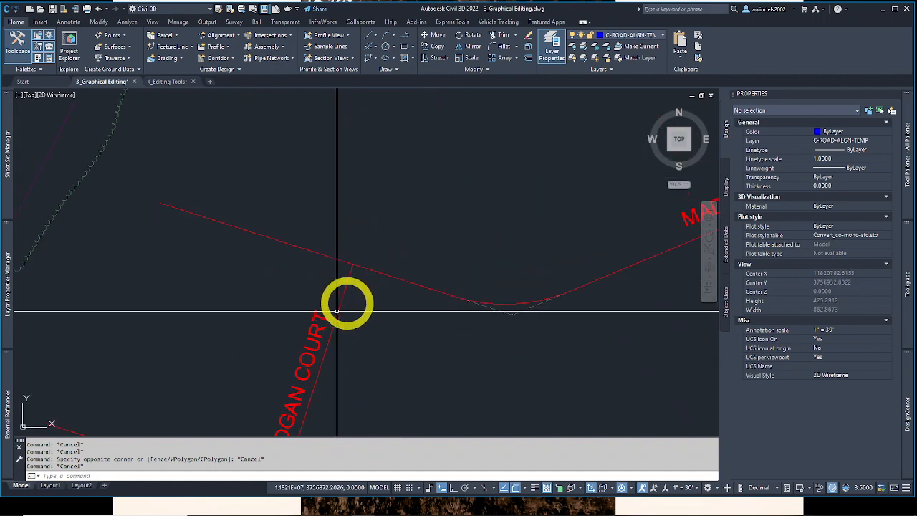
pyautogui.click(343, 278)
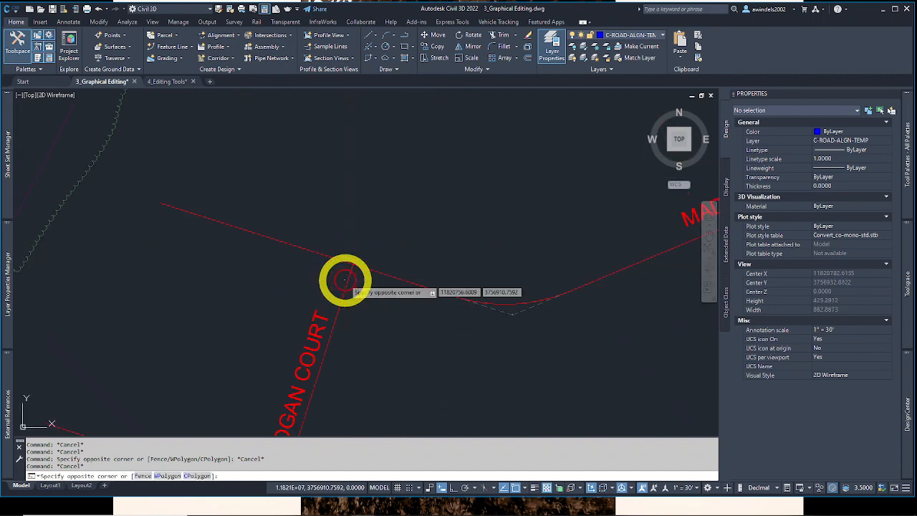
pyautogui.click(349, 287)
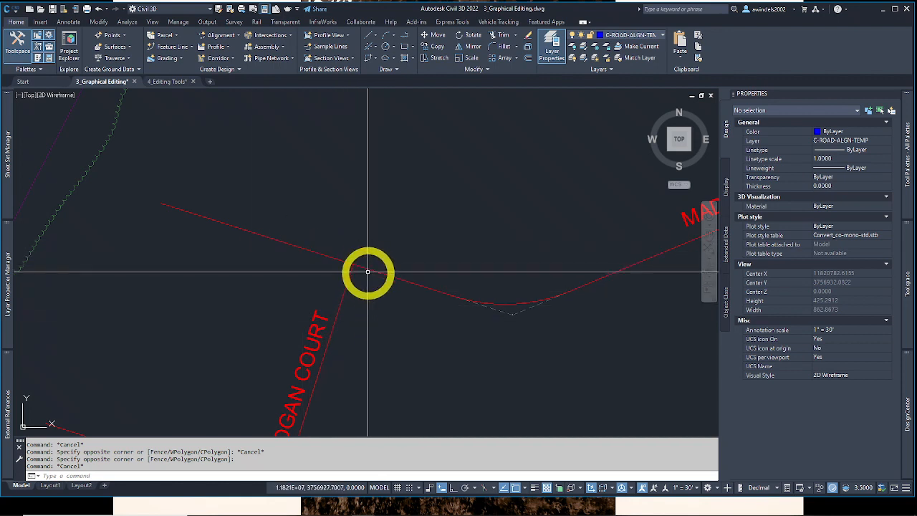
pyautogui.moveTo(368, 272)
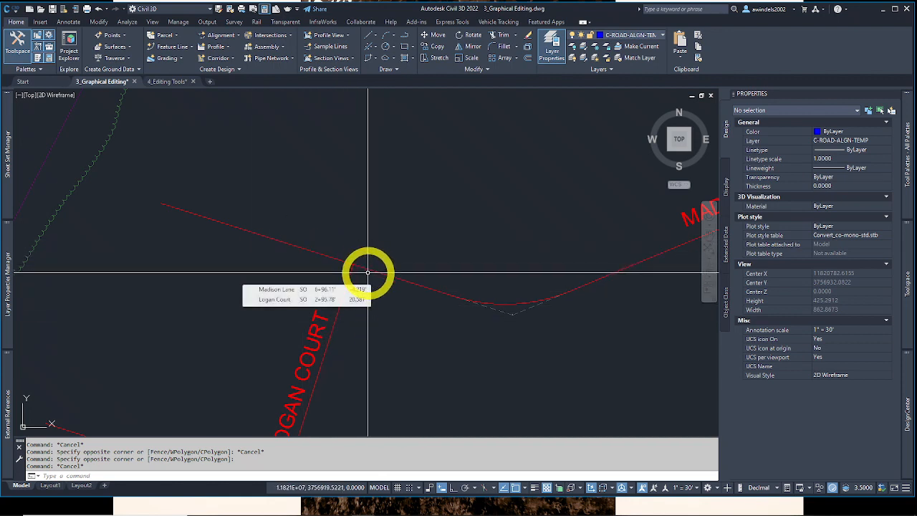
pyautogui.press('Escape')
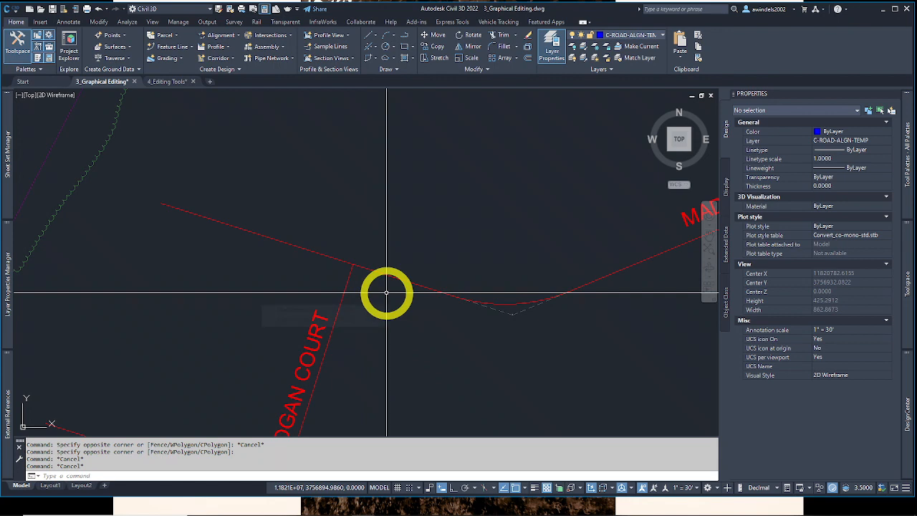
pyautogui.moveTo(440, 300); pyautogui.dragTo(337, 251, button='middle')
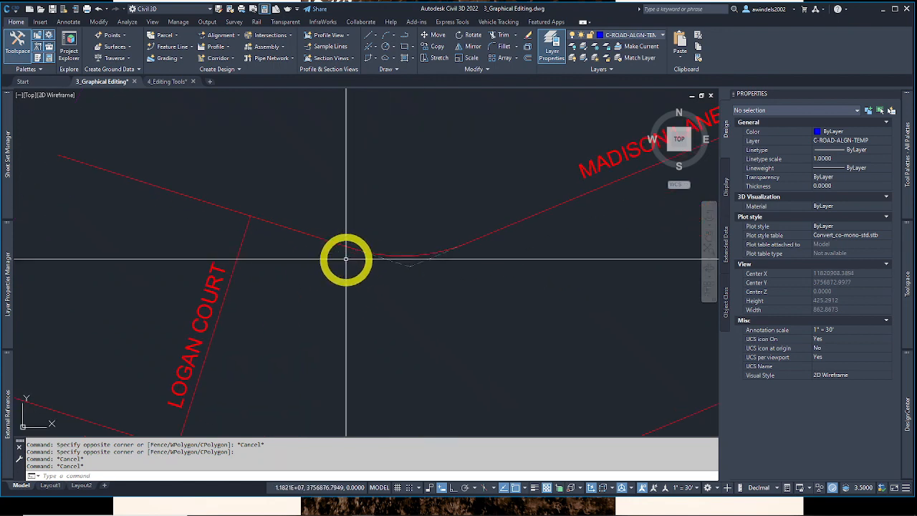
pyautogui.moveTo(457, 268); pyautogui.dragTo(399, 272, button='middle')
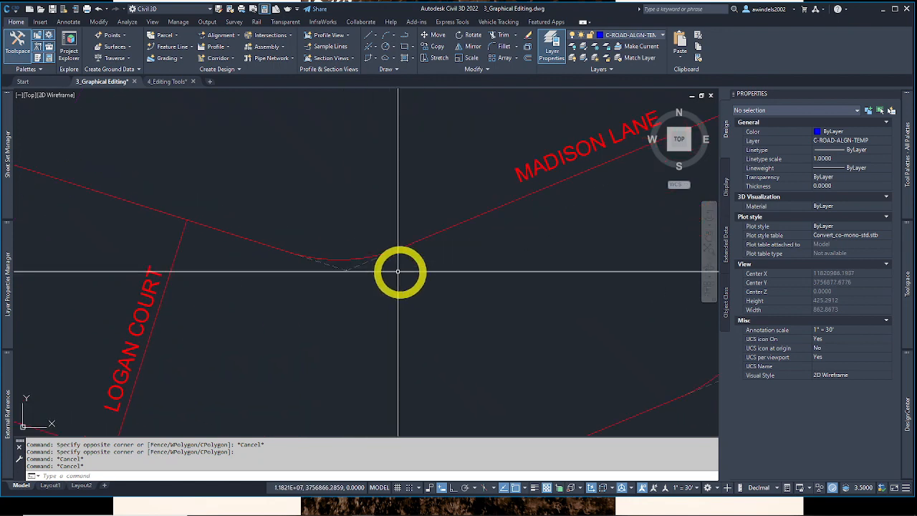
pyautogui.scroll(-3, 400, 272)
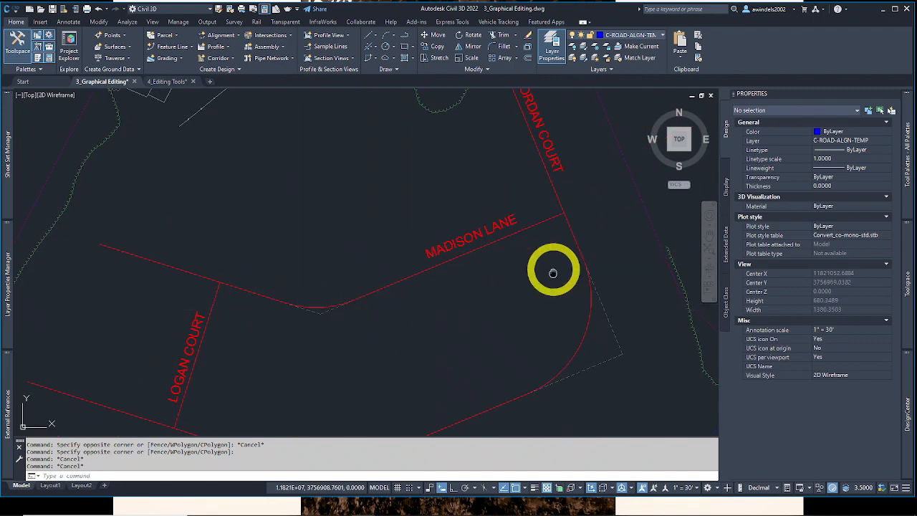
# Step: Select the Jordan Court alignment to examine its grips and its large southeast curve, and clear the selection
pyautogui.moveTo(552, 268)
pyautogui.mouseDown(button='middle')
pyautogui.moveTo(529, 285)
pyautogui.moveTo(527, 204)
pyautogui.mouseUp(button='middle')
pyautogui.click(470, 225)
pyautogui.press('Escape')
pyautogui.click(523, 247)
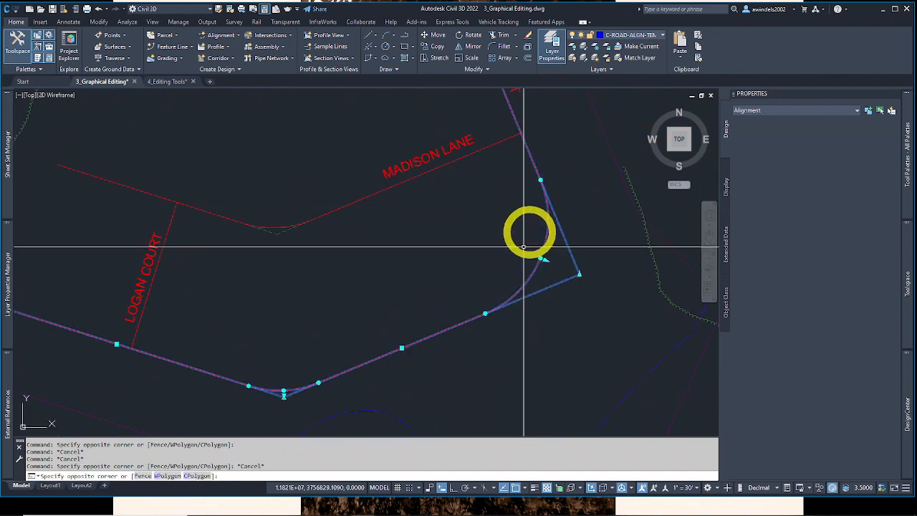
pyautogui.scroll(-1, 523, 220)
pyautogui.moveTo(523, 150); pyautogui.dragTo(520, 194, button='middle')
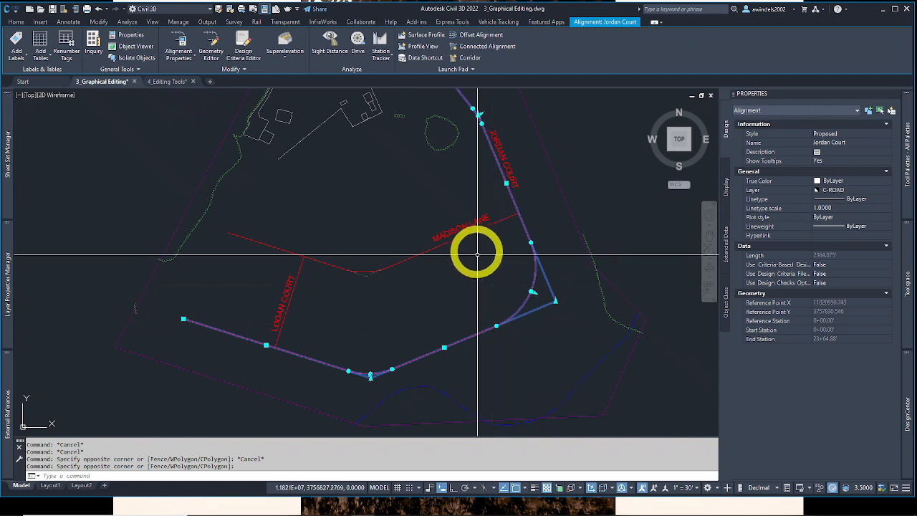
pyautogui.click(496, 326)
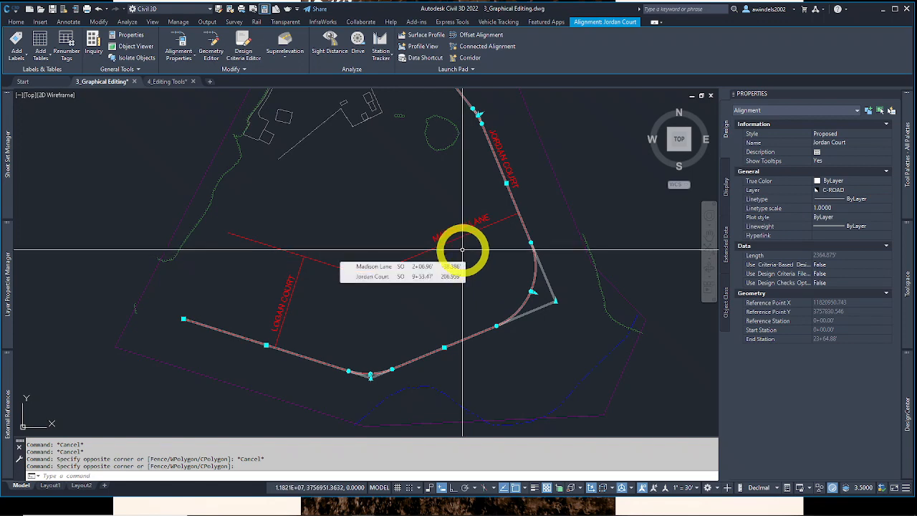
pyautogui.press('Escape')
pyautogui.moveTo(519, 278); pyautogui.dragTo(530, 349, button='middle')
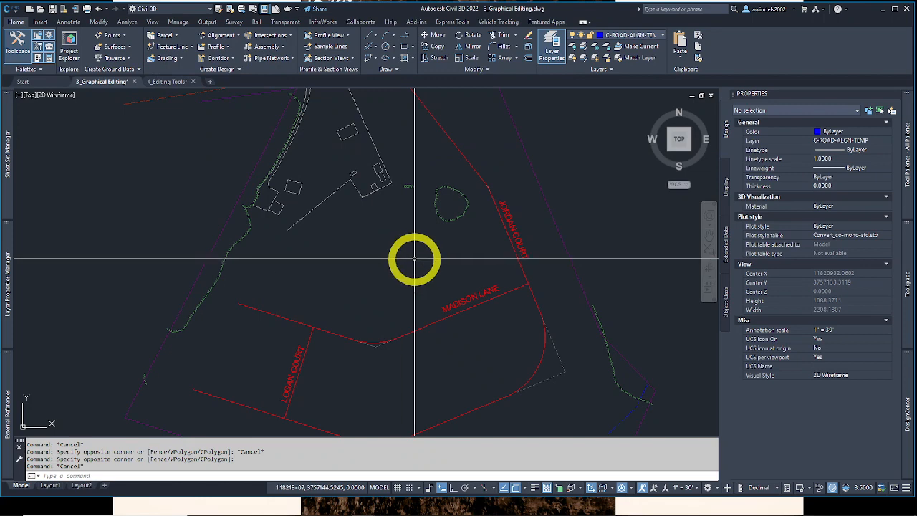
pyautogui.press('Escape')
pyautogui.press('Escape')
pyautogui.moveTo(426, 274); pyautogui.dragTo(411, 261, button='middle')
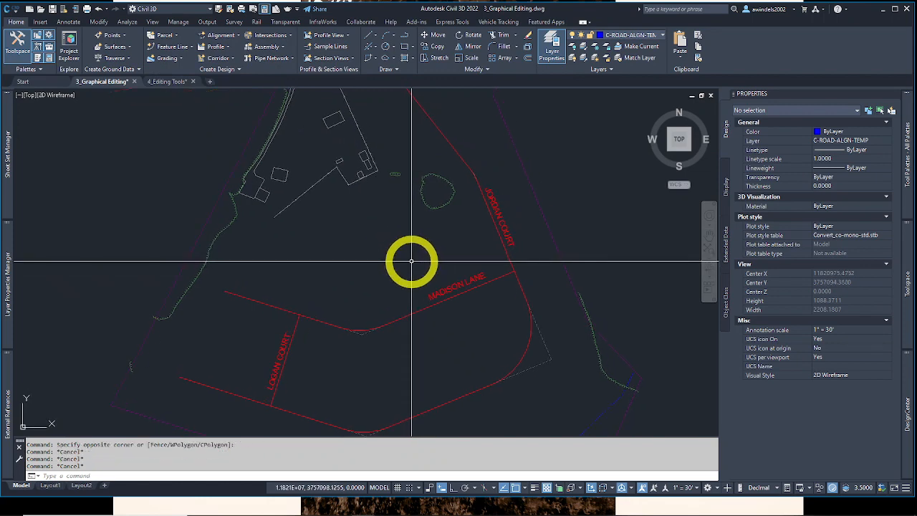
# Step: Stretch the radius grip of Jordan Court's large southeast curve inward to enlarge the curve beyond the Madison Lane intersection
pyautogui.click(529, 361)
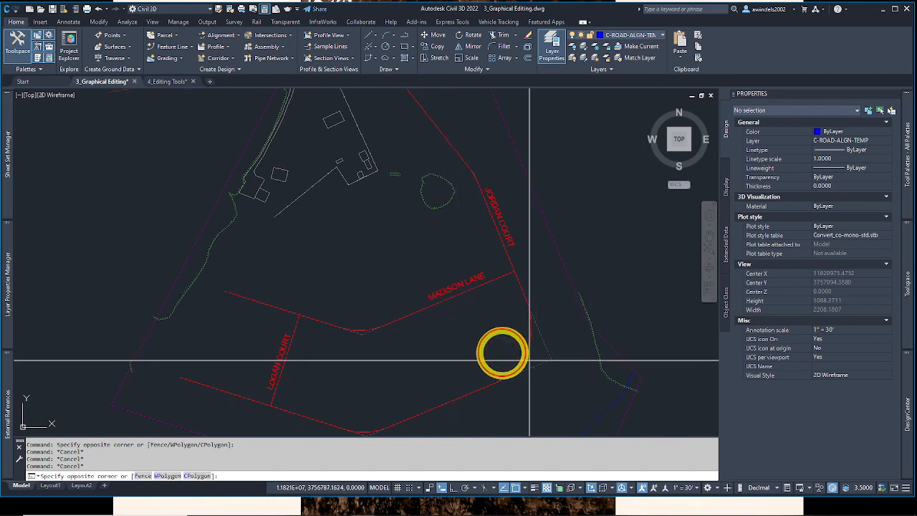
pyautogui.click(502, 352)
pyautogui.scroll(-2, 435, 352)
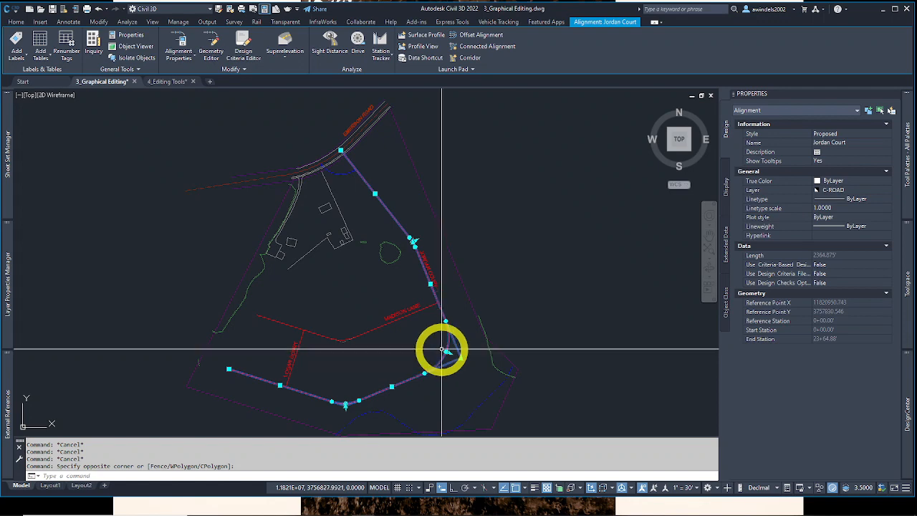
pyautogui.scroll(3, 441, 350)
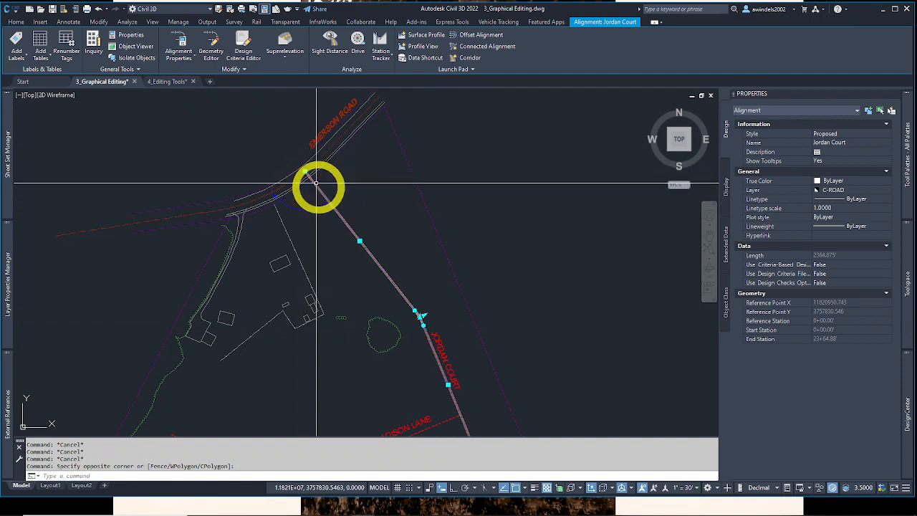
pyautogui.moveTo(418, 312); pyautogui.dragTo(325, 139, button='middle')
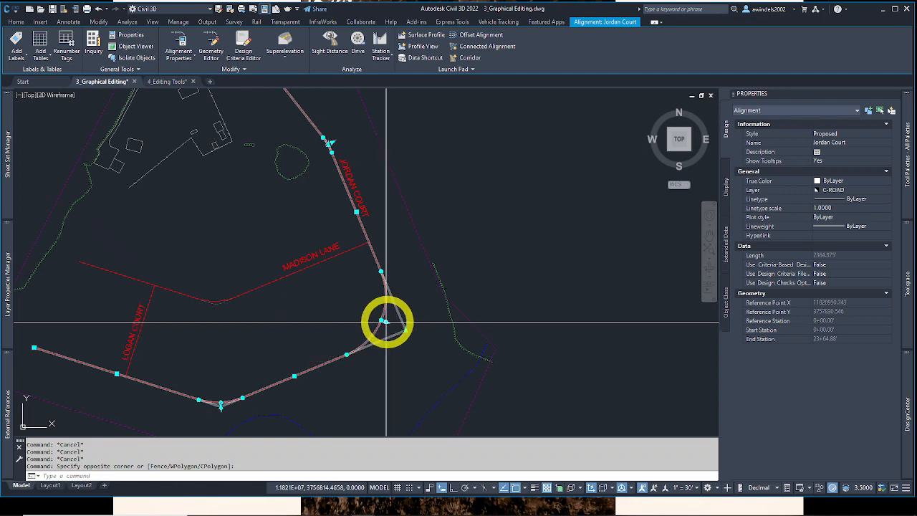
pyautogui.click(386, 321)
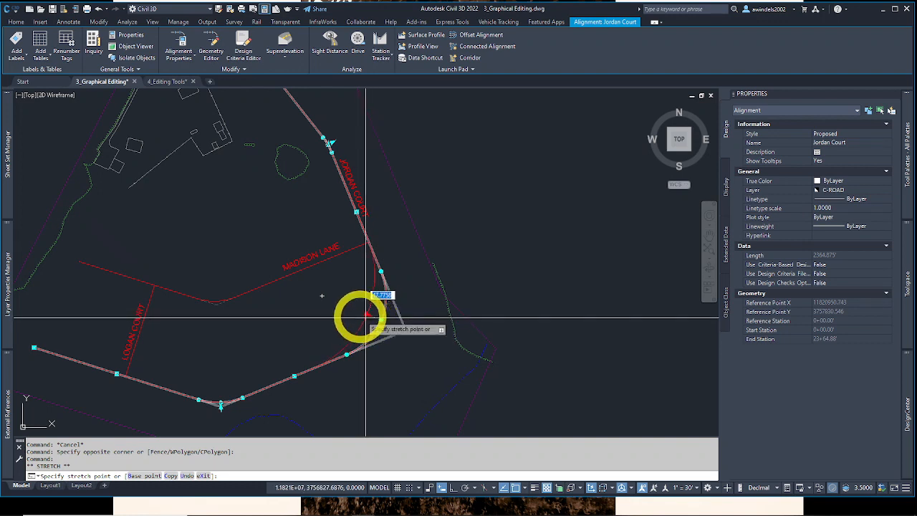
pyautogui.click(354, 315)
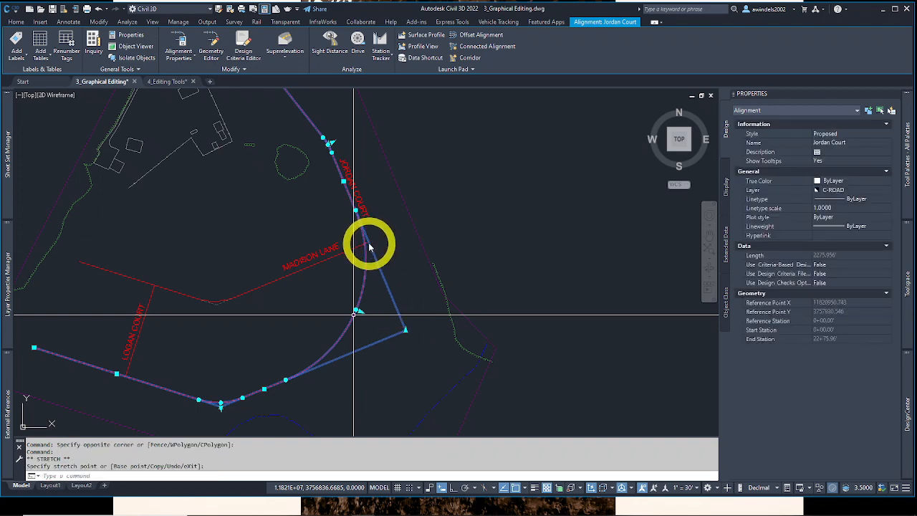
pyautogui.press('Escape')
pyautogui.press('Escape')
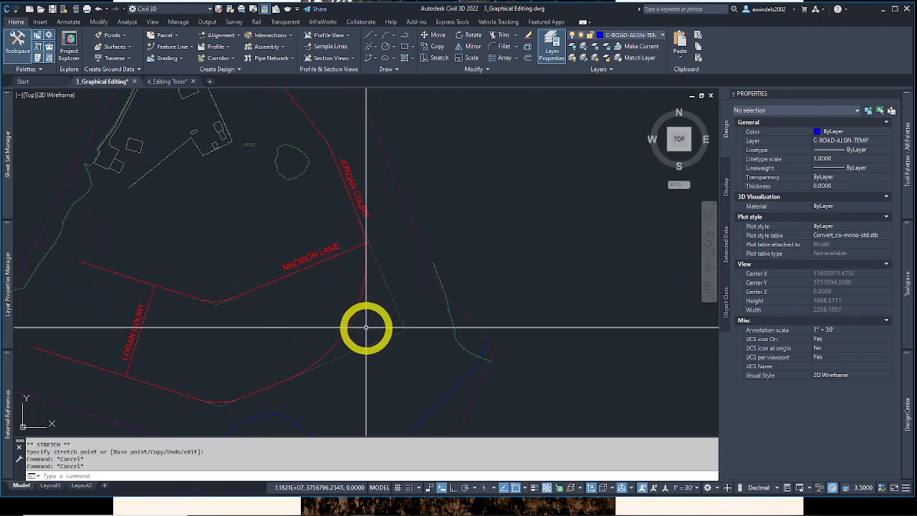
# Step: Undo the grip edits made to Jordan Court's large southeast curve and its adjoining tangents
pyautogui.moveTo(365, 328)
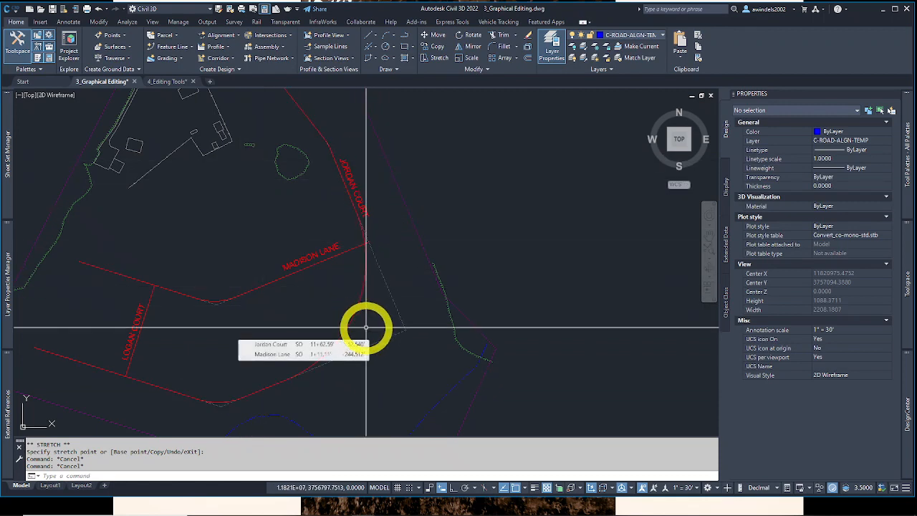
pyautogui.hotkey('ctrl', 'z')
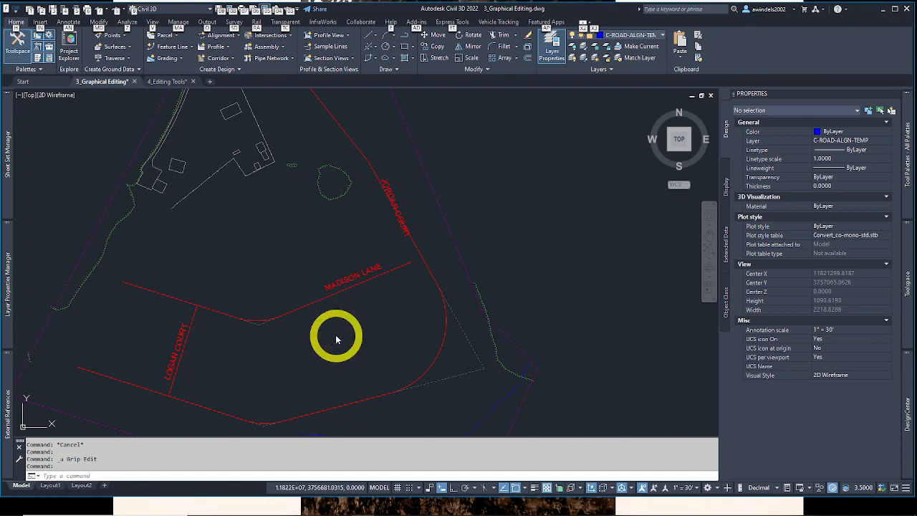
pyautogui.click(387, 367)
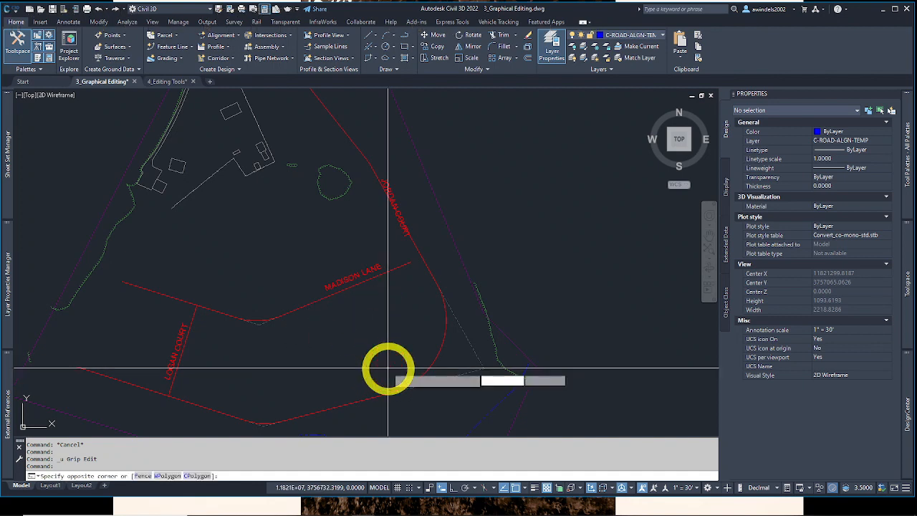
pyautogui.hotkey('ctrl', 'z')
pyautogui.hotkey('ctrl', 'z')
pyautogui.press('Escape')
pyautogui.press('Escape')
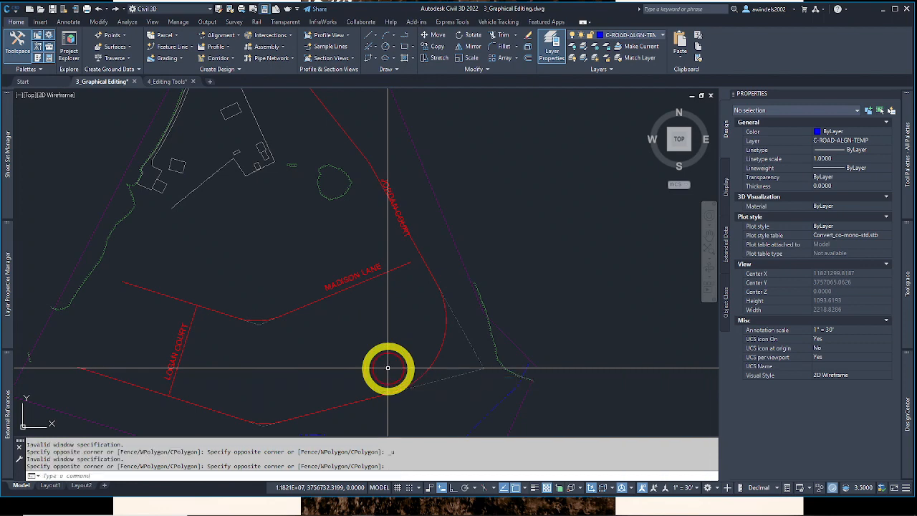
pyautogui.hotkey('ctrl', 'z')
pyautogui.hotkey('ctrl', 'z')
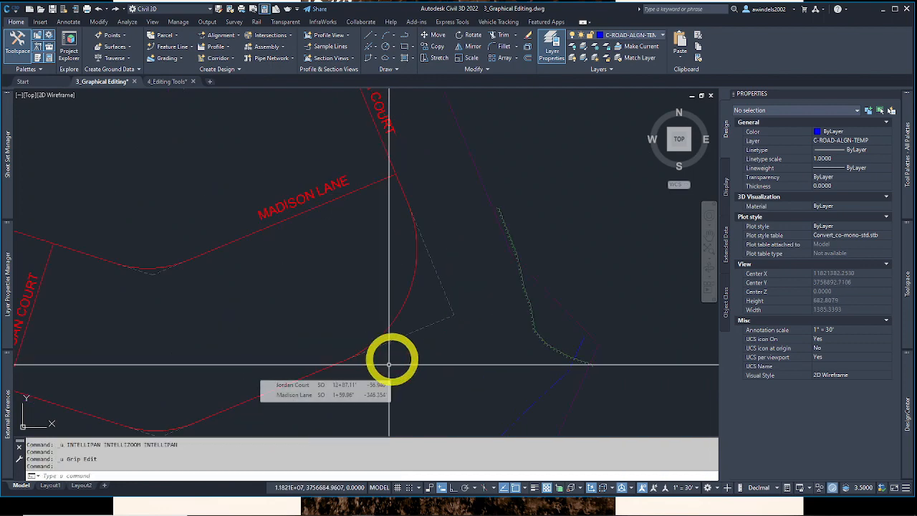
pyautogui.press('Escape')
# Step: Draw two short crossing polylines as reference marks beside the southwest end of Jordan Court's large southeast curve
pyautogui.moveTo(395, 347); pyautogui.dragTo(401, 359, button='middle')
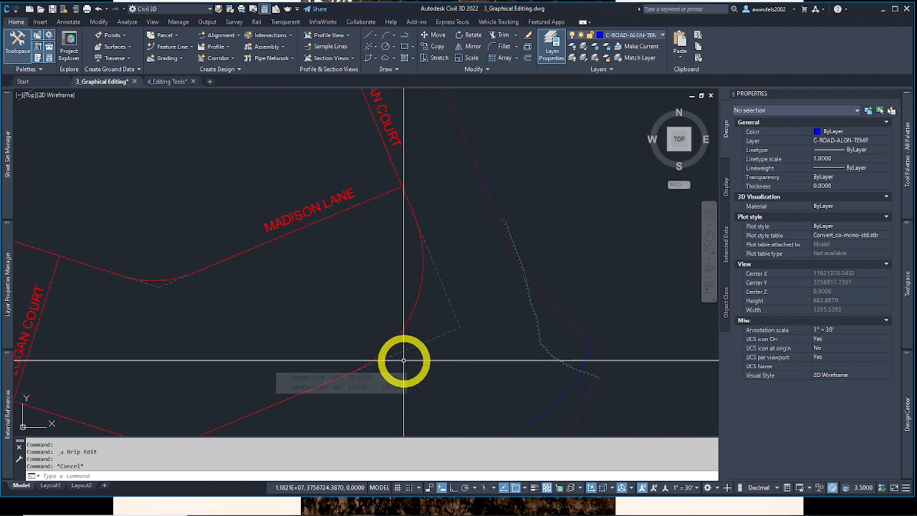
pyautogui.write('PL')
pyautogui.press('Return')
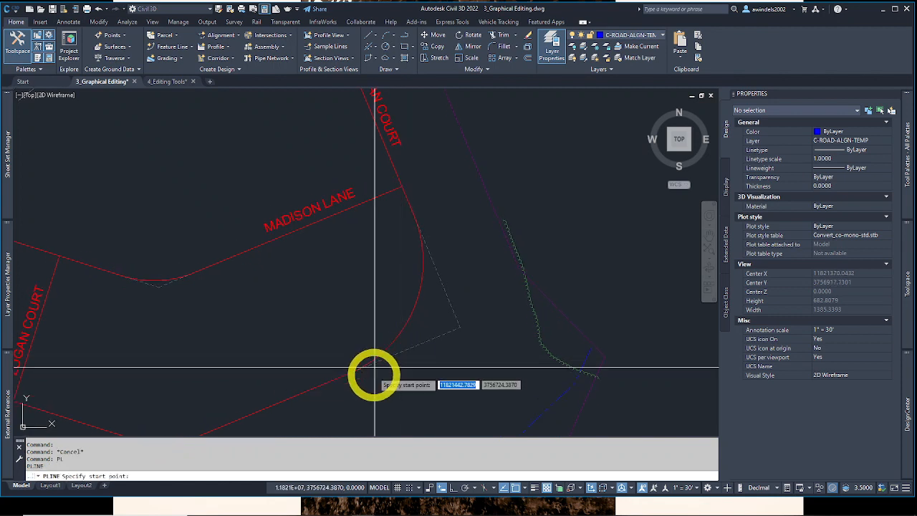
pyautogui.click(342, 378)
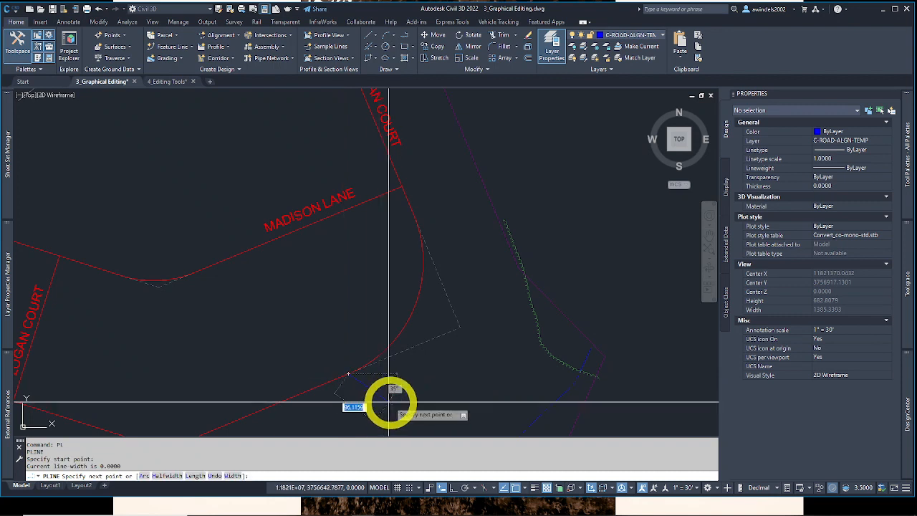
pyautogui.click(389, 399)
pyautogui.press('Escape')
pyautogui.press('Return')
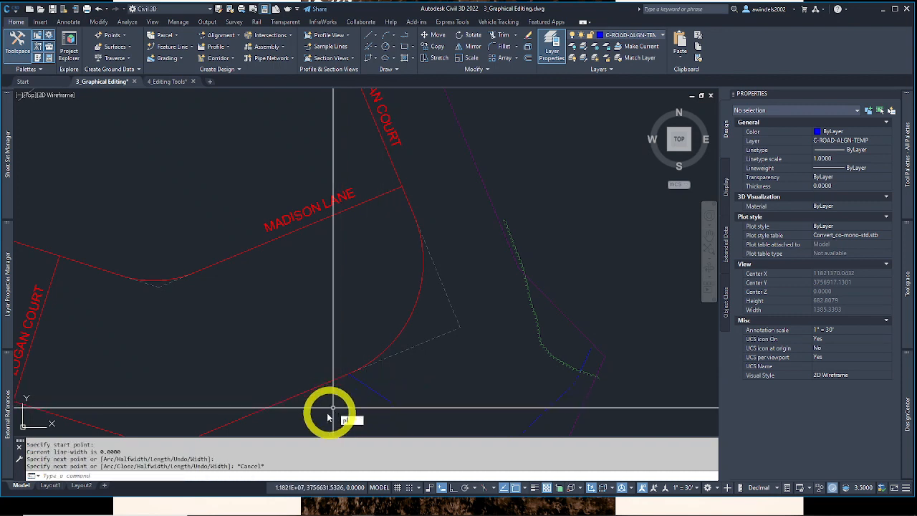
pyautogui.click(378, 367)
pyautogui.click(378, 354)
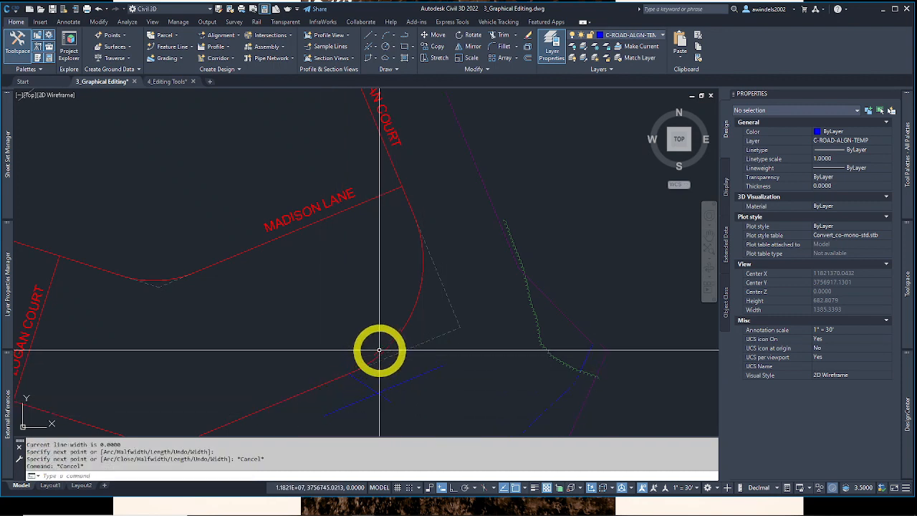
pyautogui.press('Escape')
pyautogui.press('Escape')
# Step: Stretch the point of intersection of Jordan Court's large curve outward to the southeast with the Move PI behaviour
pyautogui.click(379, 352)
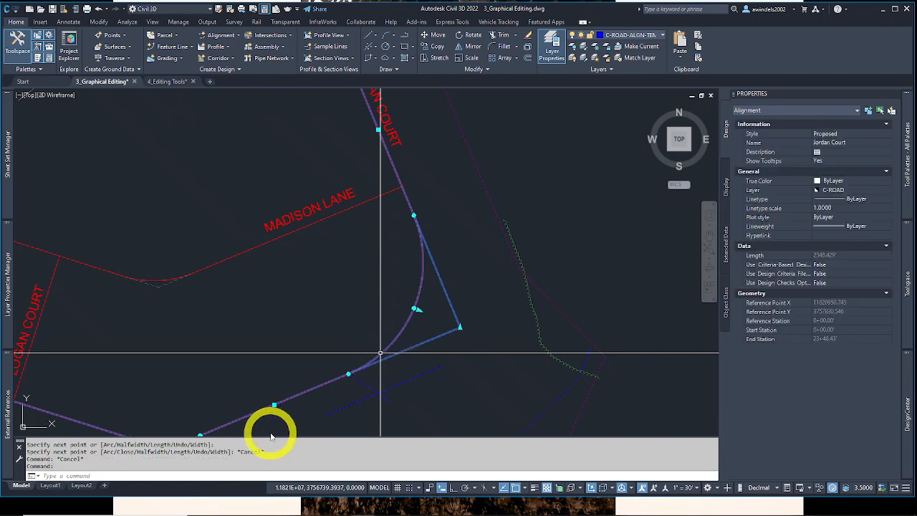
pyautogui.click(353, 372)
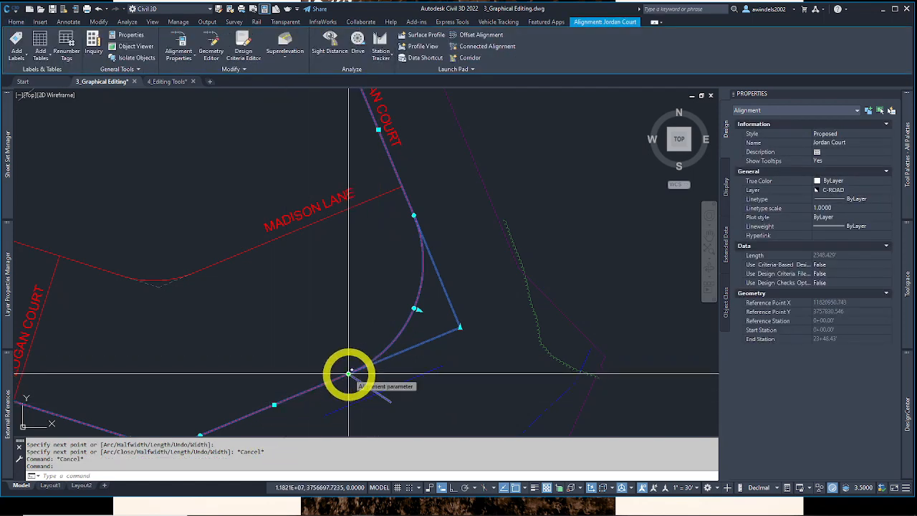
pyautogui.press('Escape')
pyautogui.click(461, 330)
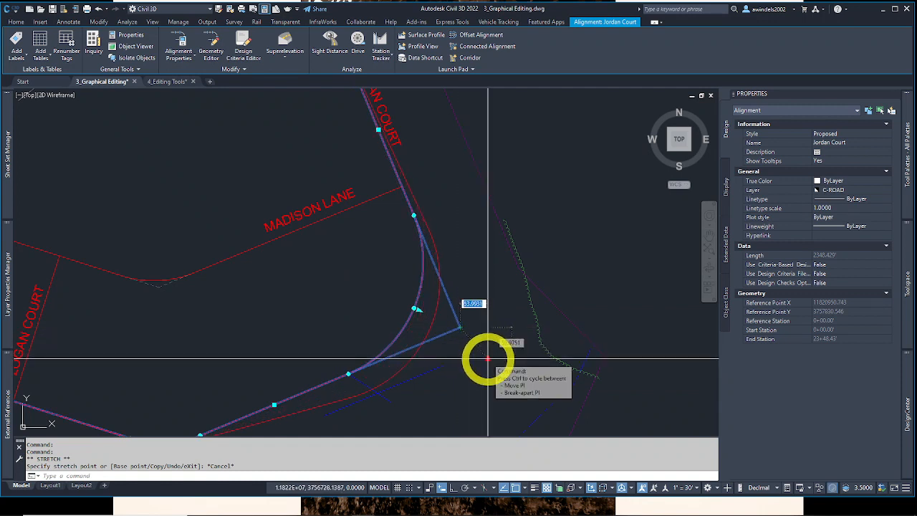
pyautogui.click(489, 363)
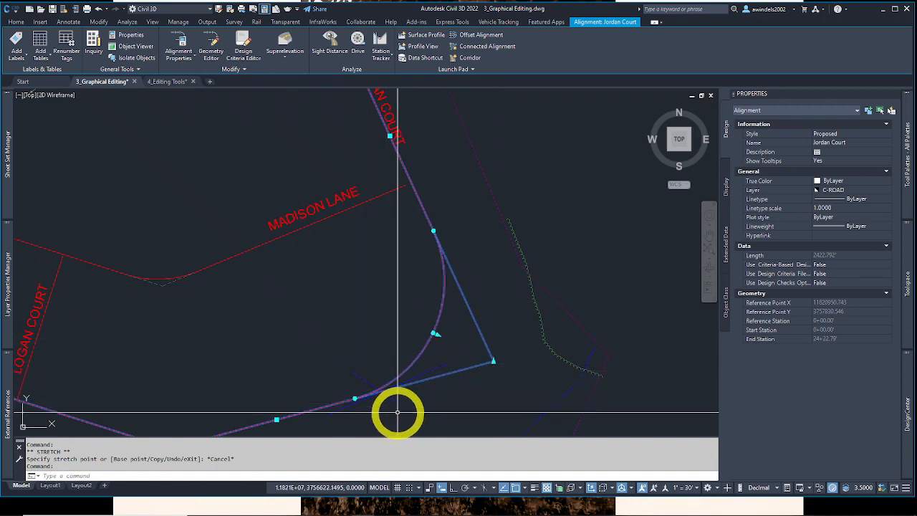
# Step: Undo the move of the large curve's point of intersection on Jordan Court
pyautogui.hotkey('ctrl', 'z')
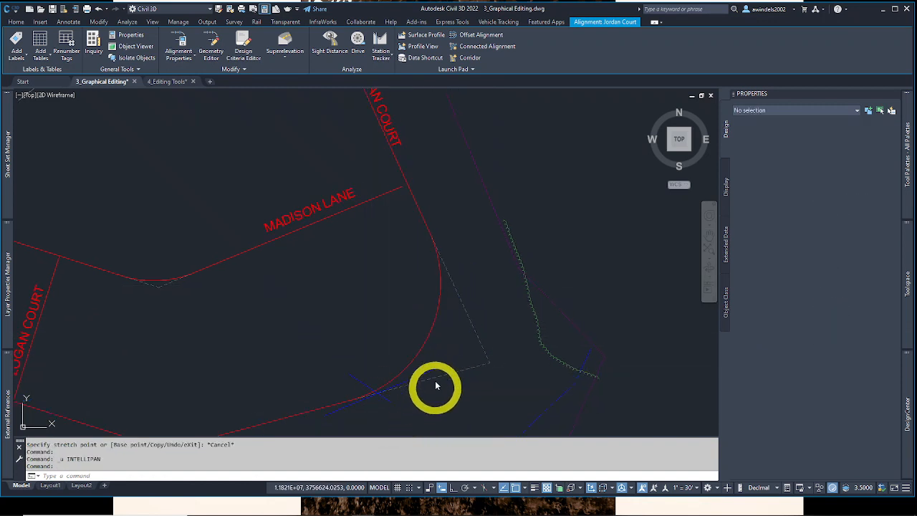
pyautogui.click(465, 403)
pyautogui.press('Escape')
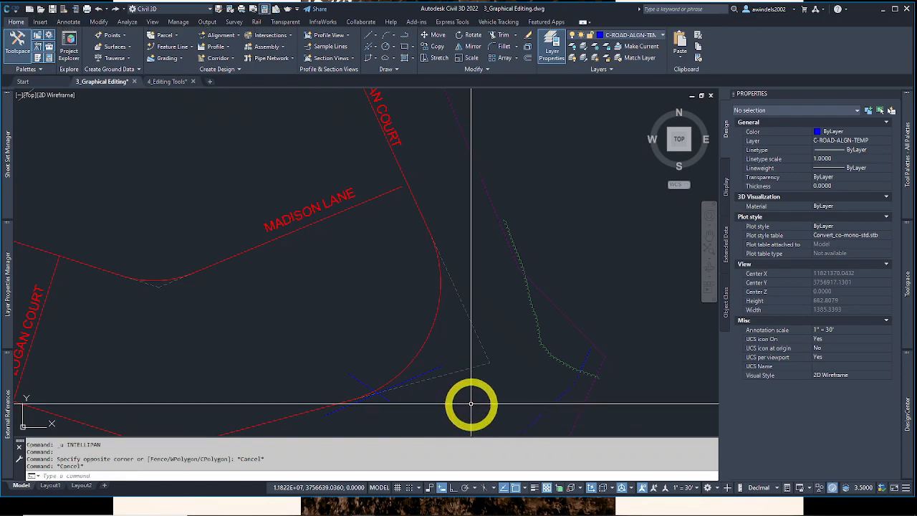
pyautogui.hotkey('ctrl', 'z')
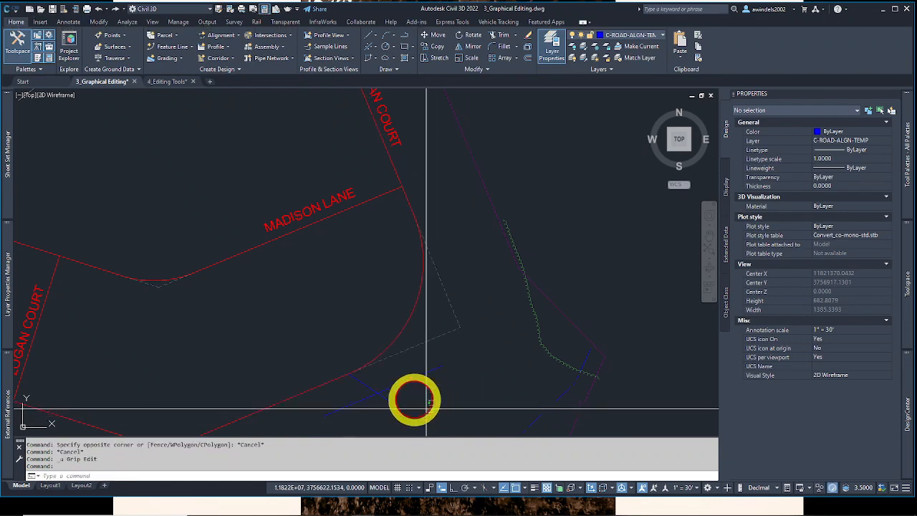
# Step: Erase the two short reference polylines beside the southwest end of Jordan Court's large curve
pyautogui.click(434, 413)
pyautogui.click(377, 390)
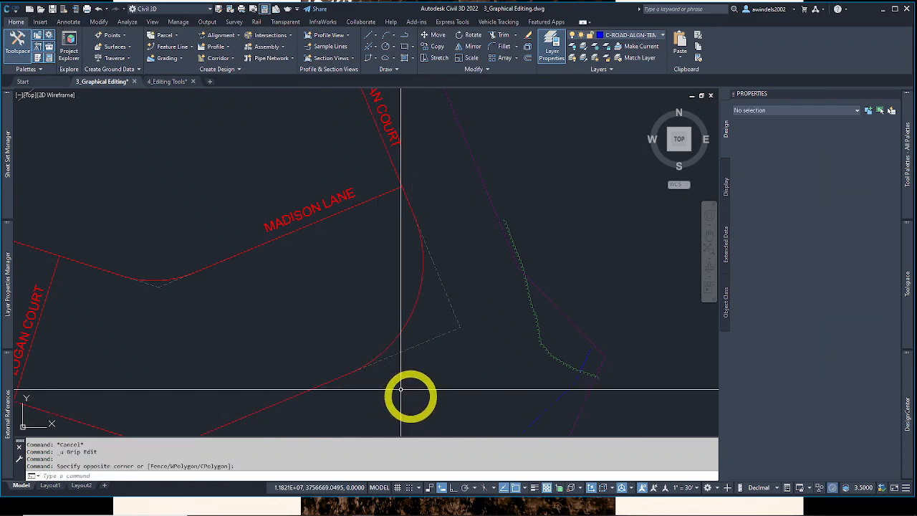
pyautogui.press('Delete')
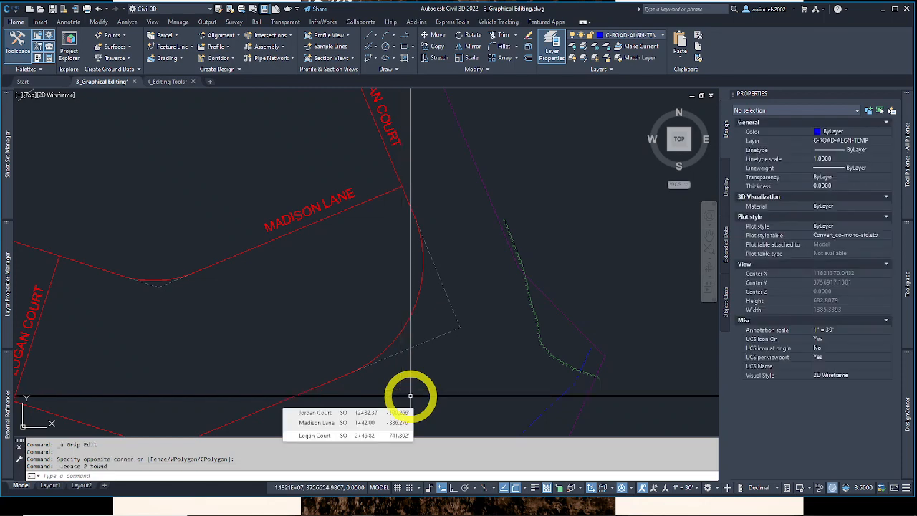
# Step: Select the Jordan Court alignment so its grips are available from the northern tangents to its west end
pyautogui.moveTo(404, 350); pyautogui.dragTo(559, 232, button='middle')
pyautogui.press('Escape')
pyautogui.click(244, 317)
pyautogui.click(212, 281)
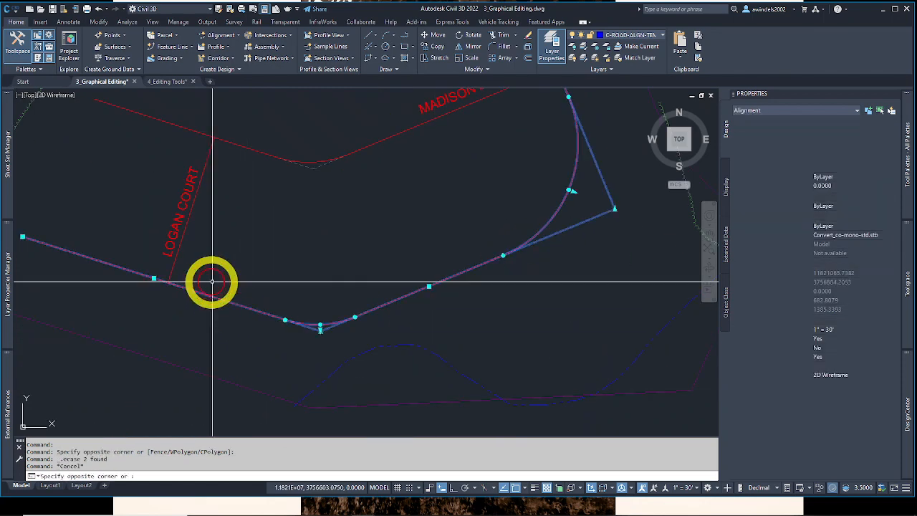
pyautogui.click(251, 311)
pyautogui.scroll(-2, 260, 318)
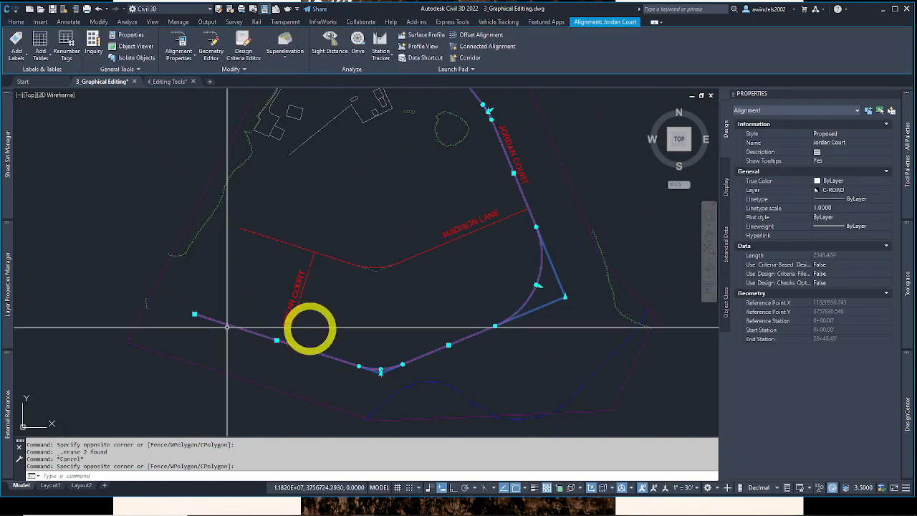
pyautogui.moveTo(504, 231); pyautogui.dragTo(523, 272, button='middle')
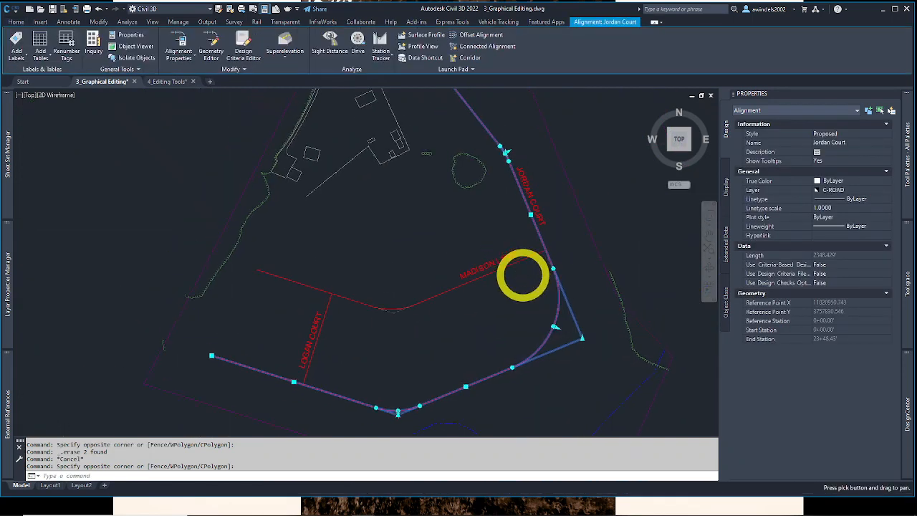
# Step: Stretch the midpoint grip of Jordan Court's tangent north of the large curve outward, east of Madison Lane's end
pyautogui.click(529, 213)
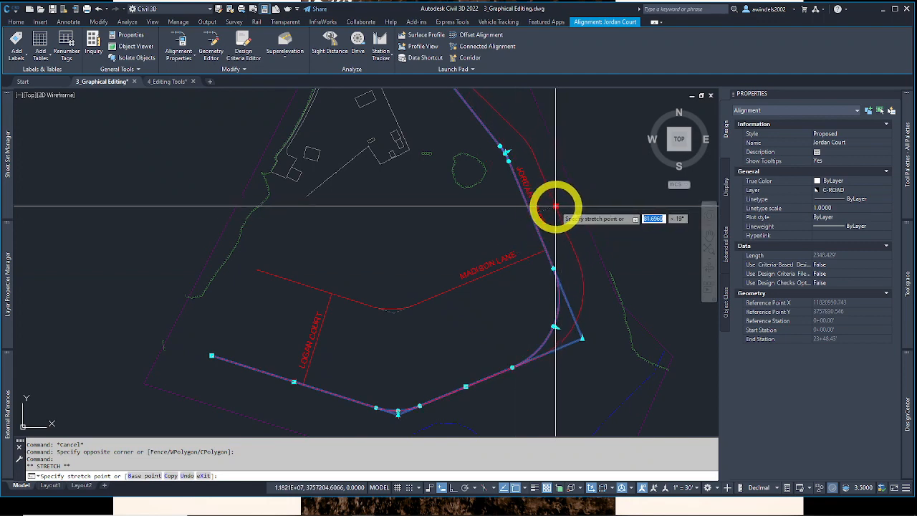
pyautogui.moveTo(555, 204); pyautogui.dragTo(550, 229, button='middle')
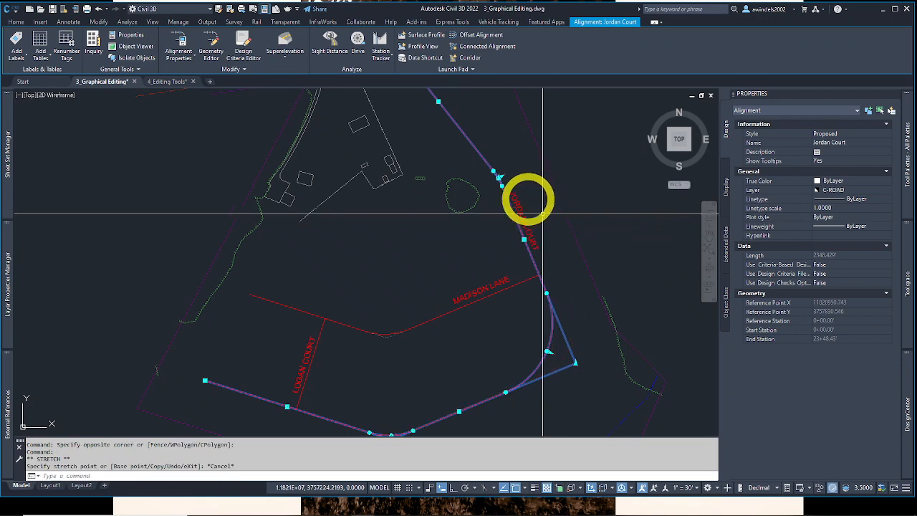
pyautogui.press('Escape')
pyautogui.click(574, 357)
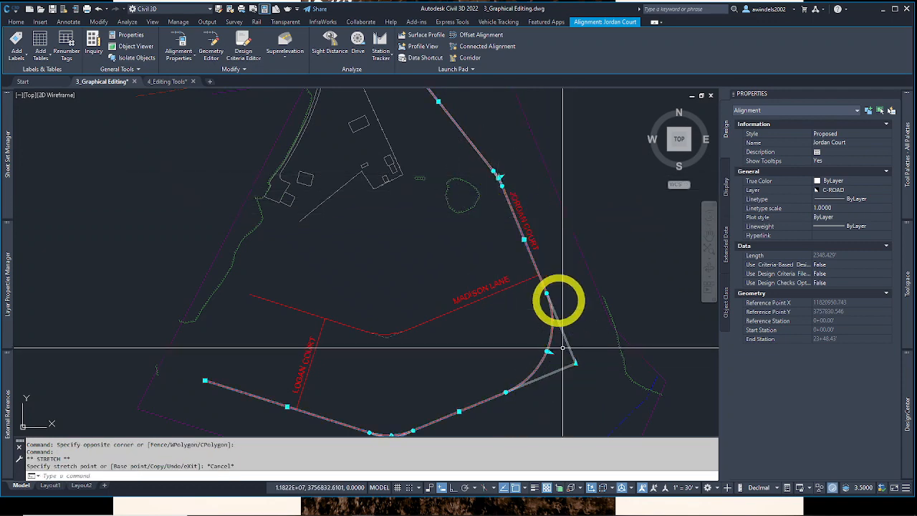
pyautogui.click(552, 229)
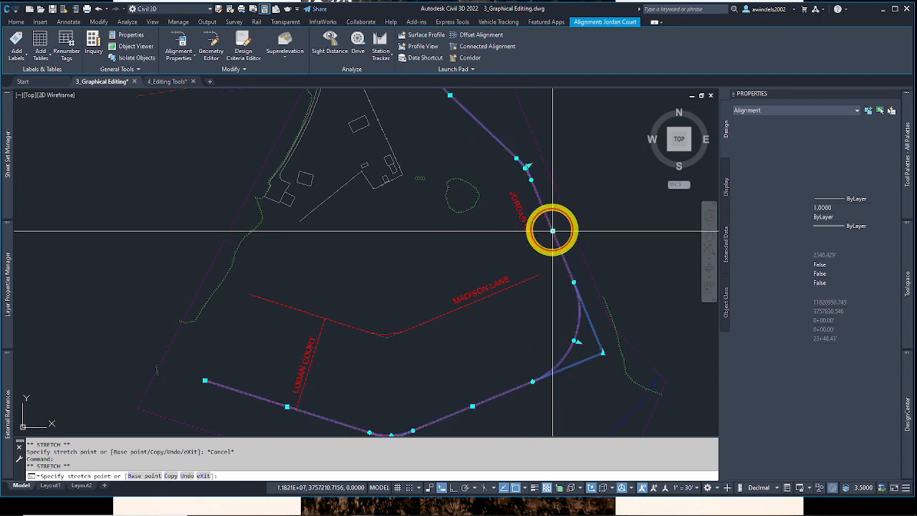
# Step: Stretch Jordan Court's west end point southeast to a spot just south of Logan Court's lower end, and clear the selection
pyautogui.click(205, 382)
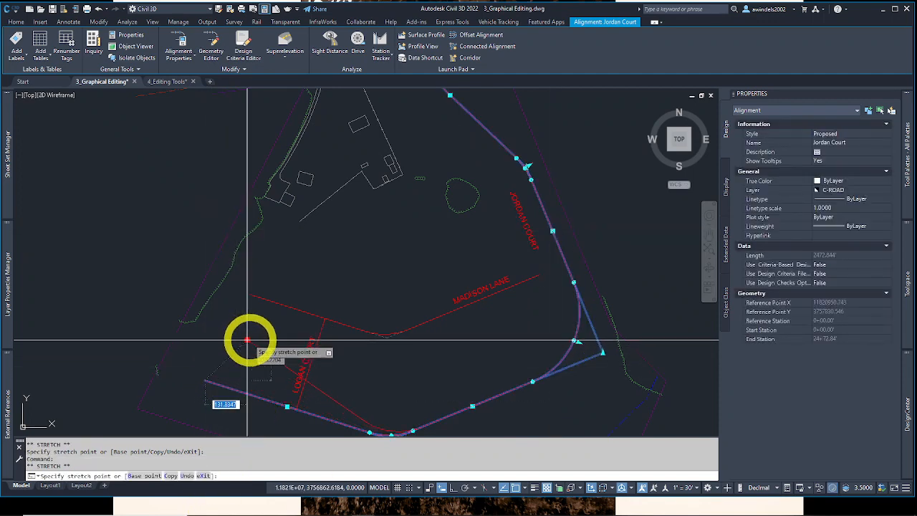
pyautogui.moveTo(231, 348); pyautogui.dragTo(237, 313, button='middle')
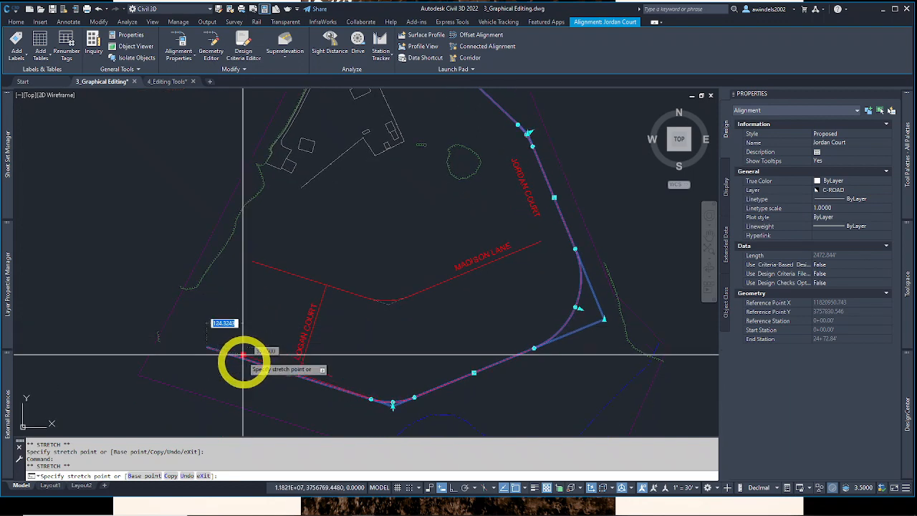
pyautogui.click(274, 396)
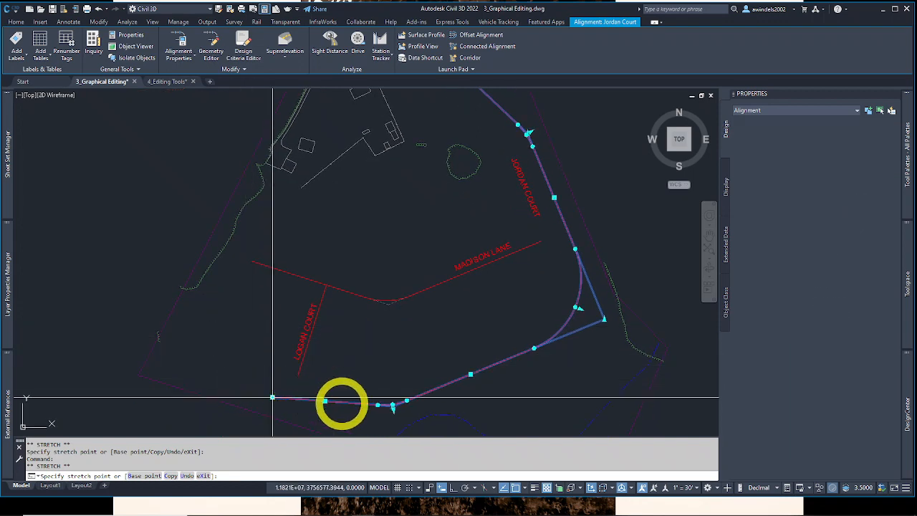
pyautogui.click(272, 397)
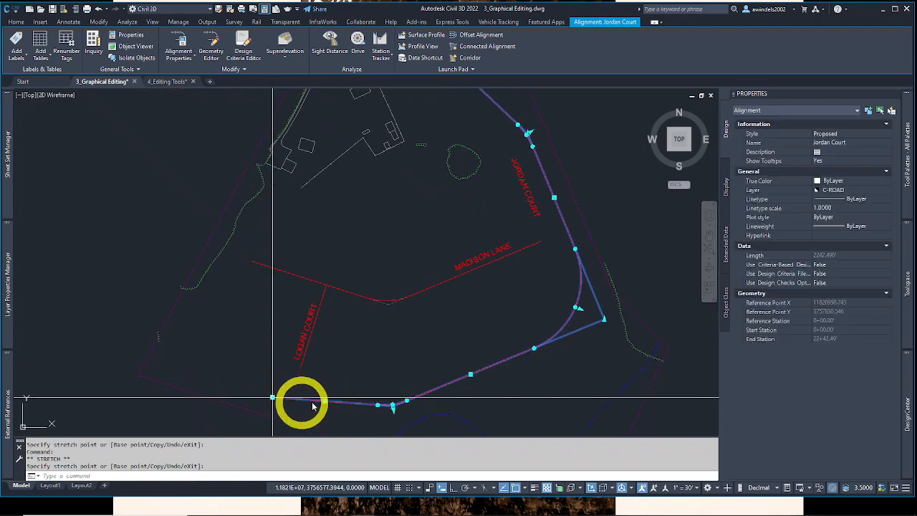
pyautogui.click(272, 397)
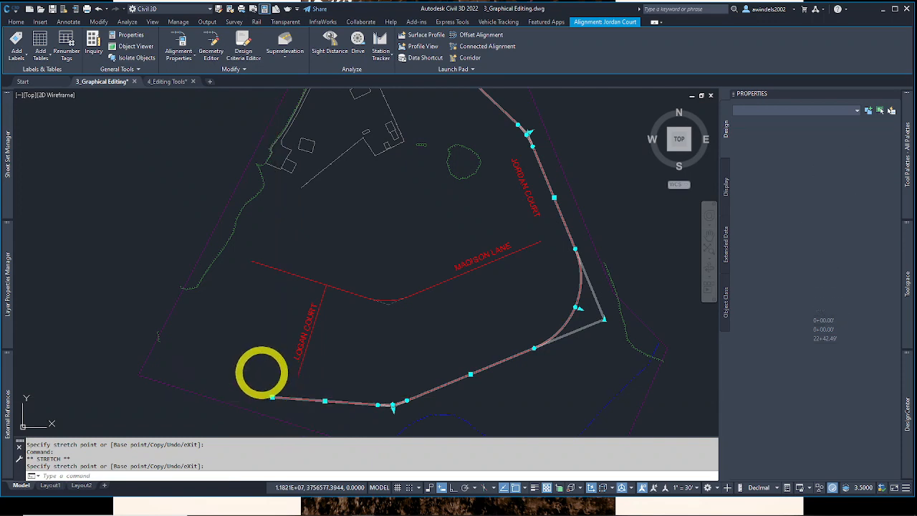
pyautogui.press('Escape')
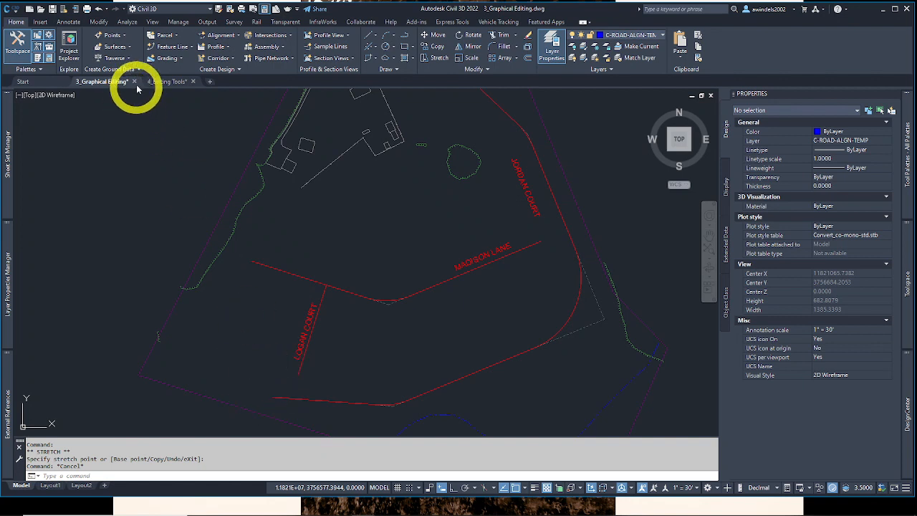
# Step: Close the 3_Graphical Editing drawing and save its changes
pyautogui.doubleClick(310, 340)
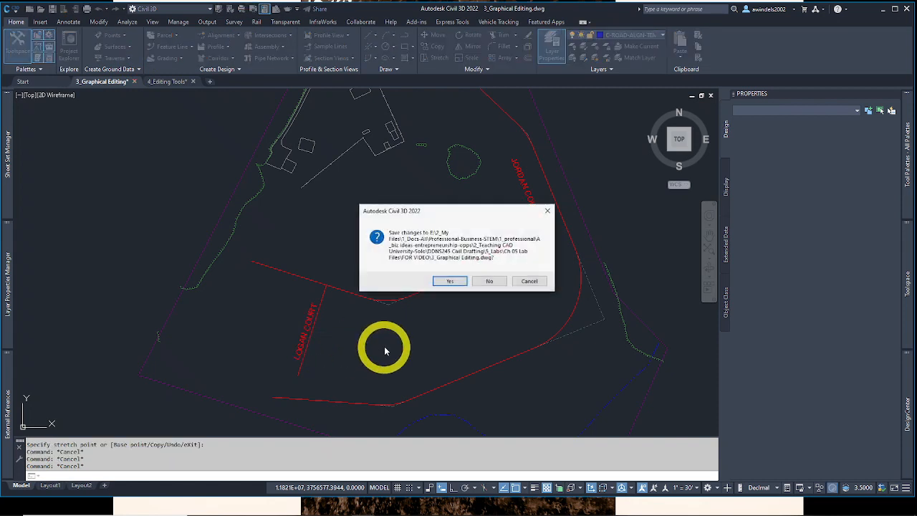
pyautogui.click(441, 279)
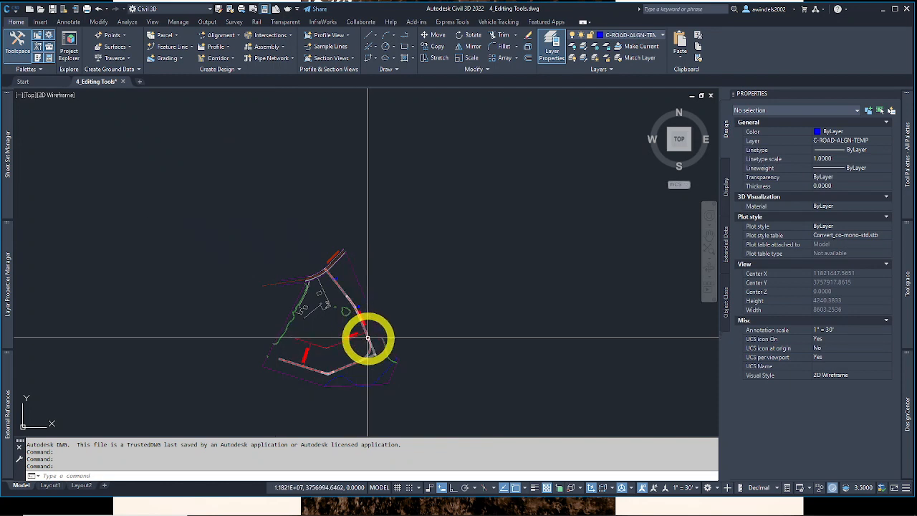
# Step: Select the Jordan Court alignment and open its geometry editing tools
pyautogui.scroll(3, 367, 336)
pyautogui.click(365, 331)
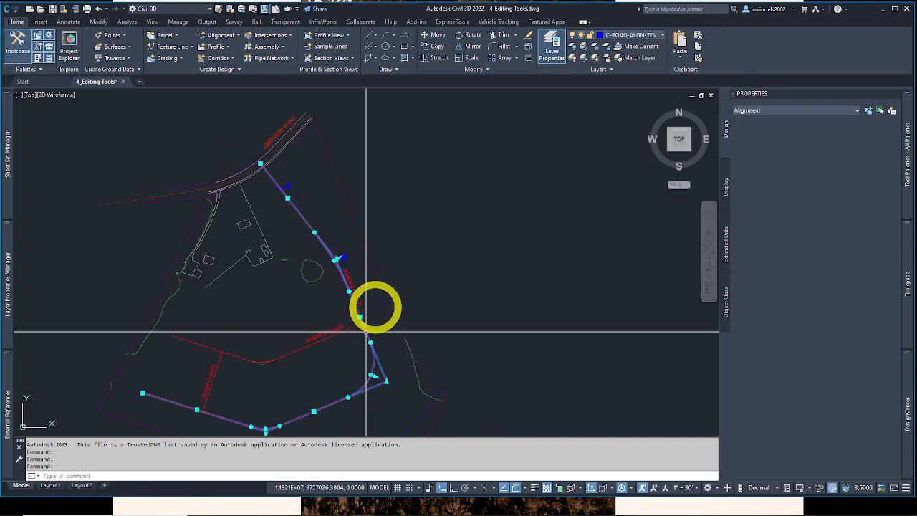
pyautogui.moveTo(365, 332); pyautogui.dragTo(381, 293, button='middle')
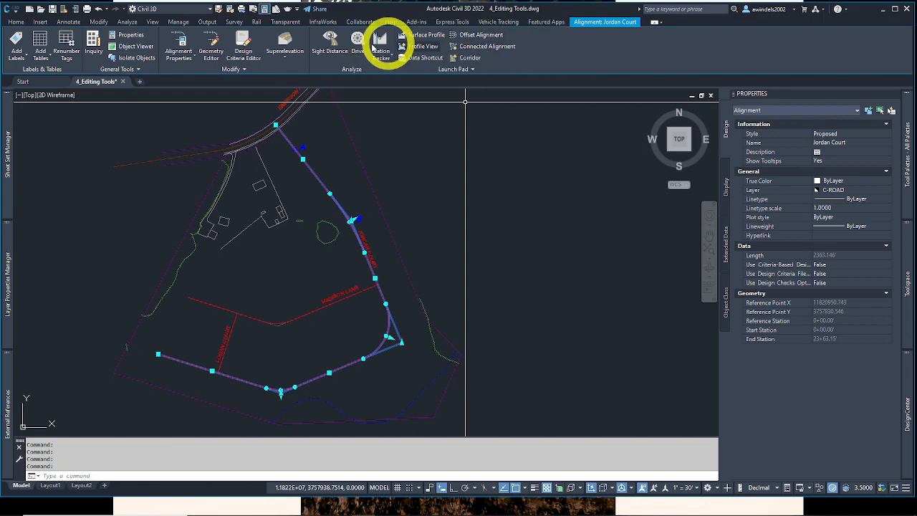
pyautogui.rightClick(331, 173)
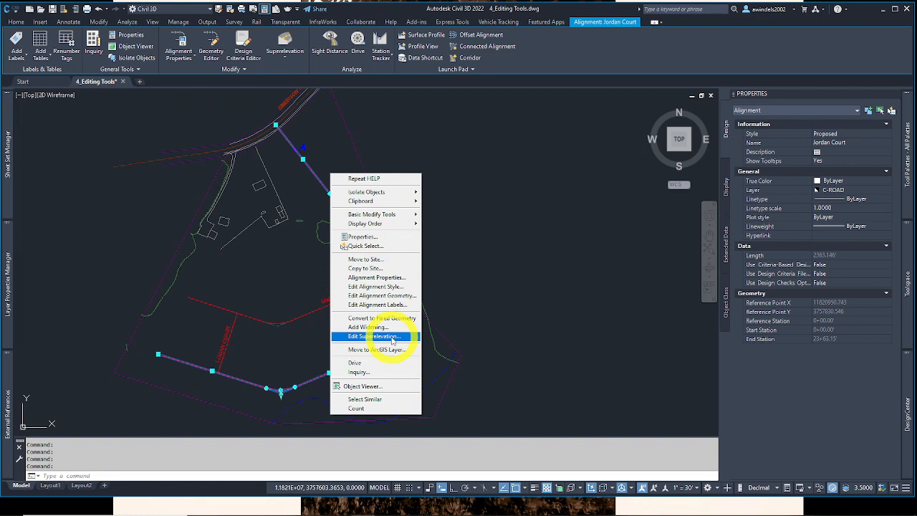
pyautogui.press('Escape')
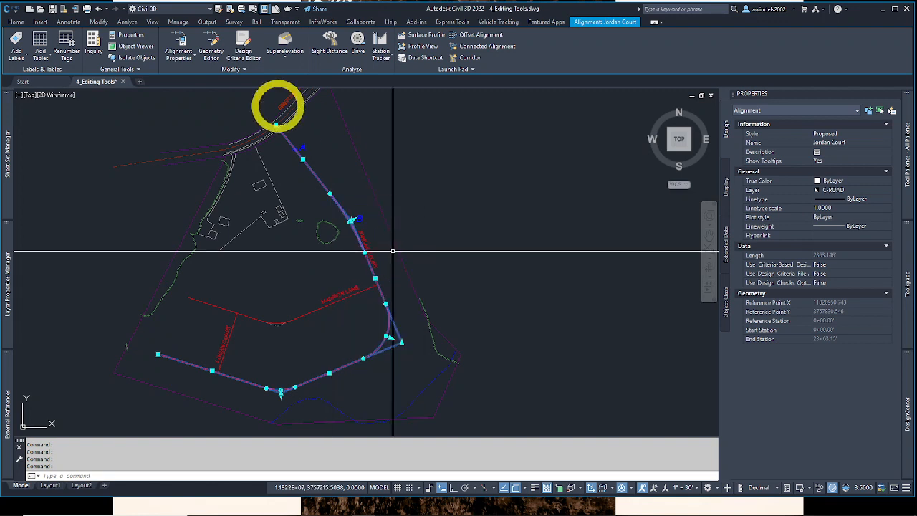
pyautogui.click(217, 47)
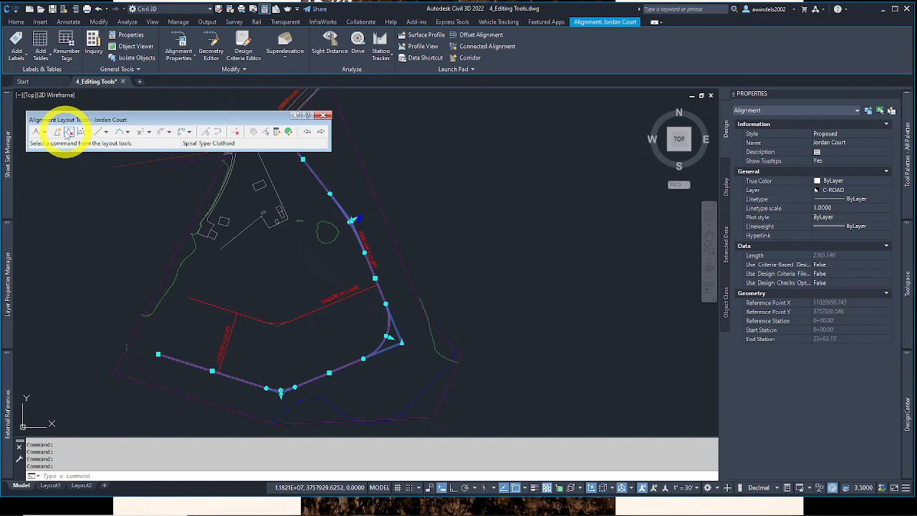
# Step: Insert a PI at point A on Jordan Court's northern tangent, just south of Emerson Road
pyautogui.click(58, 131)
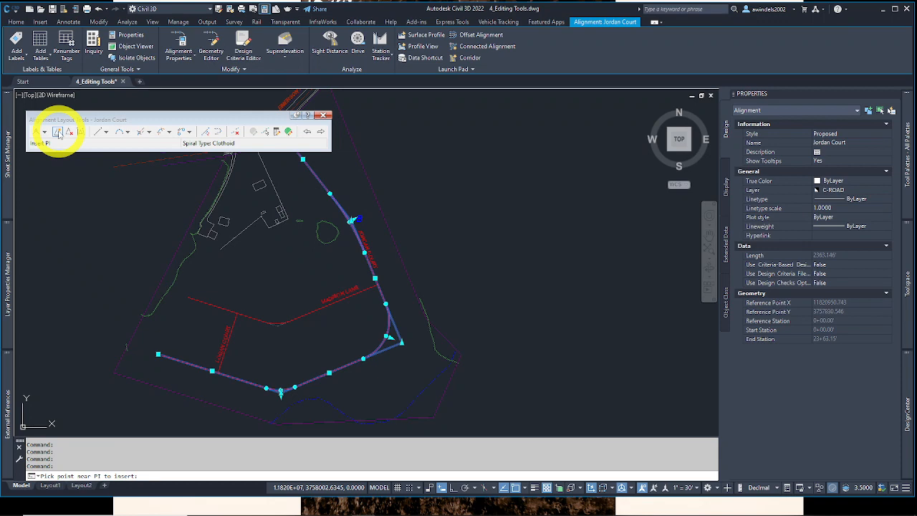
pyautogui.scroll(10, 429, 297)
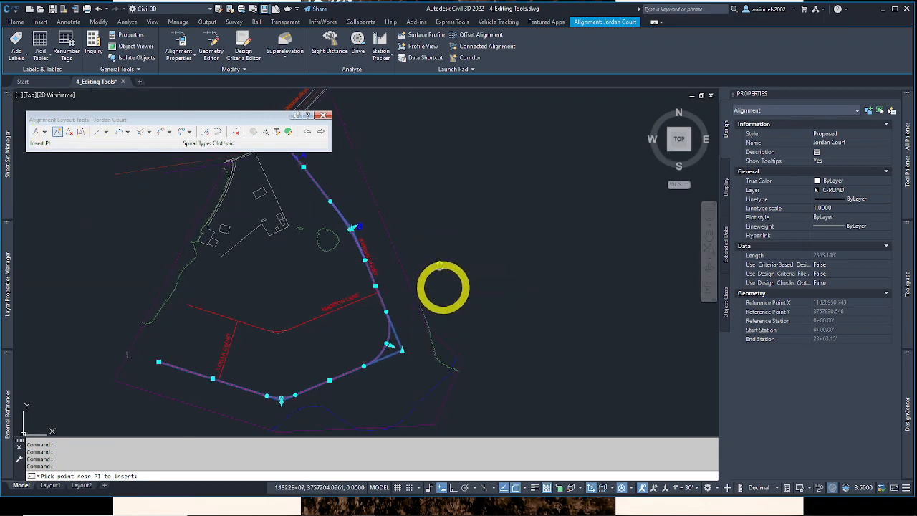
pyautogui.scroll(6, 420, 290)
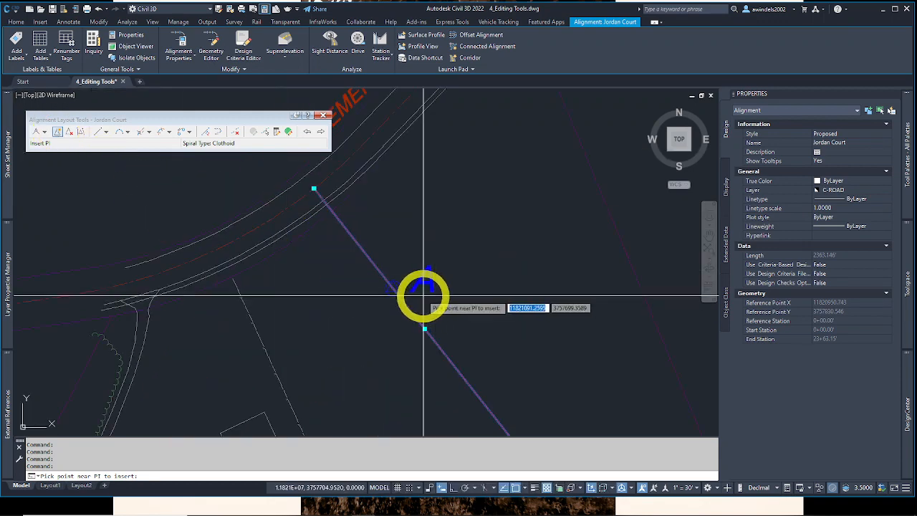
pyautogui.click(365, 264)
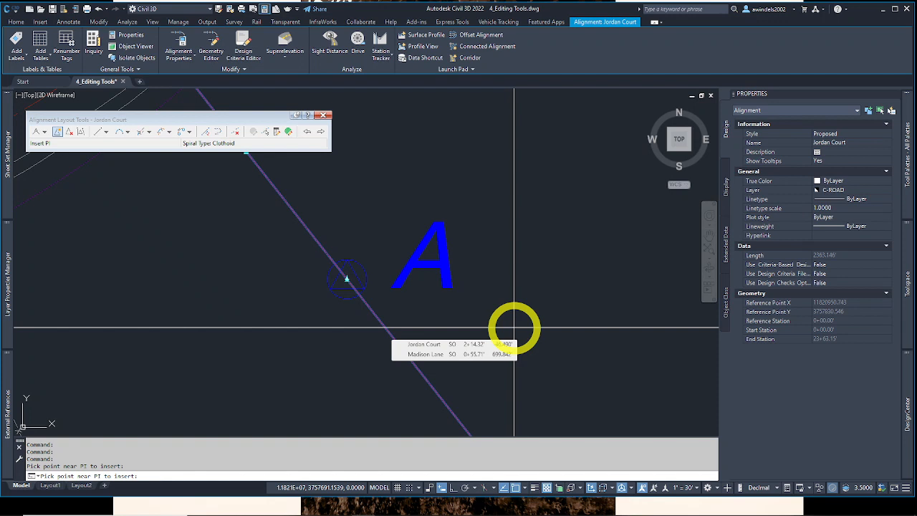
pyautogui.press('Return')
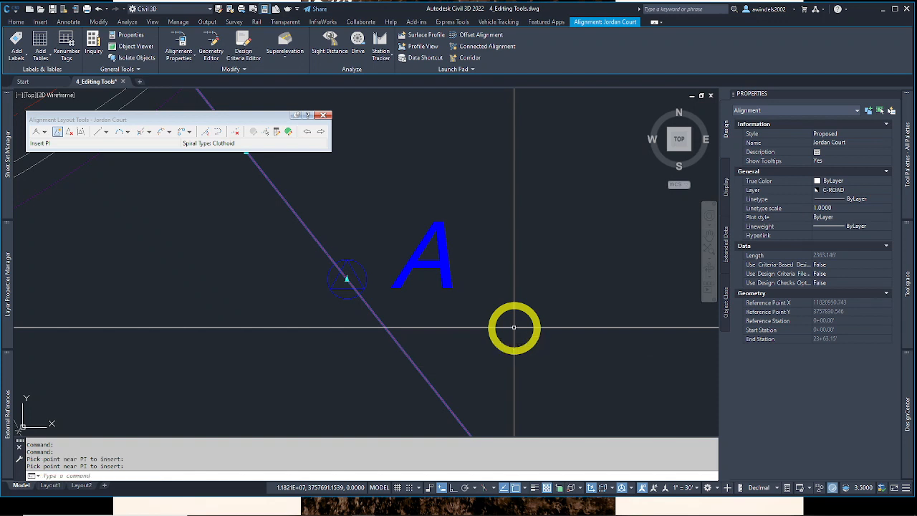
pyautogui.moveTo(521, 327); pyautogui.dragTo(497, 321, button='middle')
pyautogui.scroll(-5, 497, 321)
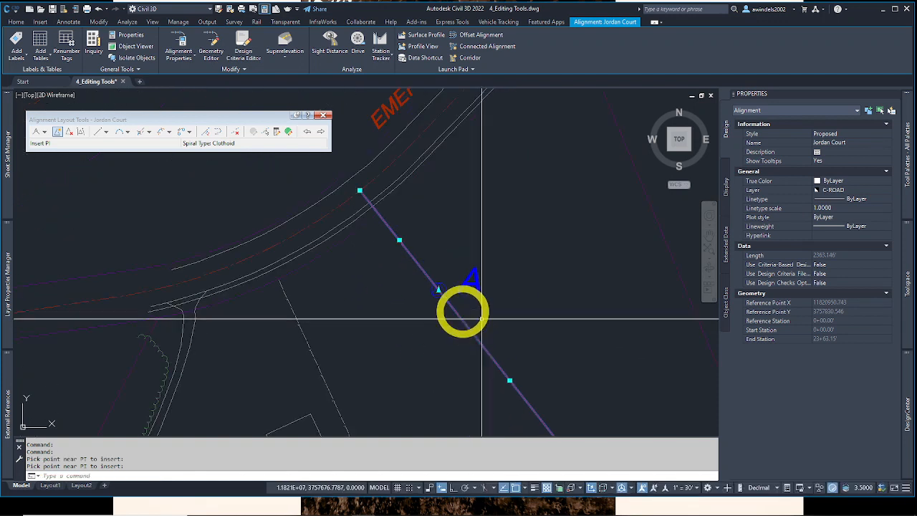
# Step: Try stretching Jordan Court's PI at point A northeast toward the eastern boundary line, and undo the grip edit
pyautogui.click(445, 293)
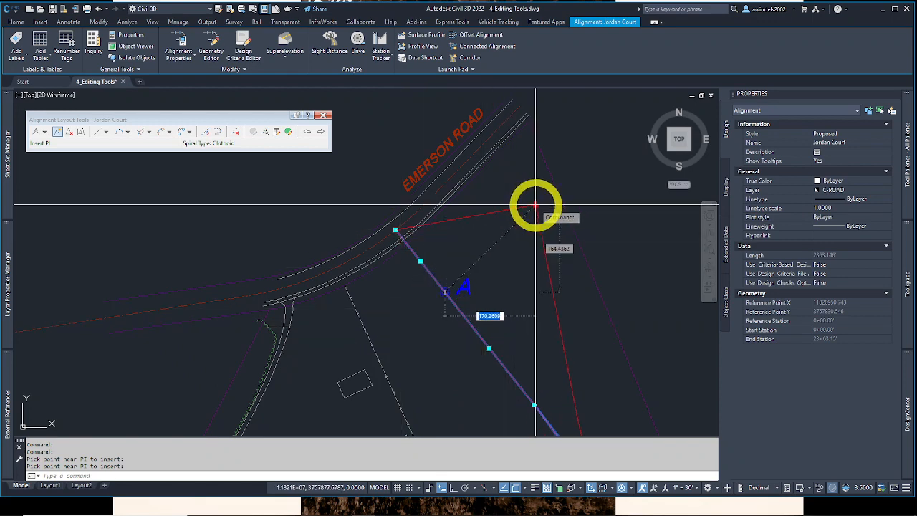
pyautogui.click(536, 206)
pyautogui.press('Return')
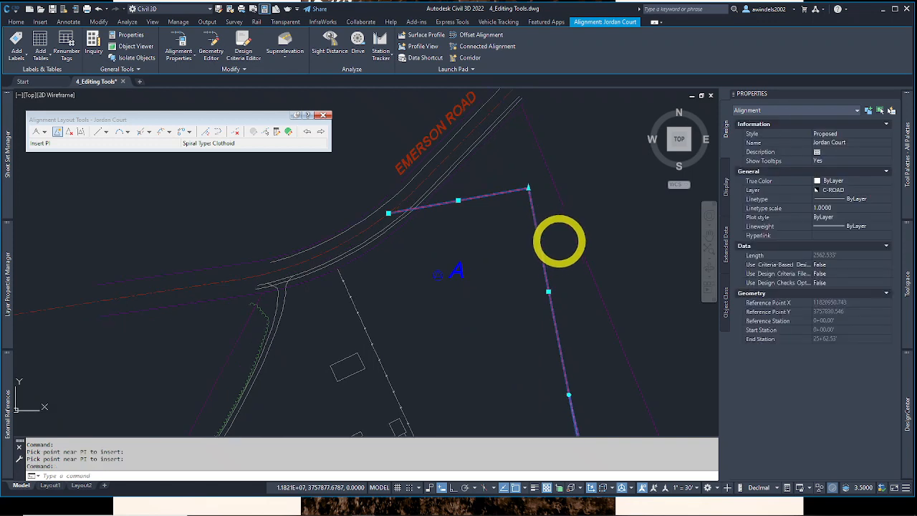
pyautogui.press('Escape')
pyautogui.moveTo(555, 250); pyautogui.dragTo(537, 268, button='middle')
pyautogui.press('Escape')
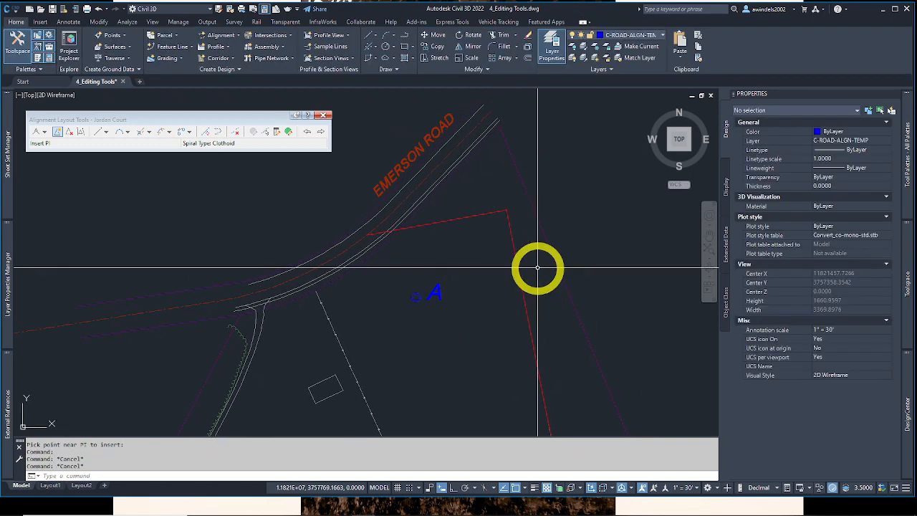
pyautogui.hotkey('ctrl', 'z')
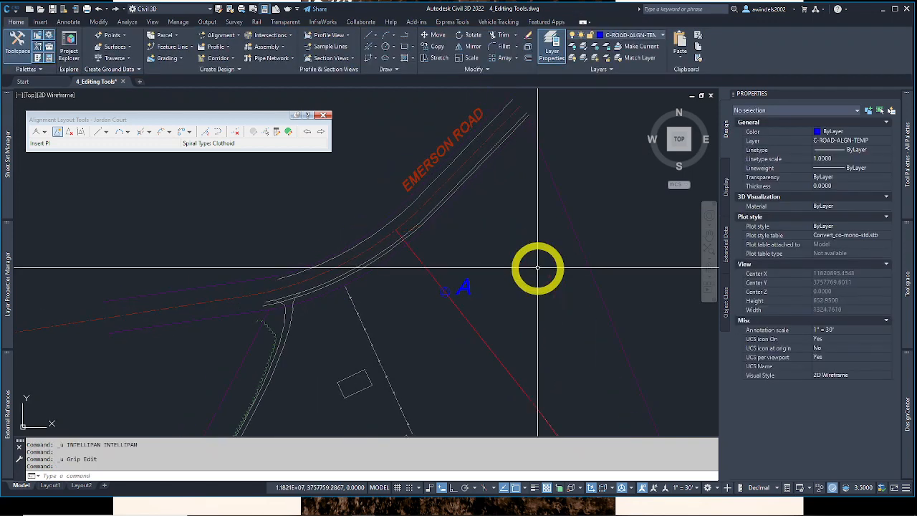
pyautogui.hotkey('ctrl', 'z')
# Step: Delete the Jordan Court tangent sub-entity between point A and the curve near point B
pyautogui.click(539, 274)
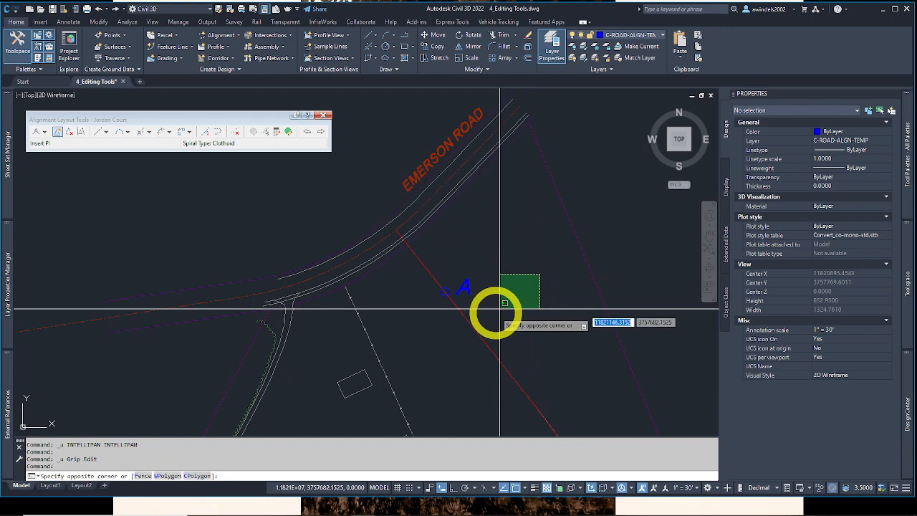
pyautogui.click(481, 347)
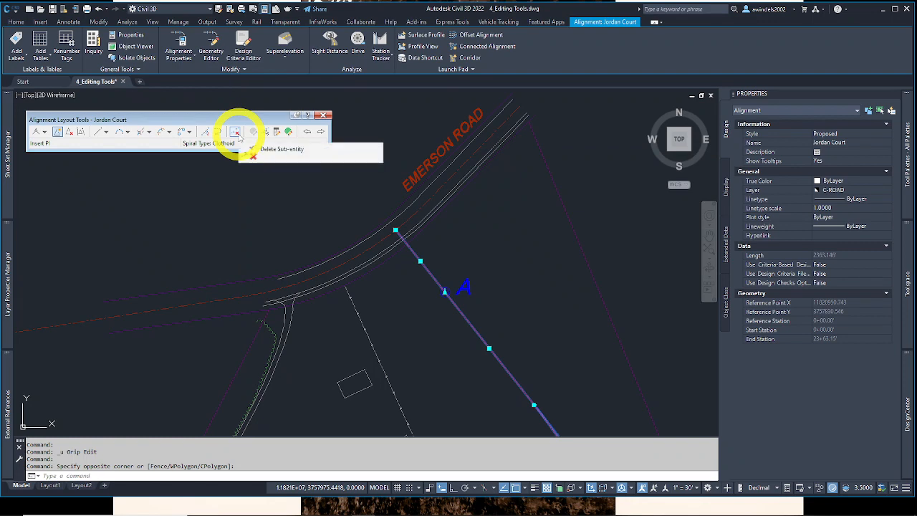
pyautogui.click(236, 133)
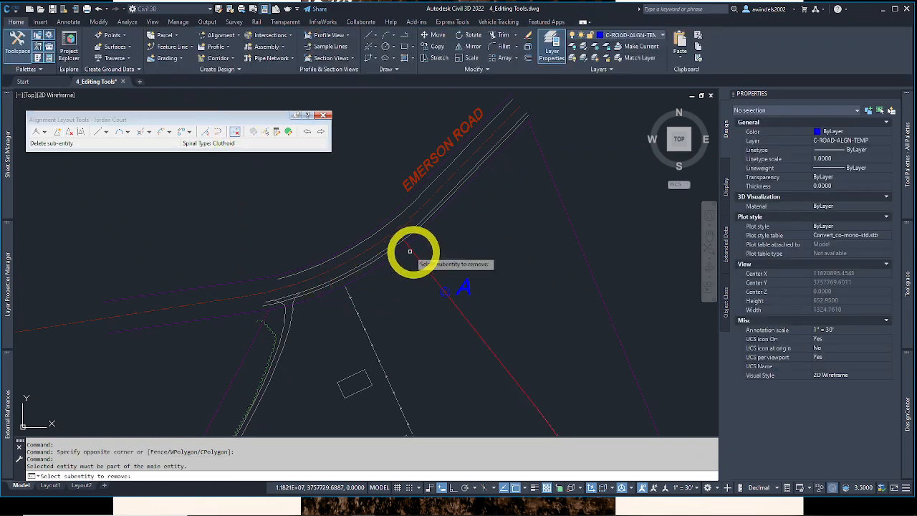
pyautogui.moveTo(494, 323); pyautogui.dragTo(415, 260, button='middle')
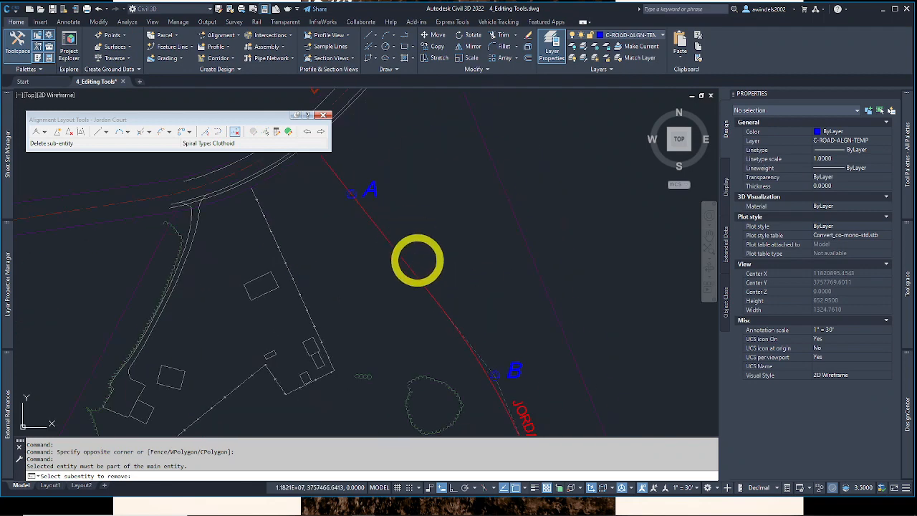
pyautogui.click(423, 285)
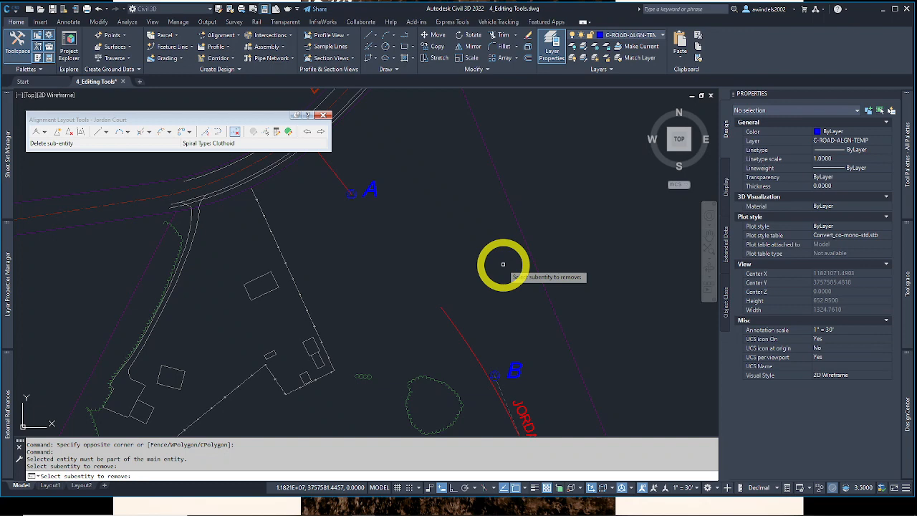
# Step: Delete the Jordan Court curve sub-entity near point B and end the sub-entity removal
pyautogui.scroll(-2, 502, 287)
pyautogui.moveTo(500, 285); pyautogui.dragTo(429, 239, button='middle')
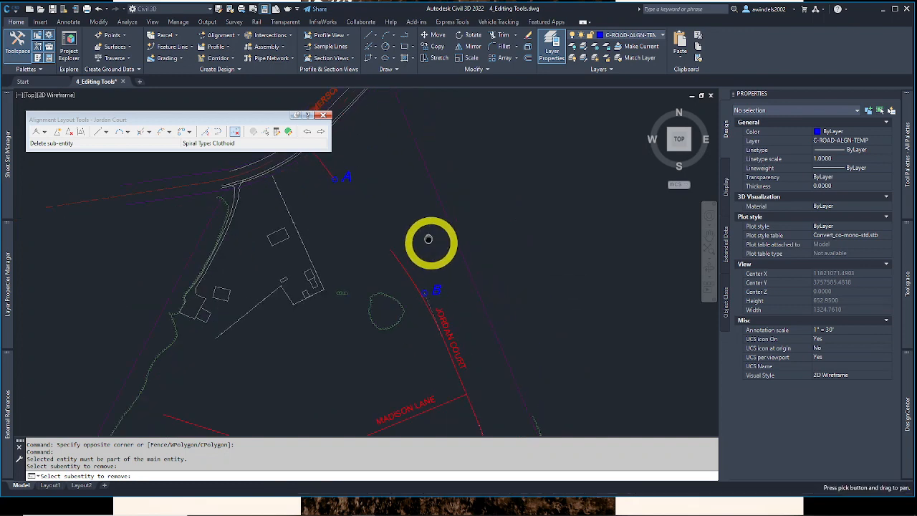
pyautogui.click(405, 272)
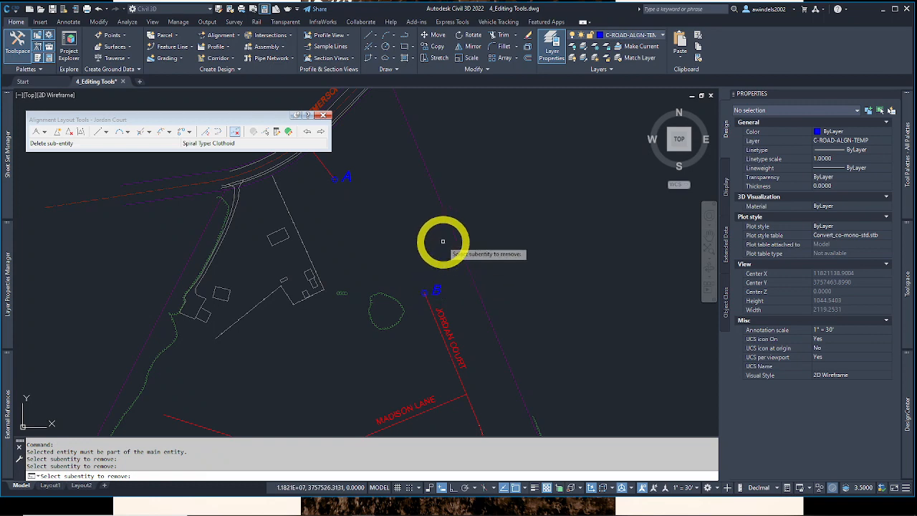
pyautogui.moveTo(432, 245); pyautogui.dragTo(342, 219, button='middle')
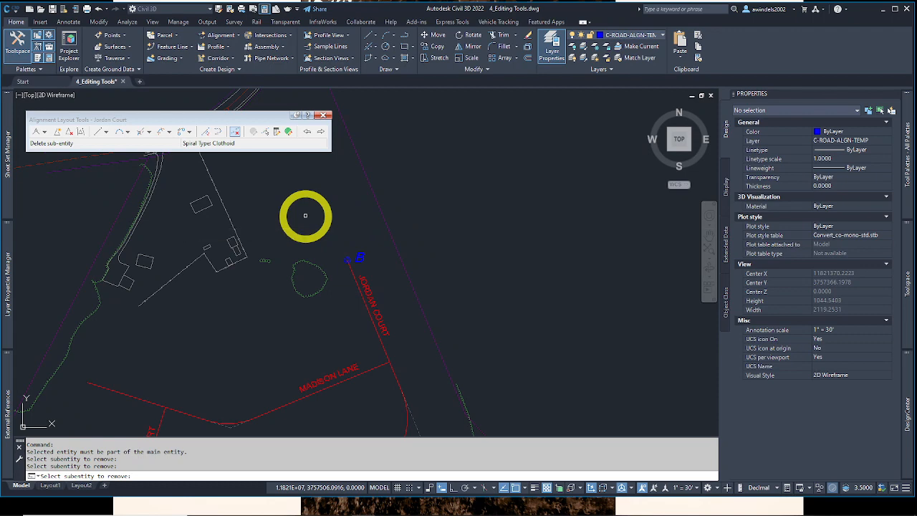
pyautogui.press('Escape')
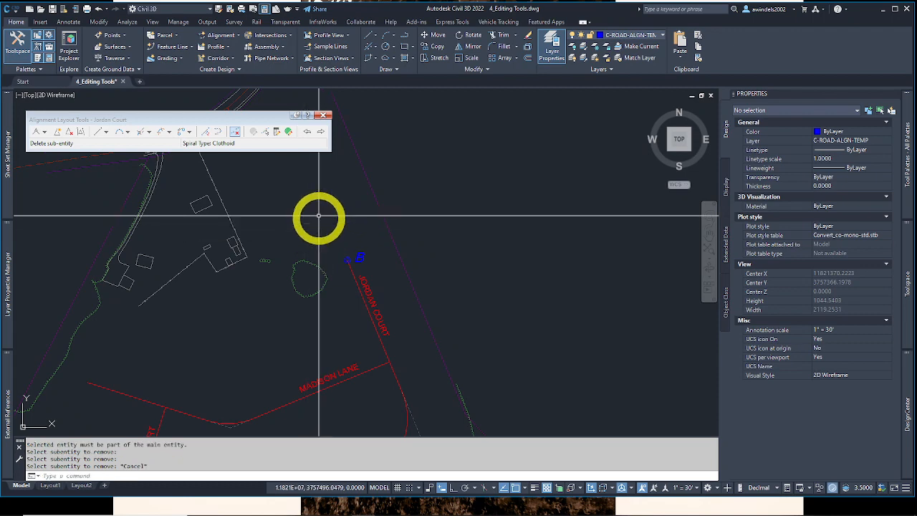
# Step: Add a counterclockwise floating curve from the end of Jordan Court's tangent at point A, with radius 100 and length 100
pyautogui.moveTo(324, 222); pyautogui.dragTo(394, 284, button='middle')
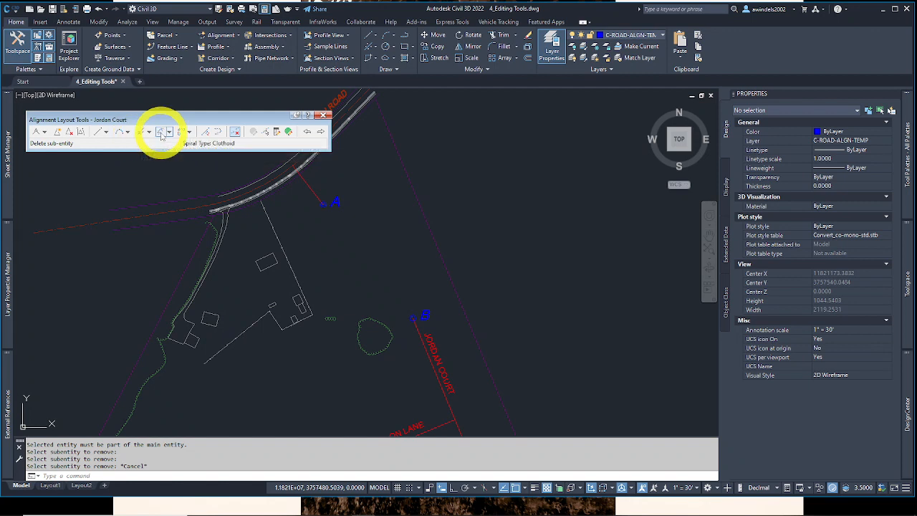
pyautogui.click(150, 131)
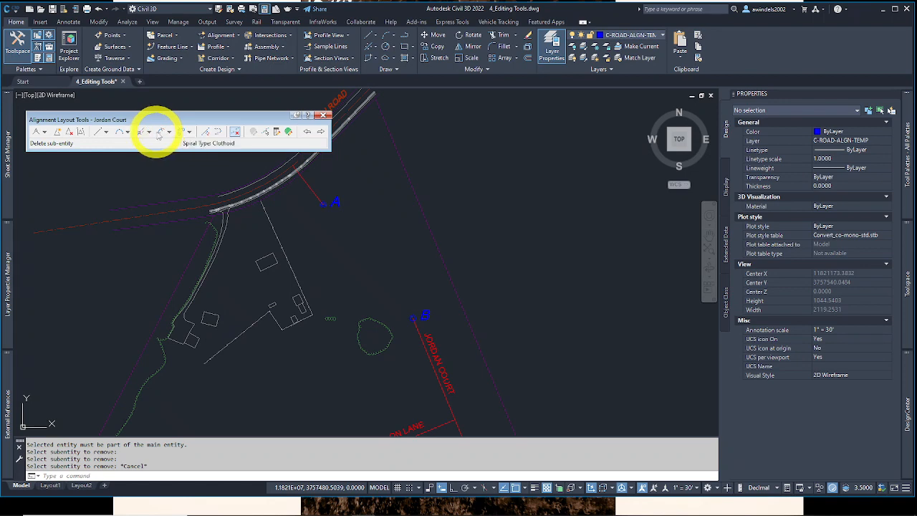
pyautogui.click(169, 132)
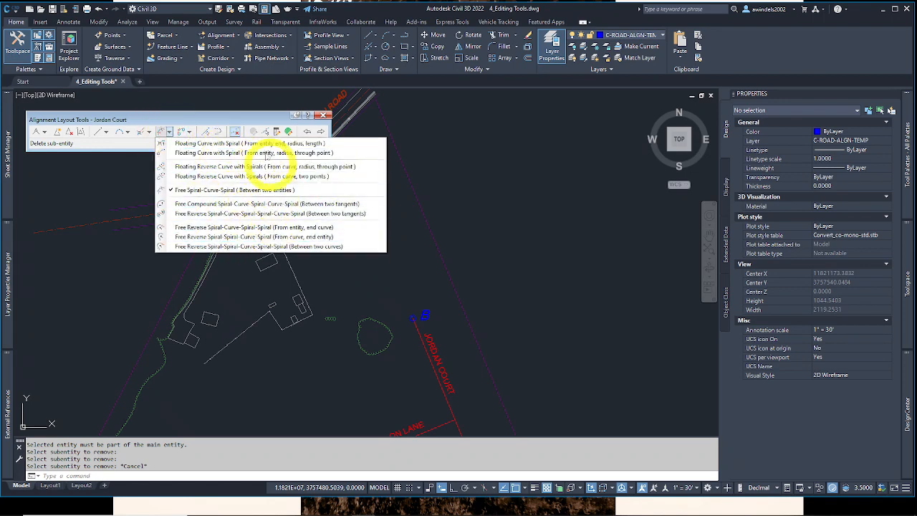
pyautogui.click(123, 131)
pyautogui.click(129, 133)
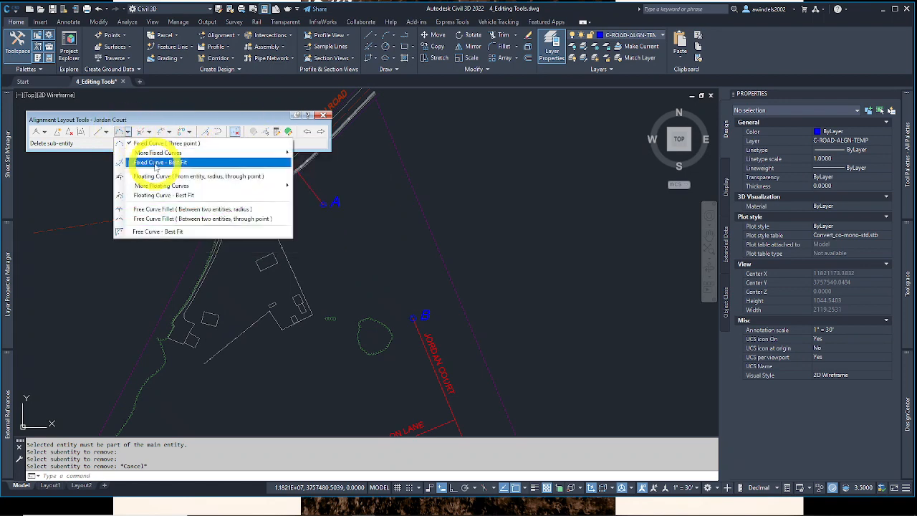
pyautogui.moveTo(183, 188)
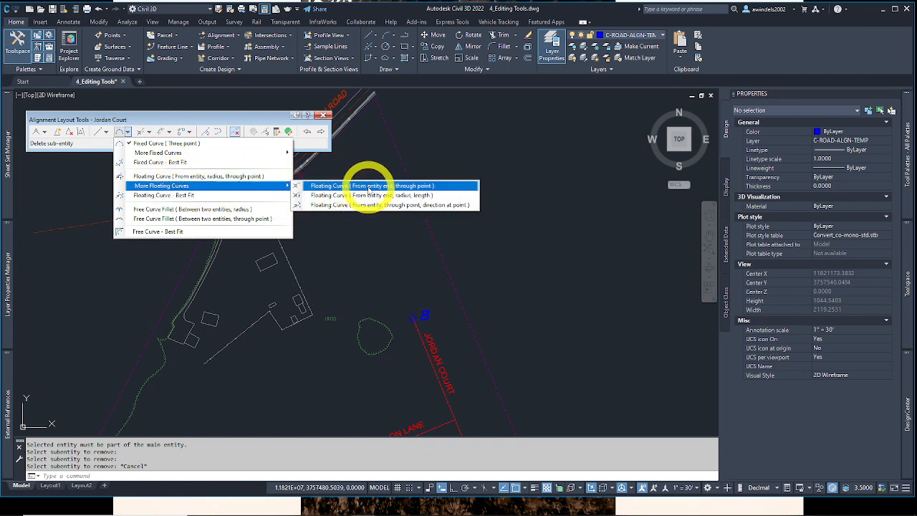
pyautogui.click(452, 197)
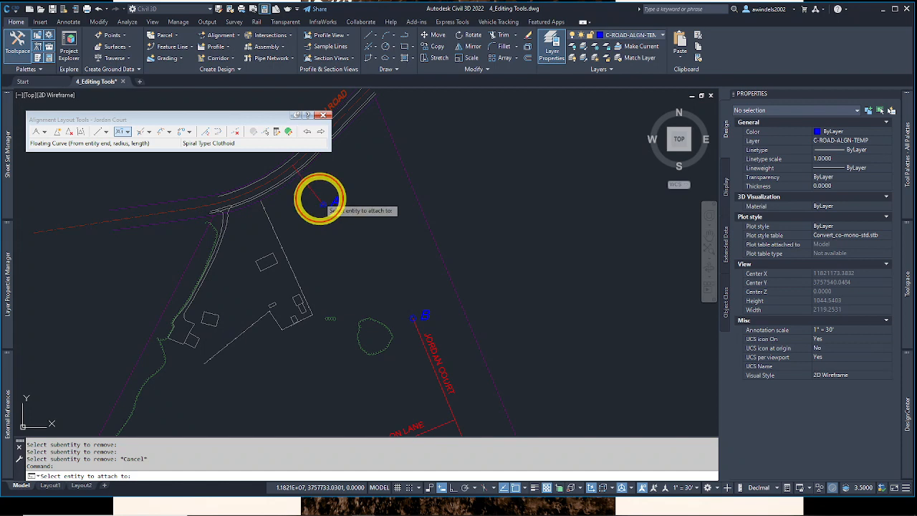
pyautogui.click(322, 205)
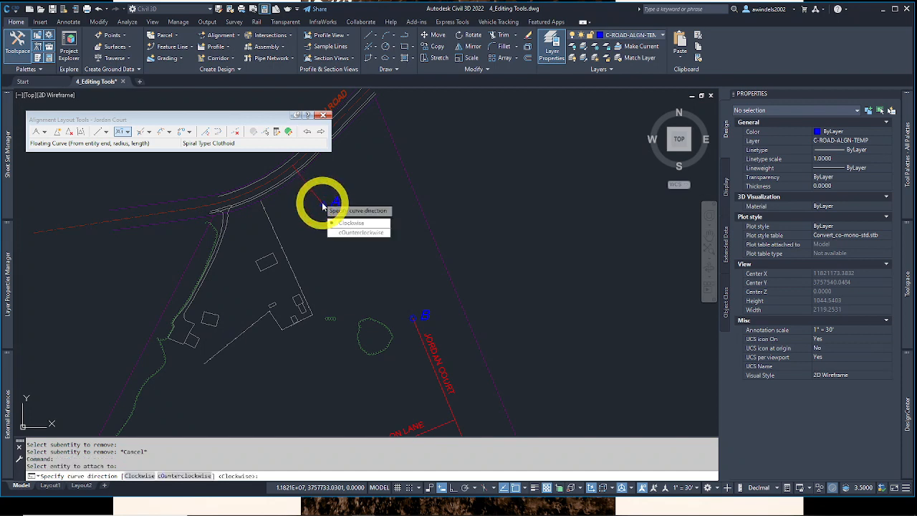
pyautogui.click(348, 234)
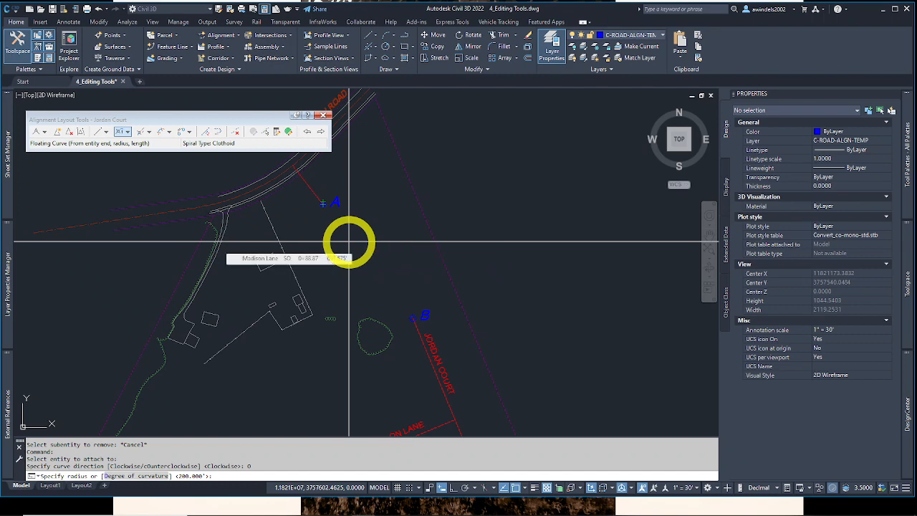
pyautogui.write('100')
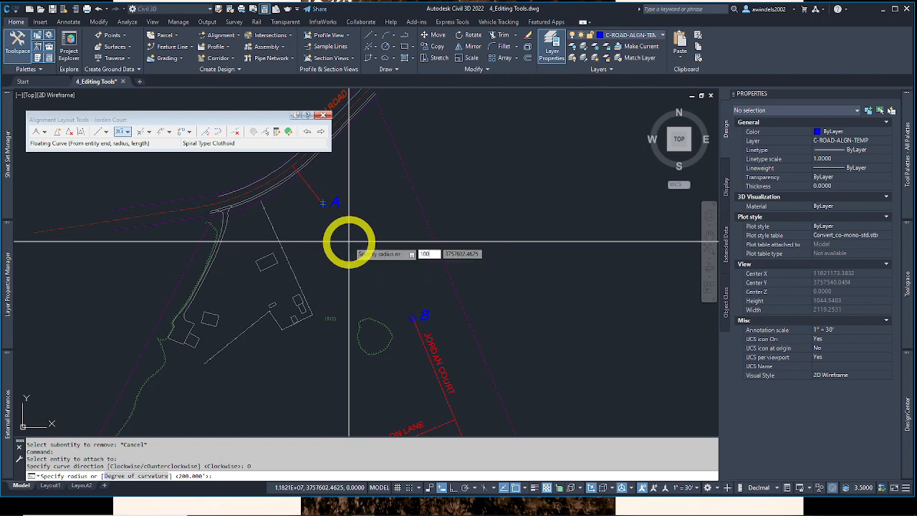
pyautogui.press('Return')
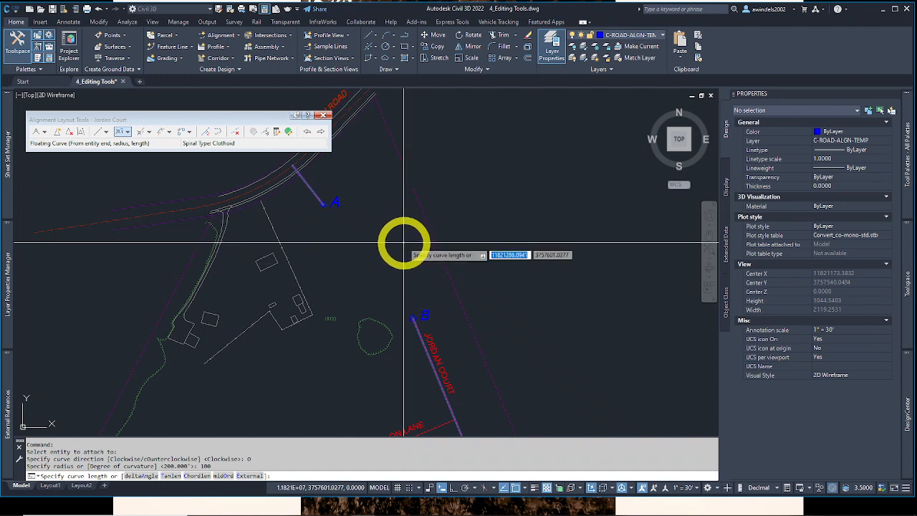
pyautogui.write('100')
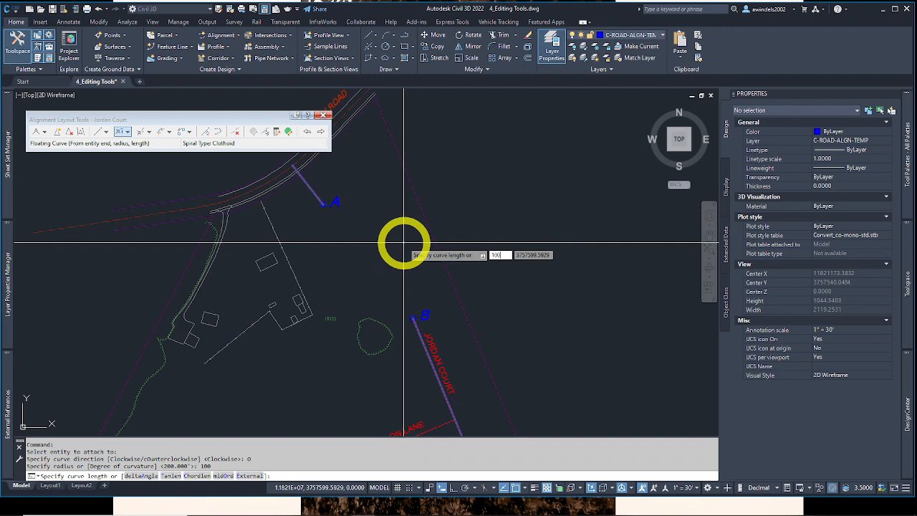
pyautogui.press('Return')
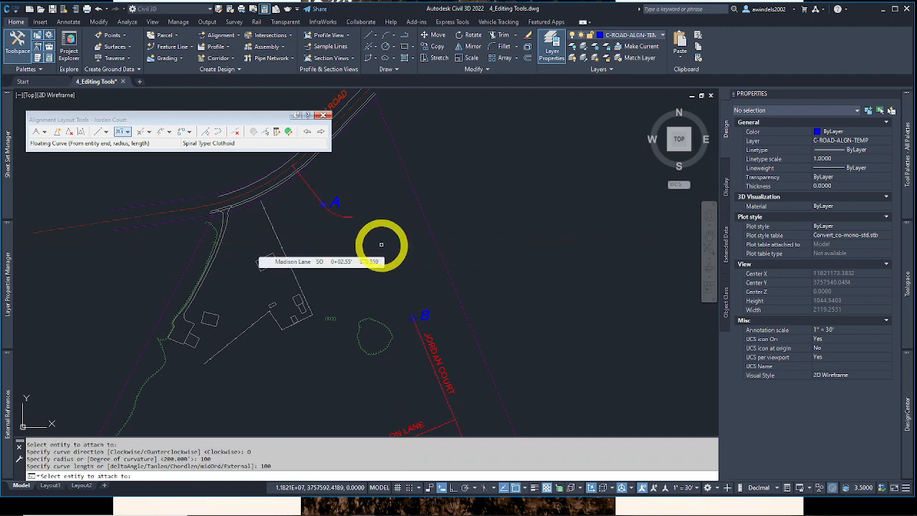
# Step: Add a free curve fillet between the floating curve and the tangent at point B, using a less-than-180 reverse solution and radius 100
pyautogui.scroll(1, 390, 248)
pyautogui.scroll(1, 276, 219)
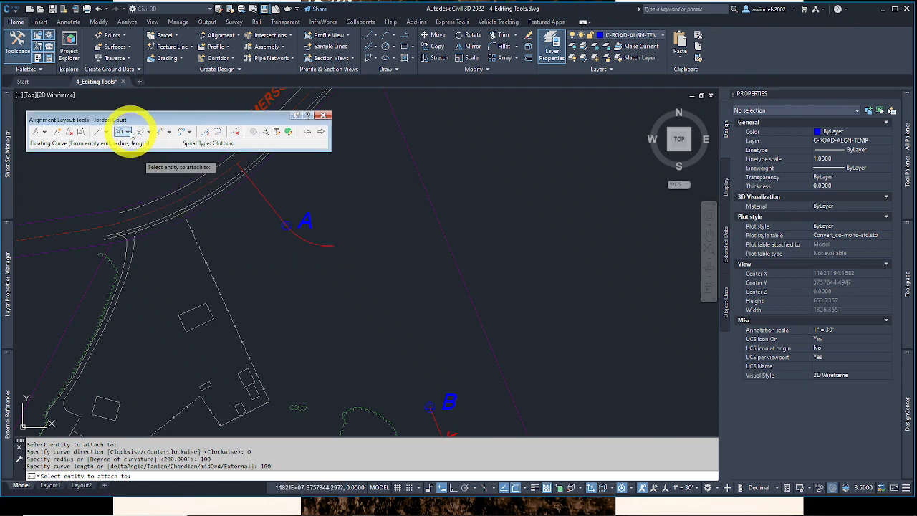
pyautogui.click(129, 132)
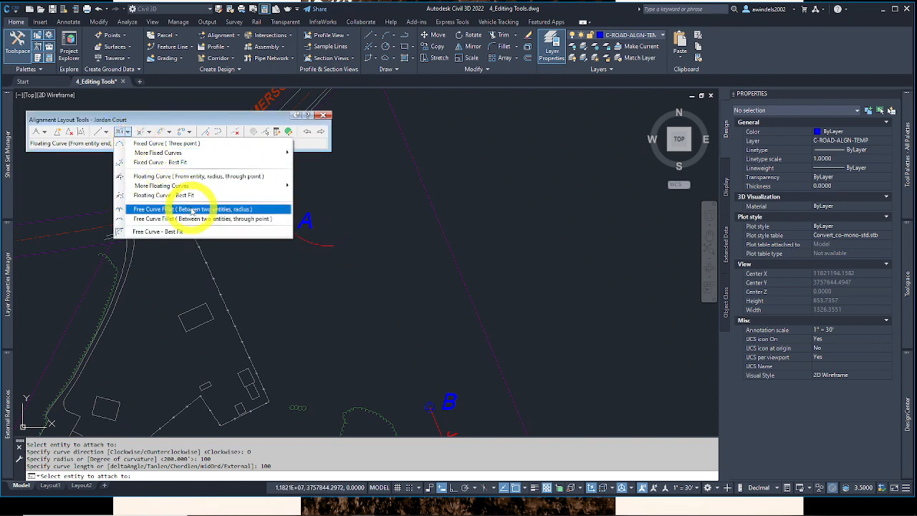
pyautogui.click(261, 210)
pyautogui.scroll(-2, 262, 211)
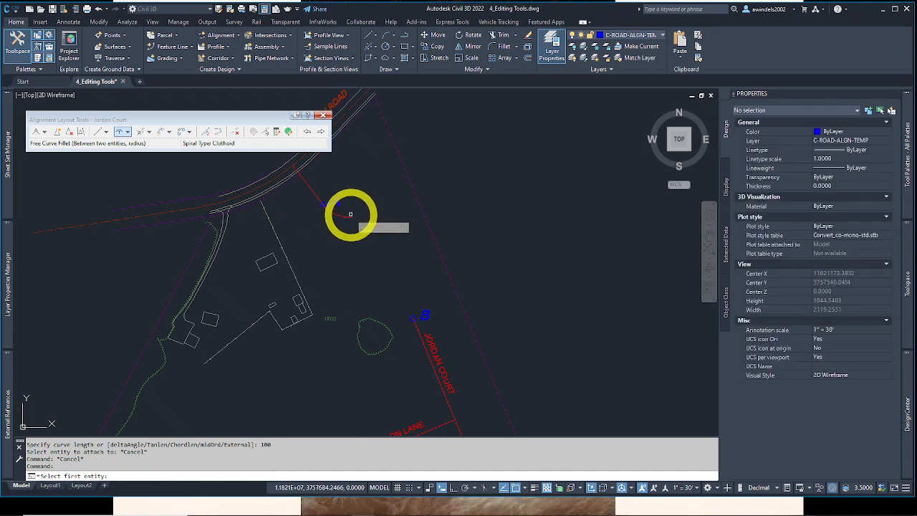
pyautogui.click(350, 216)
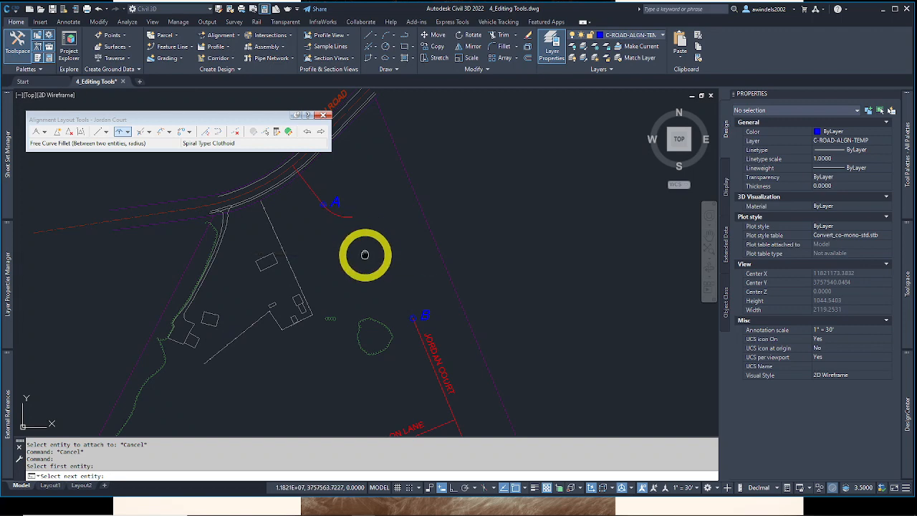
pyautogui.moveTo(364, 254); pyautogui.dragTo(340, 233, button='middle')
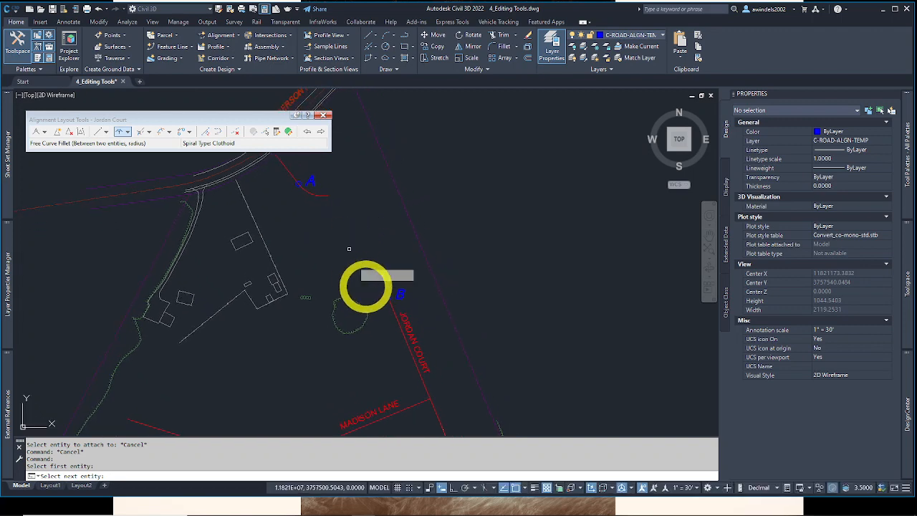
pyautogui.click(390, 307)
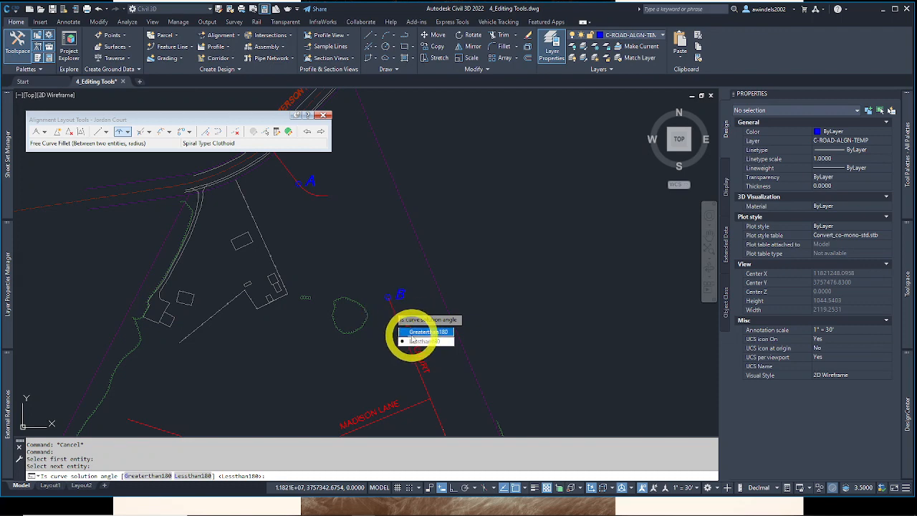
pyautogui.rightClick(349, 346)
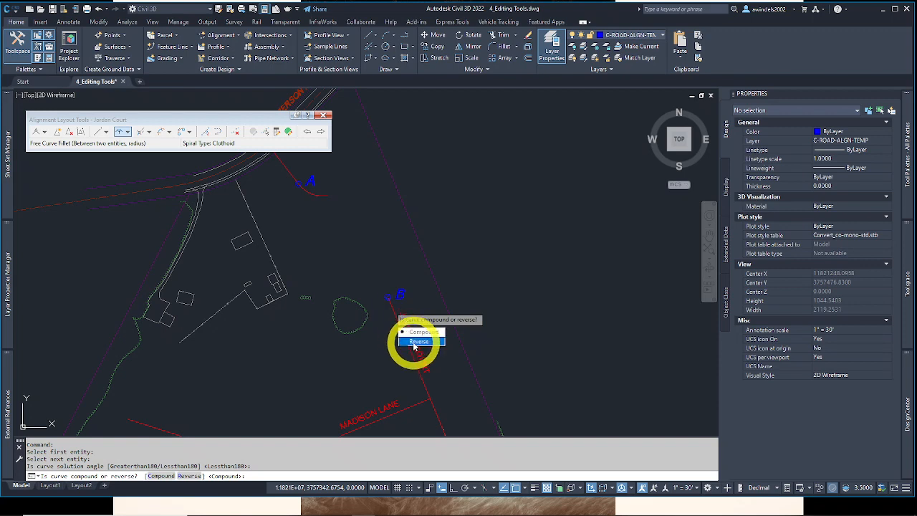
pyautogui.click(416, 341)
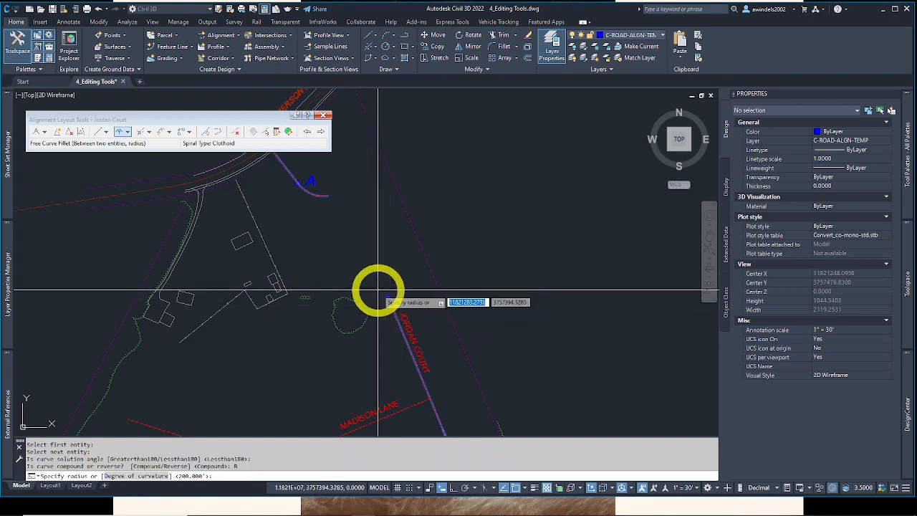
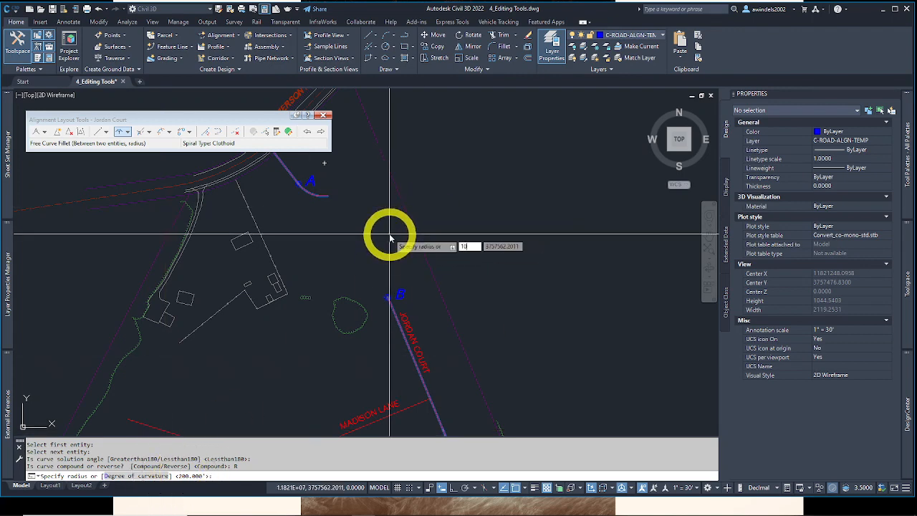
pyautogui.press('Return')
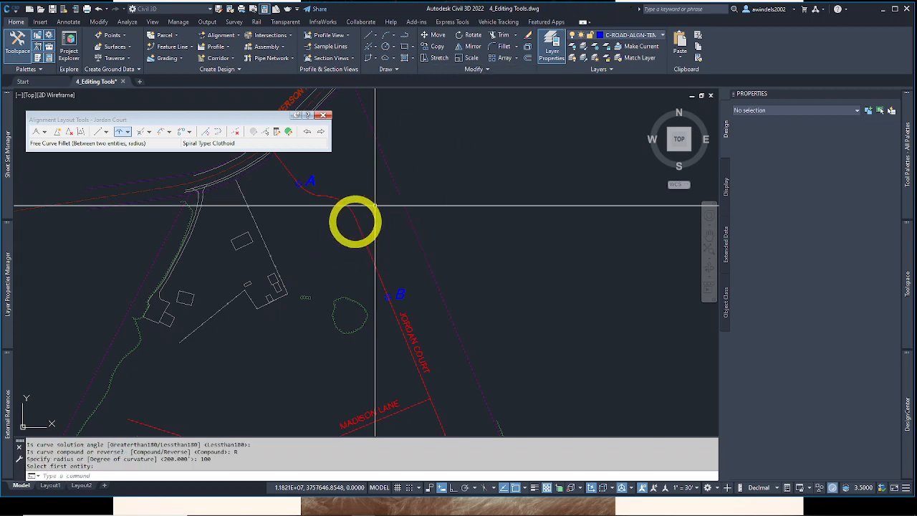
pyautogui.rightClick(350, 214)
# Step: Select Jordan Court and try stretching the reverse curve south of point A by its grip, cancelling the edit
pyautogui.click(349, 210)
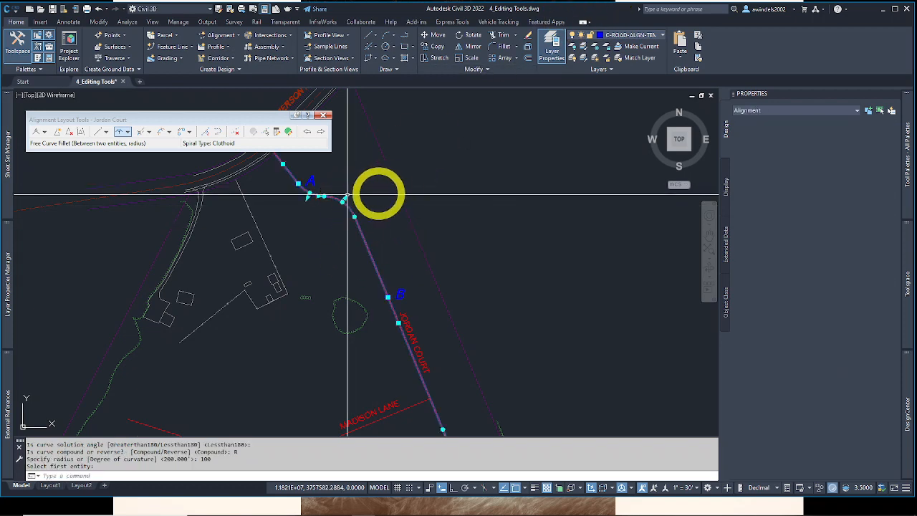
pyautogui.scroll(2, 370, 242)
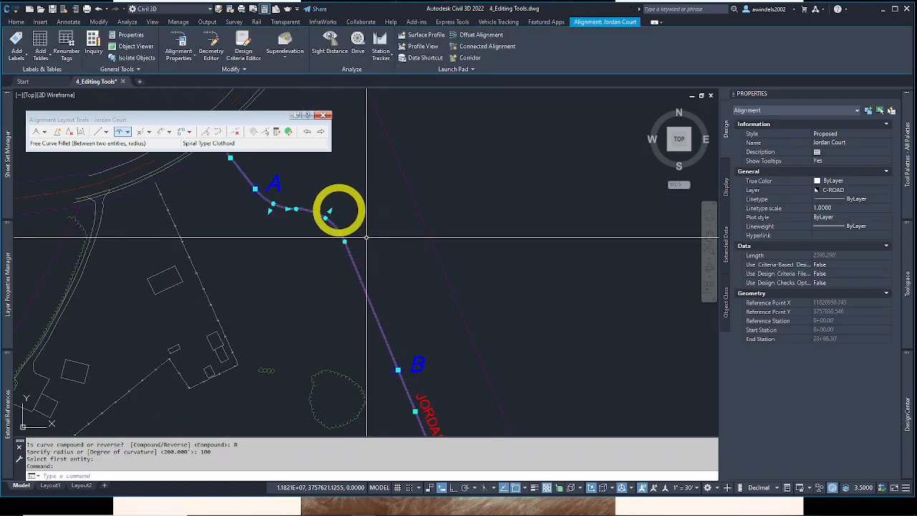
pyautogui.click(329, 214)
pyautogui.press('Escape')
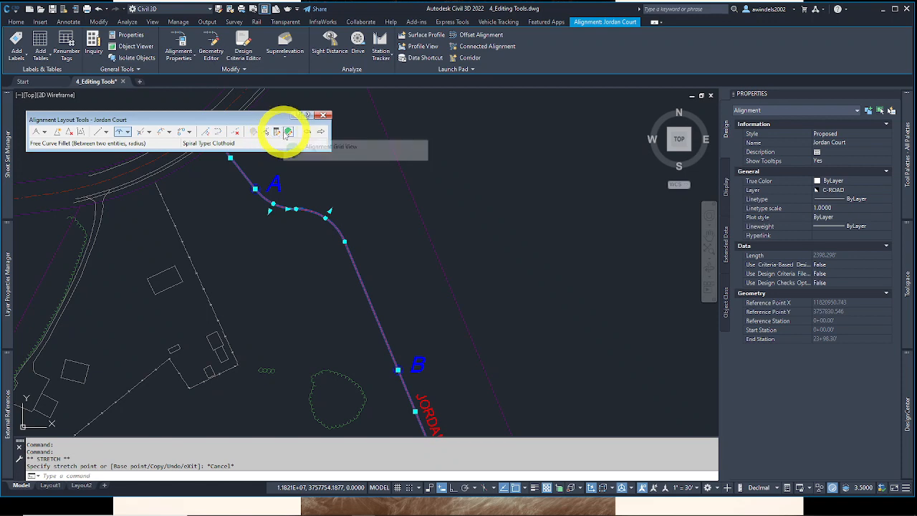
# Step: Open the Alignment Grid View for Jordan Court and examine its sub-entities' constraints, lengths and radii
pyautogui.click(287, 132)
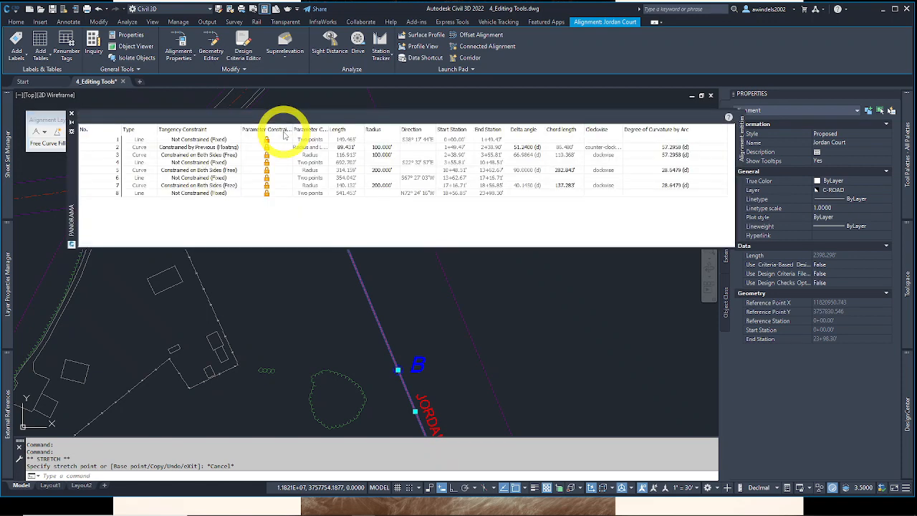
pyautogui.moveTo(70, 227); pyautogui.dragTo(47, 278)
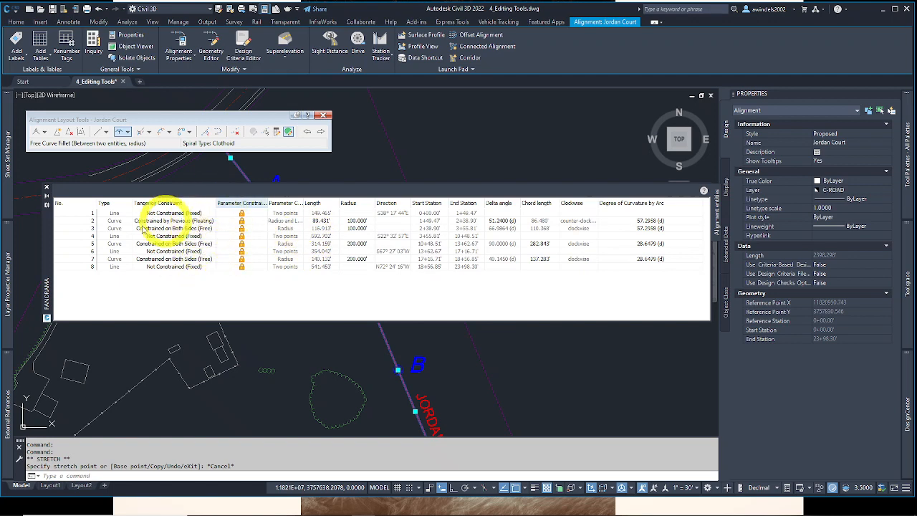
pyautogui.click(113, 213)
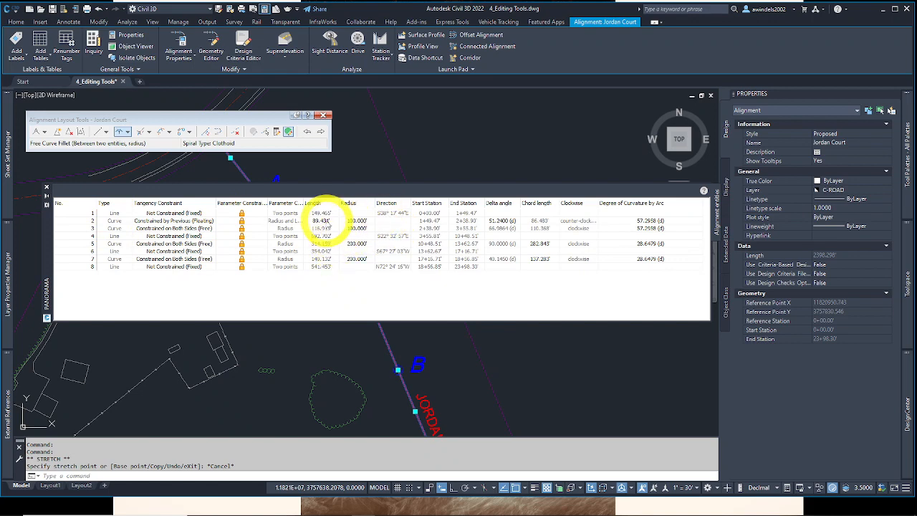
pyautogui.click(356, 220)
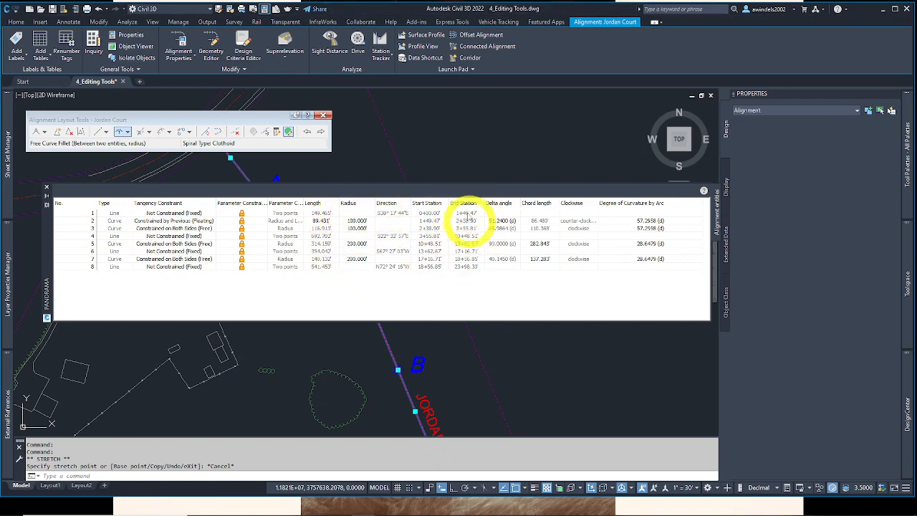
# Step: Unlock the parameter constraints of Jordan Court's curves 2 and 3 in the grid view and open curve 2's length for editing
pyautogui.click(242, 230)
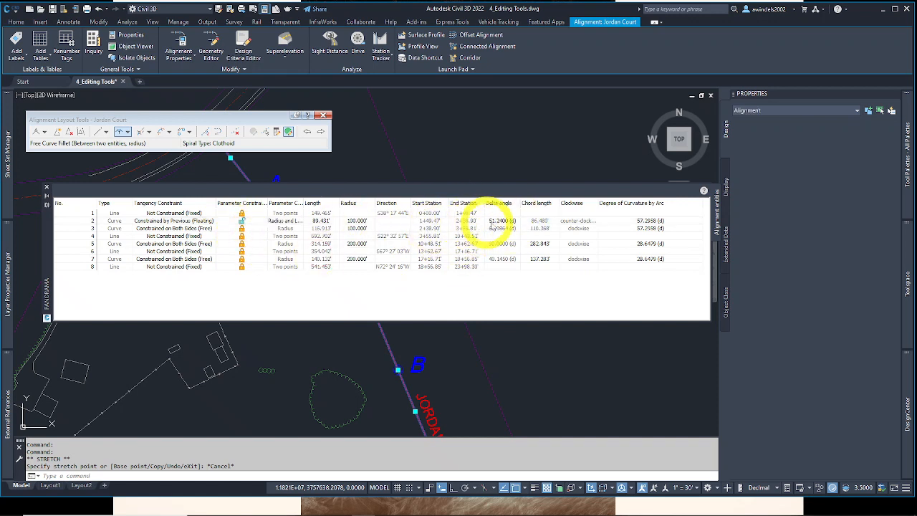
pyautogui.click(522, 231)
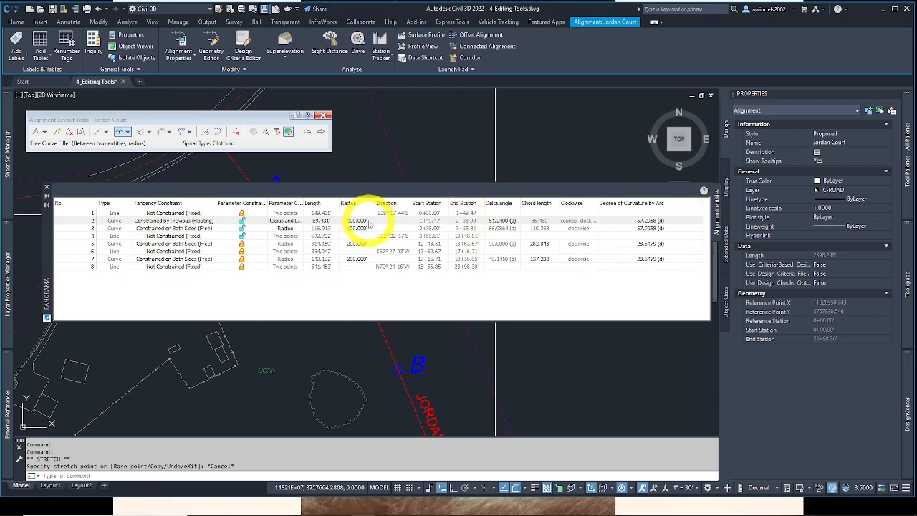
pyautogui.click(333, 224)
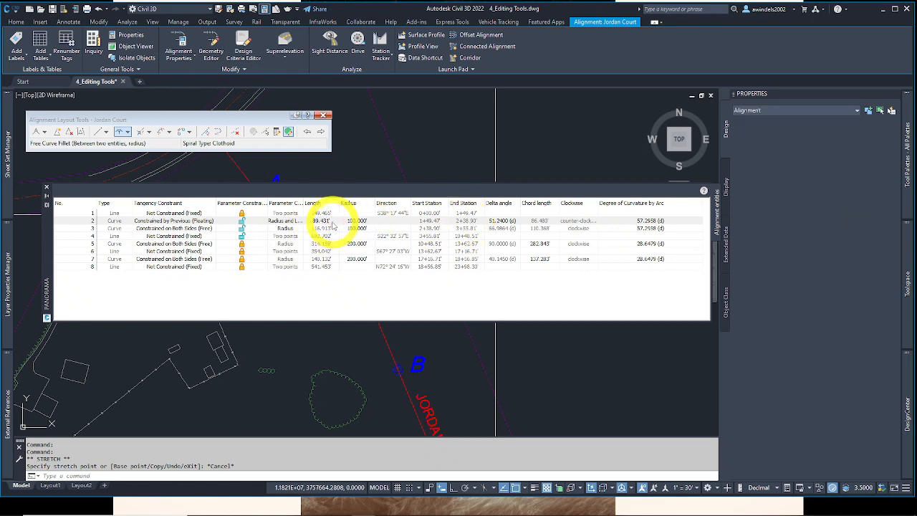
pyautogui.click(332, 222)
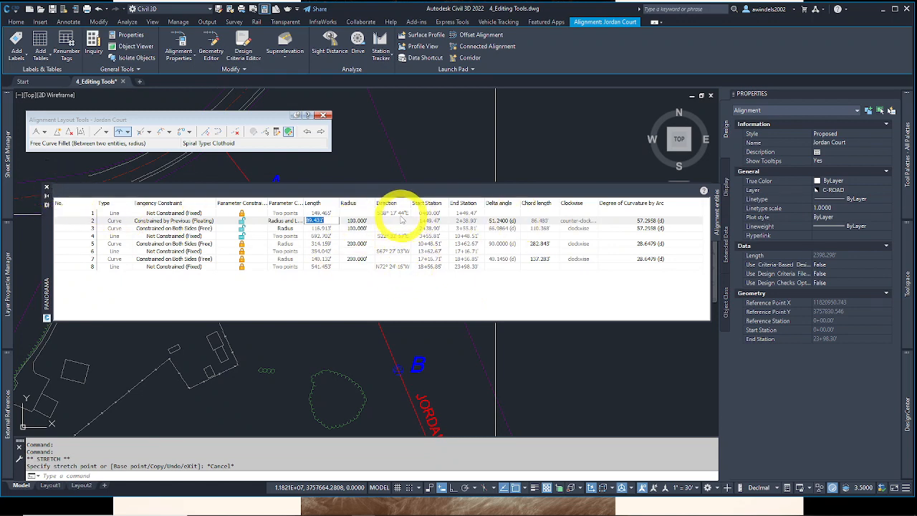
pyautogui.click(47, 190)
pyautogui.press('Escape')
pyautogui.moveTo(335, 293)
pyautogui.mouseDown(button='middle')
pyautogui.moveTo(343, 303)
pyautogui.moveTo(363, 281)
pyautogui.mouseUp(button='middle')
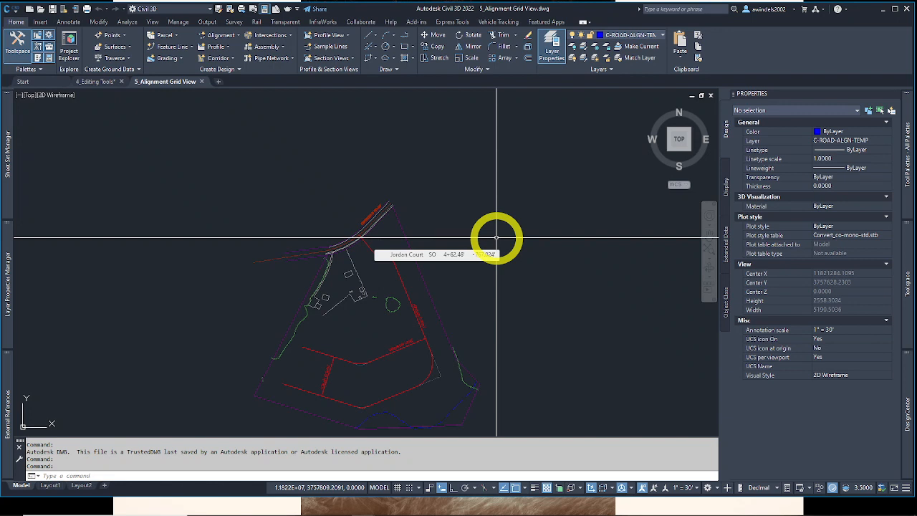
pyautogui.moveTo(496, 236)
pyautogui.mouseDown(button='middle')
pyautogui.moveTo(482, 248)
pyautogui.moveTo(470, 200)
pyautogui.moveTo(459, 201)
pyautogui.mouseUp(button='middle')
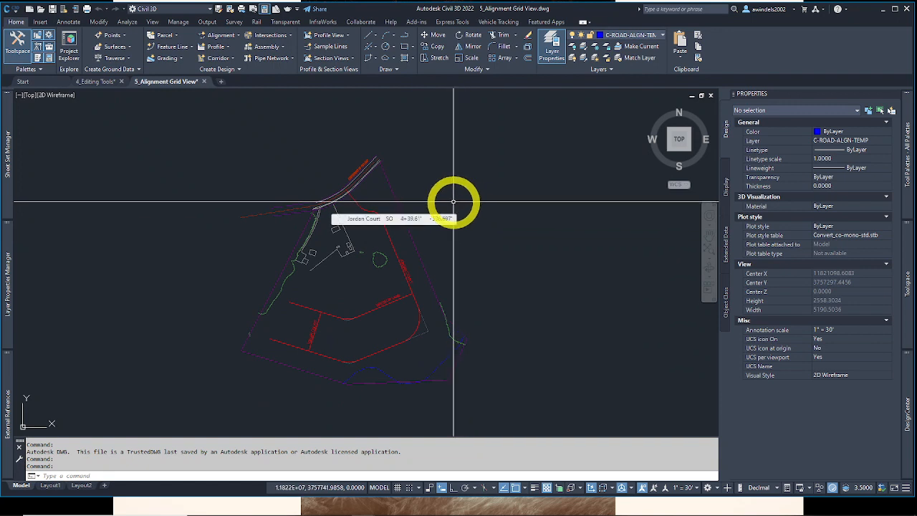
# Step: Open Jordan Court for alignment geometry editing and display its Alignment Grid View
pyautogui.click(387, 227)
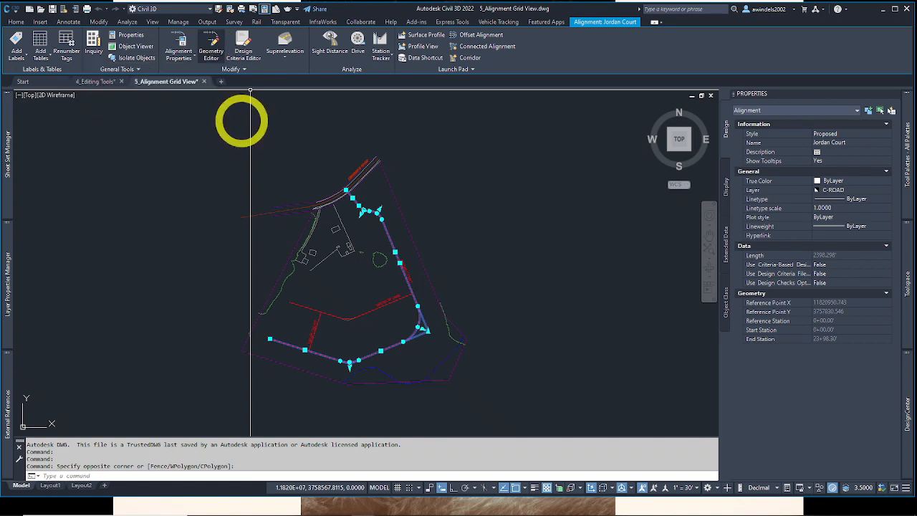
pyautogui.rightClick(373, 237)
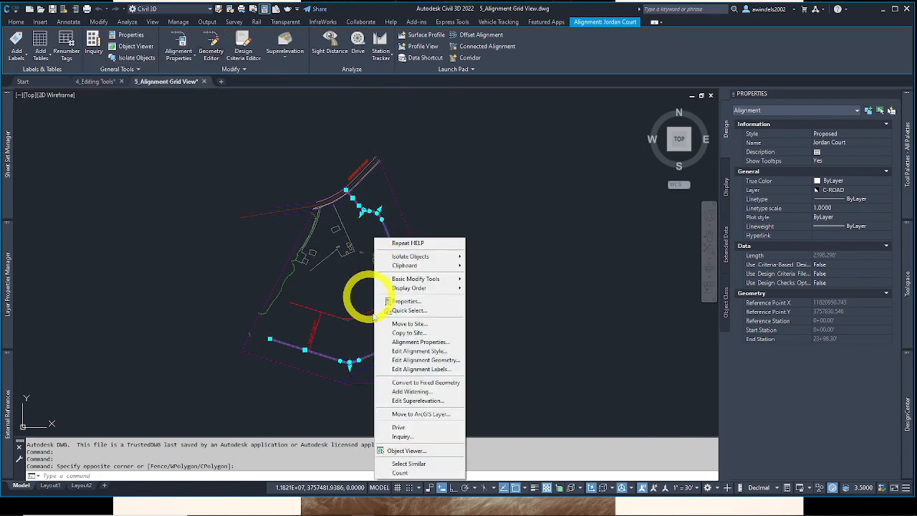
pyautogui.click(425, 360)
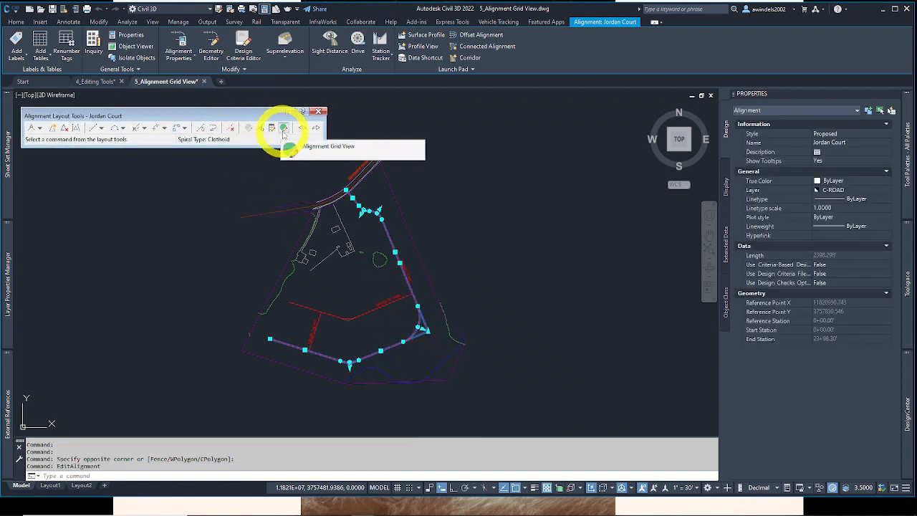
pyautogui.click(284, 128)
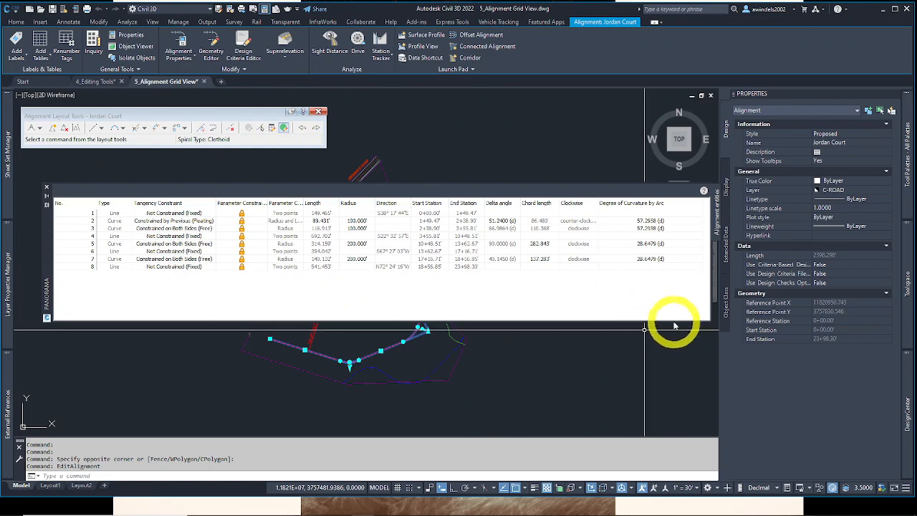
# Step: Shrink the grid view and reposition it with the layout tools so Jordan Court's reverse curves are unobstructed
pyautogui.moveTo(713, 322); pyautogui.dragTo(685, 278)
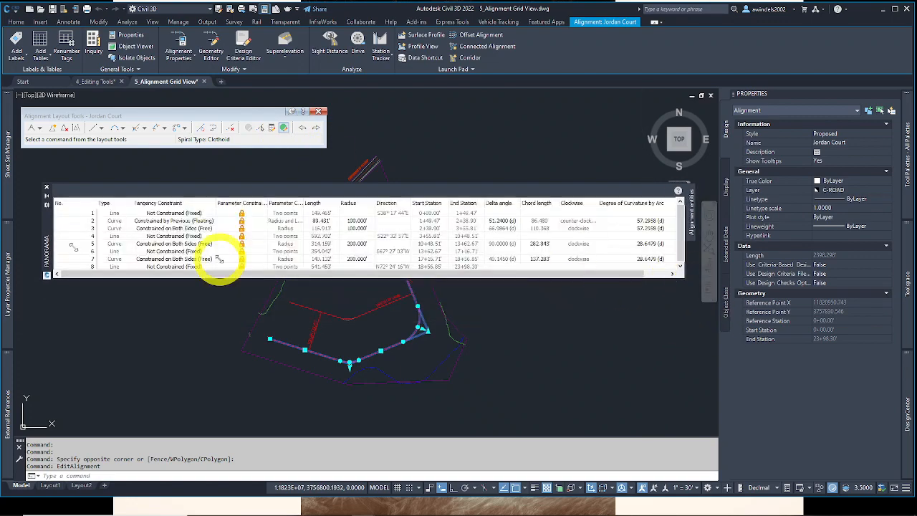
pyautogui.moveTo(46, 262); pyautogui.dragTo(42, 238)
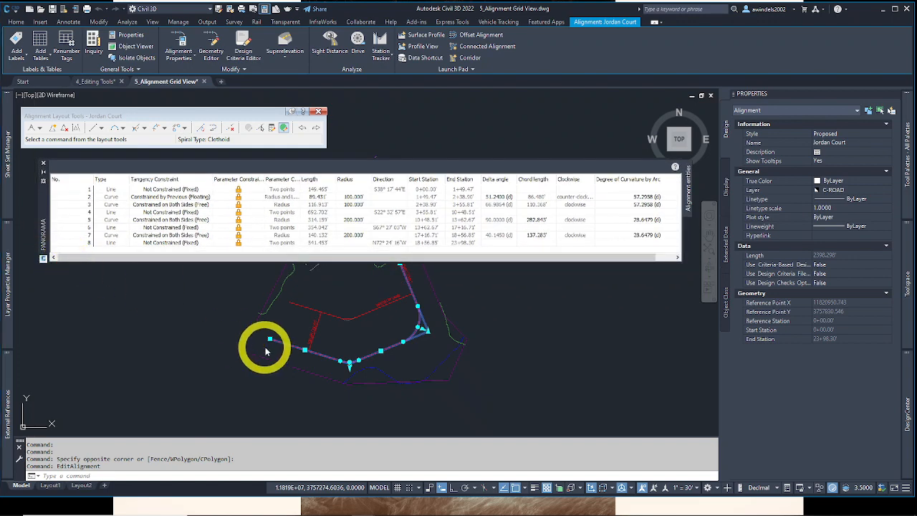
pyautogui.click(235, 304)
pyautogui.moveTo(232, 315); pyautogui.dragTo(220, 351, button='middle')
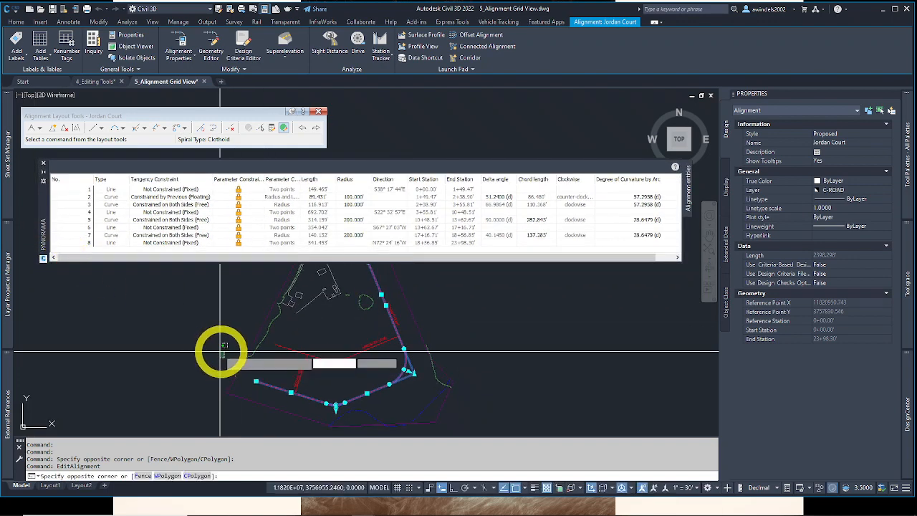
pyautogui.click(221, 350)
pyautogui.moveTo(323, 352); pyautogui.dragTo(319, 386, button='middle')
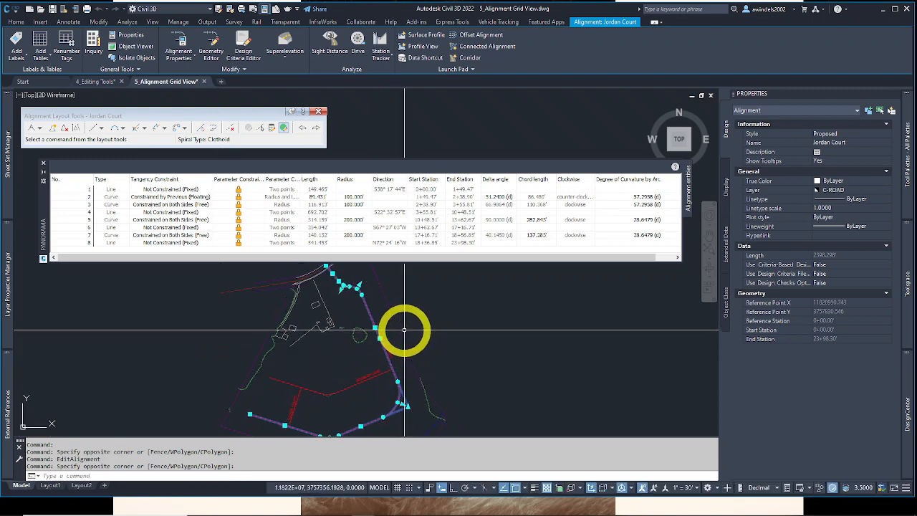
pyautogui.moveTo(404, 330); pyautogui.dragTo(402, 348, button='middle')
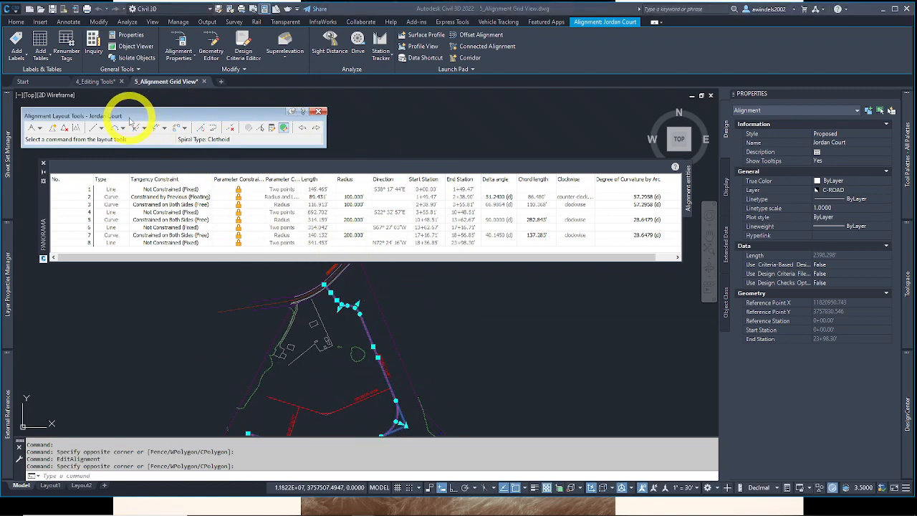
pyautogui.moveTo(132, 115); pyautogui.dragTo(129, 109)
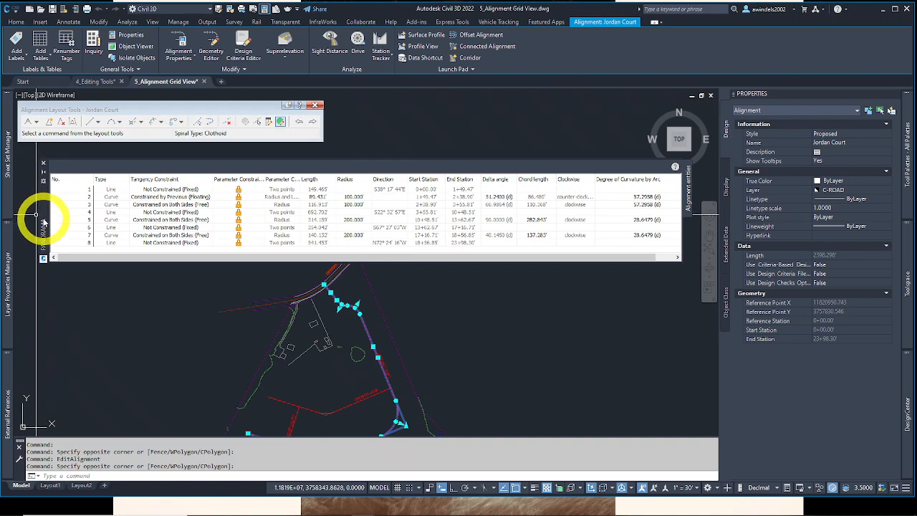
pyautogui.moveTo(37, 217); pyautogui.dragTo(21, 206)
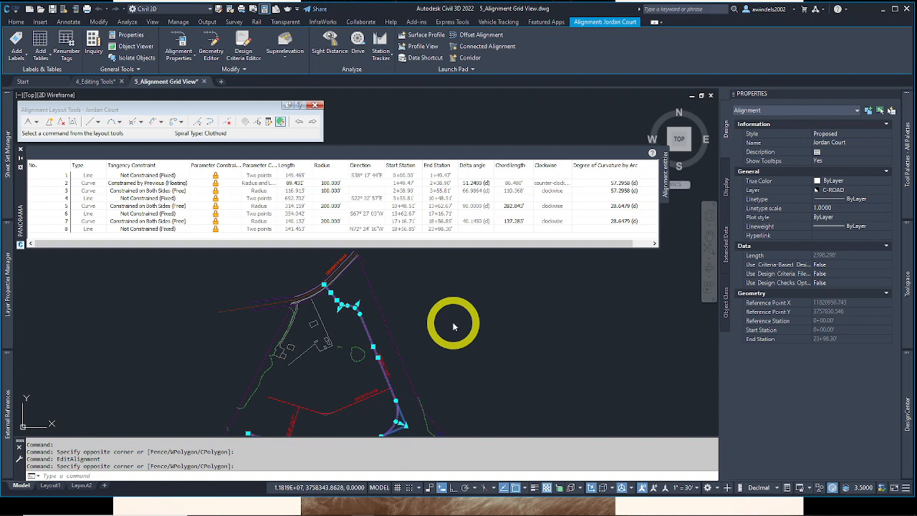
# Step: Highlight Jordan Court's curves 3 and 2 and line 1 from the grid to locate them in the drawing
pyautogui.click(64, 183)
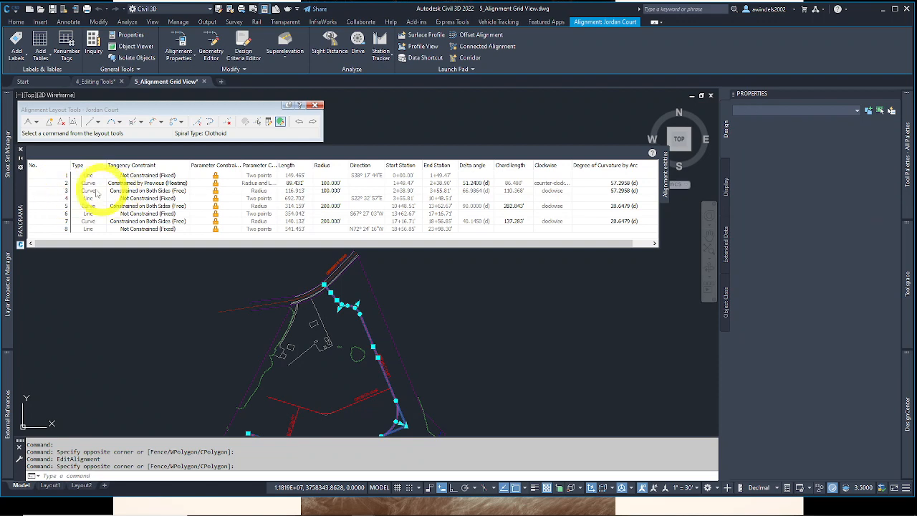
pyautogui.scroll(4, 345, 317)
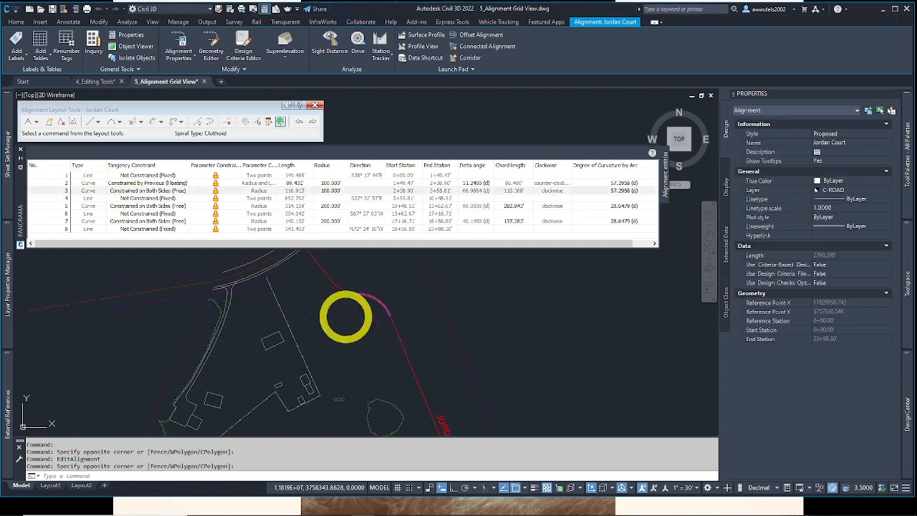
pyautogui.click(351, 291)
pyautogui.press('Escape')
pyautogui.click(344, 290)
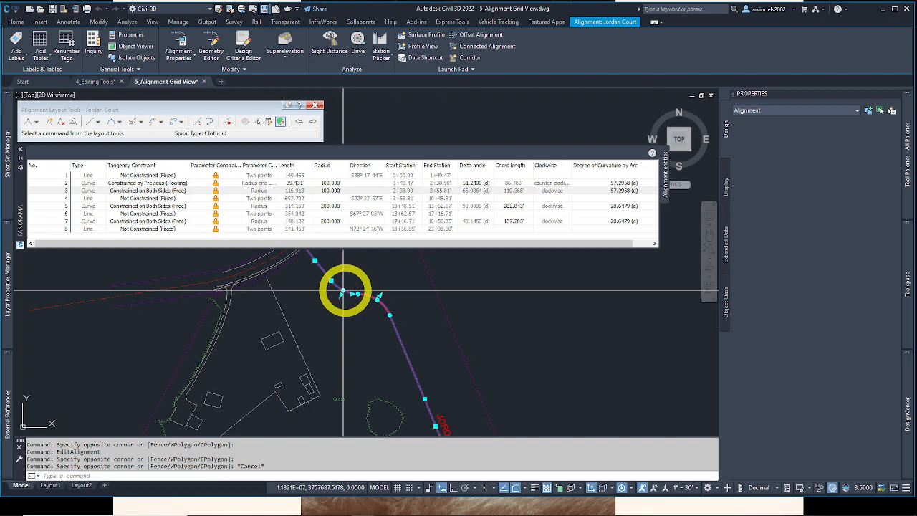
pyautogui.moveTo(344, 279); pyautogui.dragTo(348, 312, button='middle')
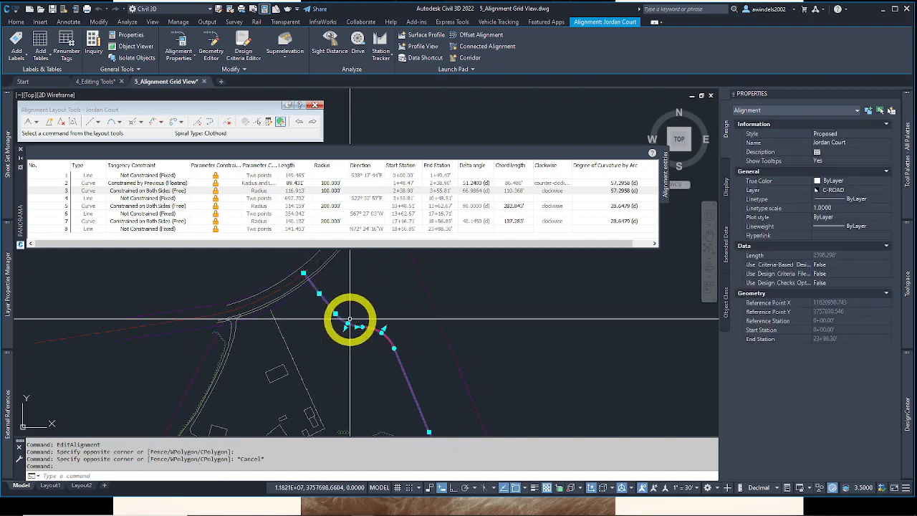
pyautogui.click(61, 190)
pyautogui.click(61, 183)
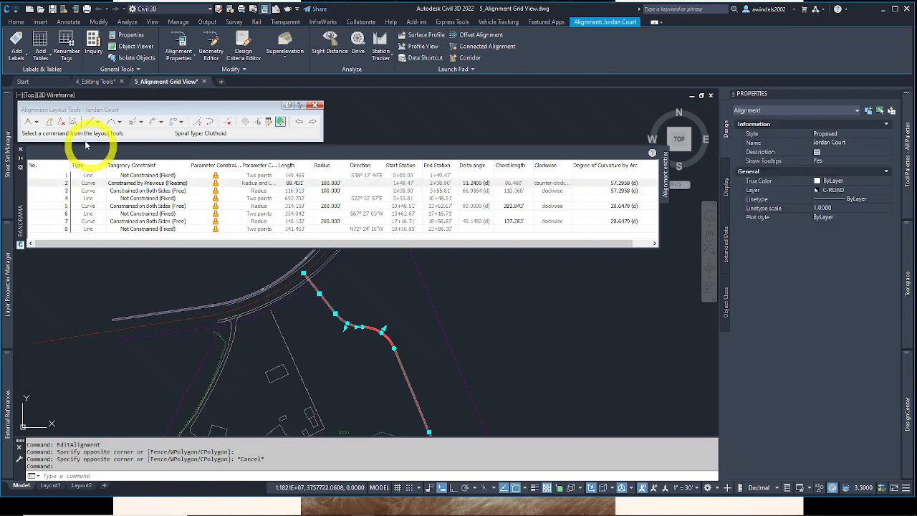
pyautogui.click(62, 176)
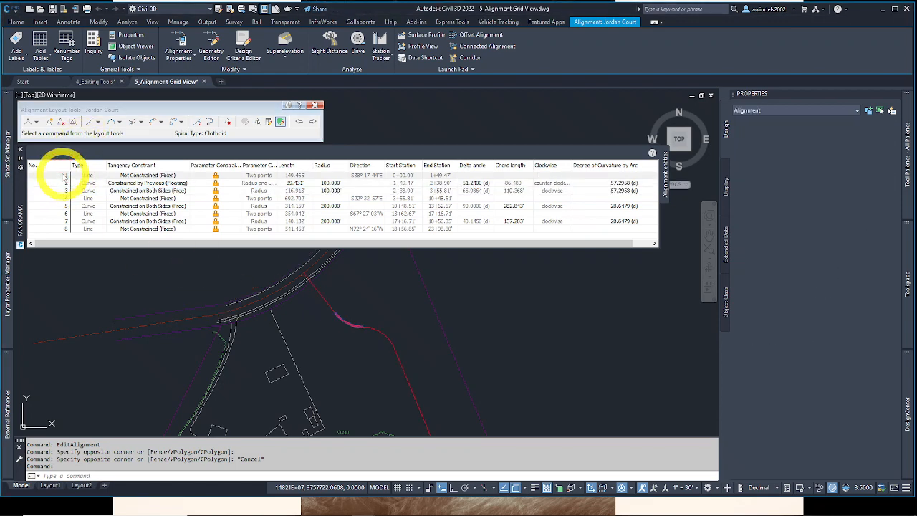
# Step: Clear the drawing selection and match grid sub-entities 1 to 4 with the reverse-curve geometry near Emerson Road
pyautogui.scroll(2, 351, 326)
pyautogui.press('Escape')
pyautogui.click(353, 361)
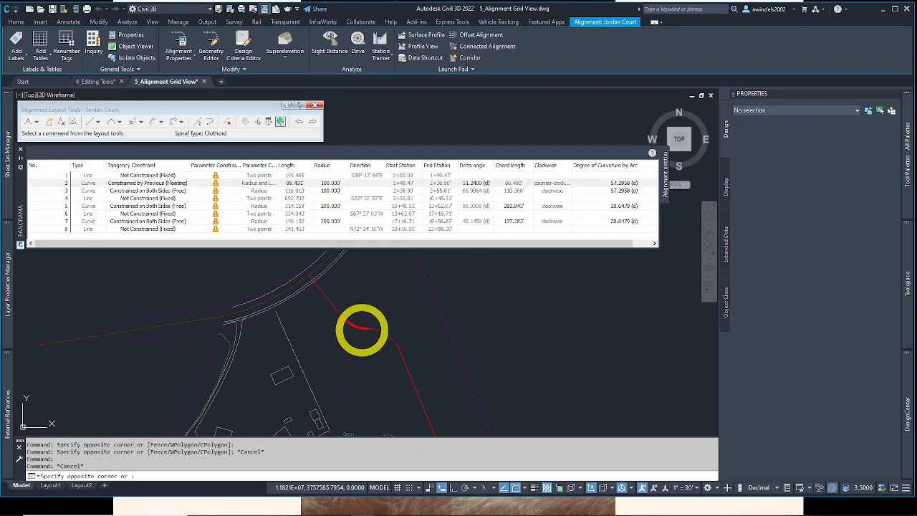
pyautogui.click(64, 191)
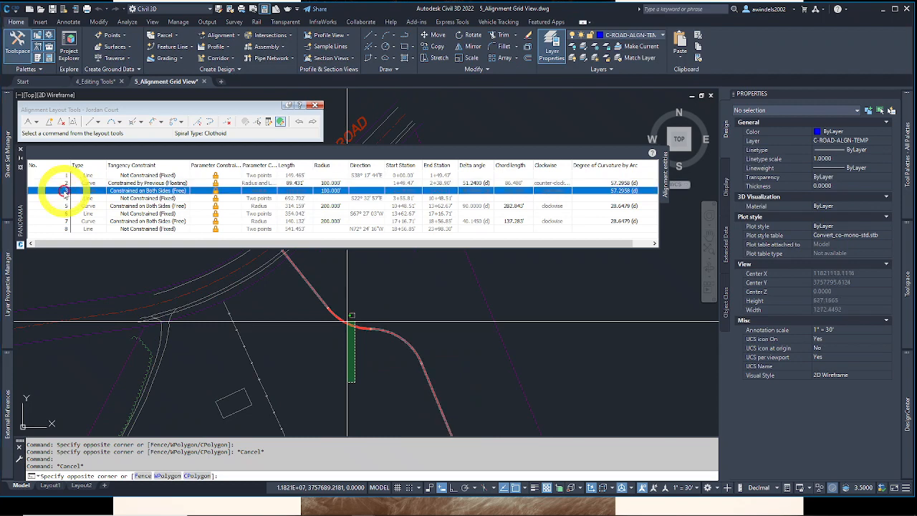
pyautogui.press('Escape')
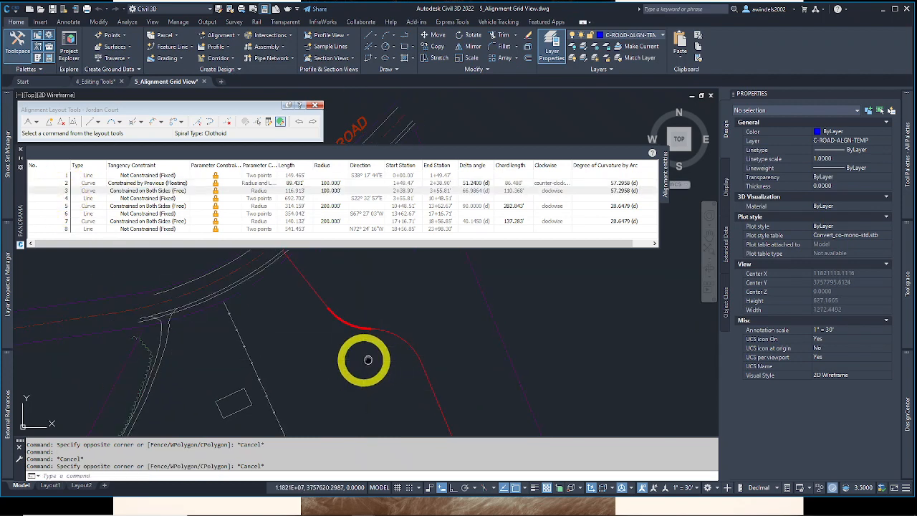
pyautogui.moveTo(365, 360); pyautogui.dragTo(347, 365, button='middle')
pyautogui.click(63, 204)
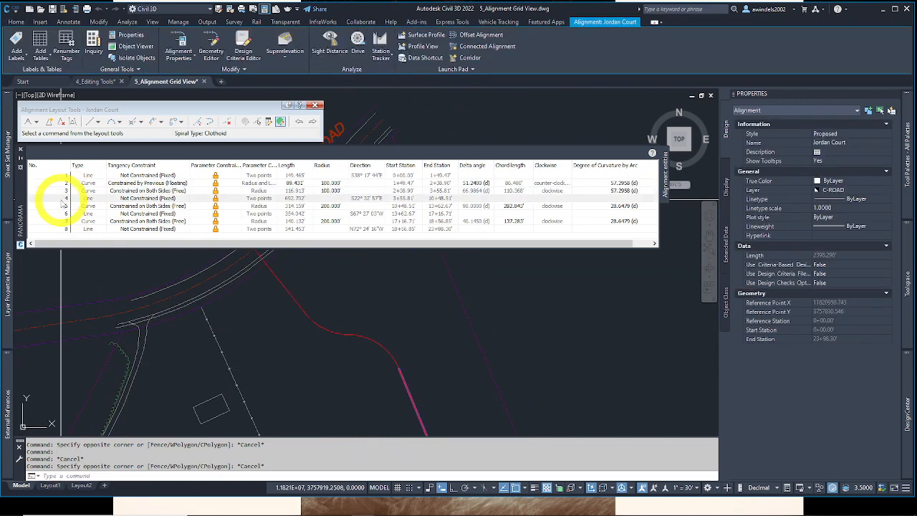
pyautogui.click(62, 191)
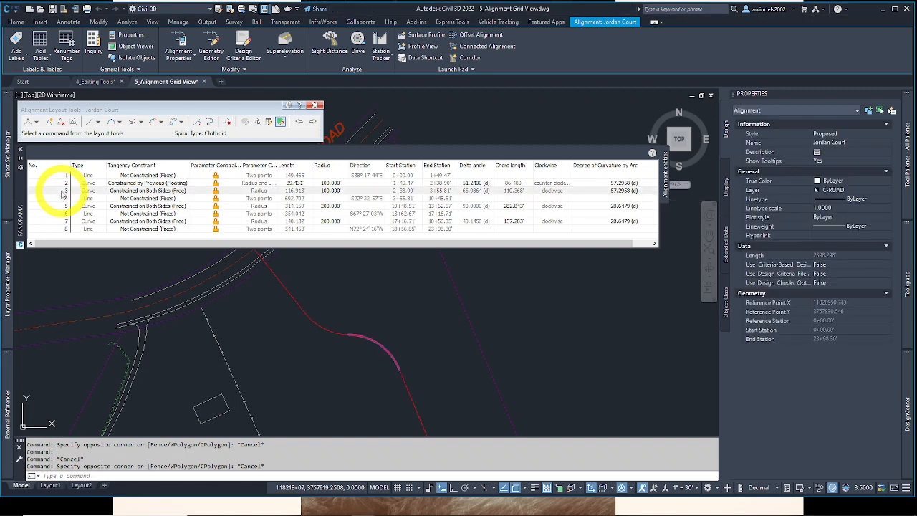
pyautogui.click(62, 184)
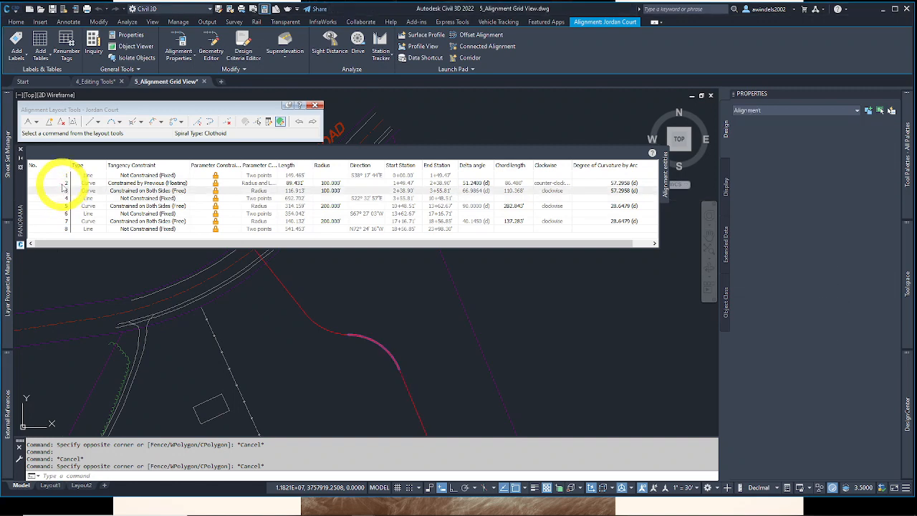
pyautogui.click(62, 185)
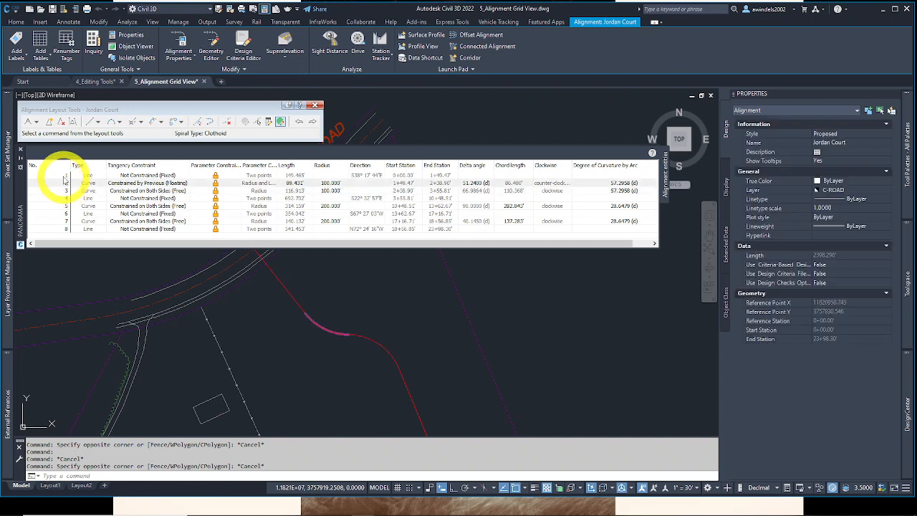
pyautogui.click(64, 175)
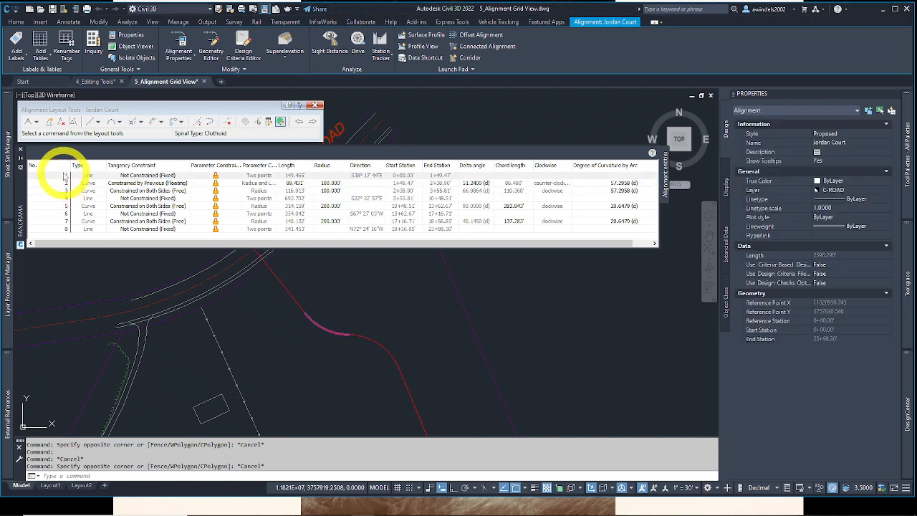
# Step: Set the radius of Jordan Court's floating curve 2 to 150 in the grid view
pyautogui.click(61, 185)
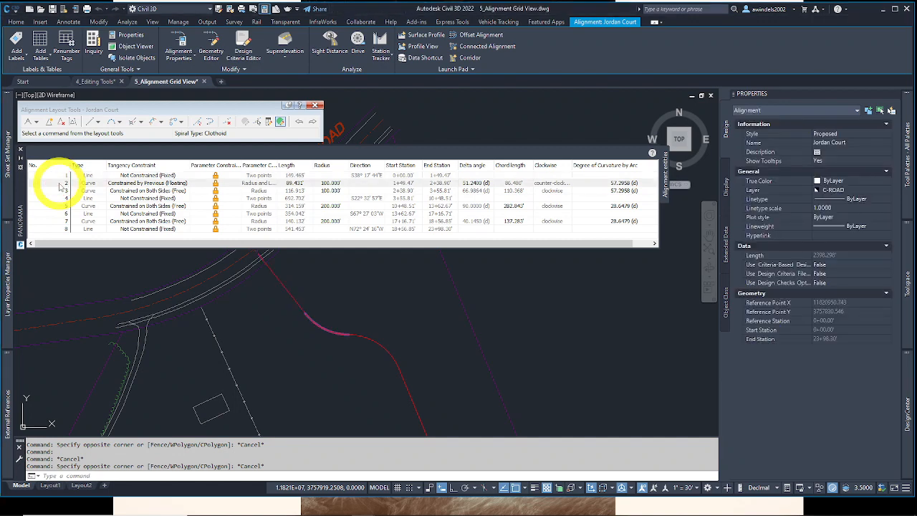
pyautogui.click(329, 186)
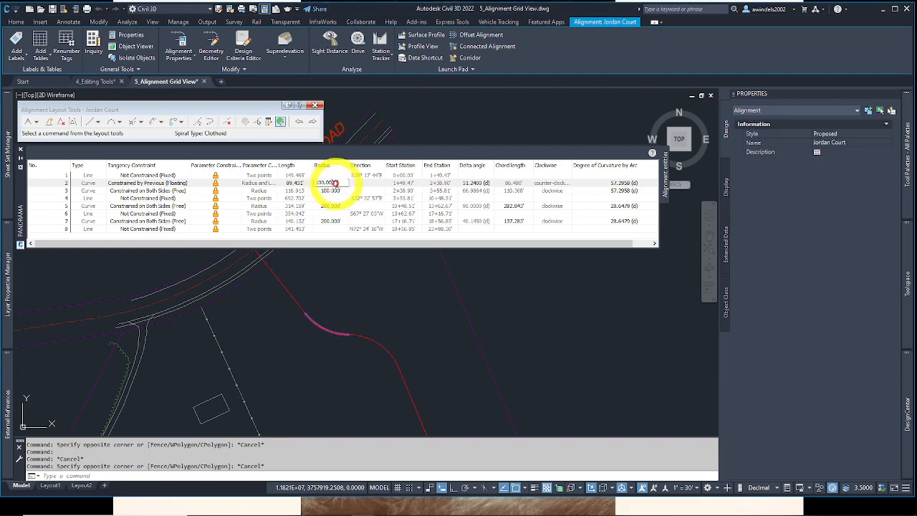
pyautogui.moveTo(339, 183); pyautogui.dragTo(293, 184)
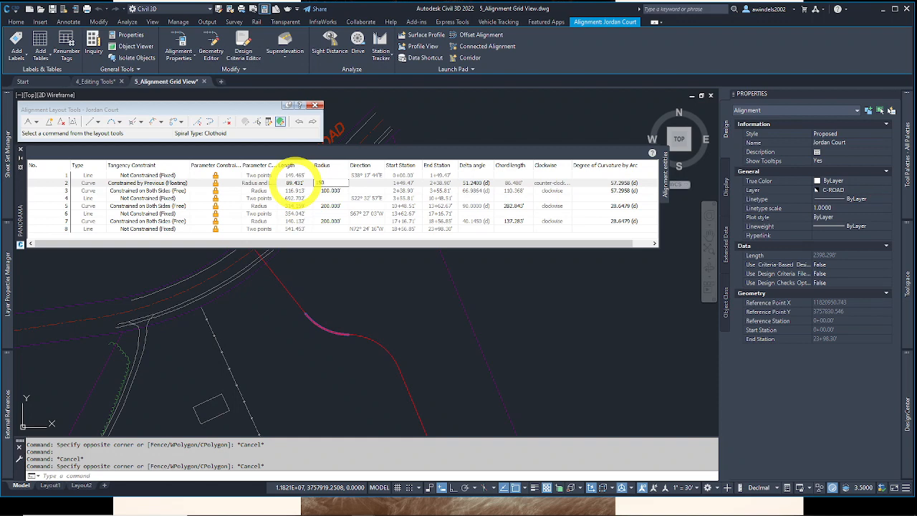
pyautogui.write('150')
pyautogui.press('Return')
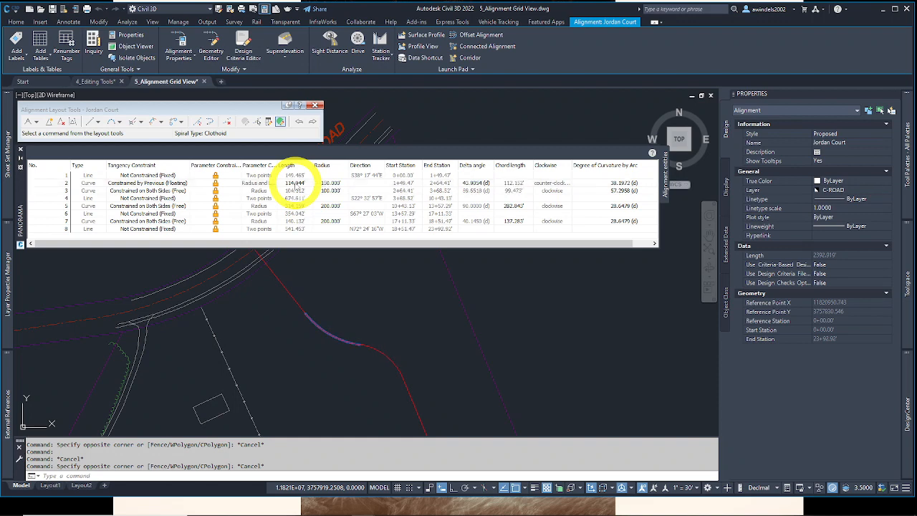
# Step: Set the radius of Jordan Court's free curve 3 to 150 and inspect the reshaped reverse curve
pyautogui.click(342, 190)
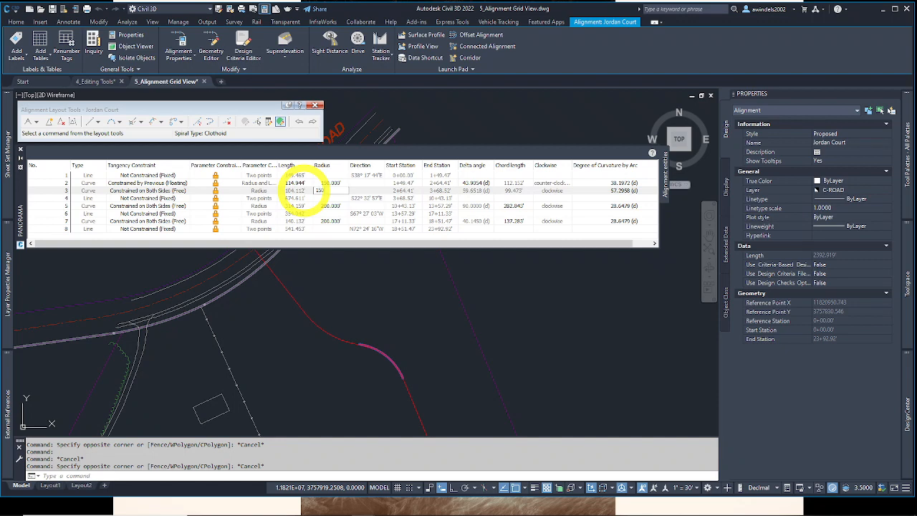
pyautogui.press('Return')
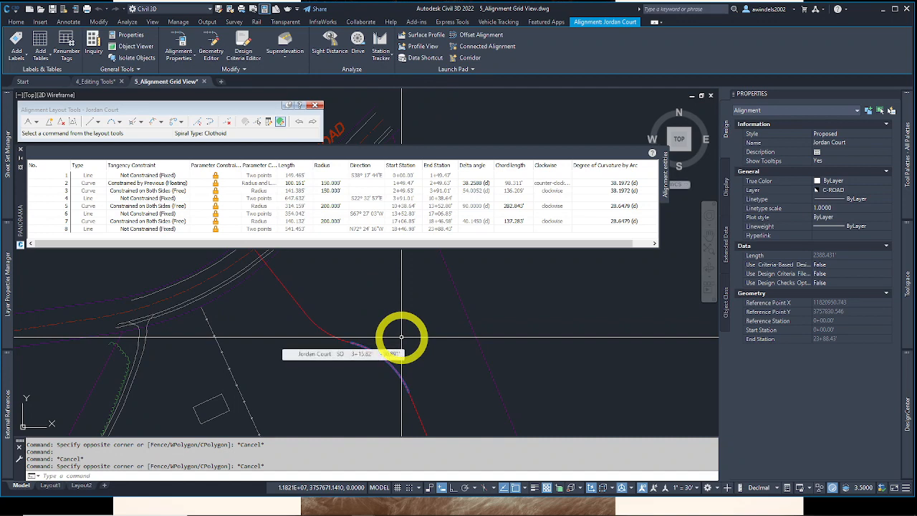
pyautogui.moveTo(402, 337)
pyautogui.mouseDown(button='middle')
pyautogui.moveTo(417, 327)
pyautogui.moveTo(394, 328)
pyautogui.moveTo(428, 330)
pyautogui.moveTo(457, 358)
pyautogui.mouseUp(button='middle')
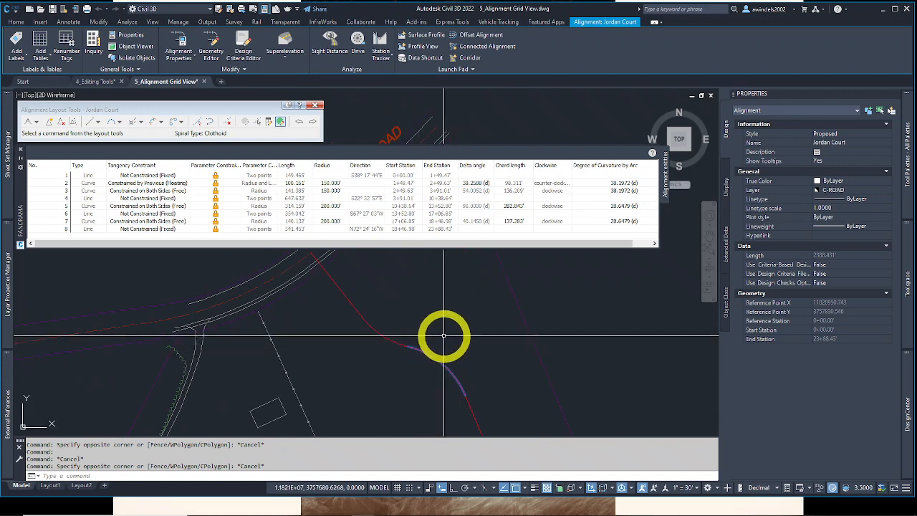
pyautogui.moveTo(458, 334); pyautogui.dragTo(449, 332, button='middle')
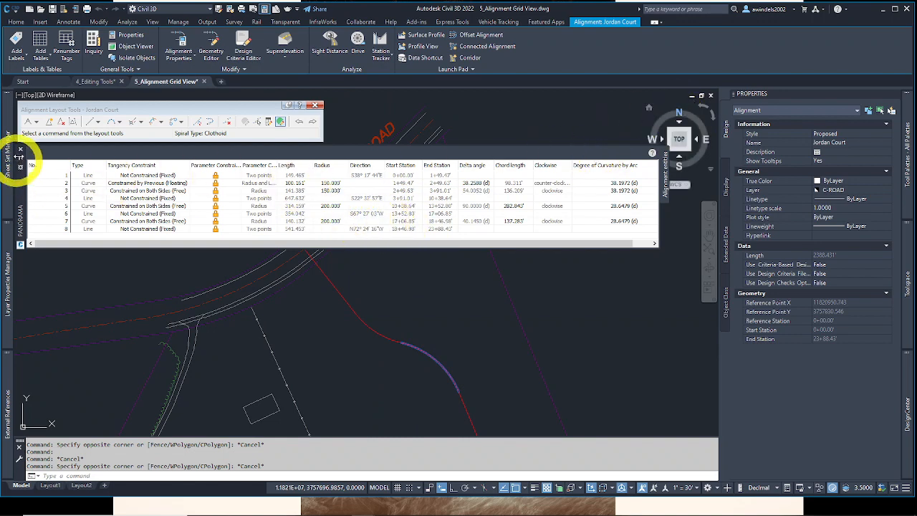
# Step: Close the grid view and open the Alignment Layout Parameters window for Jordan Court, placing it below the layout tools
pyautogui.click(20, 149)
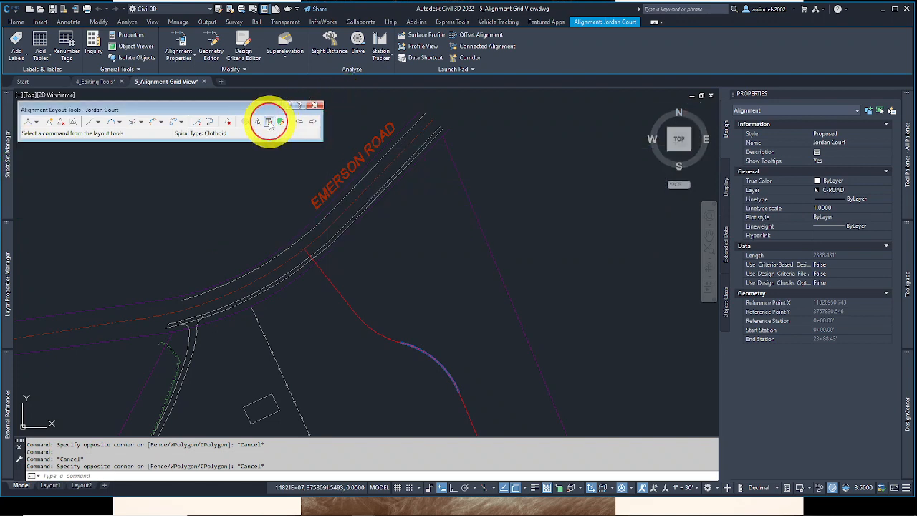
pyautogui.click(269, 121)
pyautogui.moveTo(48, 4); pyautogui.dragTo(73, 152)
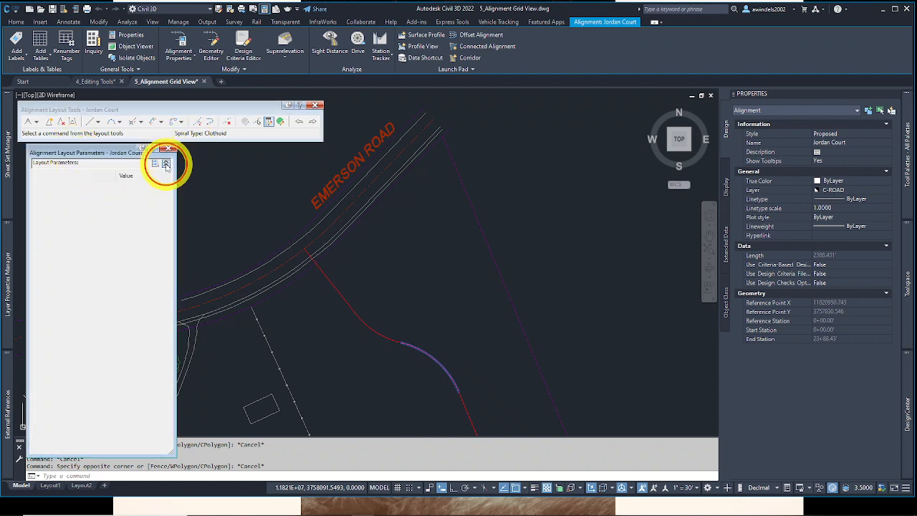
# Step: Toggle the expanded parameter display and close the Alignment Layout Parameters window
pyautogui.click(165, 165)
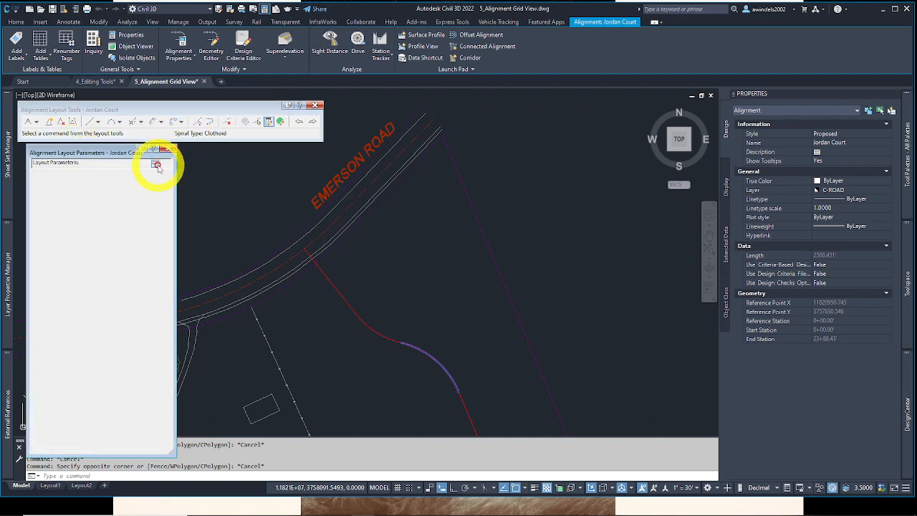
pyautogui.click(165, 164)
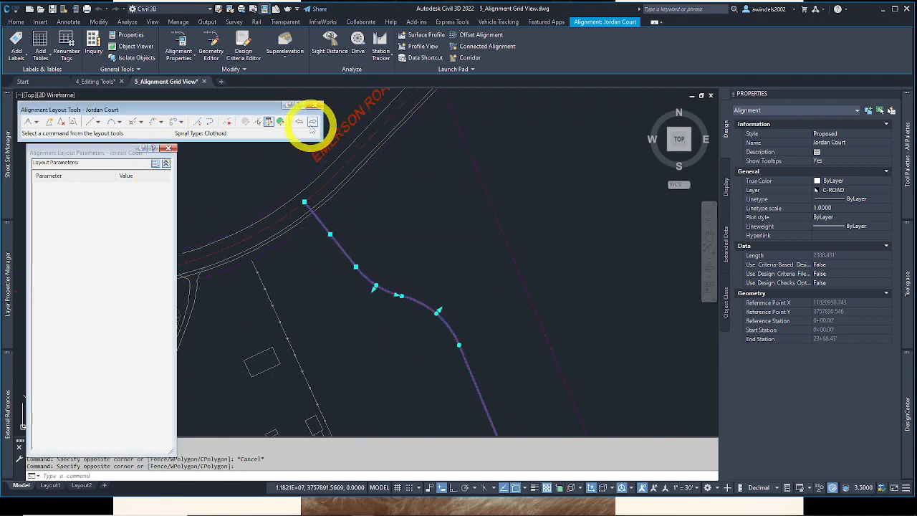
pyautogui.click(168, 147)
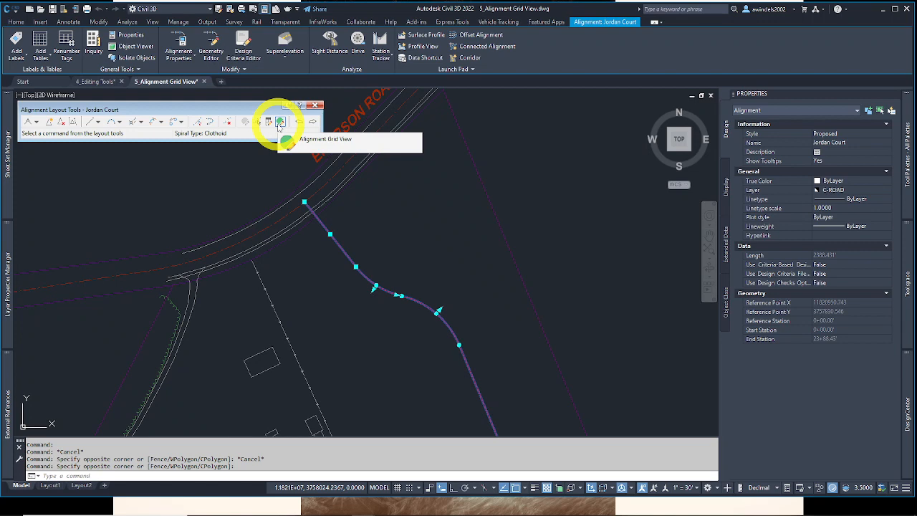
# Step: View Jordan Court's sub-entities in the alignment grid view, close it and clear the alignment selection
pyautogui.click(279, 122)
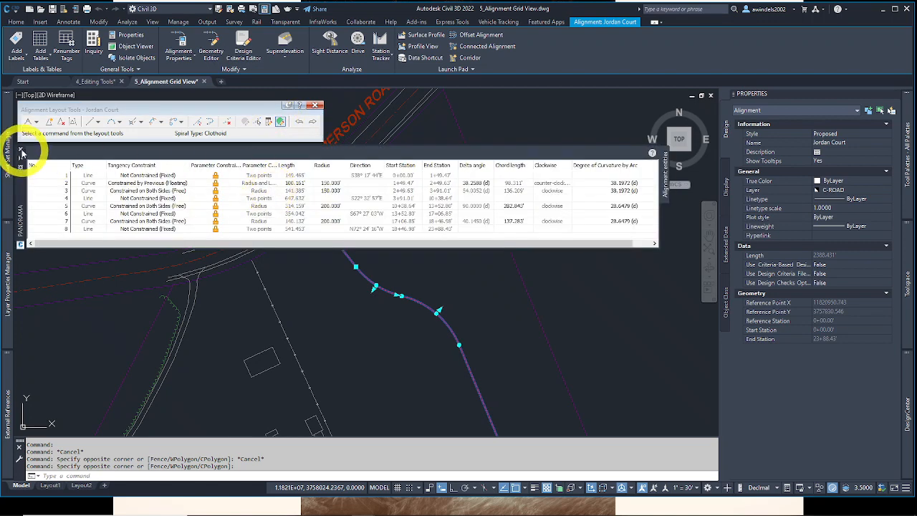
pyautogui.click(20, 150)
pyautogui.press('Escape')
pyautogui.press('Escape')
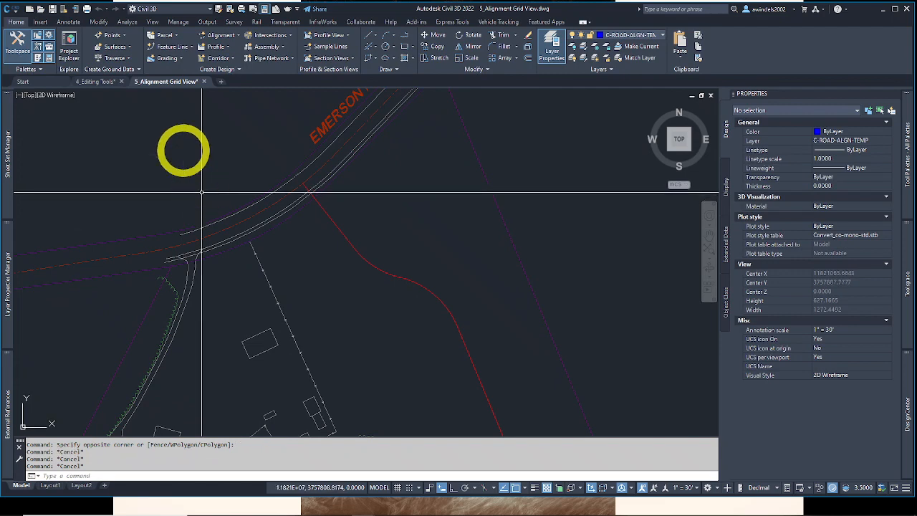
# Step: Open the drawing 6_Component Level Editing.dwg and display the Alignment Layout Parameters window for Jordan Court
pyautogui.click(43, 10)
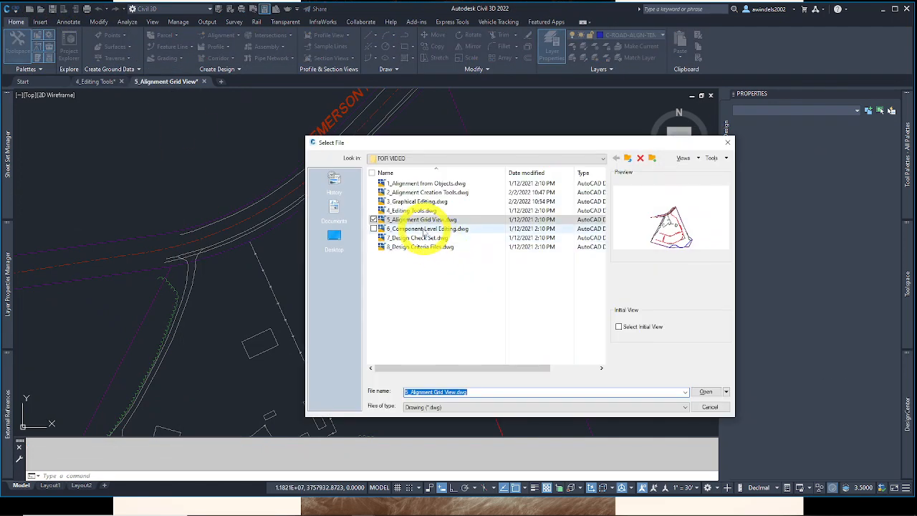
pyautogui.click(424, 228)
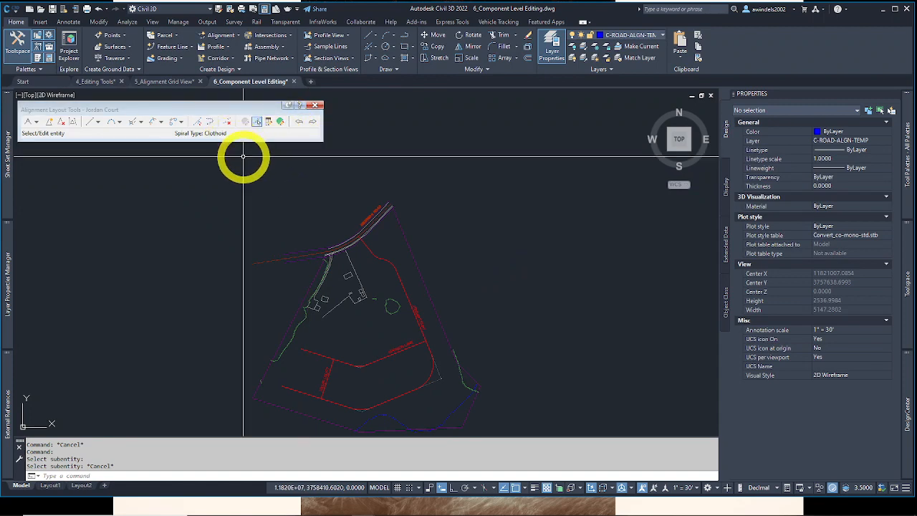
pyautogui.click(270, 123)
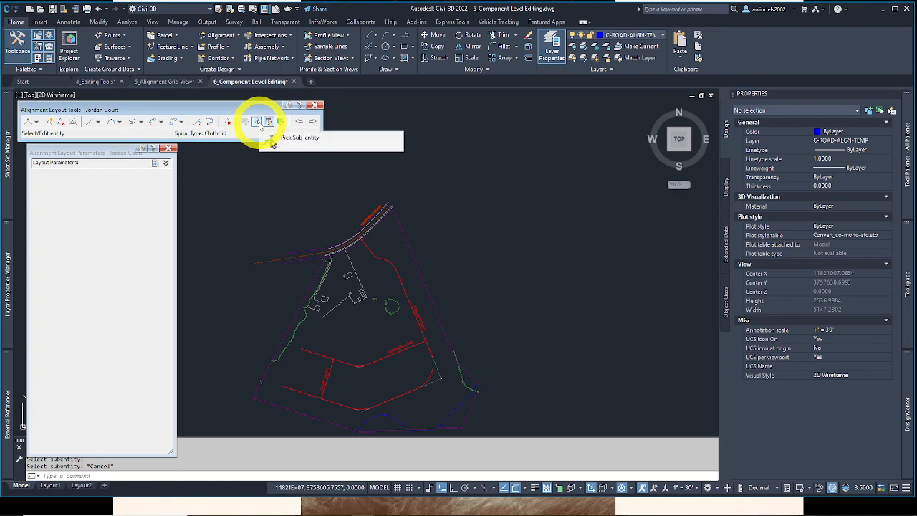
# Step: Pick Jordan Court's corner curve just south of Madison Lane as the sub-entity whose layout parameters are shown
pyautogui.click(258, 122)
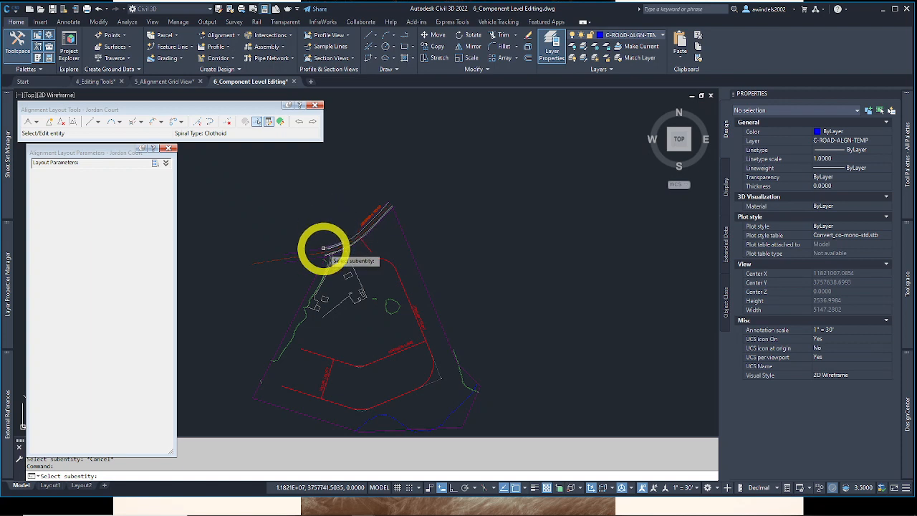
pyautogui.moveTo(362, 351)
pyautogui.mouseDown(button='middle')
pyautogui.moveTo(368, 380)
pyautogui.moveTo(337, 351)
pyautogui.mouseUp(button='middle')
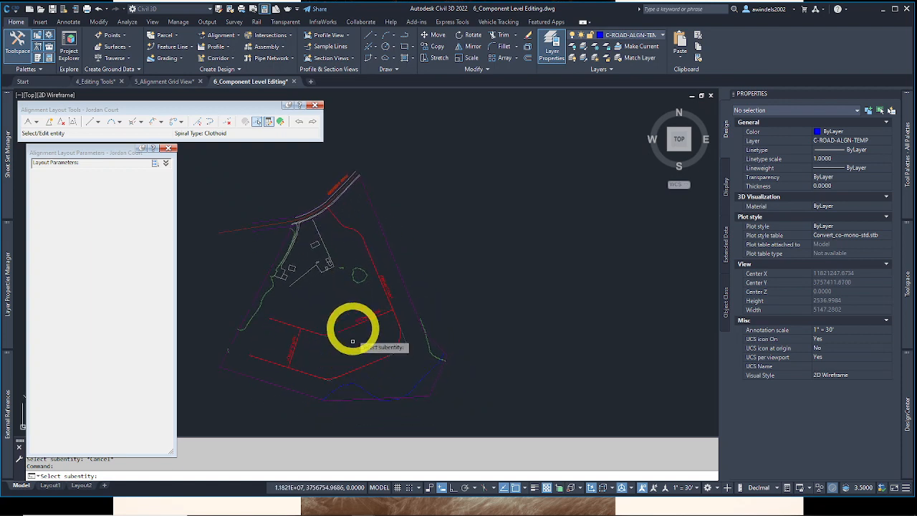
pyautogui.scroll(4, 401, 329)
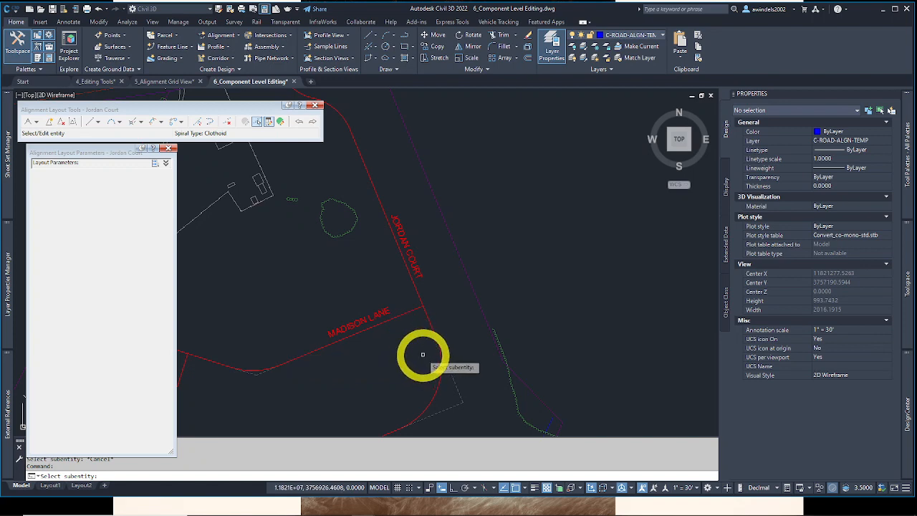
pyautogui.scroll(-2, 415, 348)
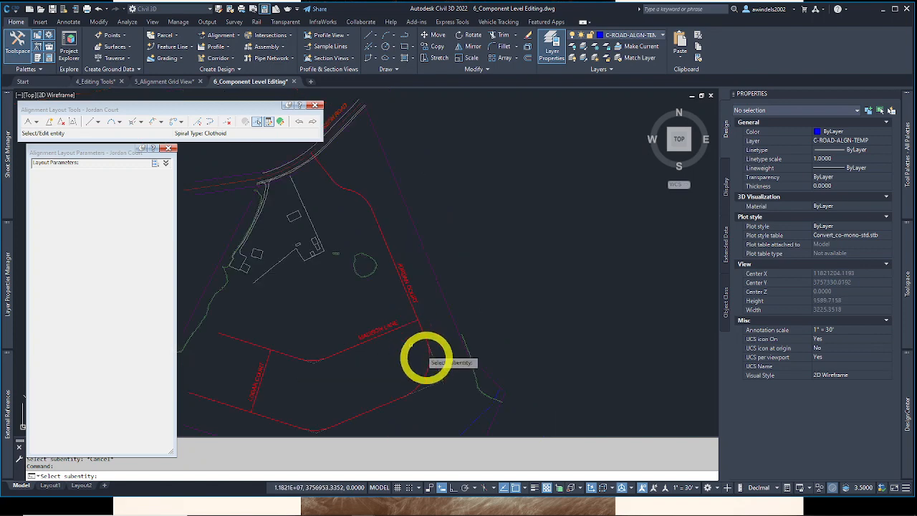
pyautogui.moveTo(436, 365); pyautogui.dragTo(425, 327, button='middle')
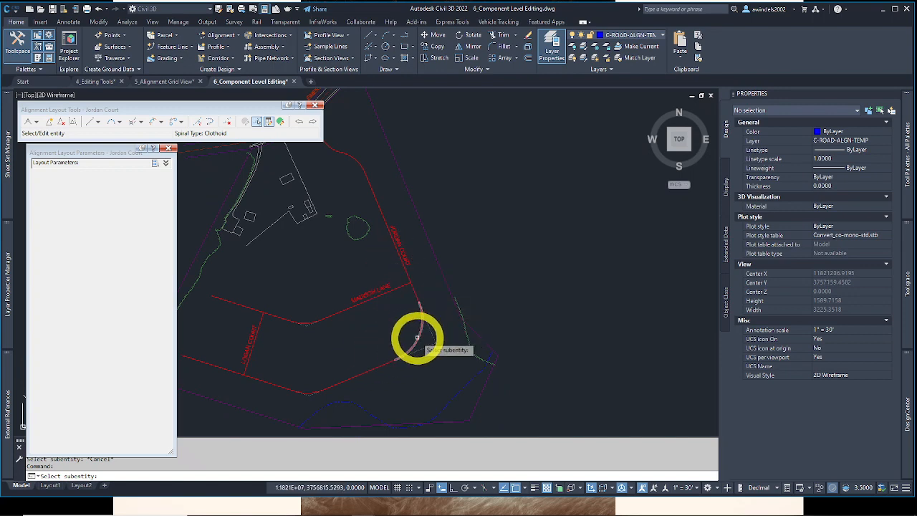
pyautogui.click(417, 337)
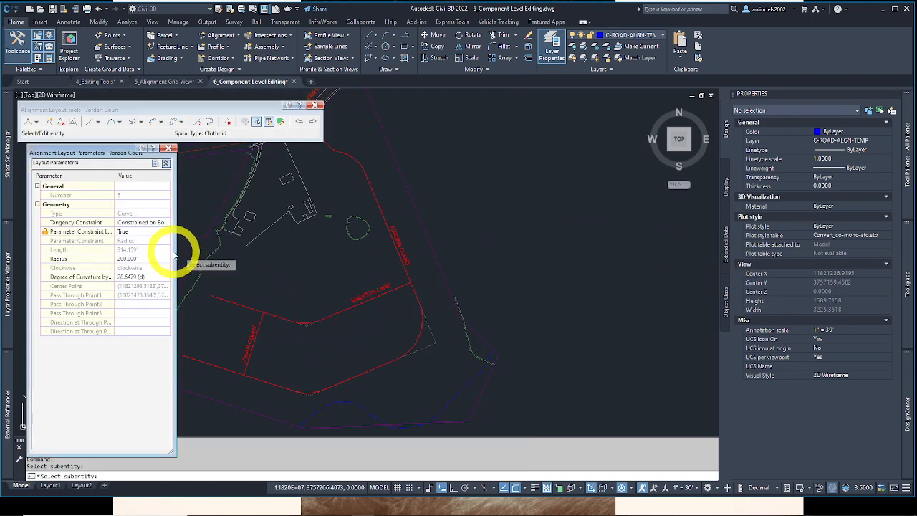
# Step: Widen the layout parameters window and its parameter column, and examine the curve's tangency constraint, constraint lock, radius and degree of curvature
pyautogui.moveTo(176, 252); pyautogui.dragTo(222, 252)
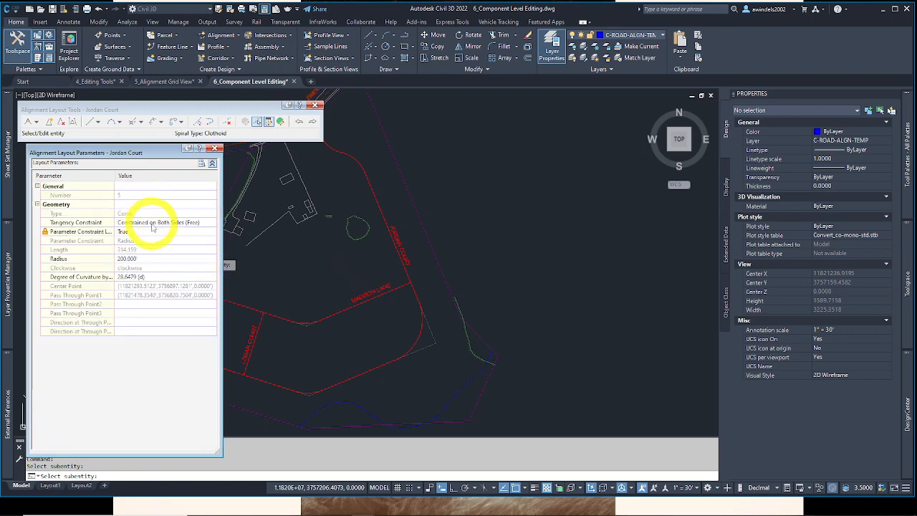
pyautogui.click(154, 223)
pyautogui.click(153, 223)
pyautogui.click(153, 223)
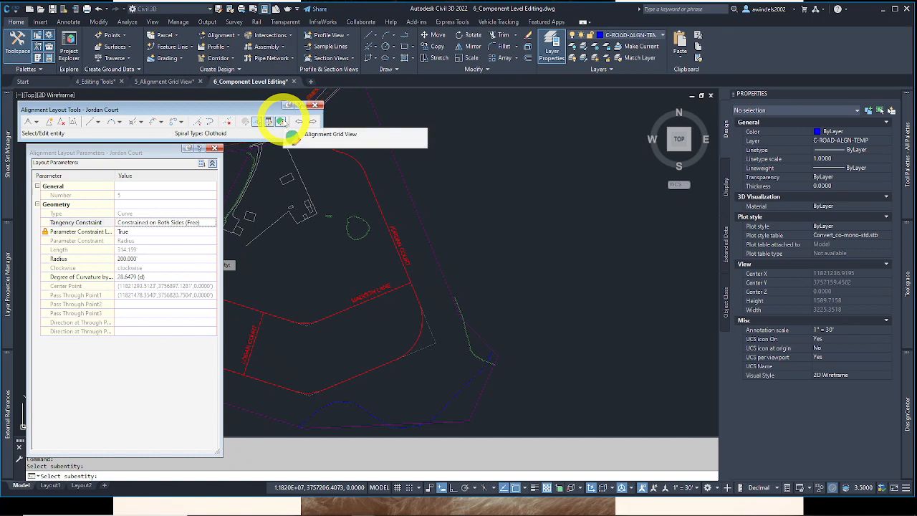
pyautogui.click(146, 277)
pyautogui.click(143, 259)
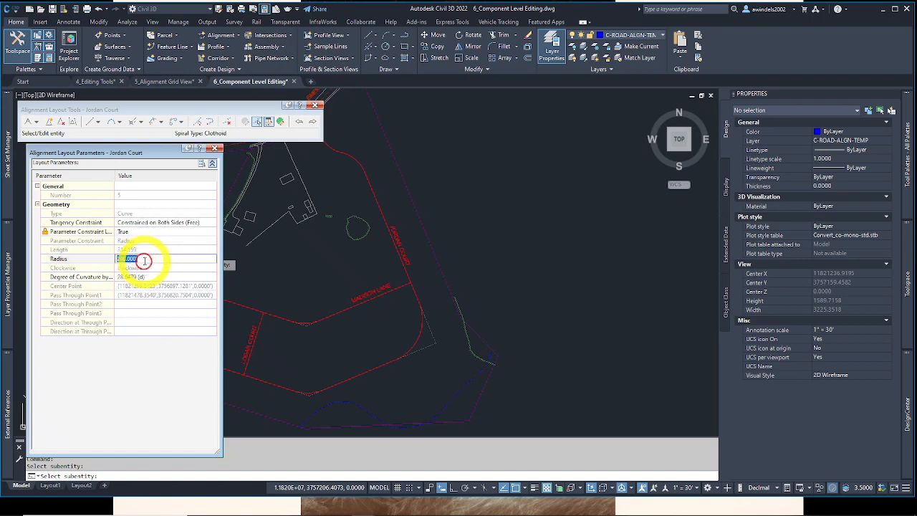
pyautogui.click(151, 232)
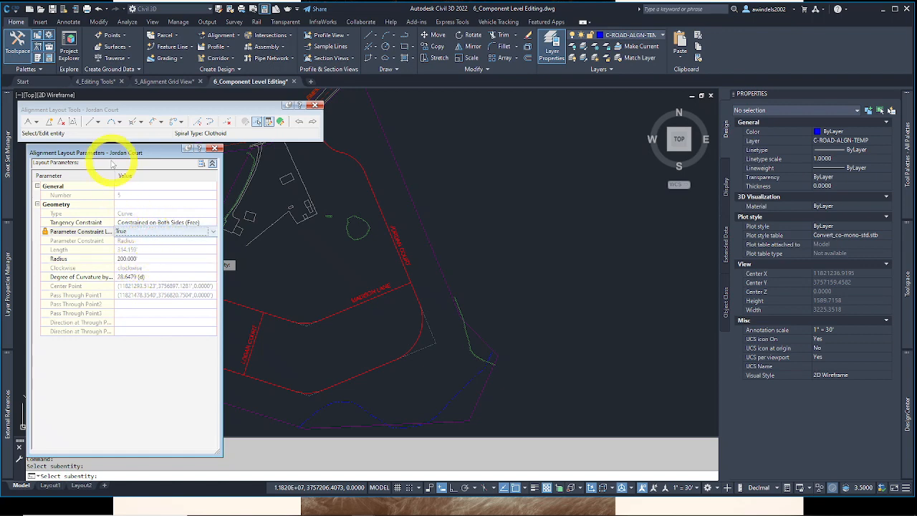
pyautogui.moveTo(114, 174); pyautogui.dragTo(124, 173)
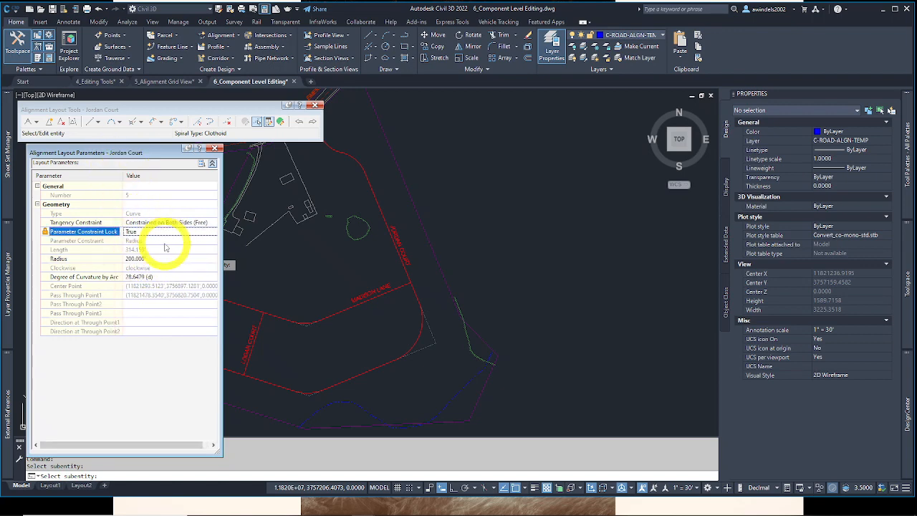
pyautogui.moveTo(219, 253); pyautogui.dragTo(244, 256)
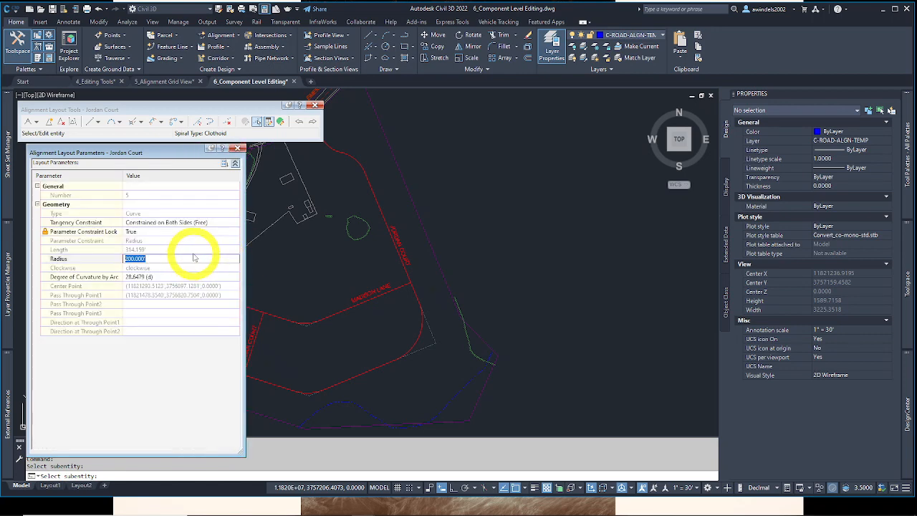
pyautogui.press('Return')
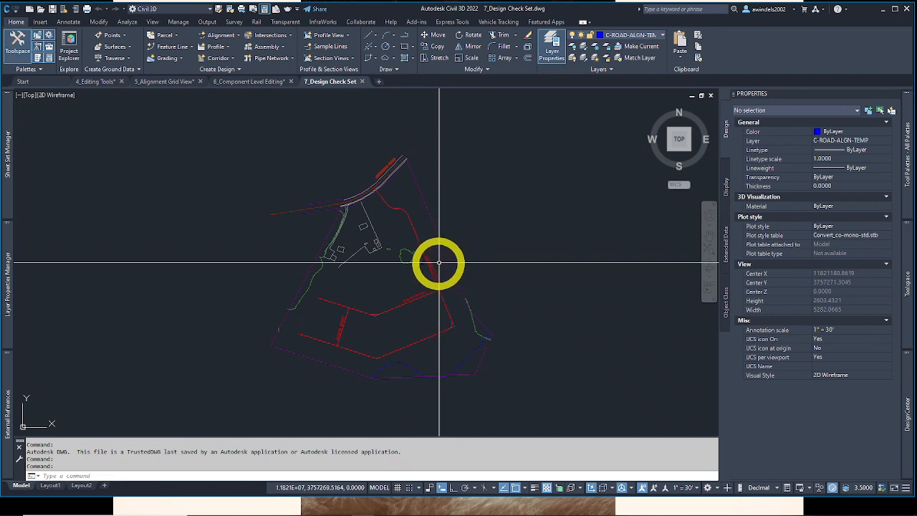
# Step: Select the Jordan Court alignment in 7_Design Check Set.dwg, examine its tangents and curves, and clear the selection
pyautogui.scroll(2, 423, 266)
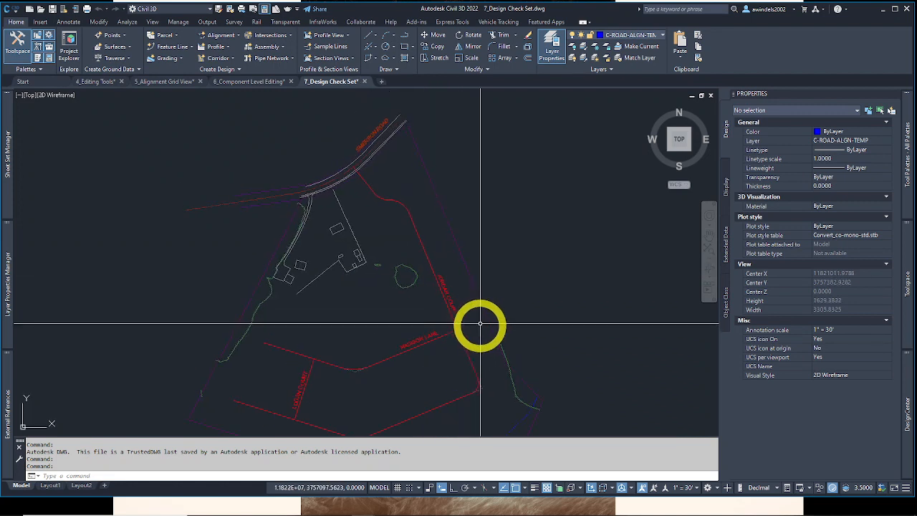
pyautogui.moveTo(478, 332)
pyautogui.mouseDown(button='middle')
pyautogui.moveTo(480, 316)
pyautogui.moveTo(492, 328)
pyautogui.mouseUp(button='middle')
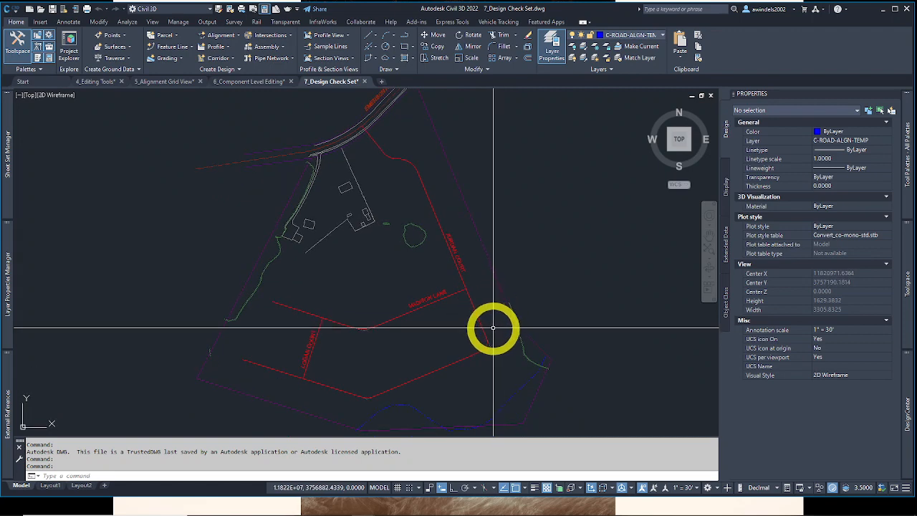
pyautogui.moveTo(493, 328)
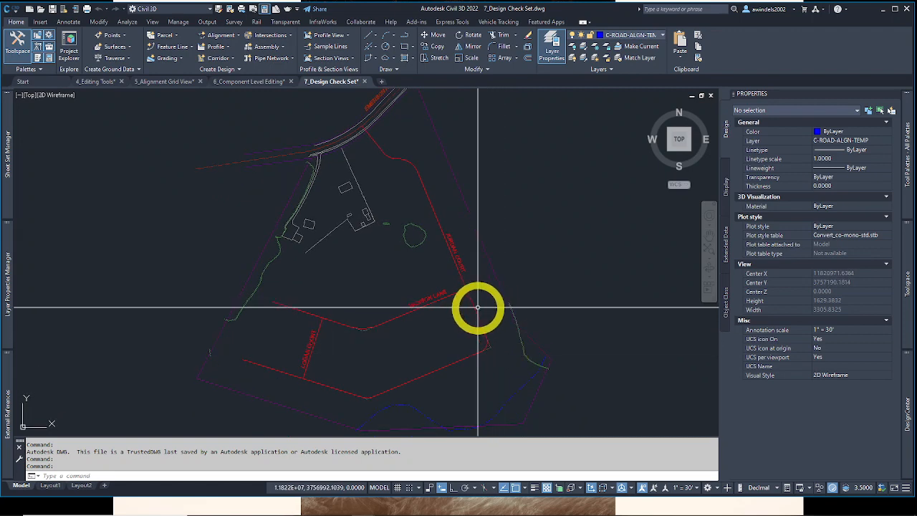
pyautogui.press('Escape')
pyautogui.click(476, 310)
pyautogui.click(475, 312)
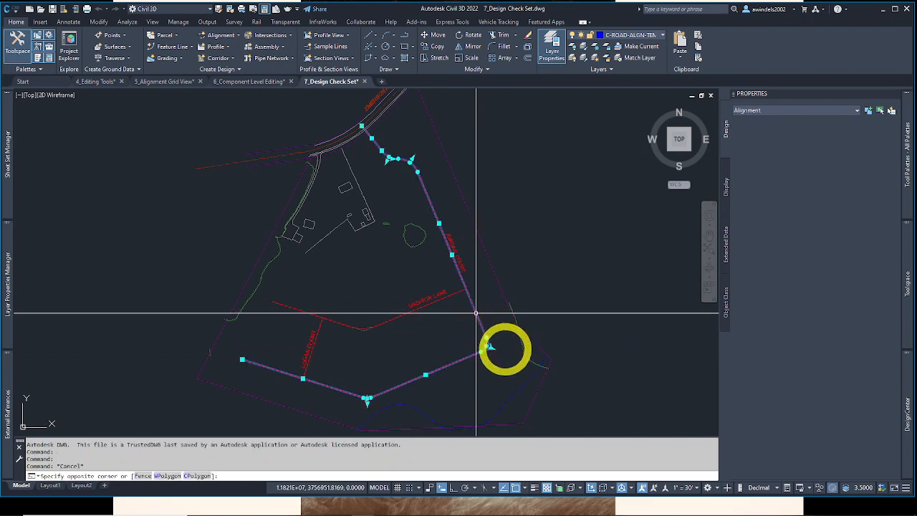
pyautogui.moveTo(500, 346); pyautogui.dragTo(505, 338, button='middle')
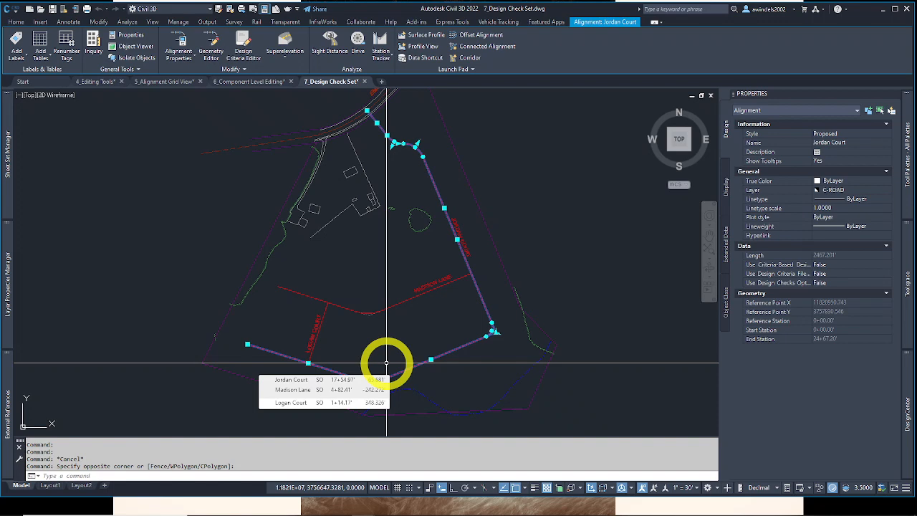
pyautogui.moveTo(422, 316); pyautogui.dragTo(420, 344, button='middle')
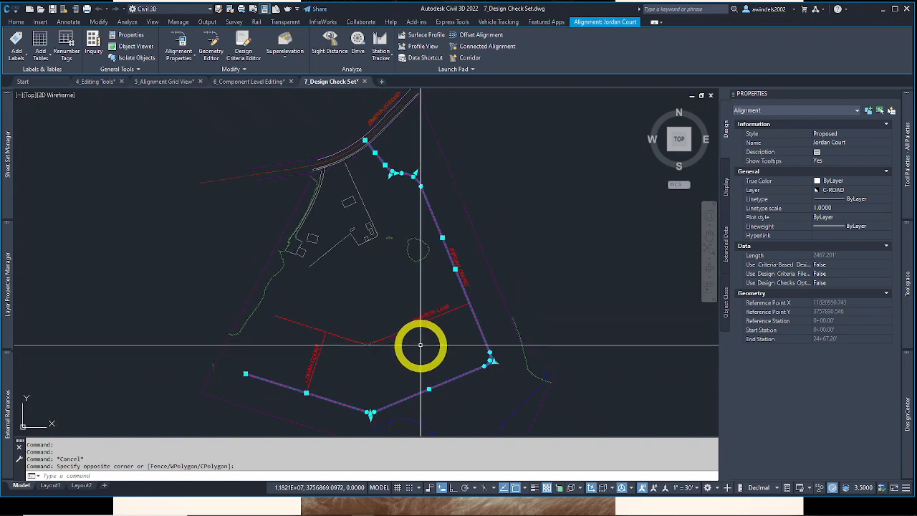
pyautogui.press('Escape')
pyautogui.press('Escape')
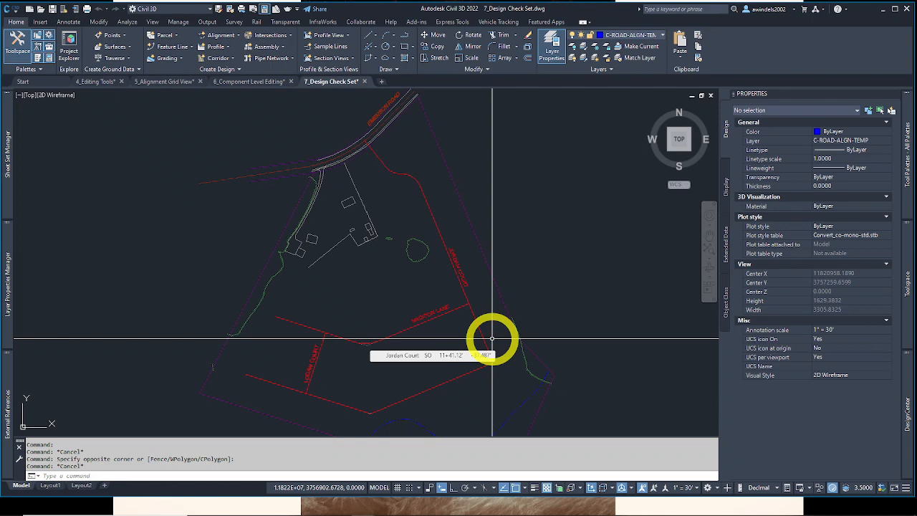
# Step: Select the Madison Lane alignment and switch to the Revu PDF page about applying design criteria files and check sets
pyautogui.scroll(2, 426, 221)
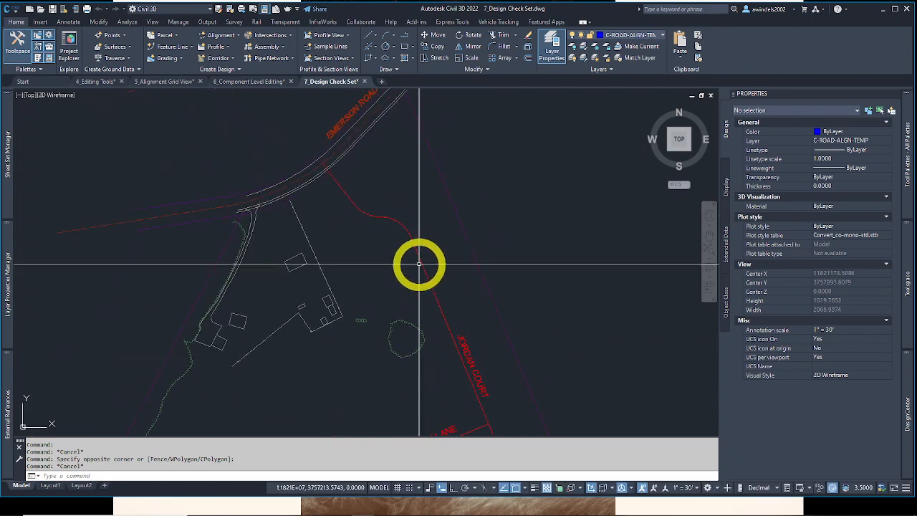
pyautogui.moveTo(466, 293)
pyautogui.mouseDown(button='middle')
pyautogui.moveTo(465, 309)
pyautogui.moveTo(466, 287)
pyautogui.mouseUp(button='middle')
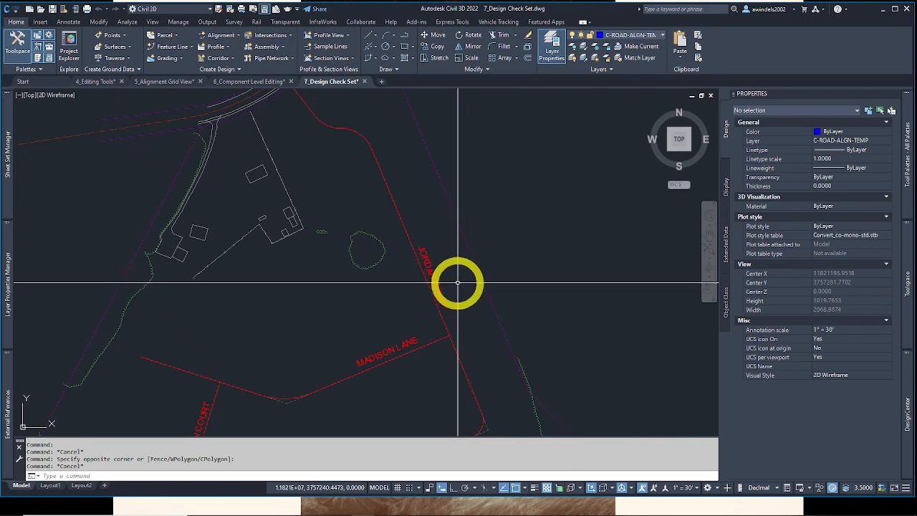
pyautogui.moveTo(512, 370); pyautogui.dragTo(491, 313, button='middle')
pyautogui.scroll(-5, 323, 358)
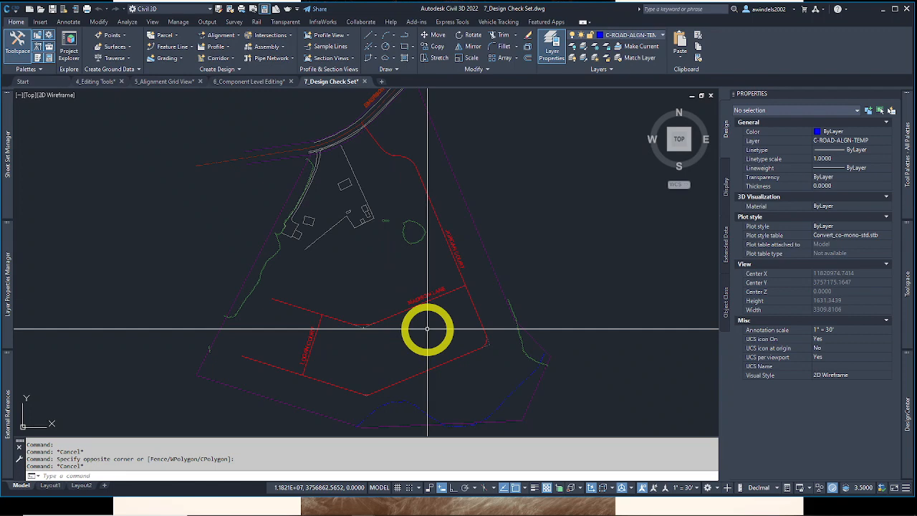
pyautogui.moveTo(427, 329)
pyautogui.moveTo(427, 329)
pyautogui.mouseDown(button='middle')
pyautogui.moveTo(458, 321)
pyautogui.moveTo(429, 303)
pyautogui.moveTo(451, 307)
pyautogui.moveTo(446, 316)
pyautogui.moveTo(411, 314)
pyautogui.moveTo(426, 343)
pyautogui.mouseUp(button='middle')
pyautogui.click(399, 296)
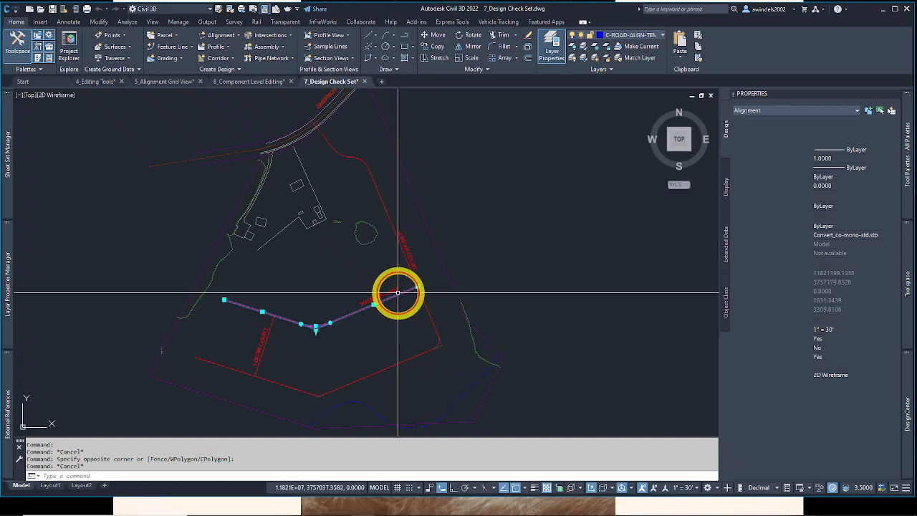
pyautogui.click(424, 303)
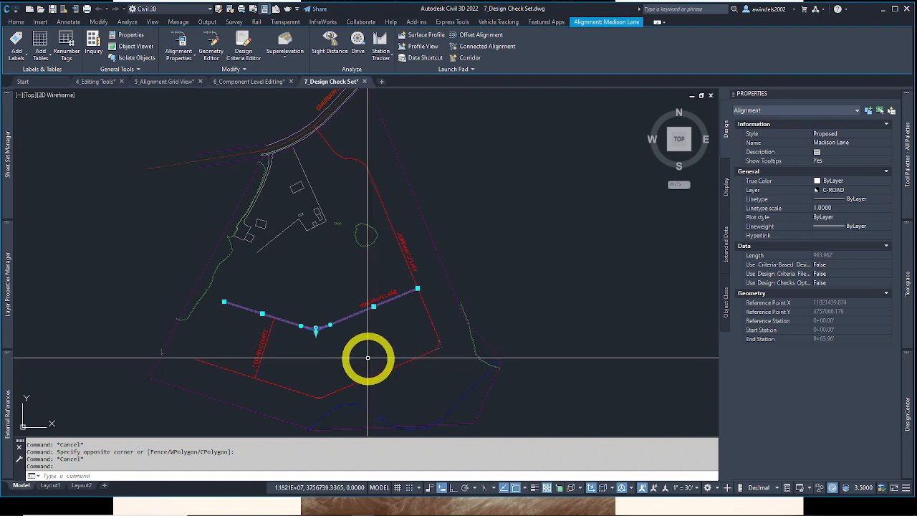
pyautogui.moveTo(317, 515)
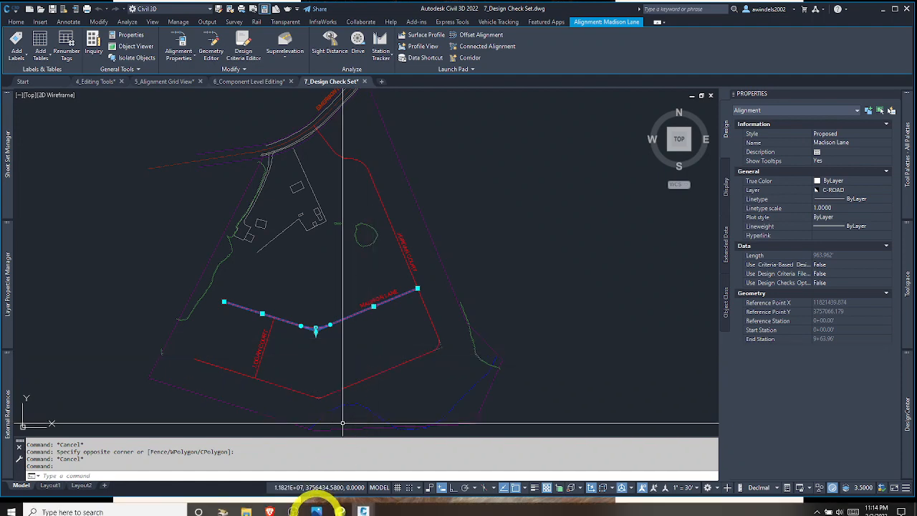
pyautogui.click(339, 510)
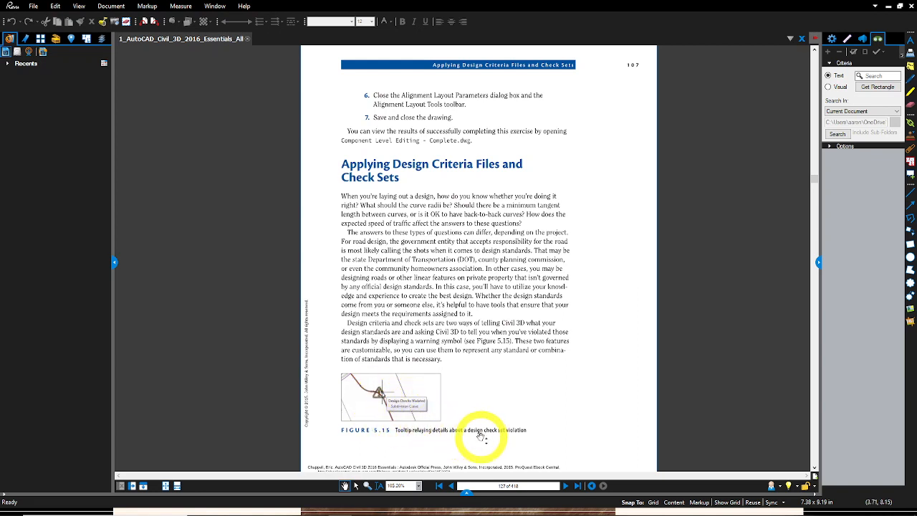
# Step: Advance the PDF to Exercise 5.7 on design check sets, and browse the Transportation.org site from the browser's AASHTO search results
pyautogui.scroll(-3, 494, 447)
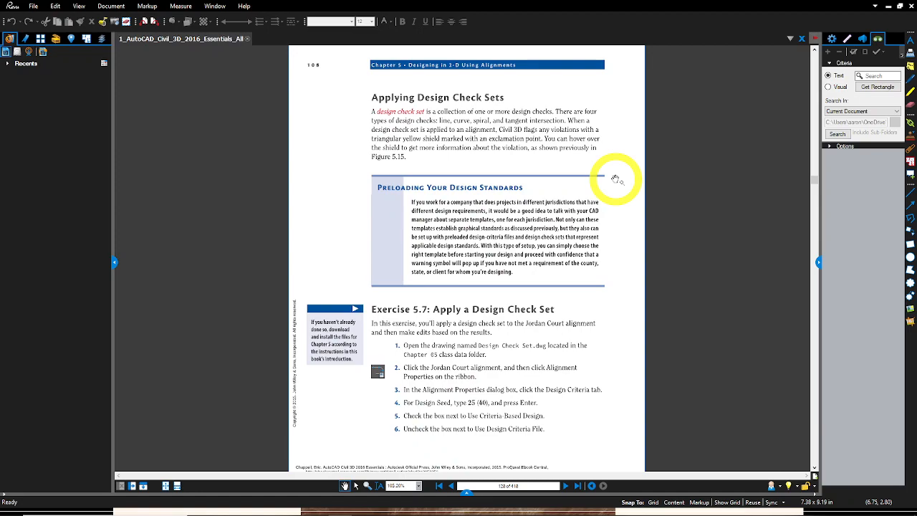
pyautogui.click(222, 156)
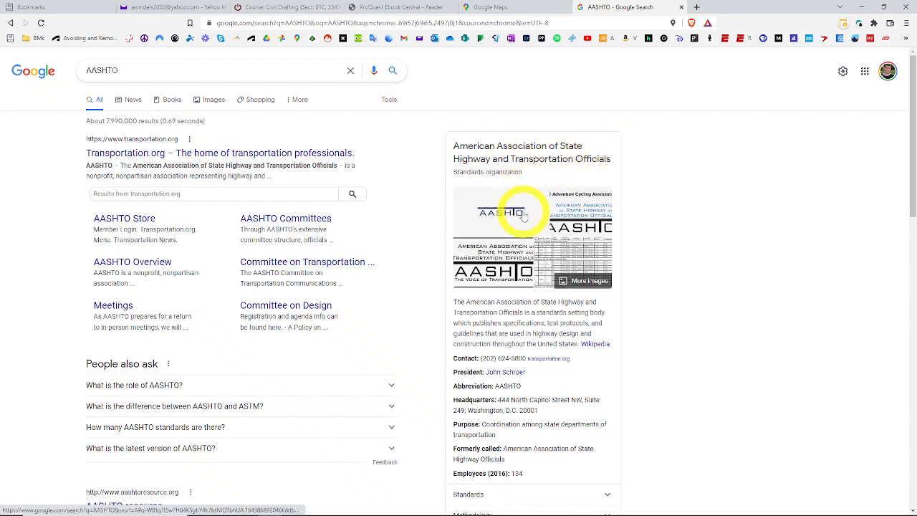
pyautogui.click(255, 153)
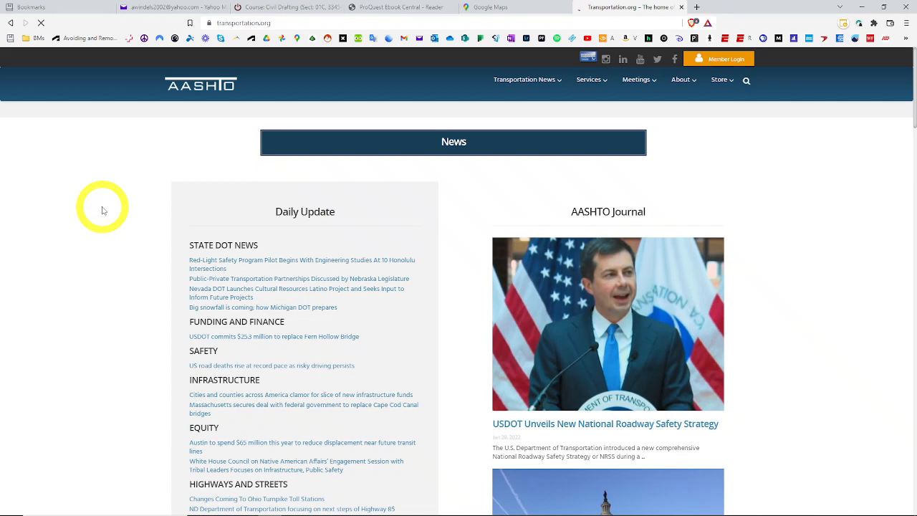
pyautogui.scroll(-10, 103, 211)
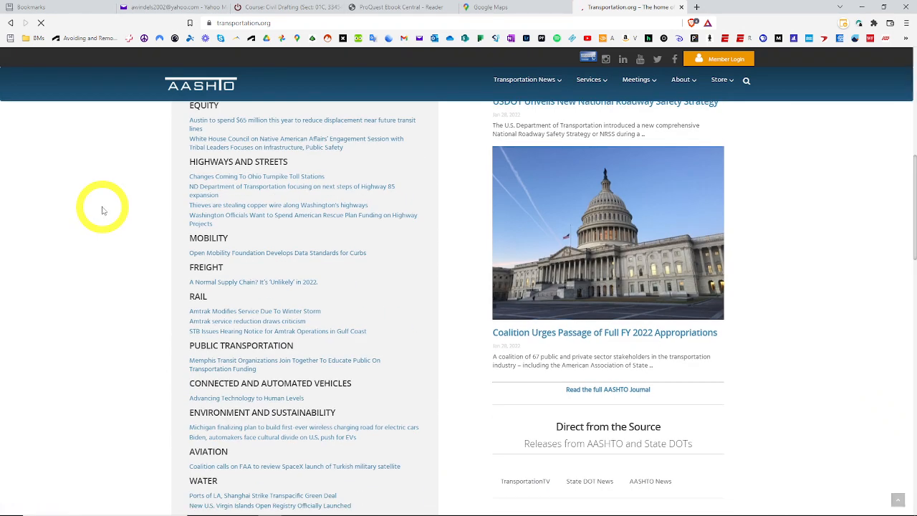
pyautogui.scroll(3, 103, 211)
pyautogui.scroll(3, 103, 211)
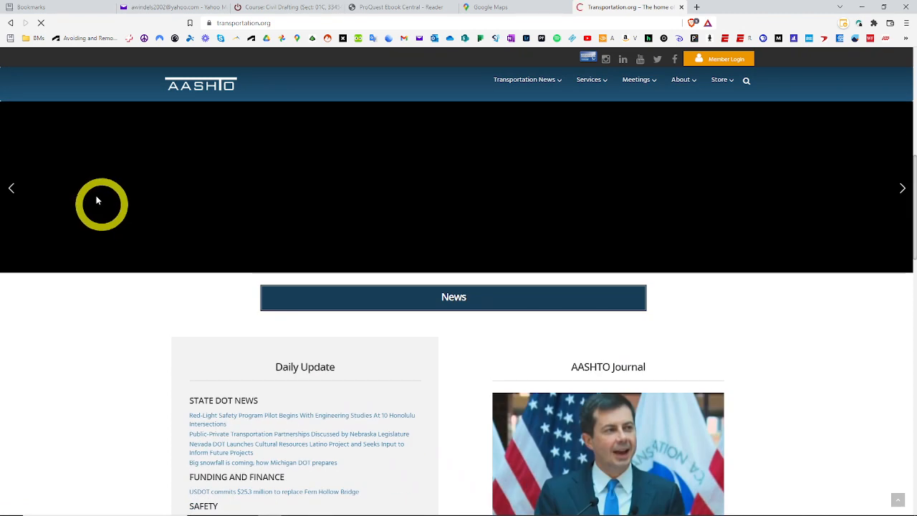
# Step: Go back to the Google results for AASHTO, look over the related questions and entries, and return to the PDF
pyautogui.click(10, 23)
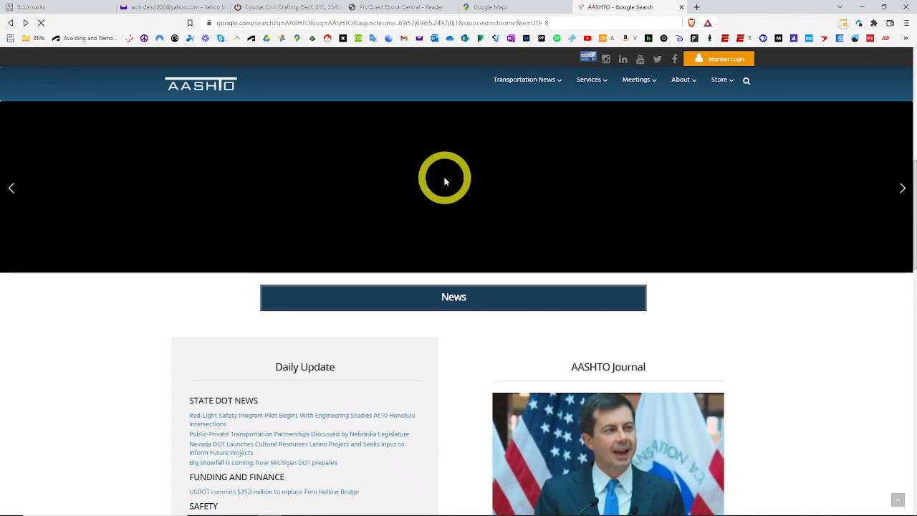
pyautogui.scroll(-3, 387, 200)
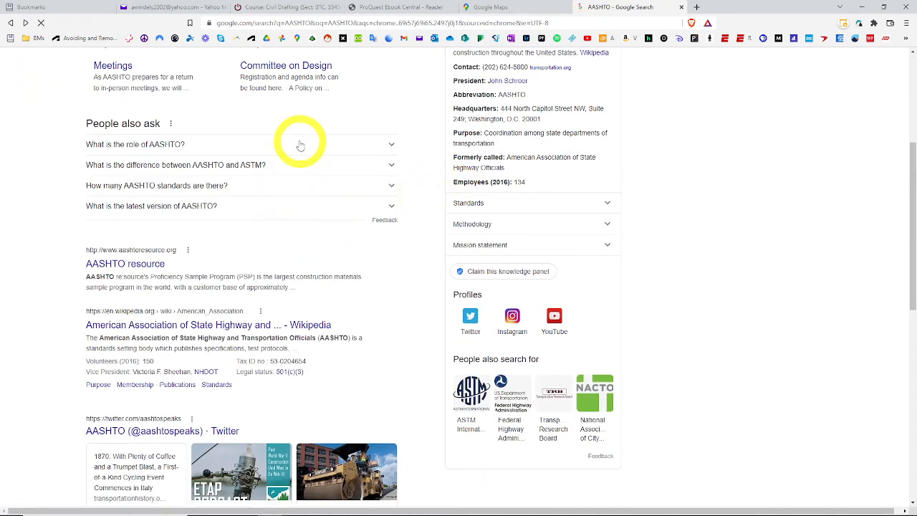
pyautogui.click(298, 143)
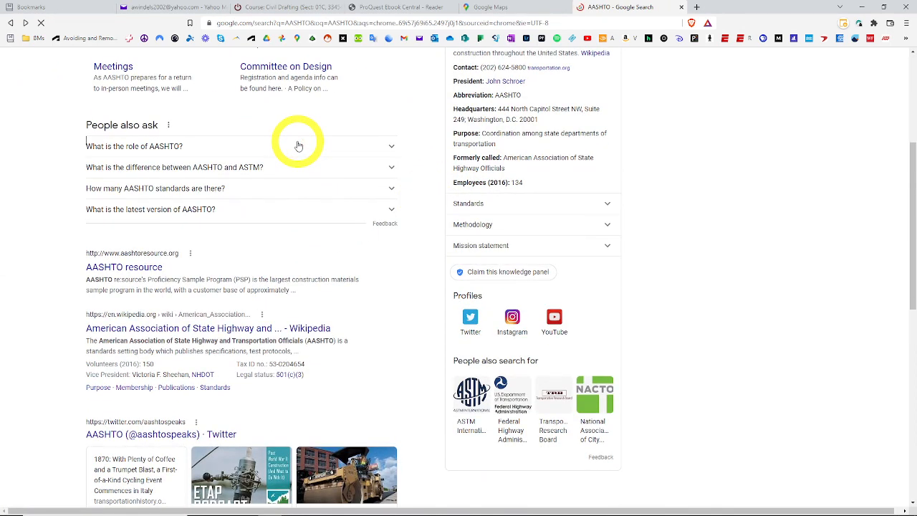
pyautogui.scroll(3, 367, 149)
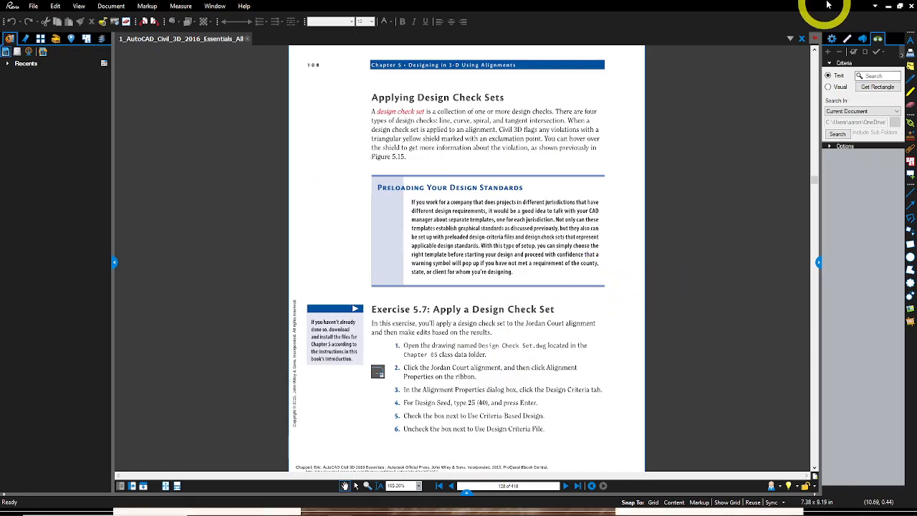
# Step: Switch back to Civil 3D, clear the Madison Lane selection, and select the Jordan Court alignment in 7_Design Check Set.dwg
pyautogui.click(888, 6)
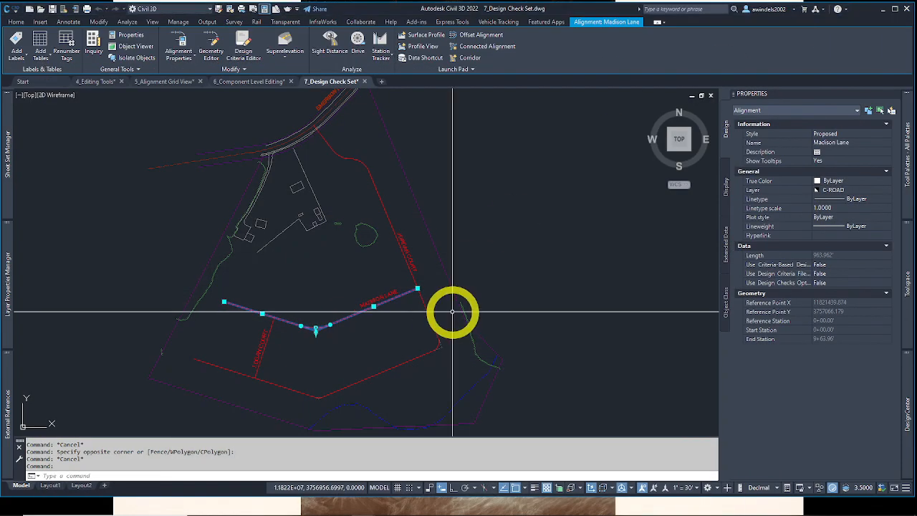
pyautogui.press('Escape')
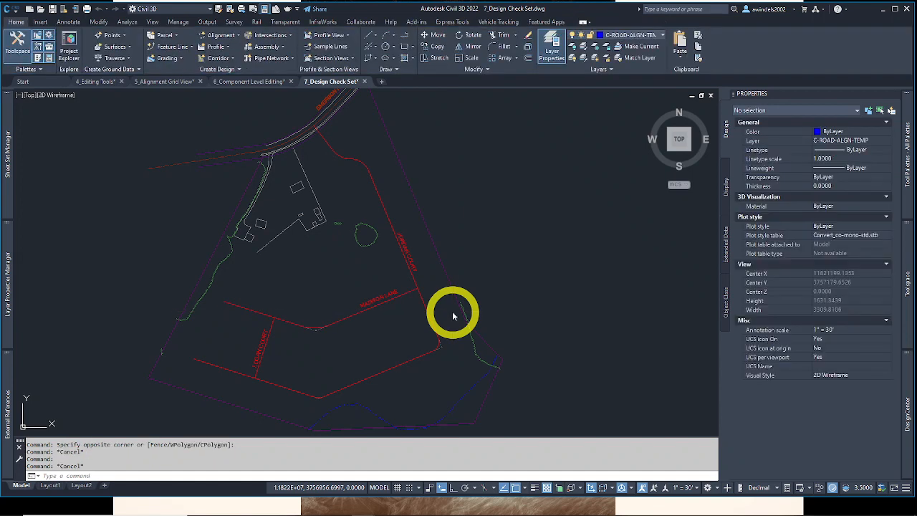
pyautogui.moveTo(329, 84)
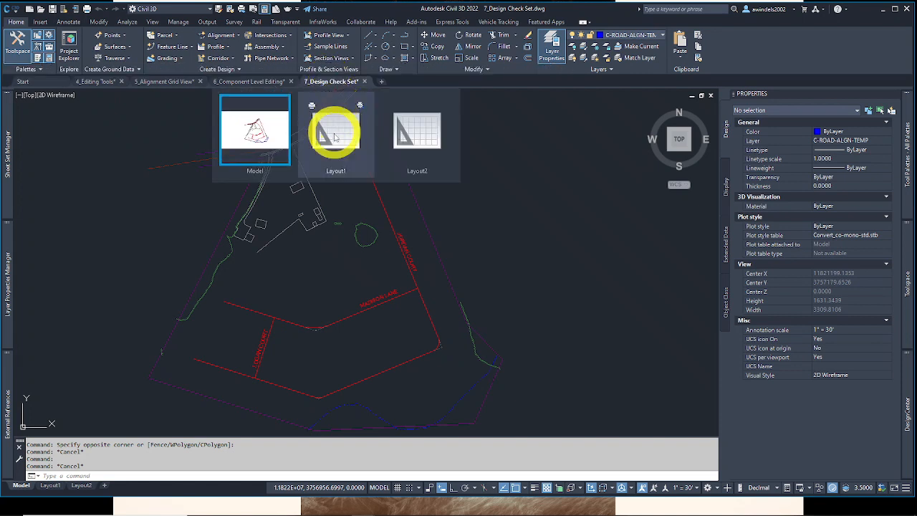
pyautogui.click(381, 206)
pyautogui.click(369, 190)
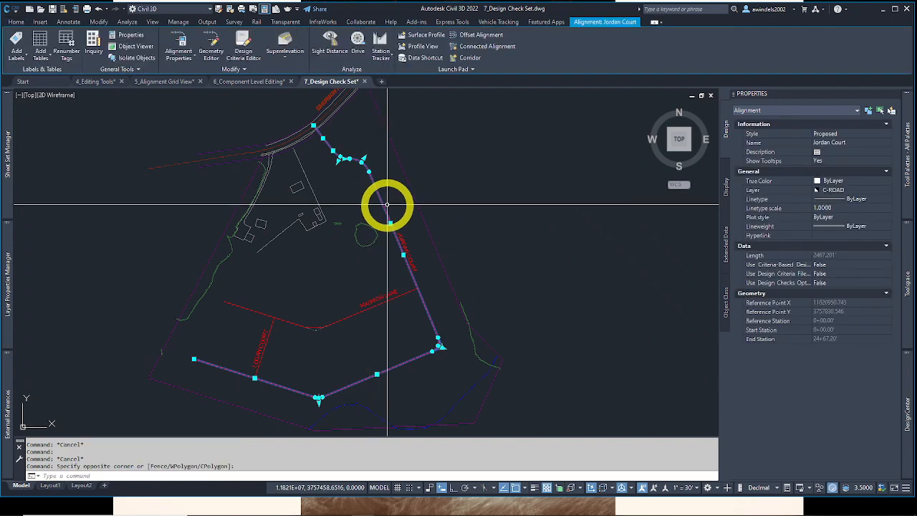
pyautogui.moveTo(387, 208); pyautogui.dragTo(376, 198, button='middle')
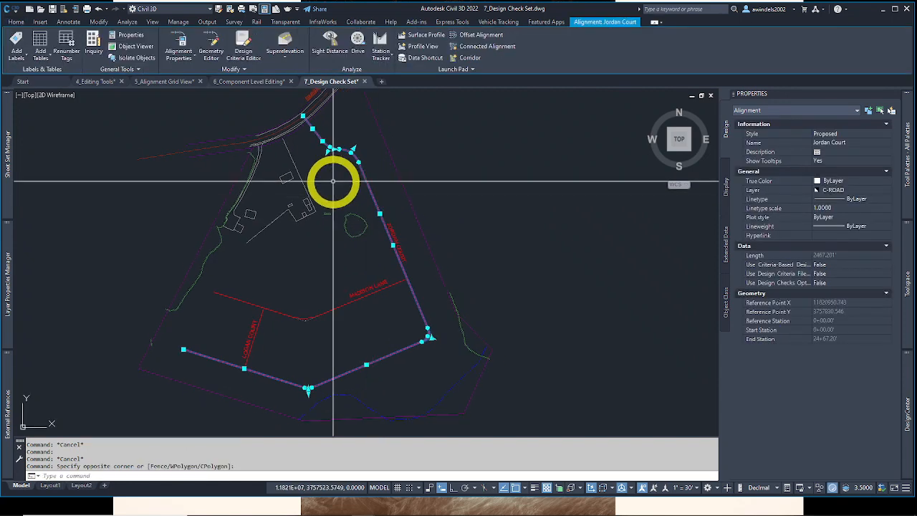
# Step: Open the design criteria in Jordan Court's alignment properties and set the design speed at station 0+00.00 to 25 mi/h
pyautogui.click(183, 43)
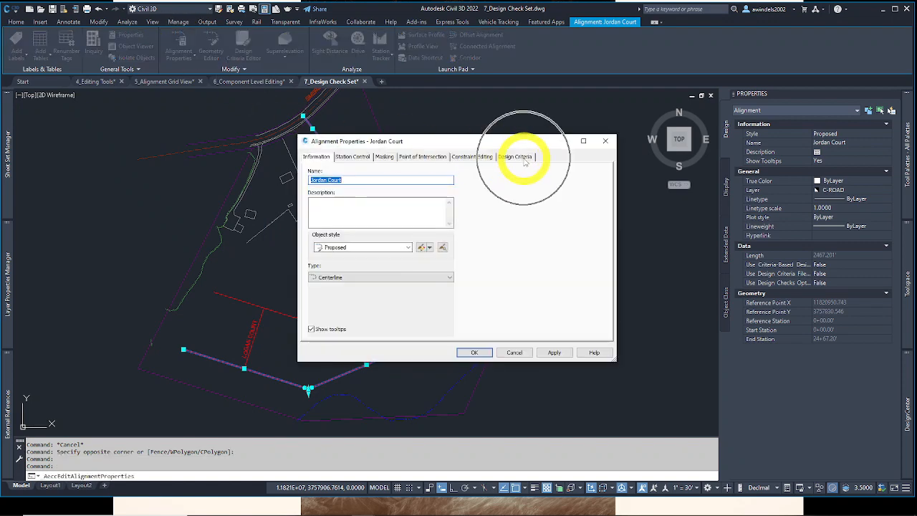
pyautogui.click(524, 159)
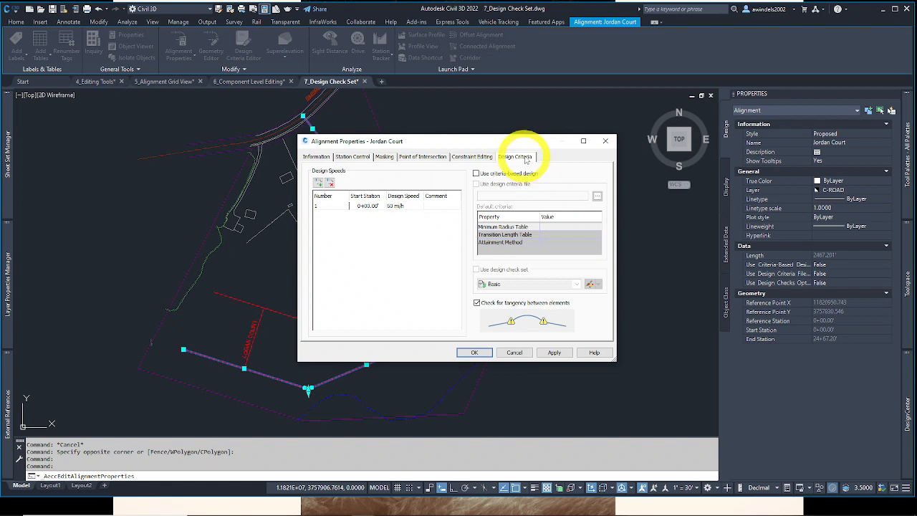
pyautogui.click(402, 207)
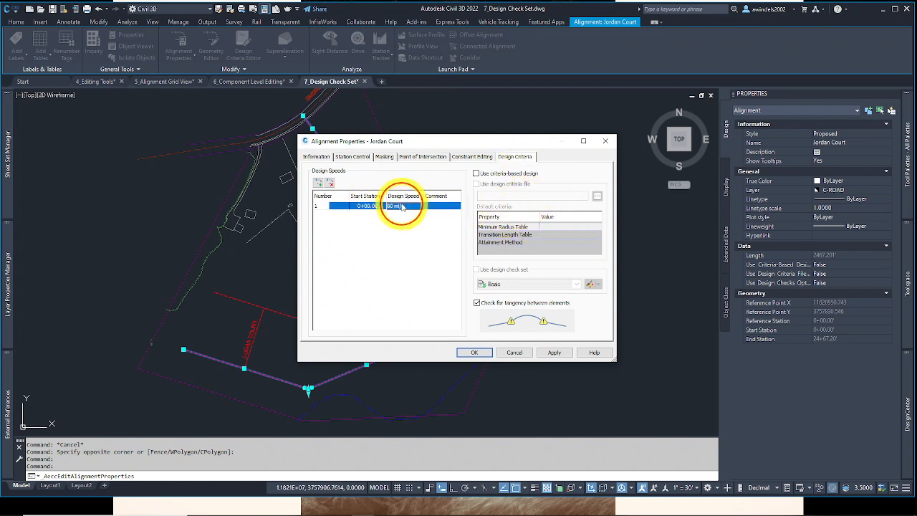
pyautogui.click(409, 206)
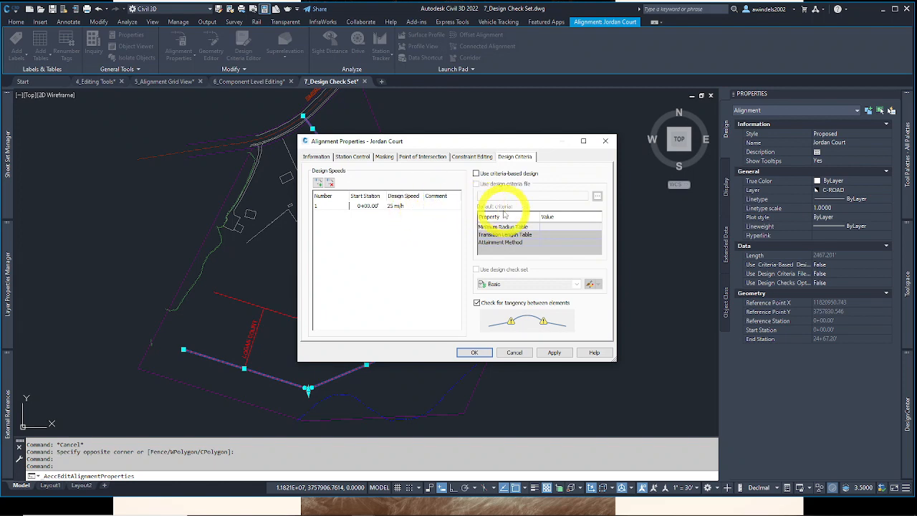
# Step: Enable criteria-based design for Jordan Court without a design criteria file, and enlarge the alignment properties dialog
pyautogui.click(475, 174)
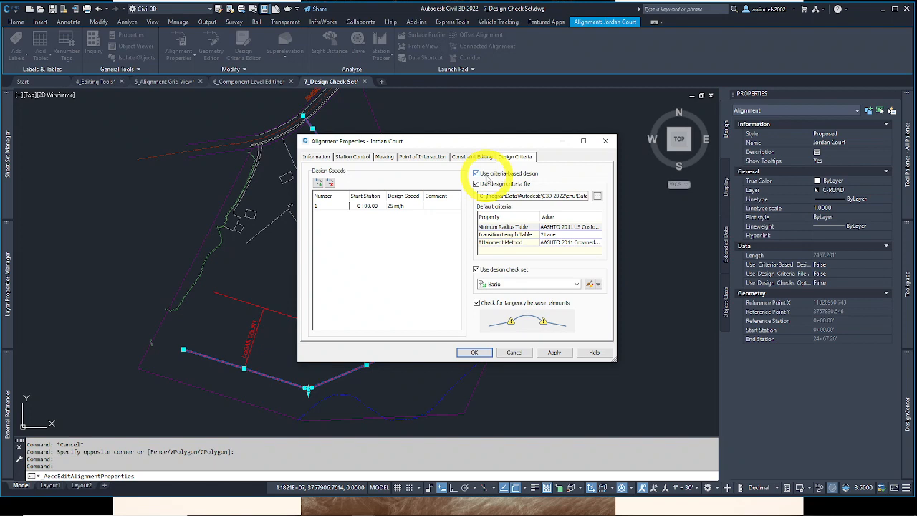
pyautogui.click(476, 184)
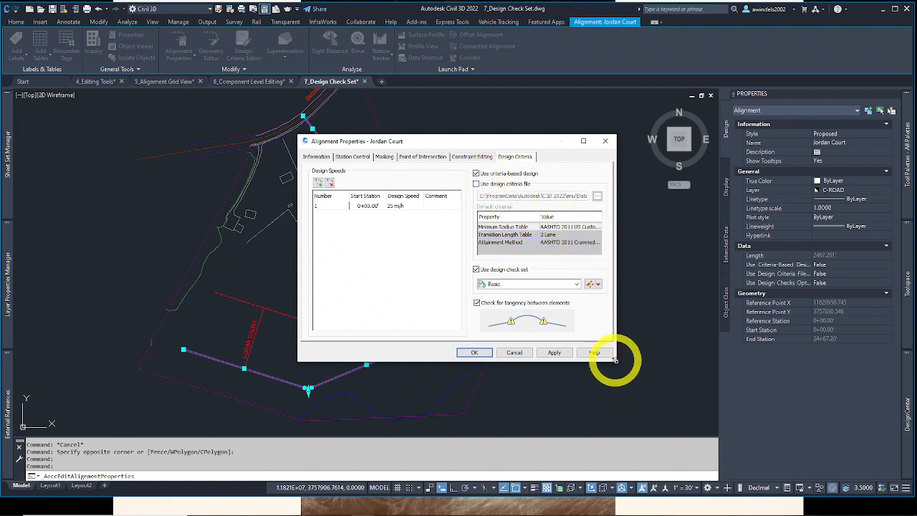
pyautogui.moveTo(614, 359); pyautogui.dragTo(648, 373)
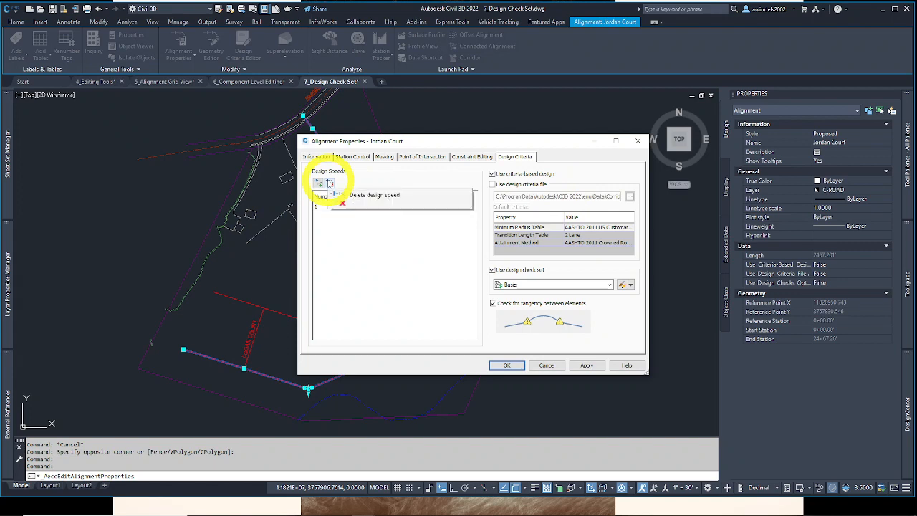
pyautogui.click(320, 185)
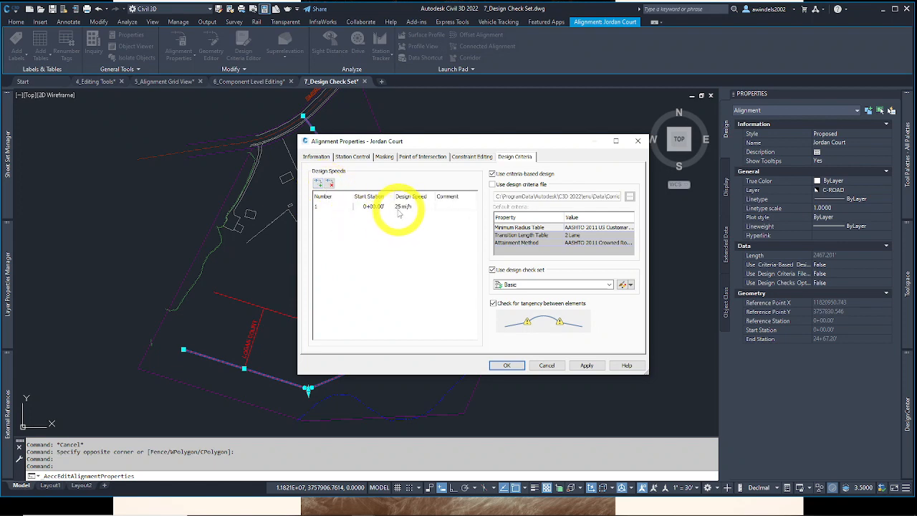
pyautogui.click(380, 207)
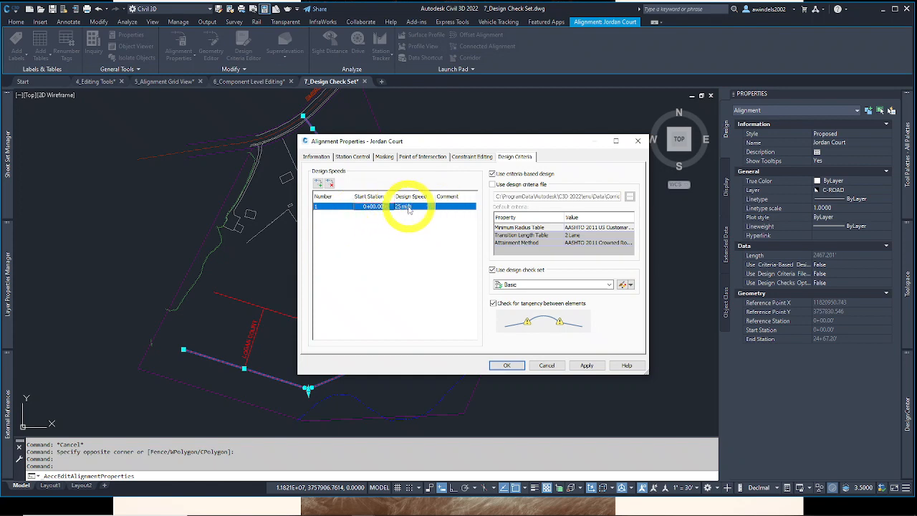
pyautogui.click(422, 212)
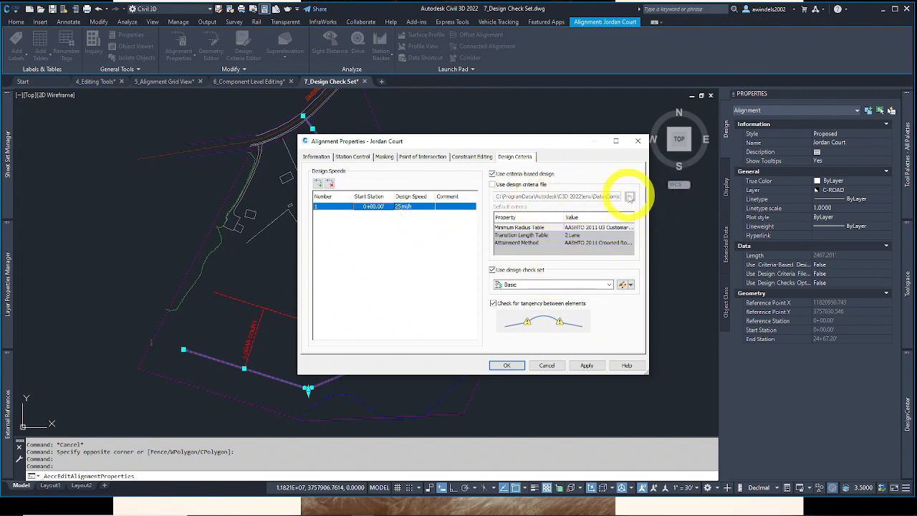
# Step: Choose Subdivision as Jordan Court's design check set and accept the alignment properties
pyautogui.click(576, 285)
pyautogui.click(530, 301)
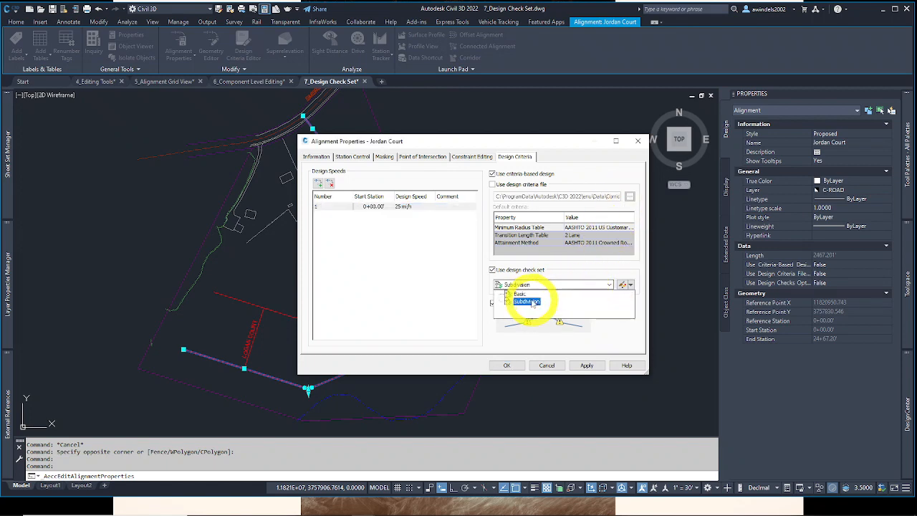
pyautogui.click(570, 304)
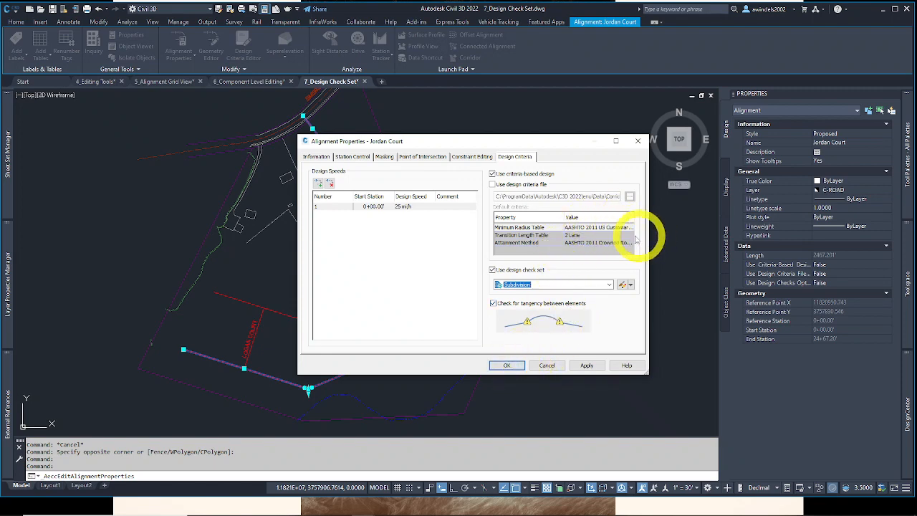
pyautogui.click(513, 365)
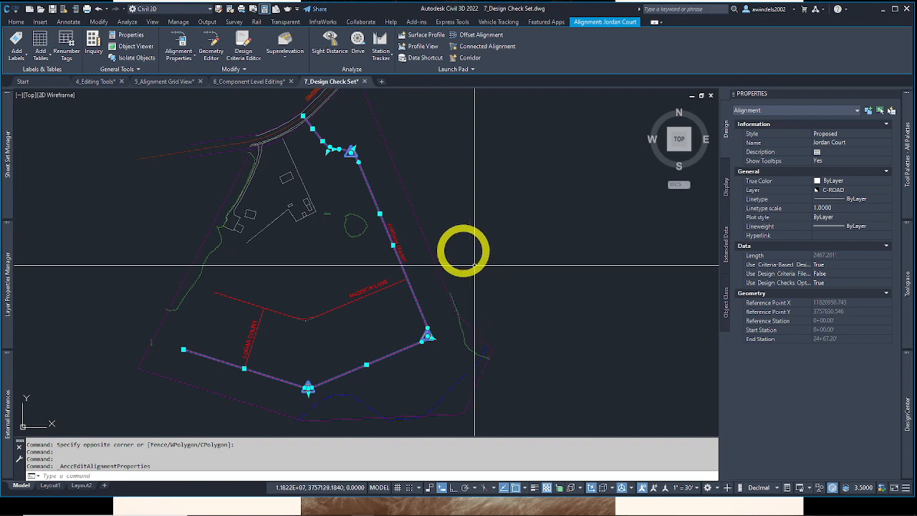
# Step: Examine the design check symbols along Jordan Court, from the northern curve past the corner curve to the southern one near Logan Court
pyautogui.scroll(6, 336, 147)
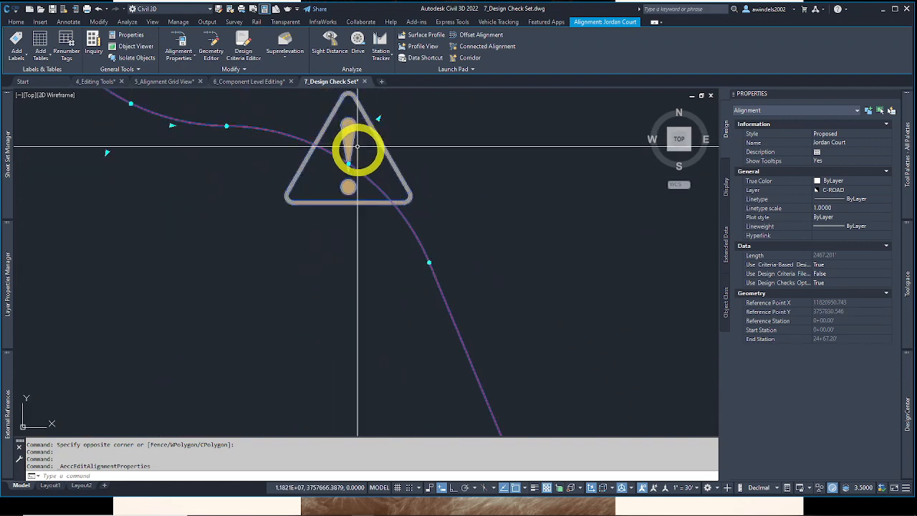
pyautogui.scroll(-5, 368, 153)
pyautogui.moveTo(462, 412); pyautogui.dragTo(351, 99, button='middle')
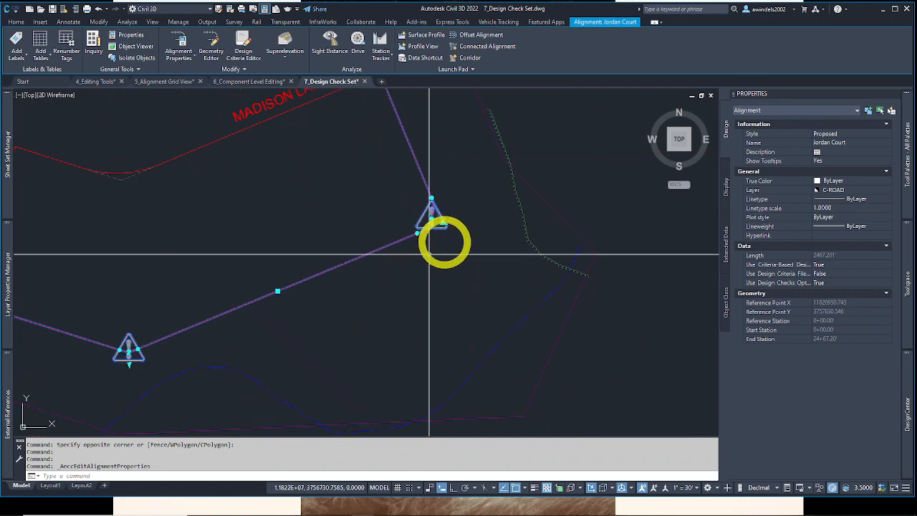
pyautogui.scroll(2, 441, 244)
pyautogui.scroll(-4, 374, 239)
pyautogui.moveTo(214, 328); pyautogui.dragTo(465, 275, button='middle')
pyautogui.scroll(2, 466, 258)
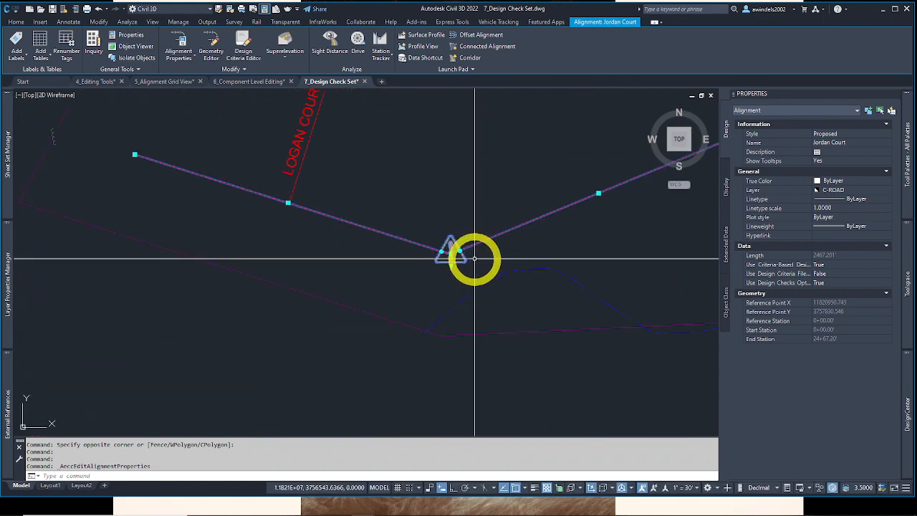
# Step: Examine the design check symbol at Jordan Court's southern curve up close and clear the alignment selection
pyautogui.moveTo(473, 259)
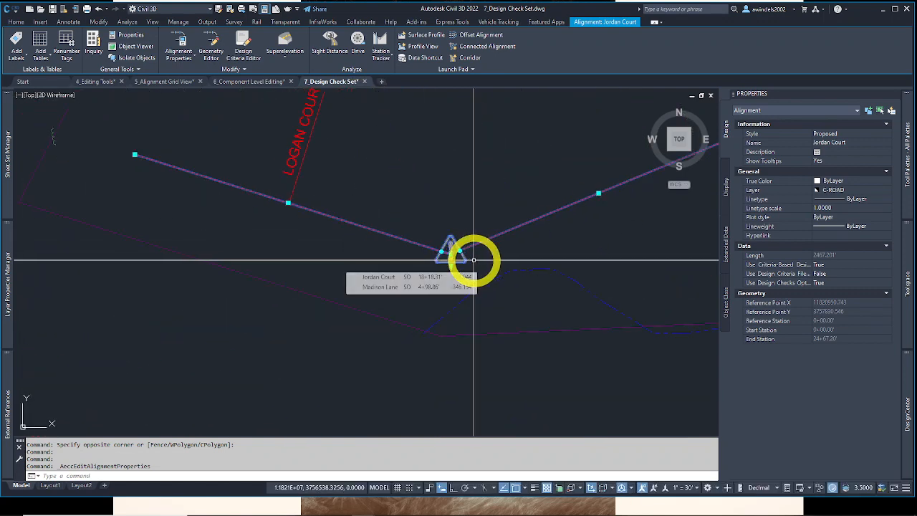
pyautogui.scroll(2, 474, 252)
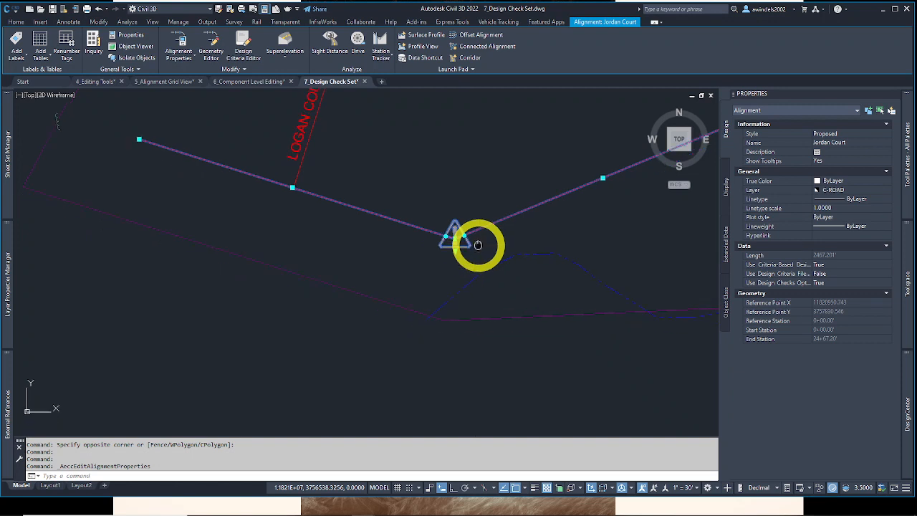
pyautogui.scroll(3, 476, 230)
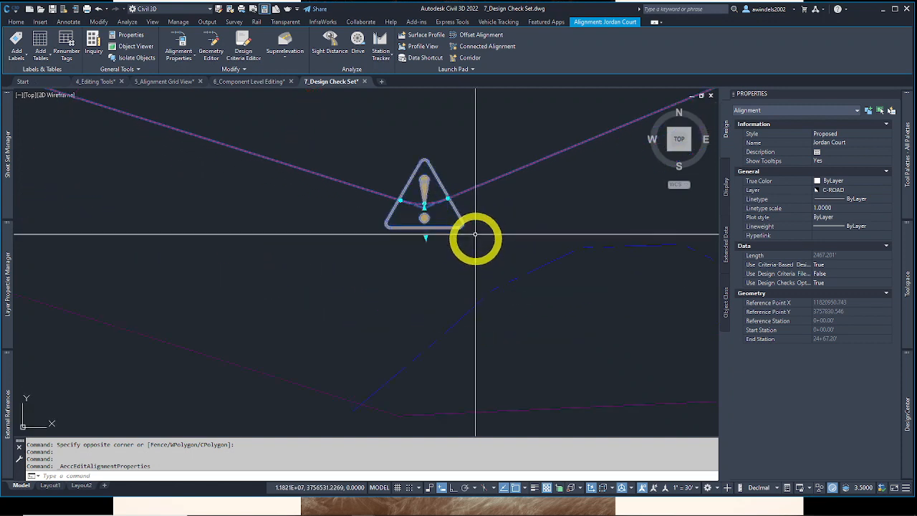
pyautogui.moveTo(503, 207); pyautogui.dragTo(506, 252, button='middle')
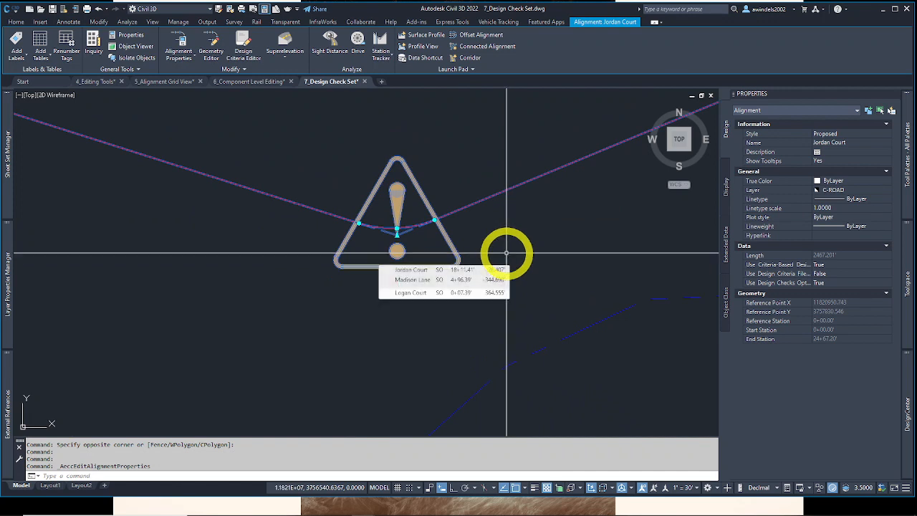
pyautogui.press('Escape')
pyautogui.moveTo(507, 252); pyautogui.dragTo(498, 286, button='middle')
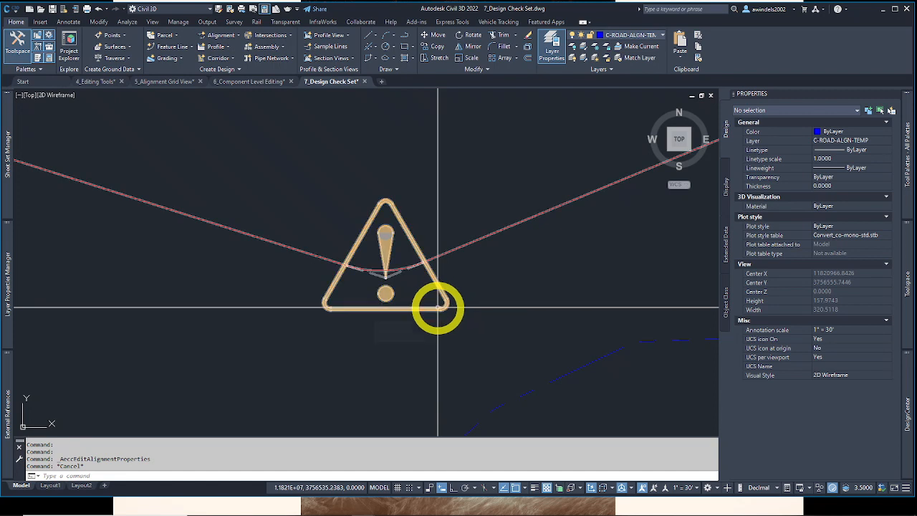
# Step: Examine the design check symbol and violation details at Jordan Court's southern curve, and clear the alignment selection
pyautogui.moveTo(438, 307)
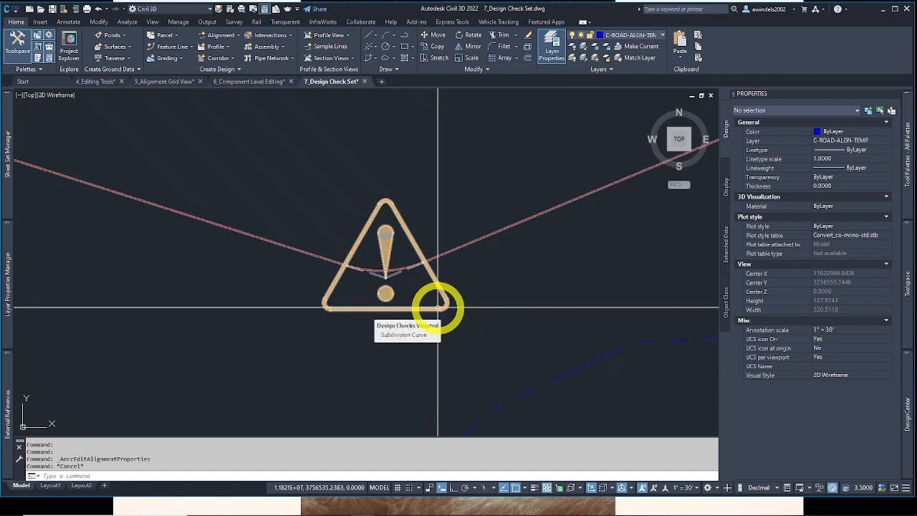
pyautogui.moveTo(381, 309)
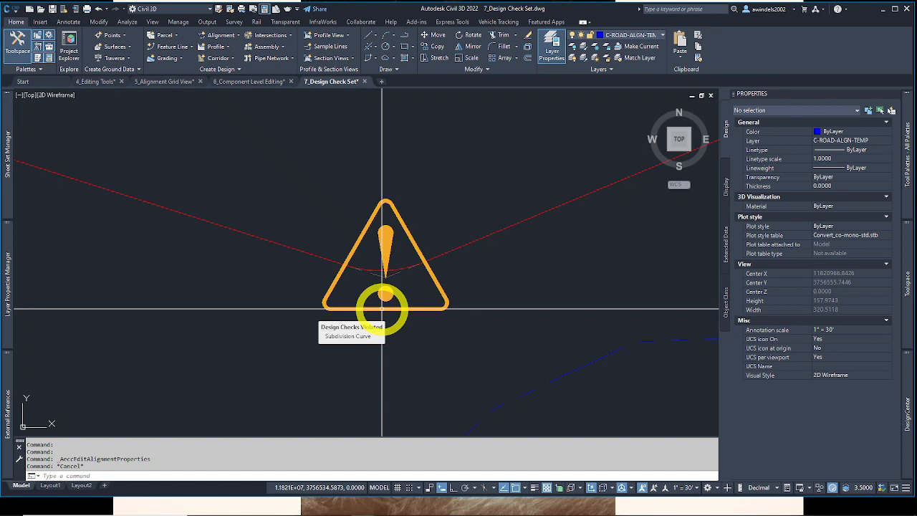
pyautogui.click(381, 309)
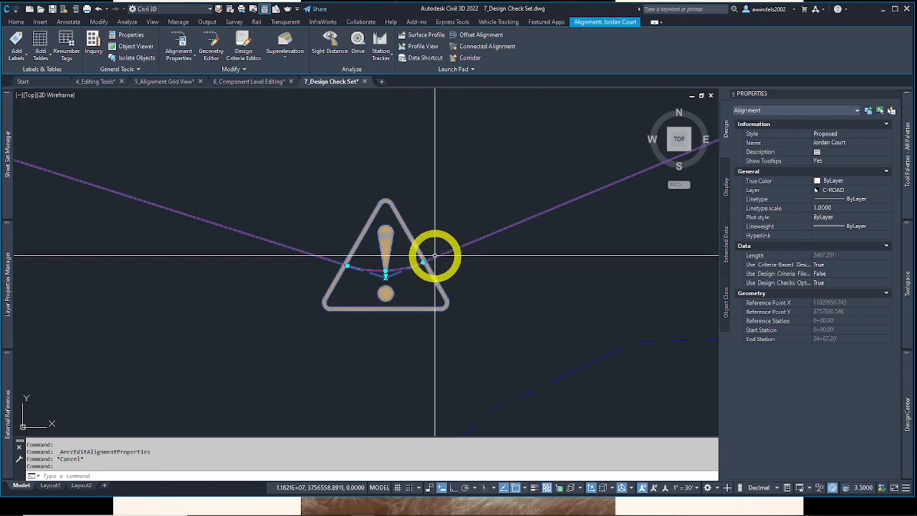
pyautogui.scroll(-5, 434, 255)
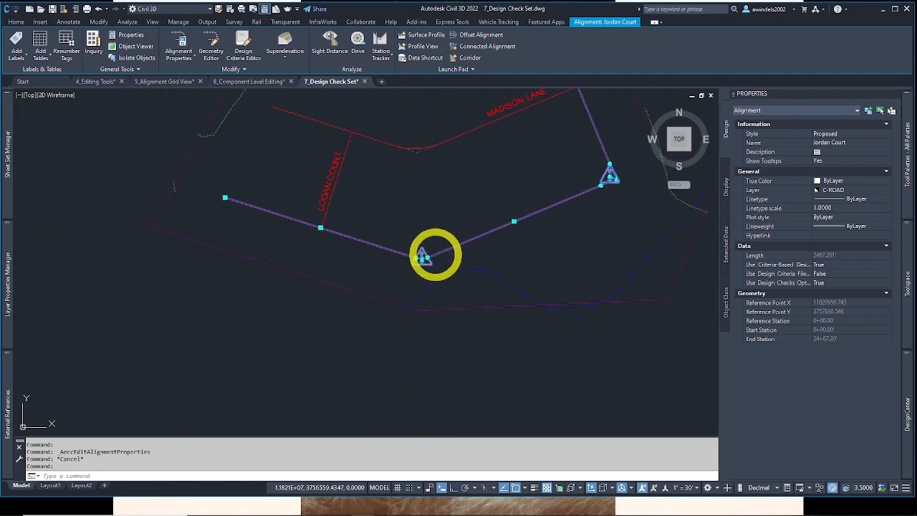
pyautogui.press('Escape')
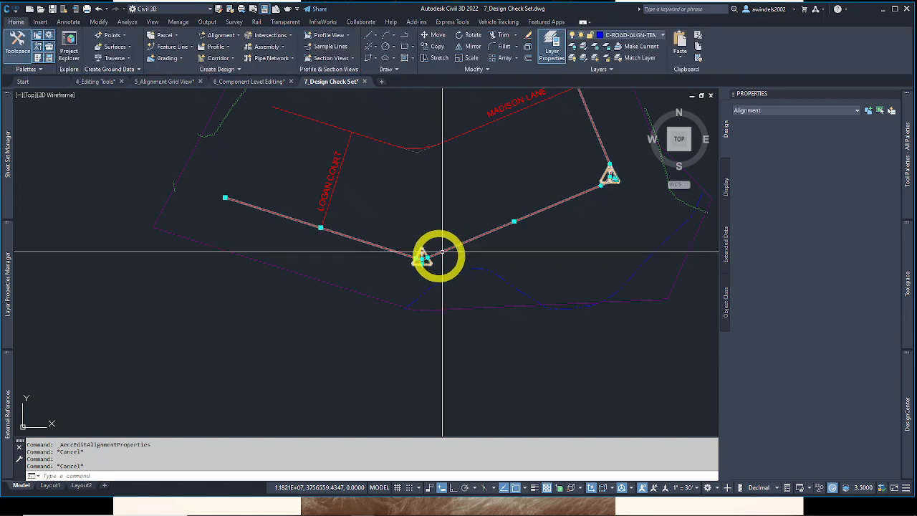
pyautogui.moveTo(439, 252); pyautogui.dragTo(437, 294, button='middle')
pyautogui.scroll(-3, 444, 270)
pyautogui.press('Escape')
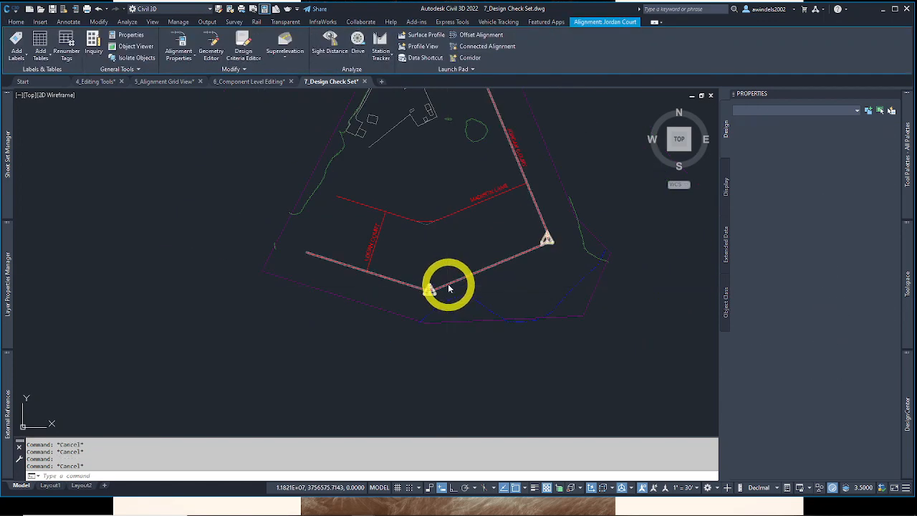
# Step: Try several larger and smaller radii for Jordan Court's southern curve by stretching the curve's midpoint
pyautogui.click(447, 283)
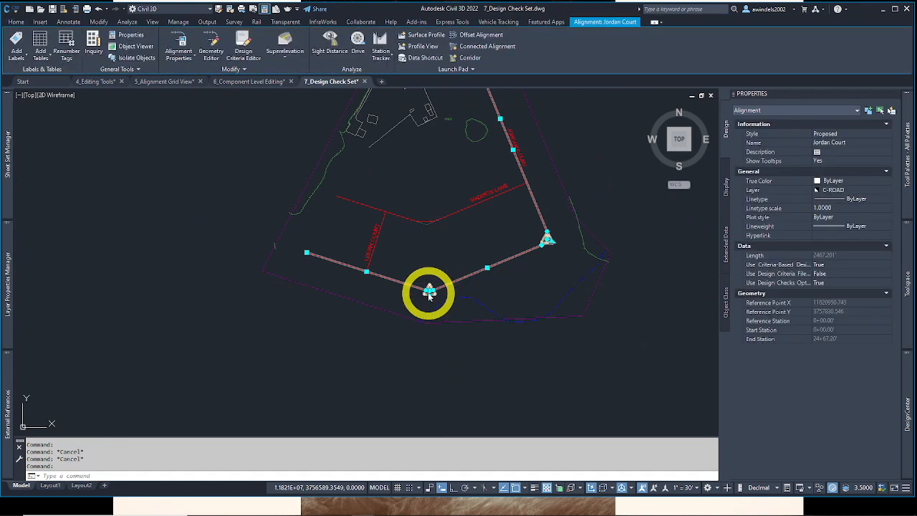
pyautogui.scroll(4, 429, 292)
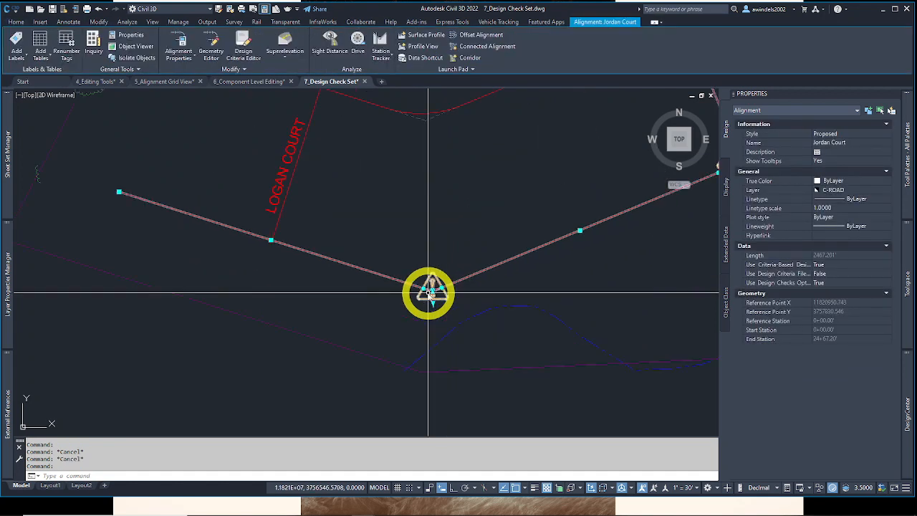
pyautogui.scroll(2, 429, 293)
pyautogui.click(436, 279)
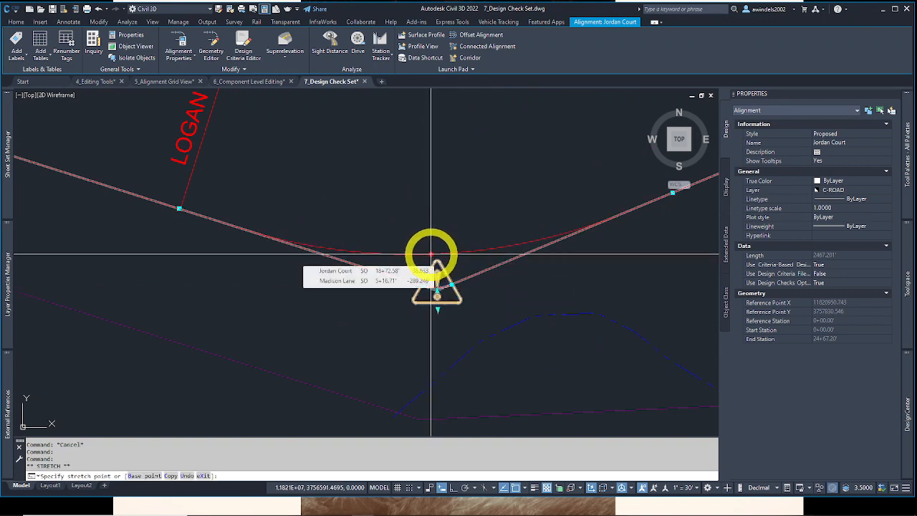
pyautogui.click(431, 254)
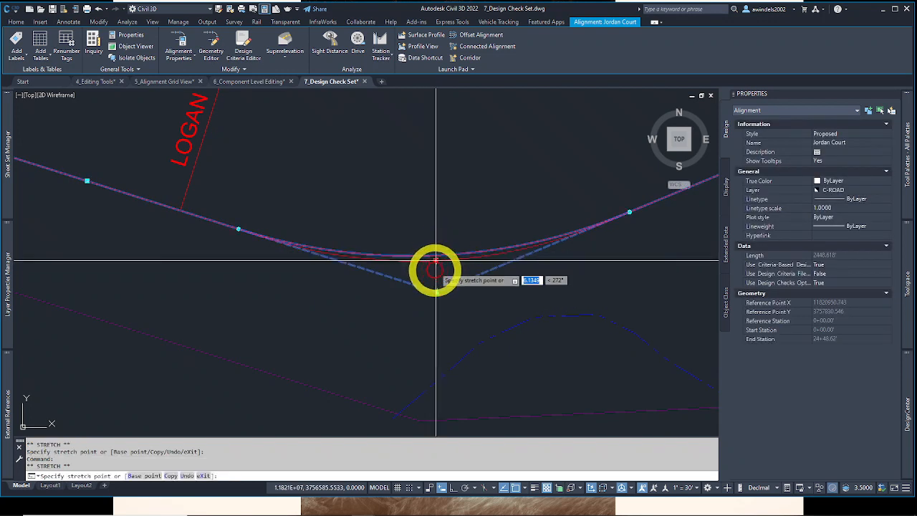
pyautogui.click(436, 276)
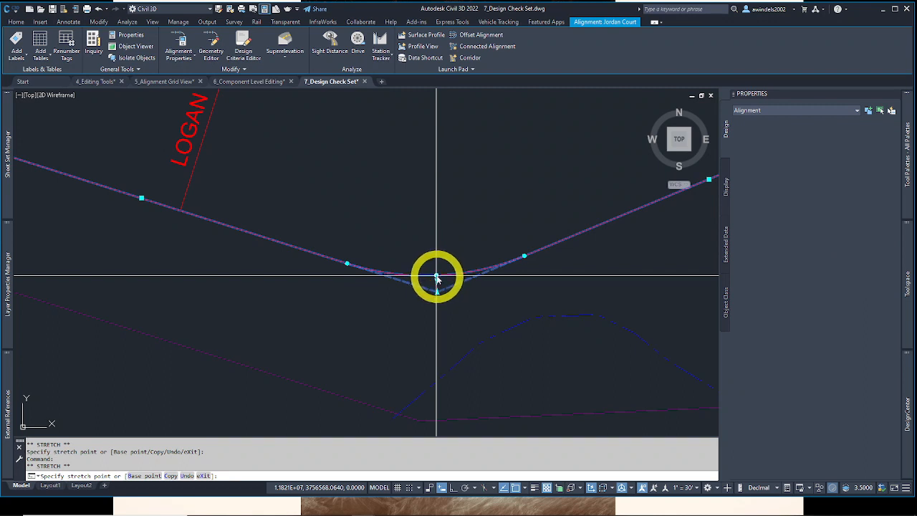
pyautogui.click(436, 276)
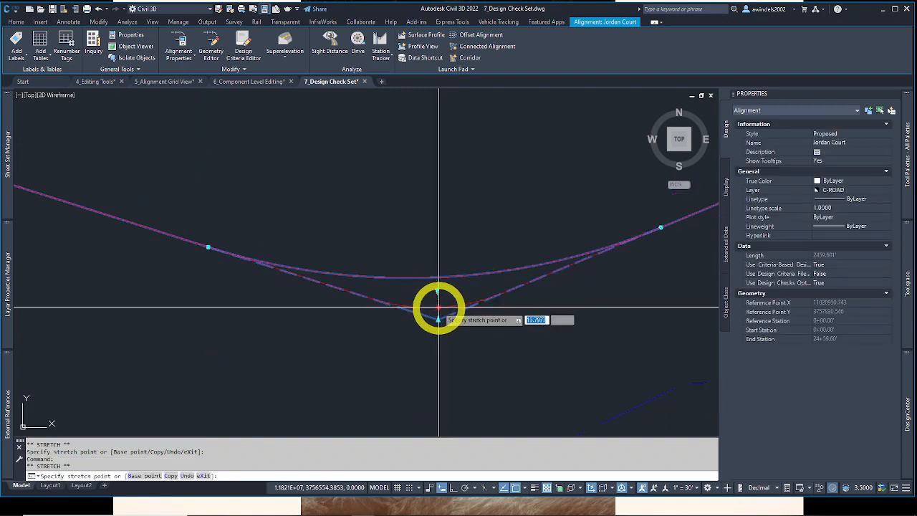
pyautogui.click(437, 309)
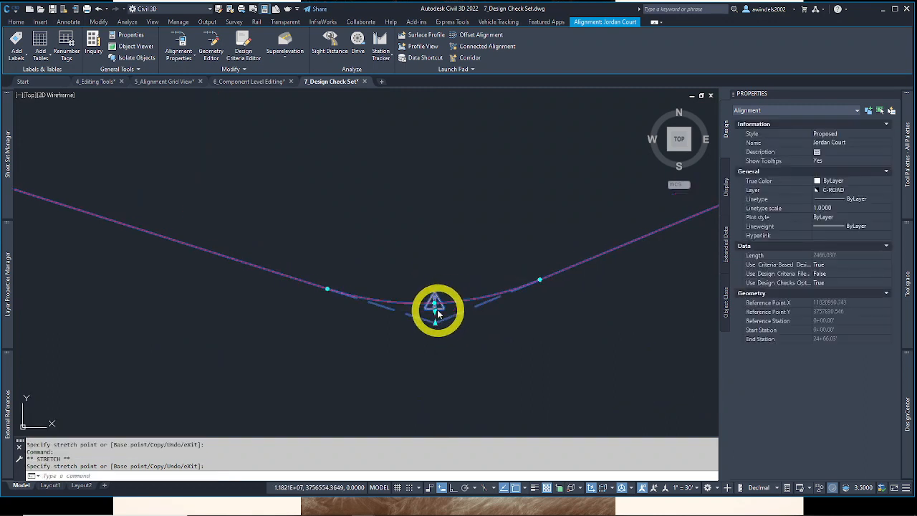
# Step: Stretch Jordan Court's southern curve to a wide arc with a radius of about 791 ft
pyautogui.click(427, 146)
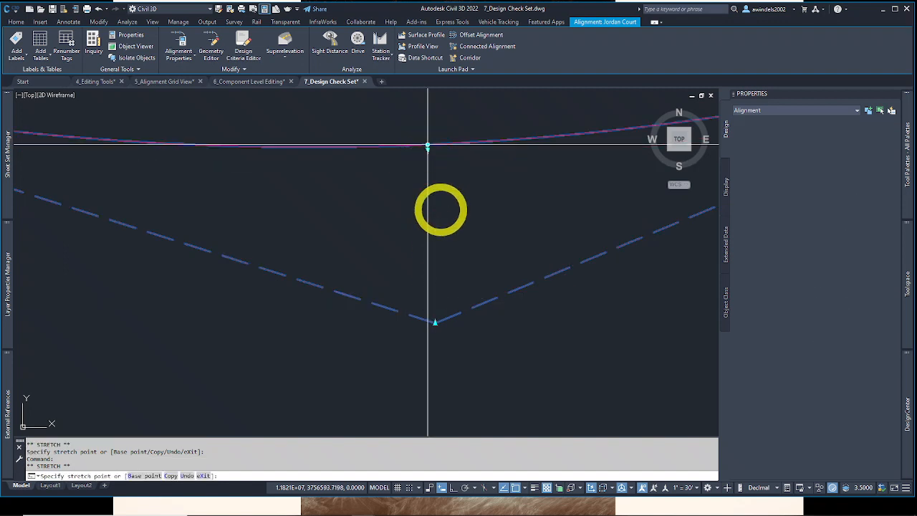
pyautogui.click(441, 214)
pyautogui.moveTo(449, 255); pyautogui.dragTo(384, 309, button='middle')
pyautogui.scroll(-5, 395, 304)
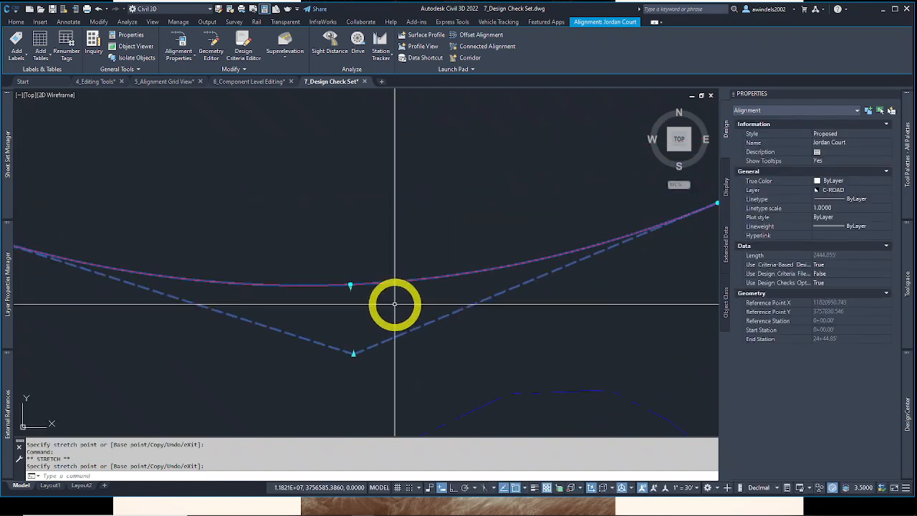
pyautogui.scroll(-5, 396, 299)
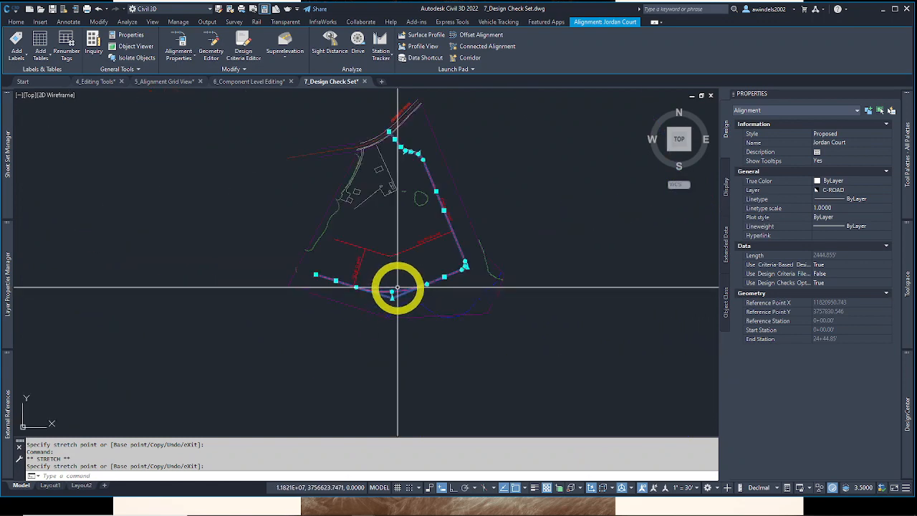
pyautogui.rightClick(399, 308)
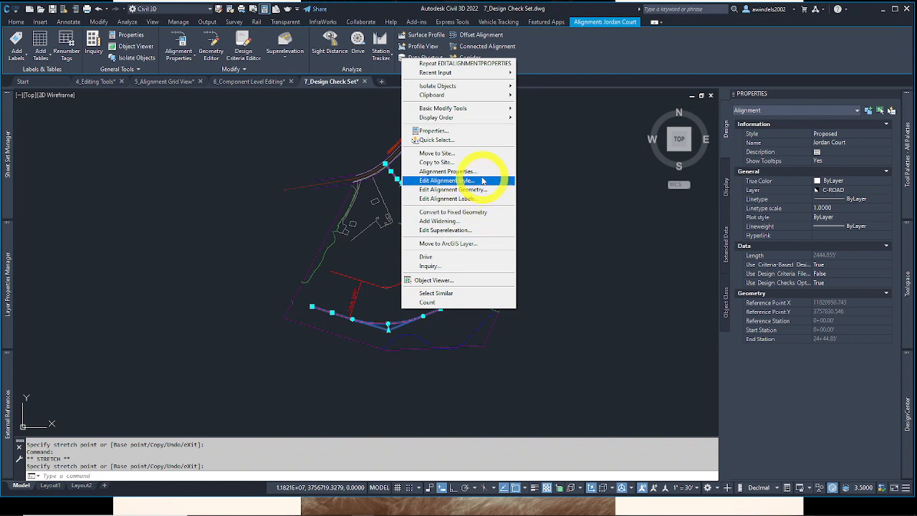
pyautogui.click(239, 58)
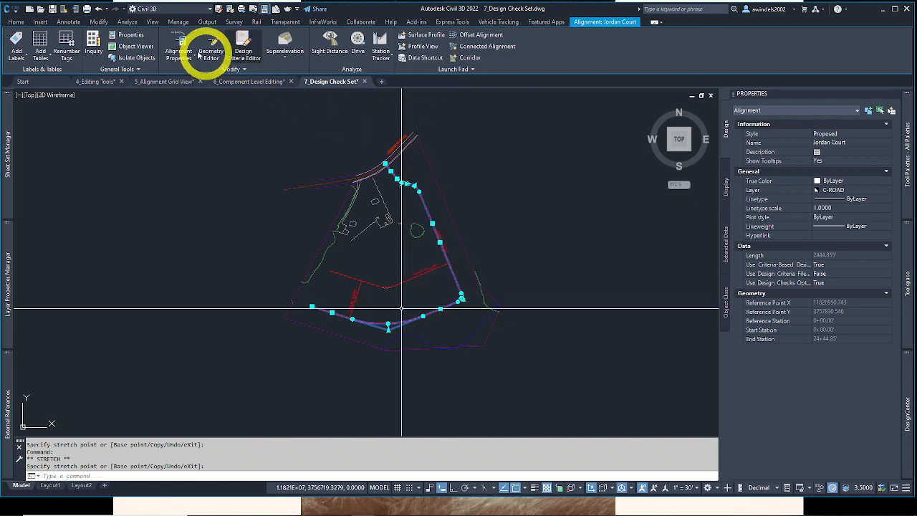
pyautogui.click(214, 57)
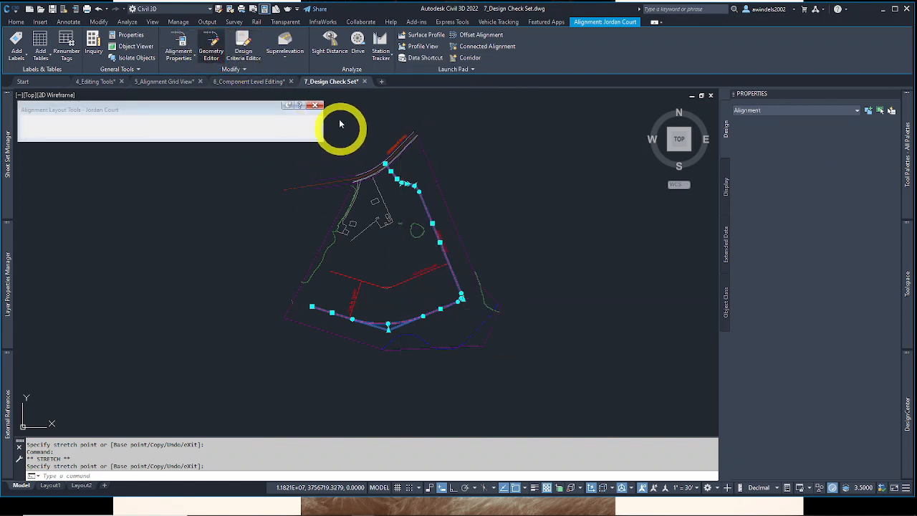
pyautogui.press('Escape')
pyautogui.press('Escape')
pyautogui.rightClick(426, 293)
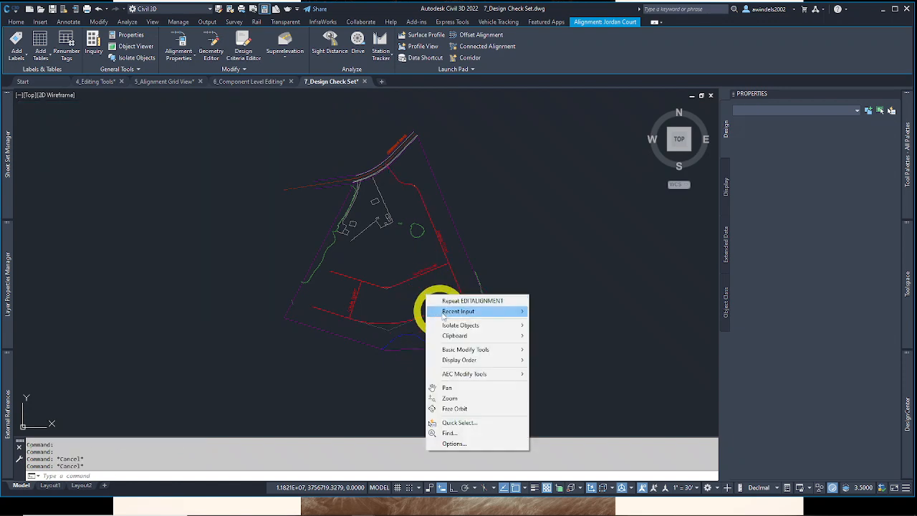
pyautogui.press('Escape')
# Step: Open Jordan Court's geometry for editing, bring up its alignment entities table, and examine the warnings on the flagged curves
pyautogui.click(394, 322)
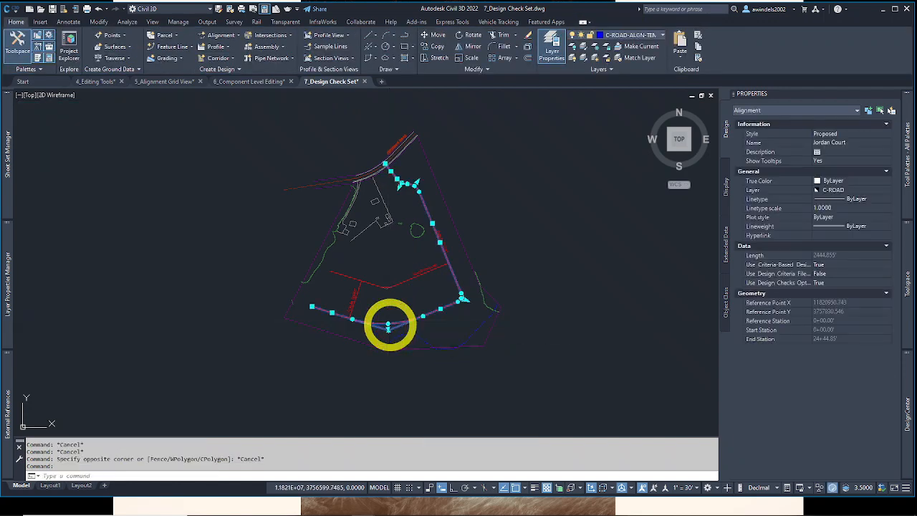
pyautogui.rightClick(389, 324)
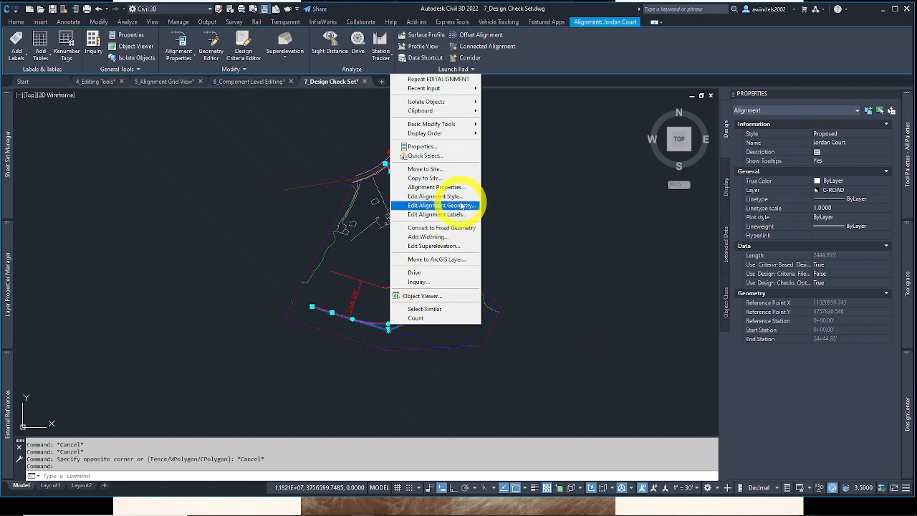
pyautogui.click(458, 205)
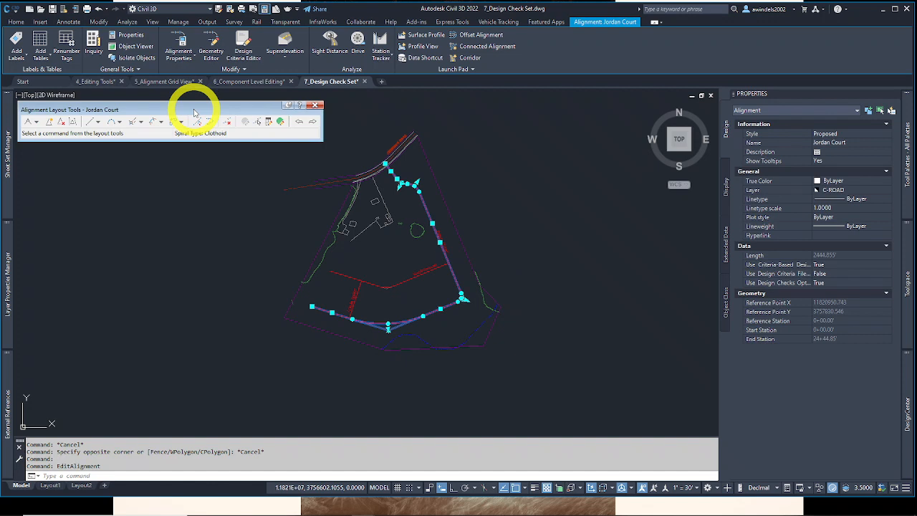
pyautogui.moveTo(194, 112); pyautogui.dragTo(198, 122)
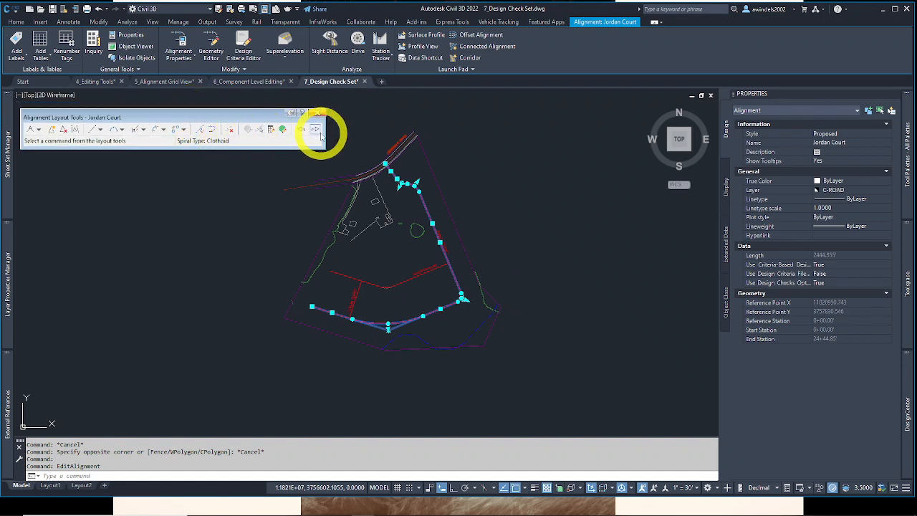
pyautogui.click(283, 130)
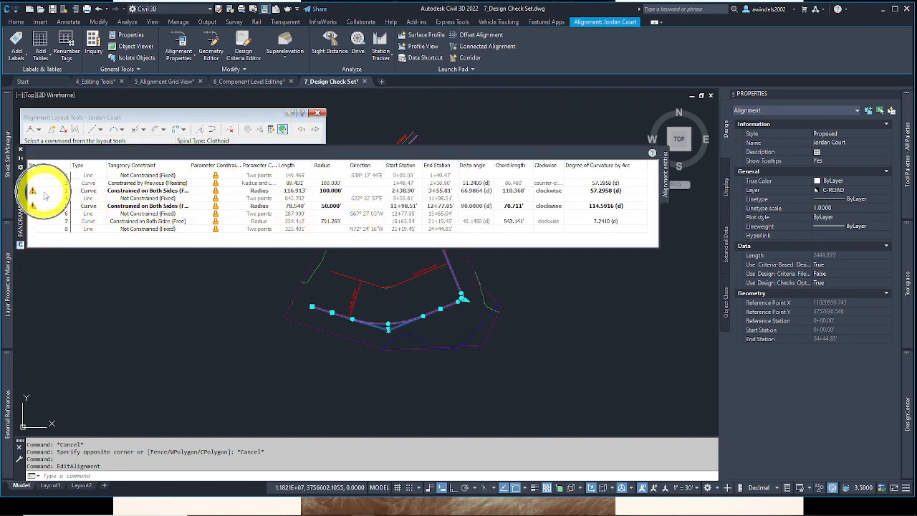
pyautogui.moveTo(32, 197)
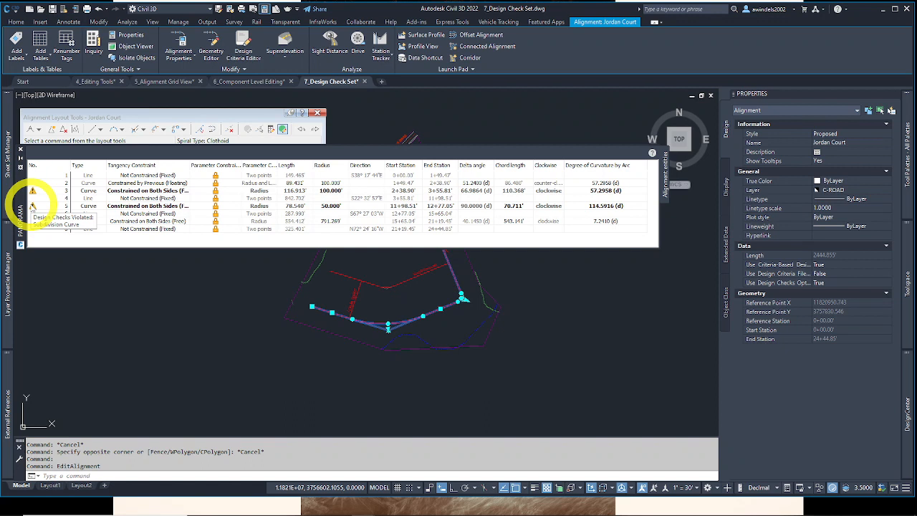
# Step: Set the radius of curve 3 in the alignment entities table to 150 ft
pyautogui.click(336, 190)
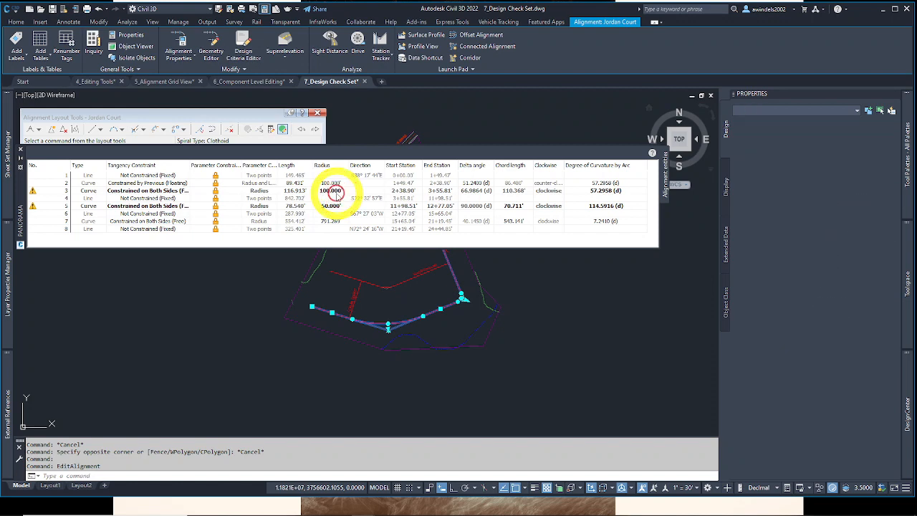
pyautogui.click(331, 191)
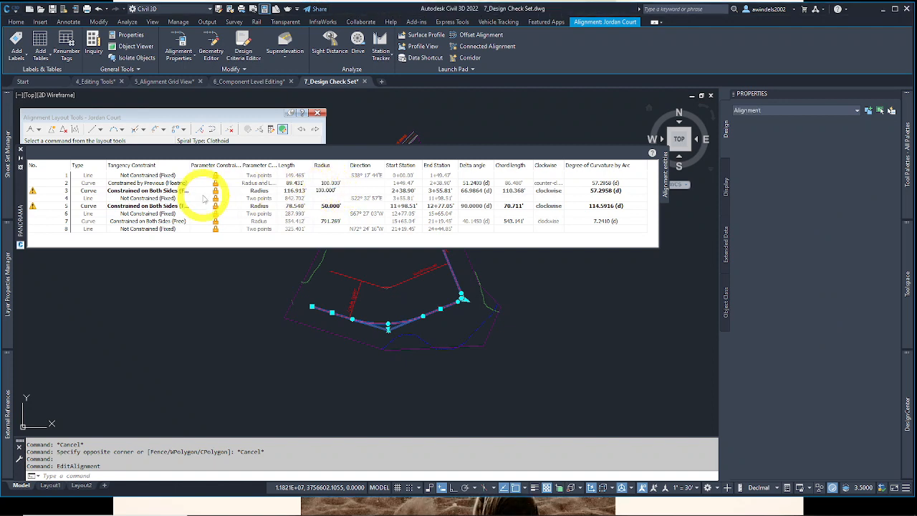
pyautogui.click(322, 189)
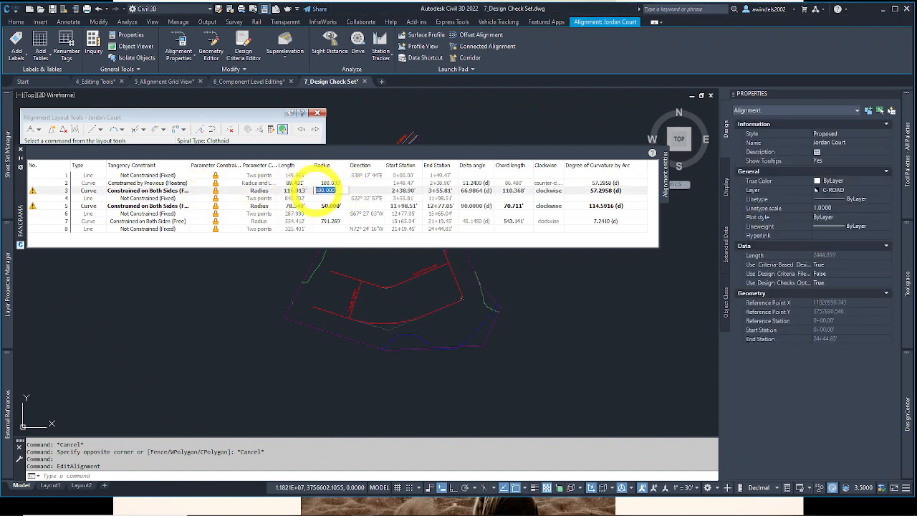
pyautogui.write('150')
pyautogui.press('Return')
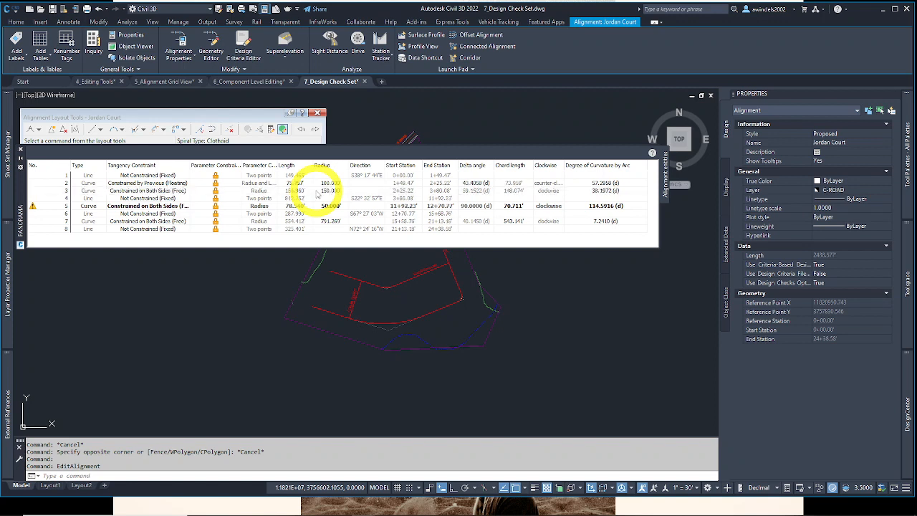
# Step: Set the radius of curve 3 in the alignment entities table to 99 ft
pyautogui.click(334, 190)
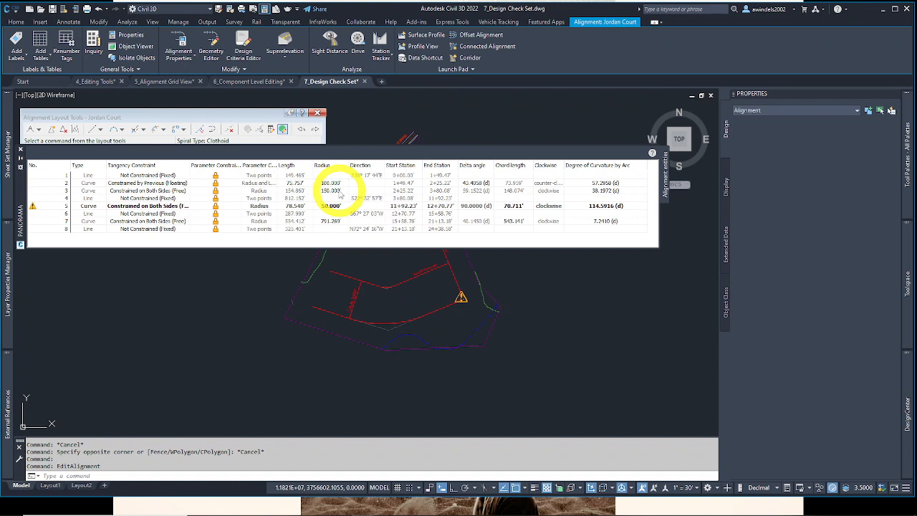
pyautogui.click(334, 190)
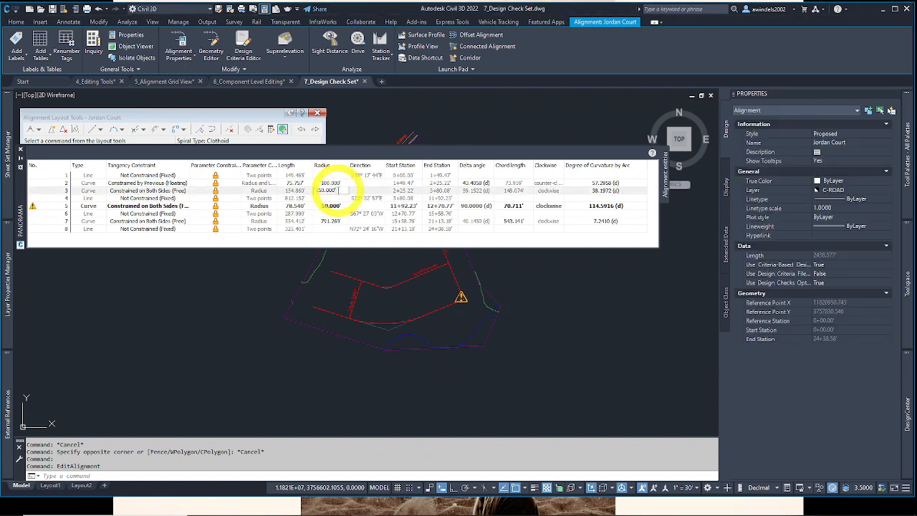
pyautogui.write('99')
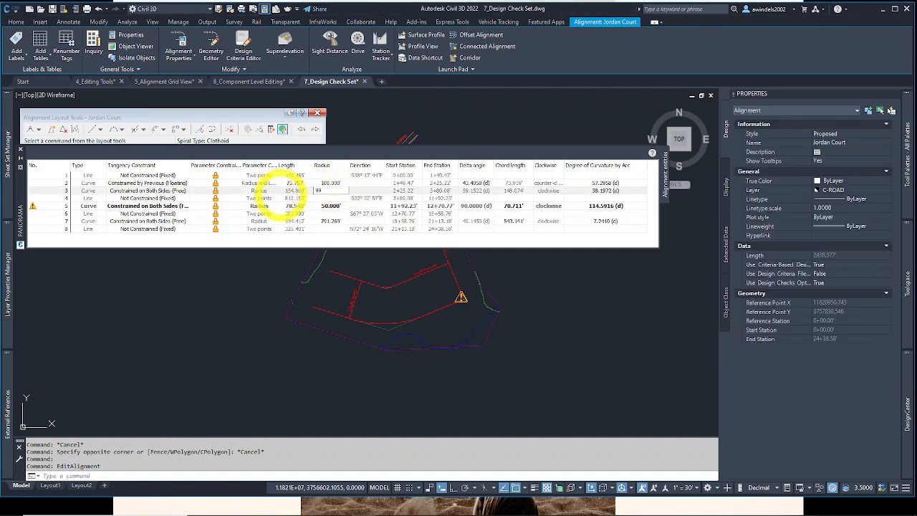
pyautogui.press('Return')
# Step: Set the radius of curve 3 in the alignment entities table to 140 ft and highlight curve 5
pyautogui.click(333, 191)
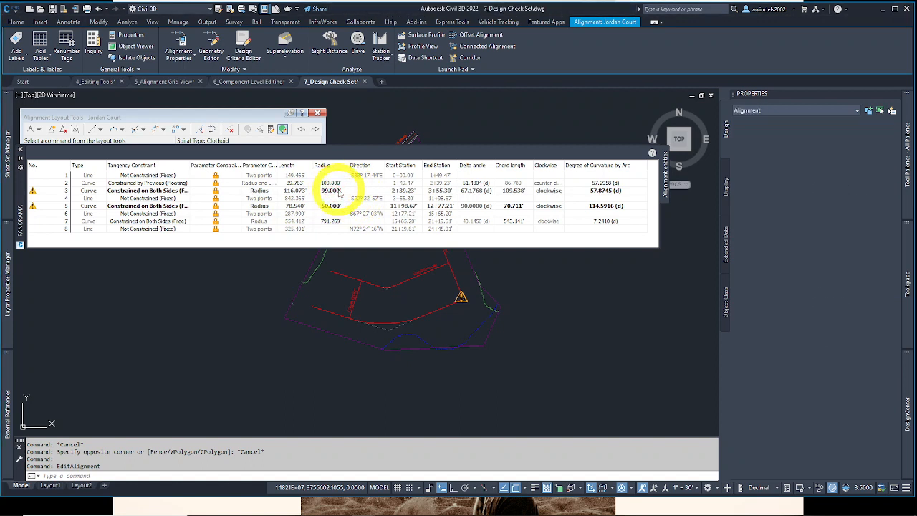
pyautogui.click(338, 190)
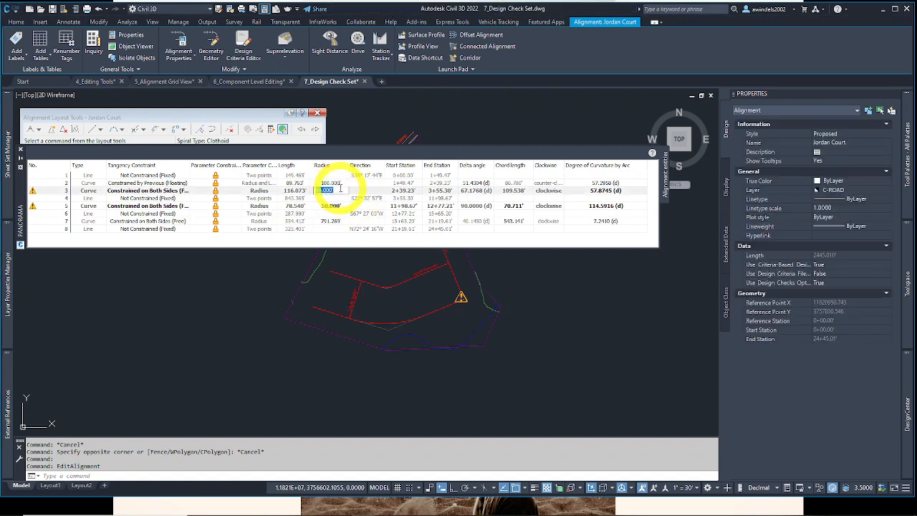
pyautogui.write('12')
pyautogui.write('0')
pyautogui.press('Return')
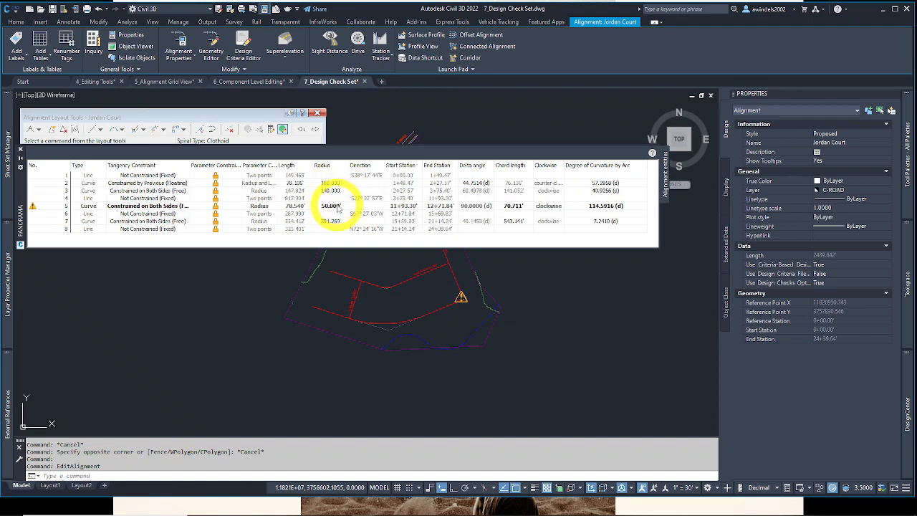
pyautogui.click(339, 209)
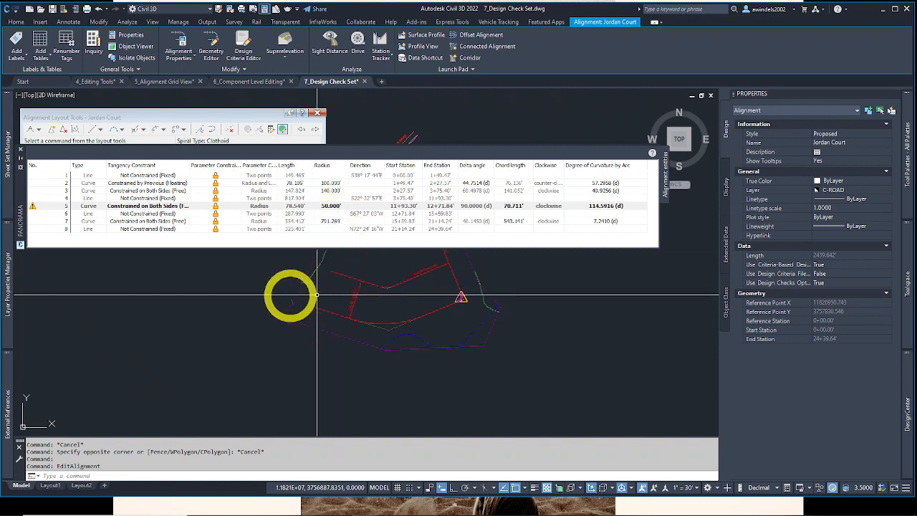
# Step: Open the drawing 8_Design Criteria Files.dwg
pyautogui.click(41, 11)
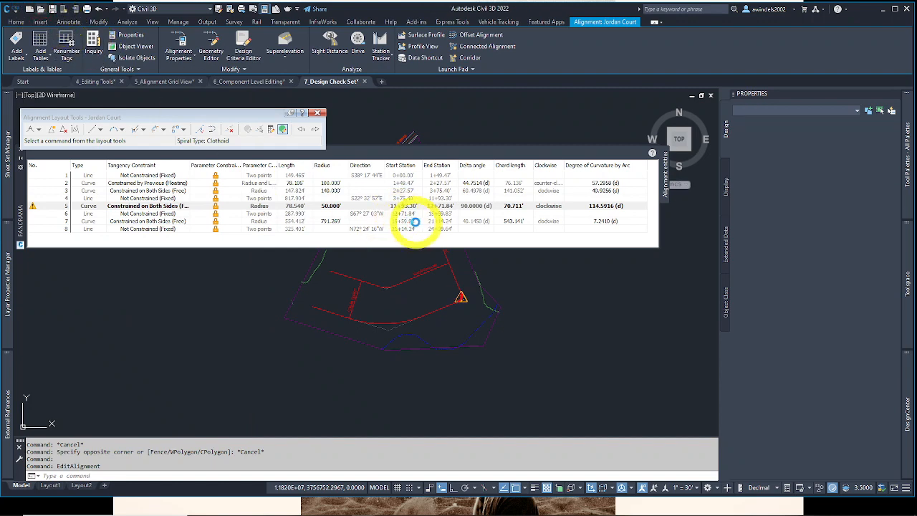
pyautogui.click(402, 246)
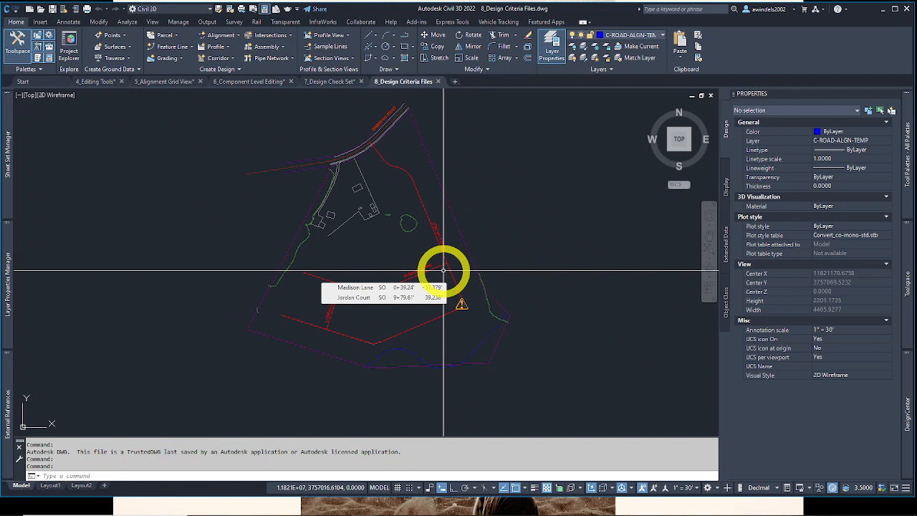
pyautogui.press('Escape')
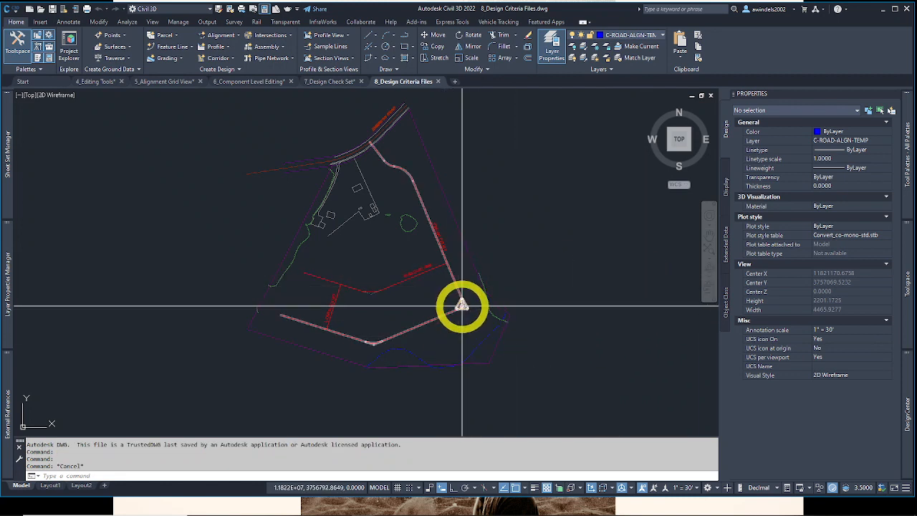
# Step: Open Jordan Court's alignment properties and enable the use of a design criteria file
pyautogui.moveTo(467, 320); pyautogui.dragTo(477, 354, button='middle')
pyautogui.scroll(6, 469, 331)
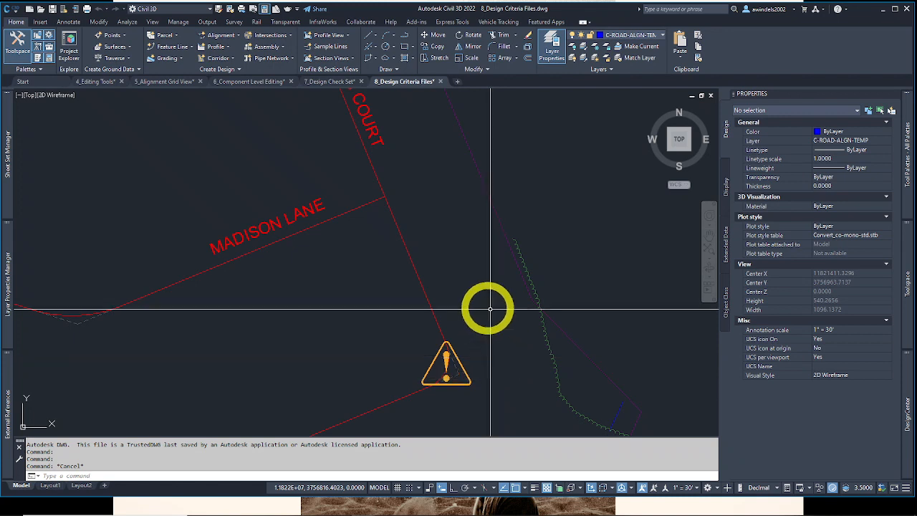
pyautogui.click(457, 295)
pyautogui.click(300, 302)
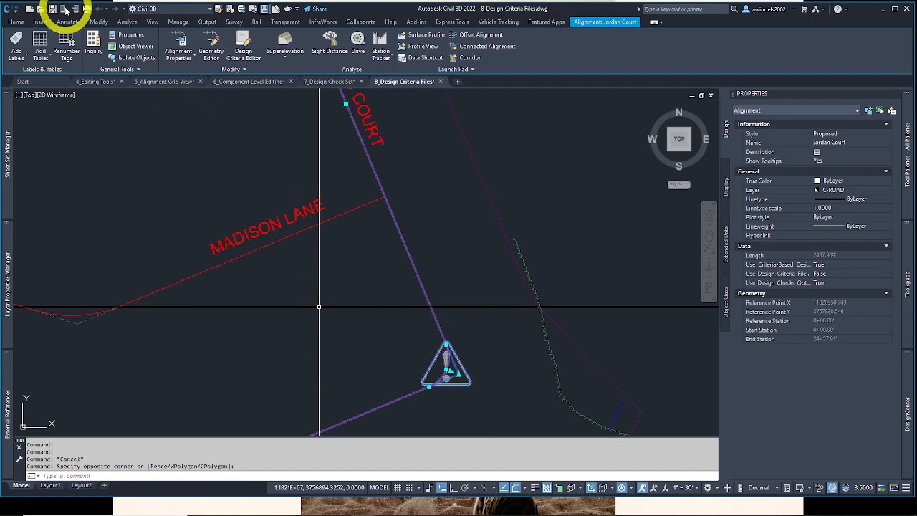
pyautogui.click(177, 46)
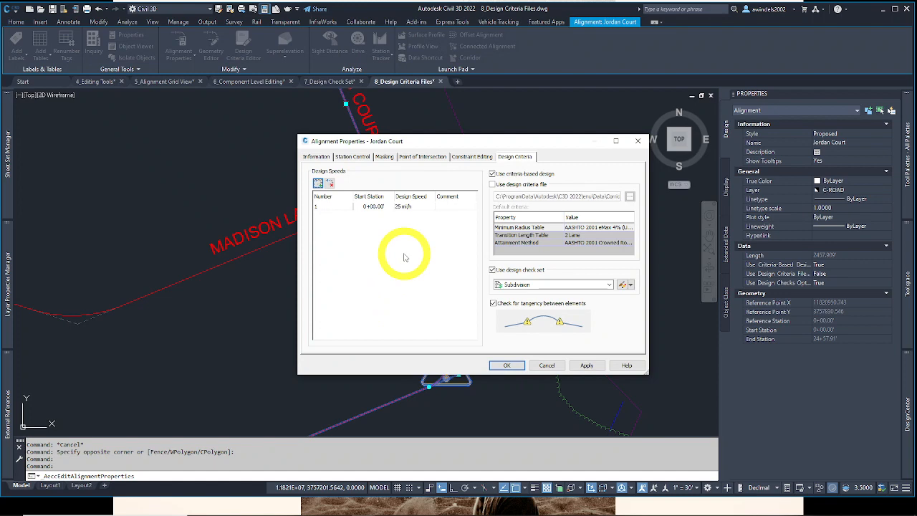
pyautogui.click(519, 155)
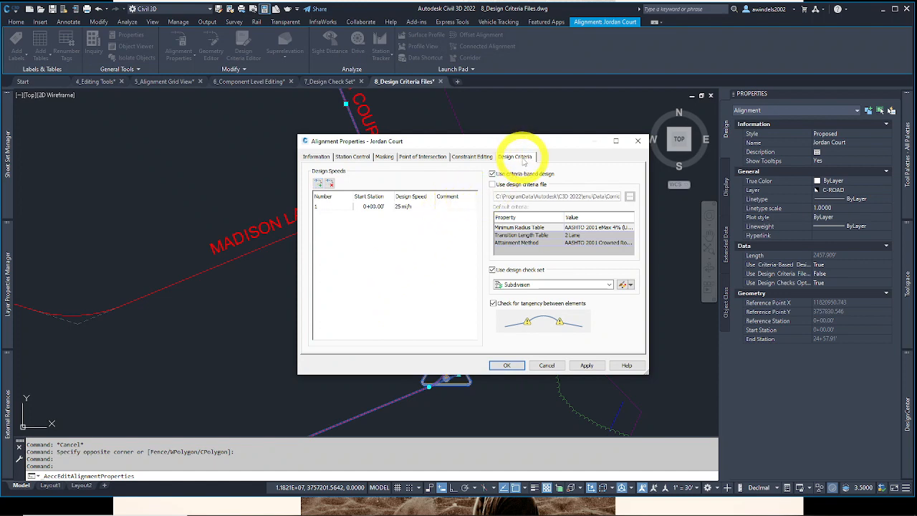
pyautogui.moveTo(528, 137); pyautogui.dragTo(482, 135)
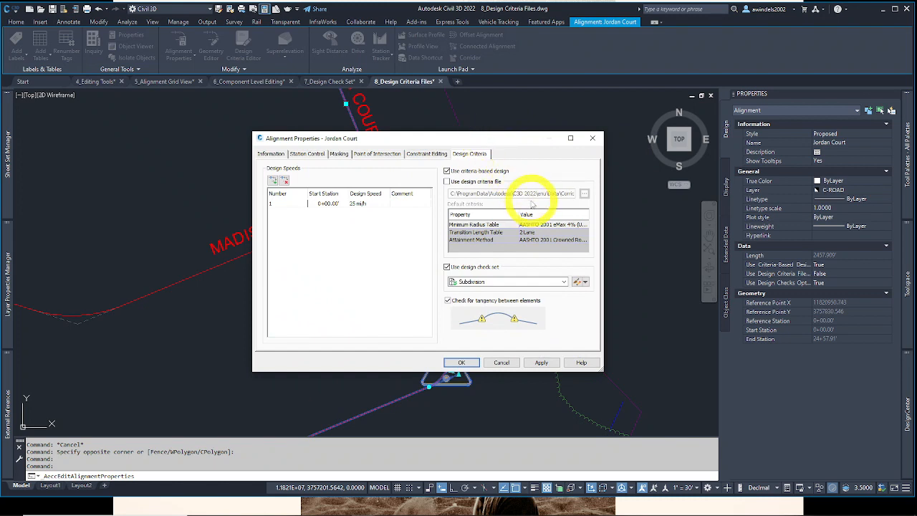
pyautogui.click(447, 181)
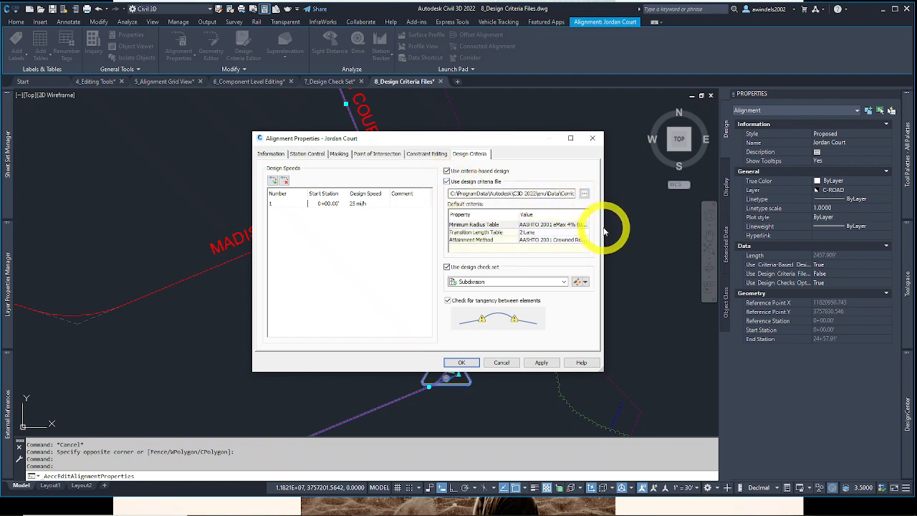
# Step: Widen the alignment properties dialog to read the full criteria file path and default criteria, and shrink it again
pyautogui.moveTo(605, 227); pyautogui.dragTo(696, 228)
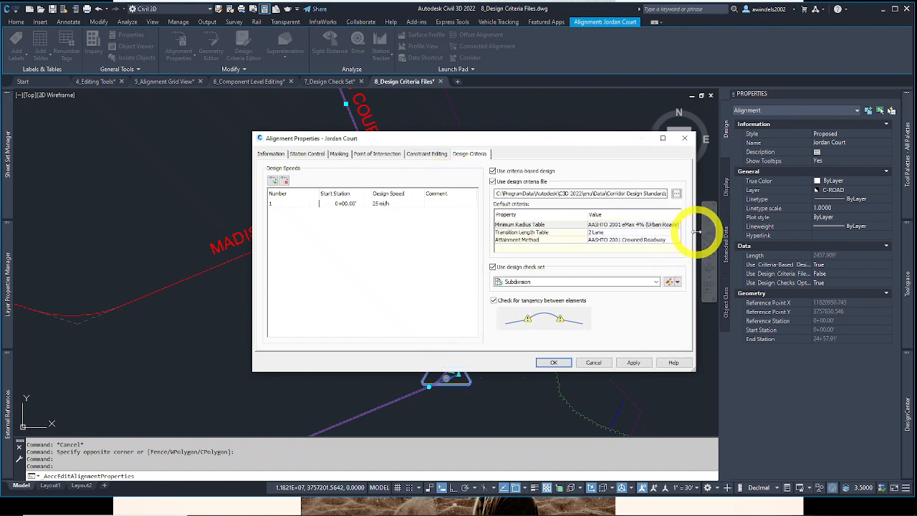
pyautogui.moveTo(542, 143); pyautogui.dragTo(320, 150)
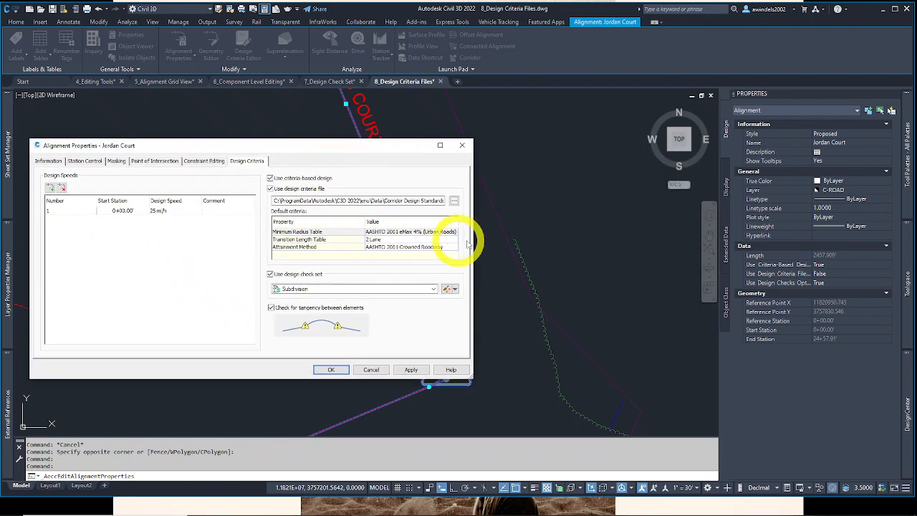
pyautogui.moveTo(473, 235); pyautogui.dragTo(823, 240)
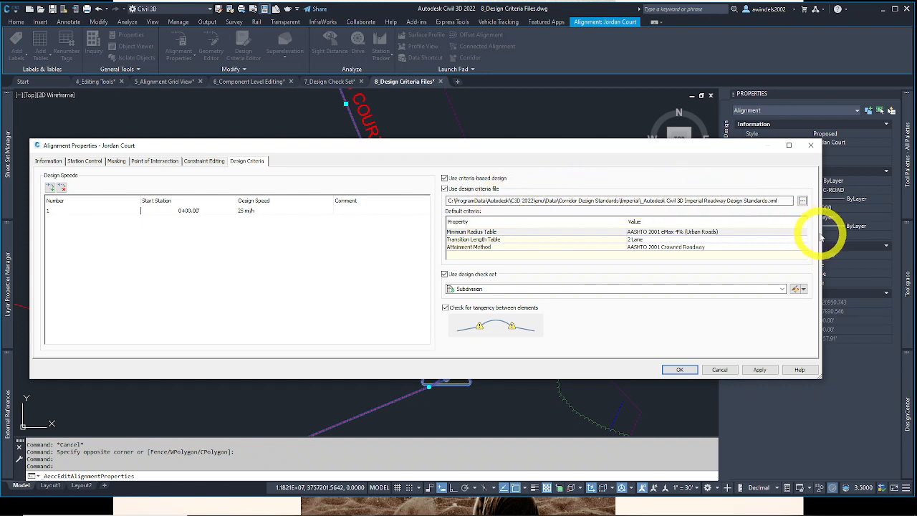
pyautogui.moveTo(821, 232); pyautogui.dragTo(409, 219)
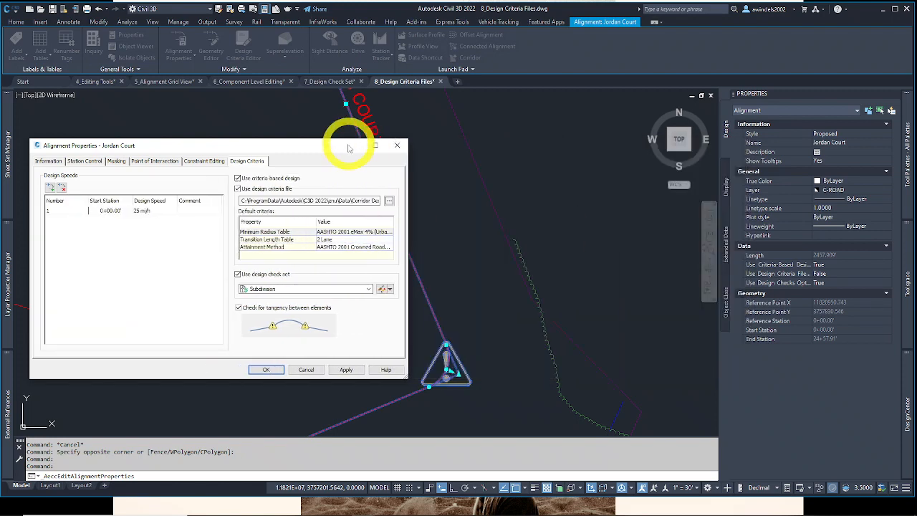
pyautogui.moveTo(307, 144); pyautogui.dragTo(459, 170)
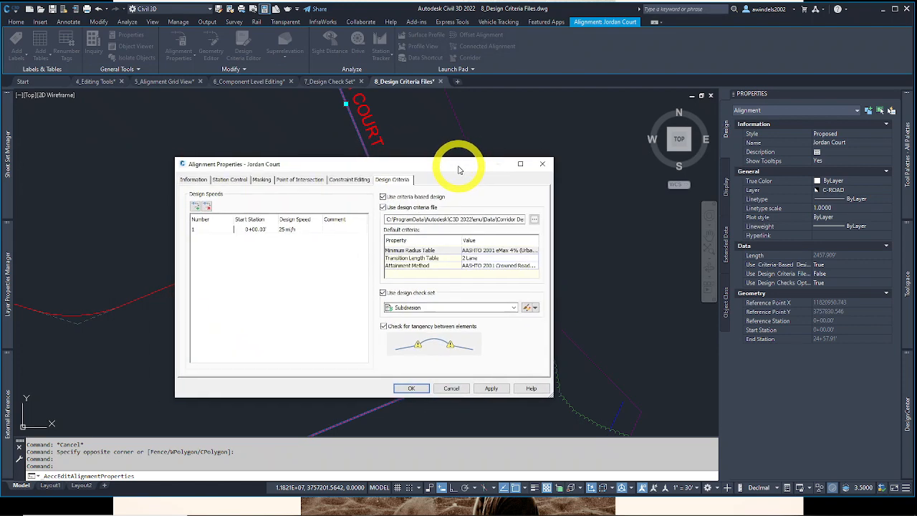
# Step: Assign _Autodesk Civil 3D Imperial (2011) Roadway Design Standards.xml as the design criteria file and turn off the design check set
pyautogui.click(534, 219)
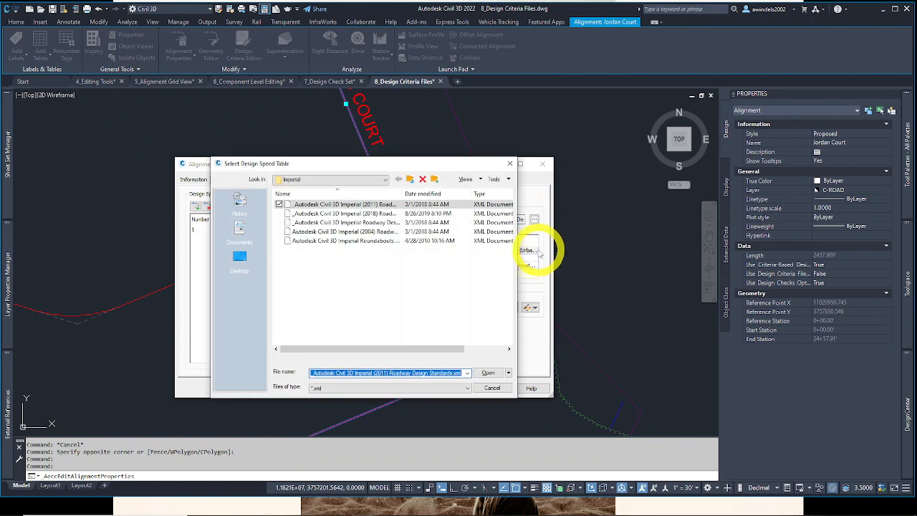
pyautogui.moveTo(403, 193); pyautogui.dragTo(420, 194)
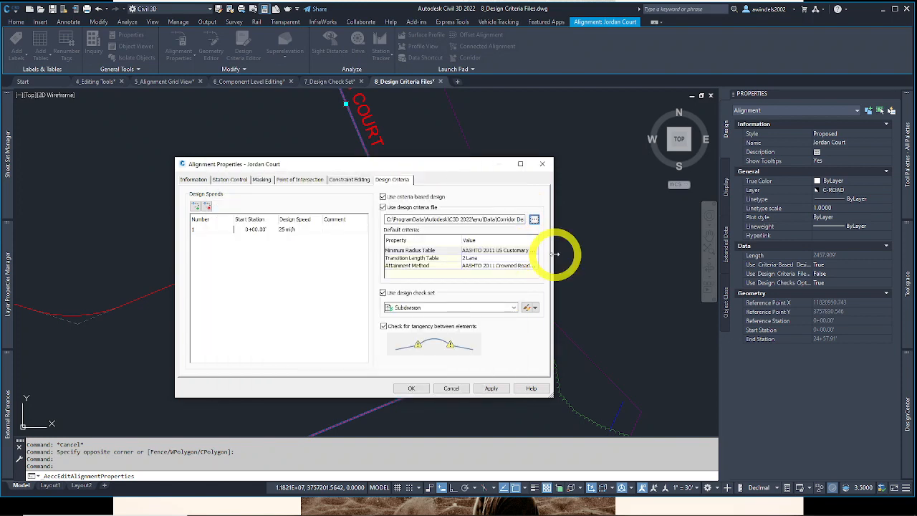
pyautogui.click(384, 293)
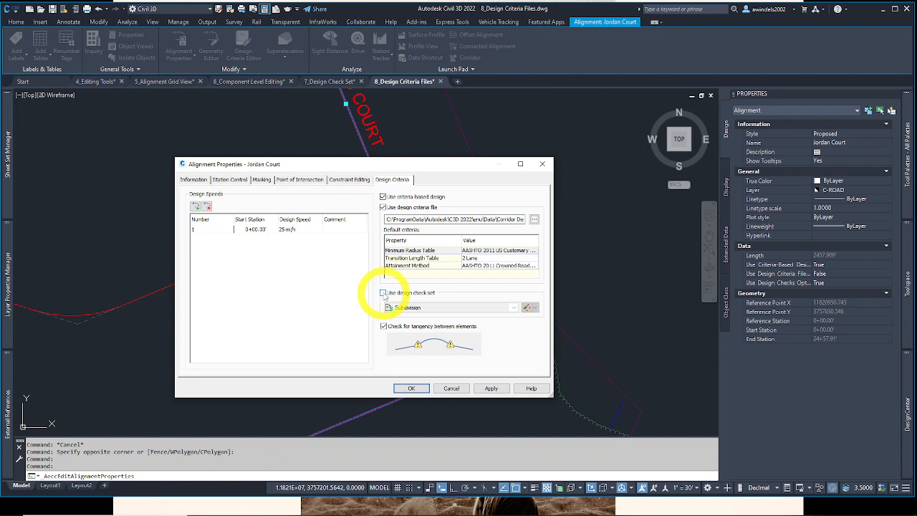
# Step: Review the full names of the available Imperial criteria files, keep the 2011 standards, and apply Jordan Court's property changes
pyautogui.click(533, 220)
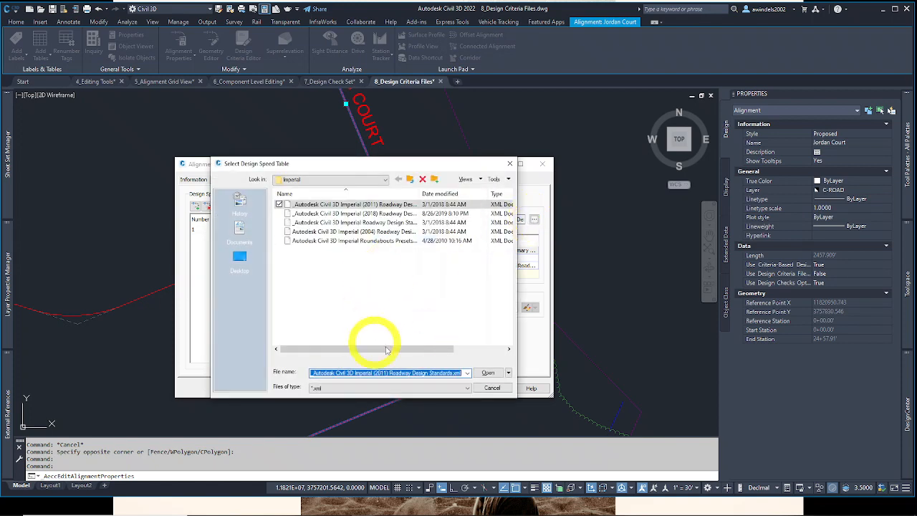
pyautogui.moveTo(420, 193); pyautogui.dragTo(496, 194)
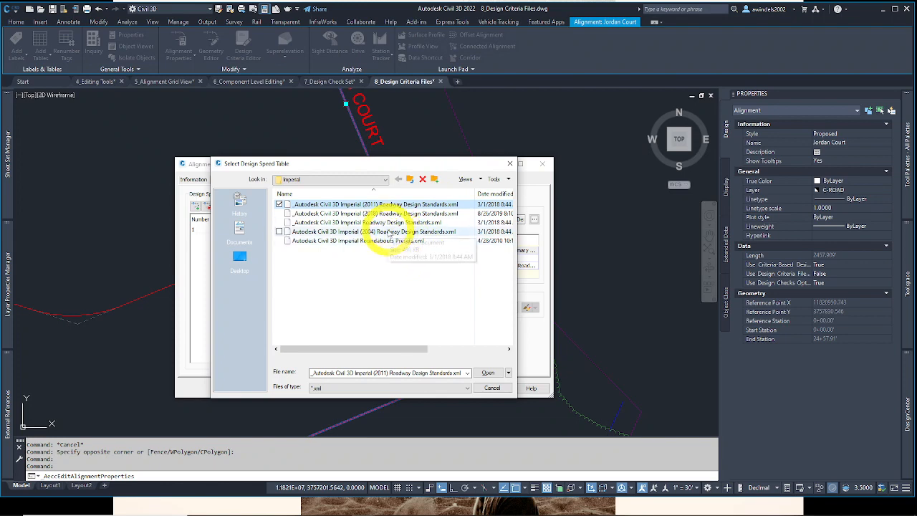
pyautogui.click(510, 163)
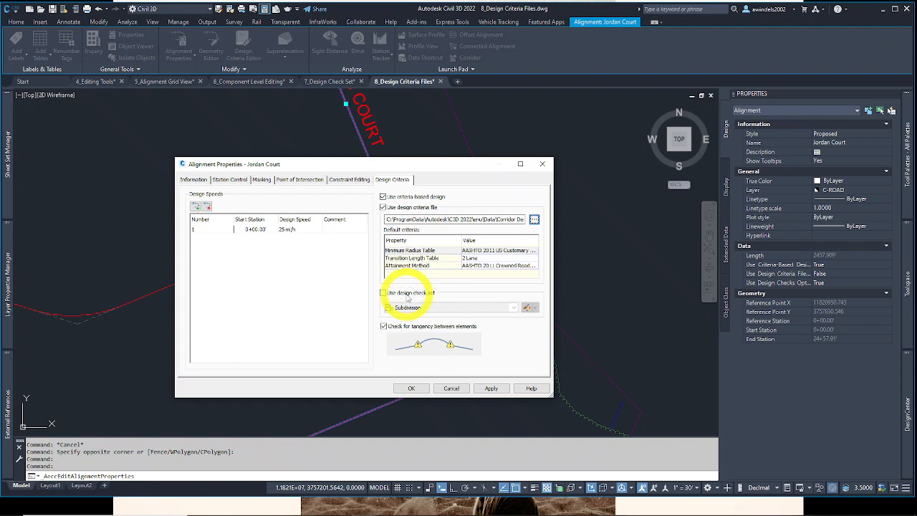
pyautogui.click(411, 388)
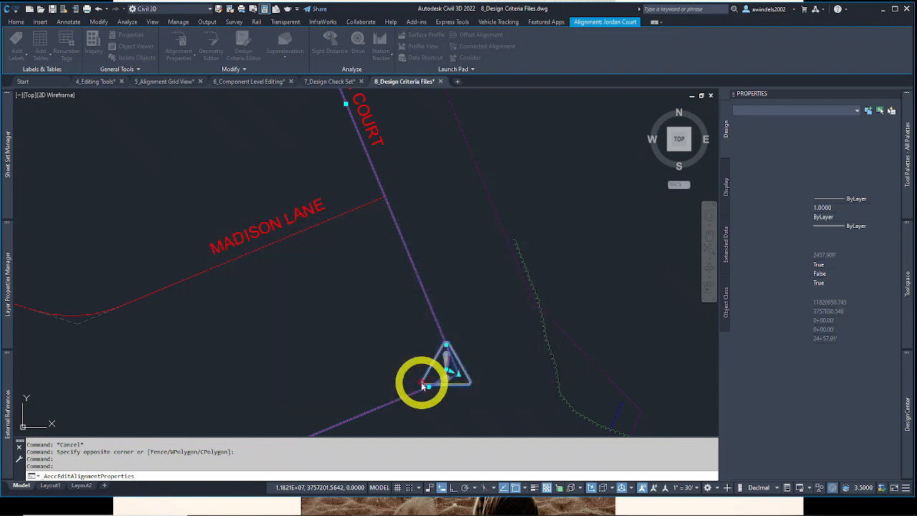
# Step: Examine the design criteria warning symbols on Jordan Court's curves, from the southern bends to the two curves near Emerson Road
pyautogui.scroll(-4, 420, 319)
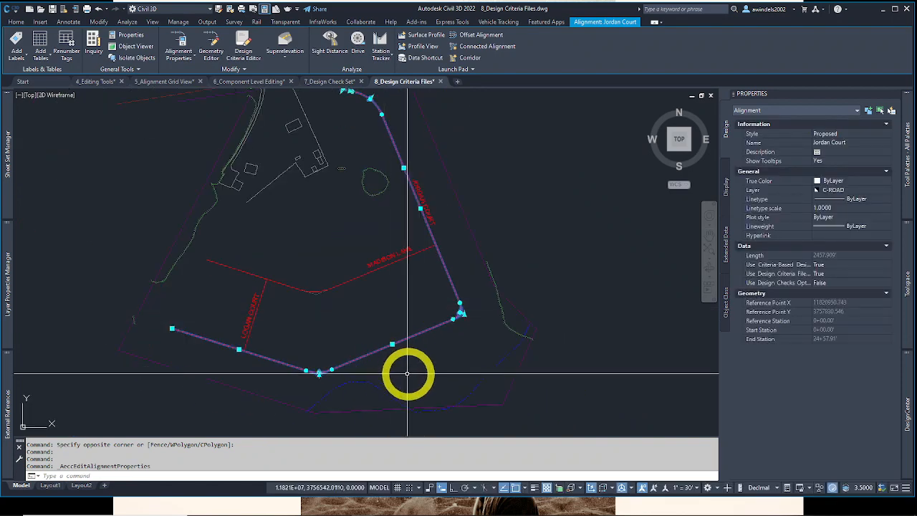
pyautogui.scroll(-4, 409, 373)
pyautogui.scroll(4, 437, 372)
pyautogui.scroll(5, 431, 347)
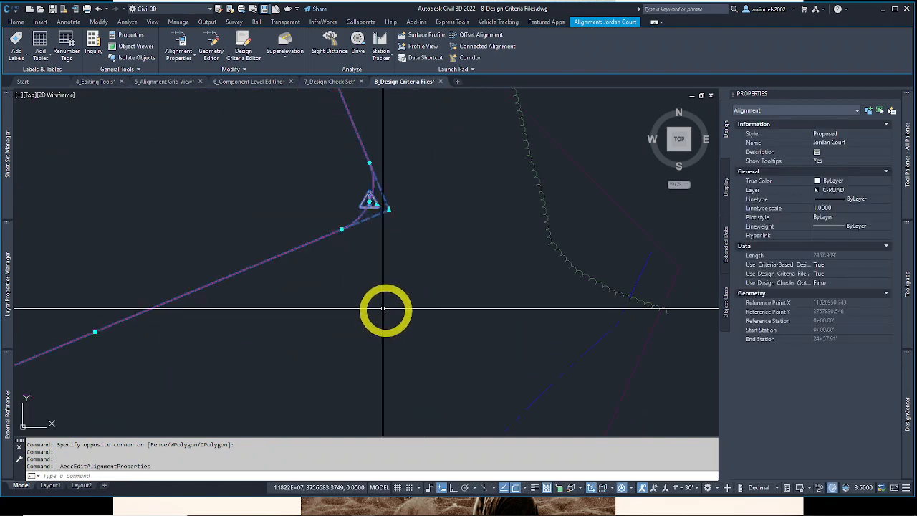
pyautogui.moveTo(304, 348); pyautogui.dragTo(594, 267, button='middle')
pyautogui.moveTo(444, 310); pyautogui.dragTo(497, 304, button='middle')
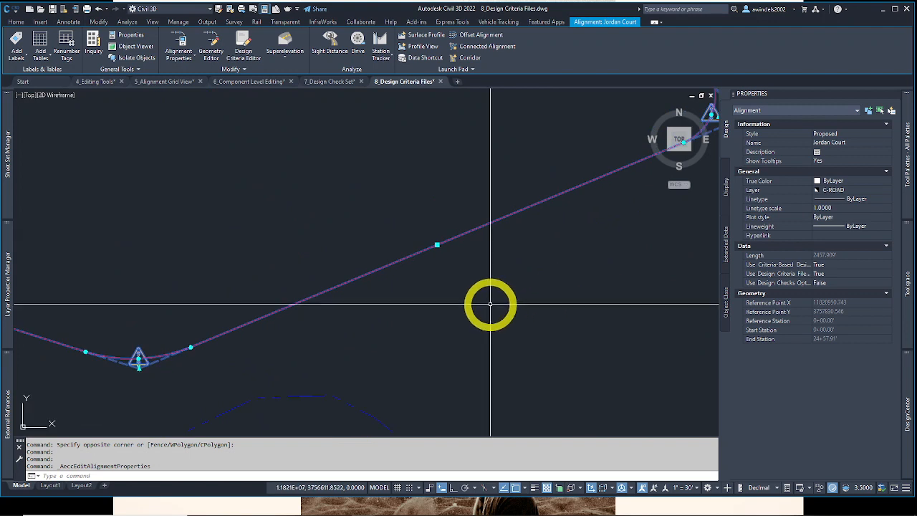
pyautogui.moveTo(489, 303)
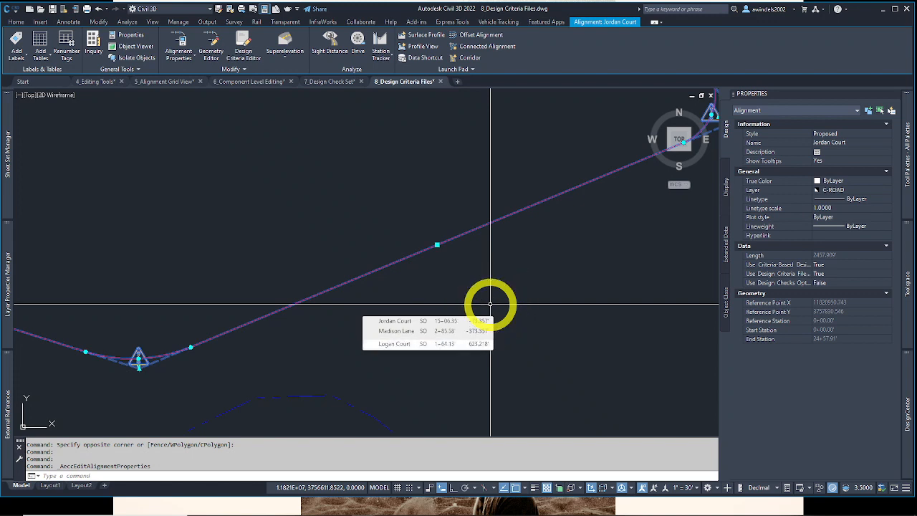
pyautogui.scroll(-1, 489, 303)
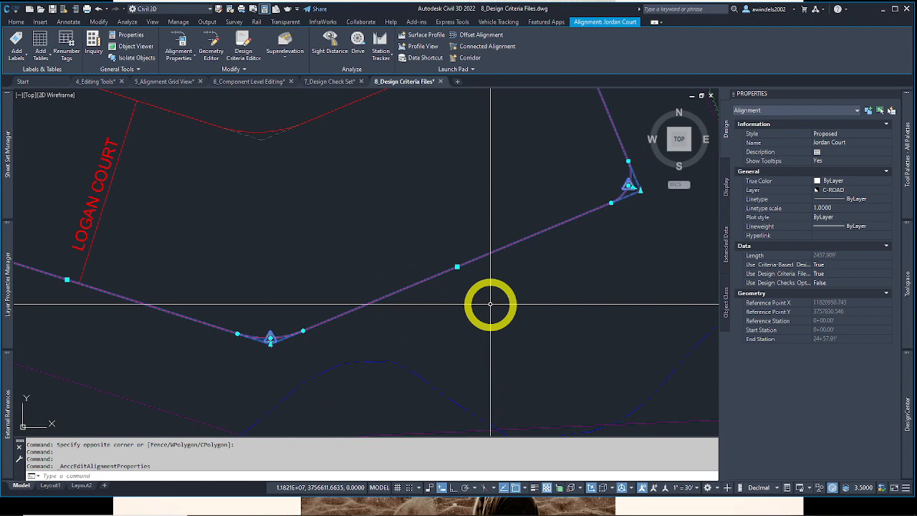
pyautogui.scroll(-3, 489, 303)
pyautogui.moveTo(491, 241); pyautogui.dragTo(485, 370, button='middle')
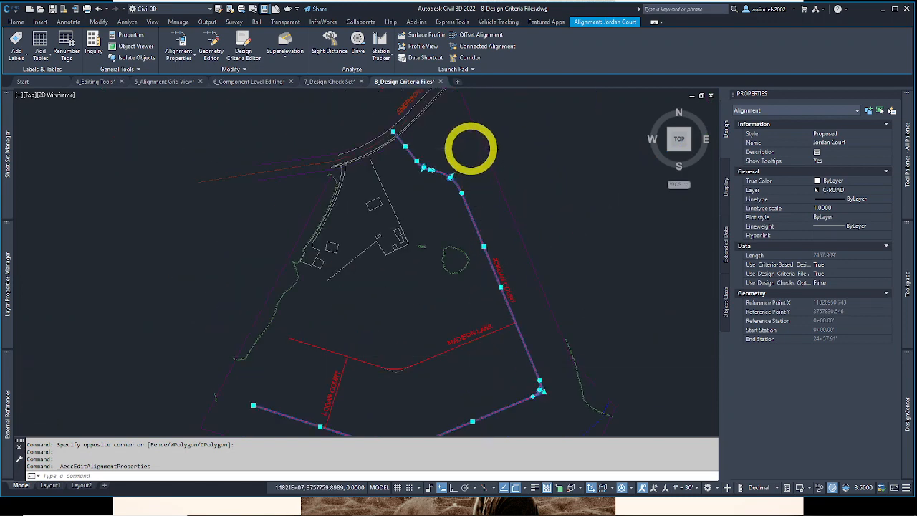
pyautogui.scroll(4, 470, 149)
pyautogui.scroll(-3, 467, 207)
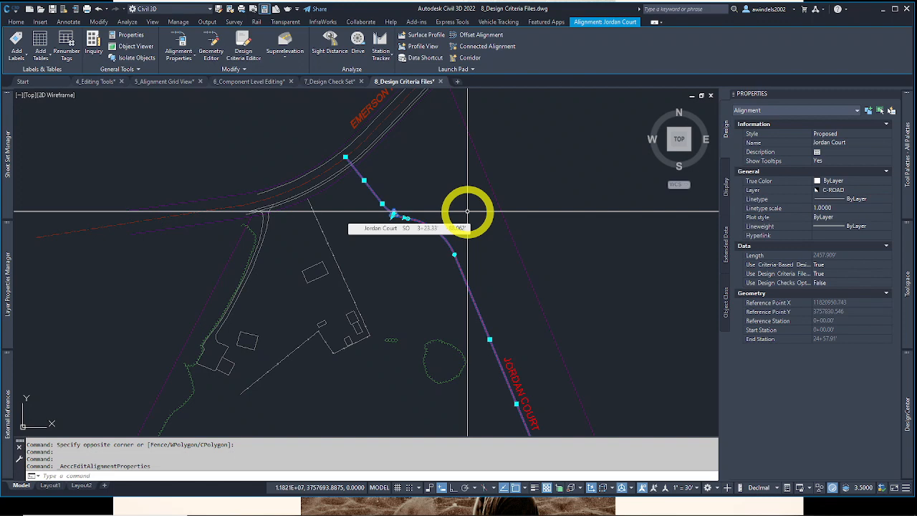
pyautogui.moveTo(467, 212); pyautogui.dragTo(476, 253, button='middle')
pyautogui.scroll(6, 409, 253)
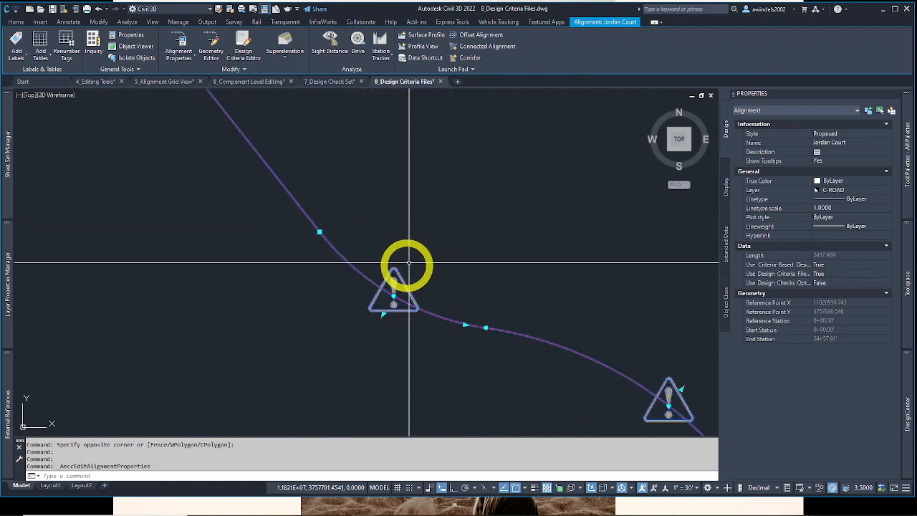
pyautogui.moveTo(400, 281)
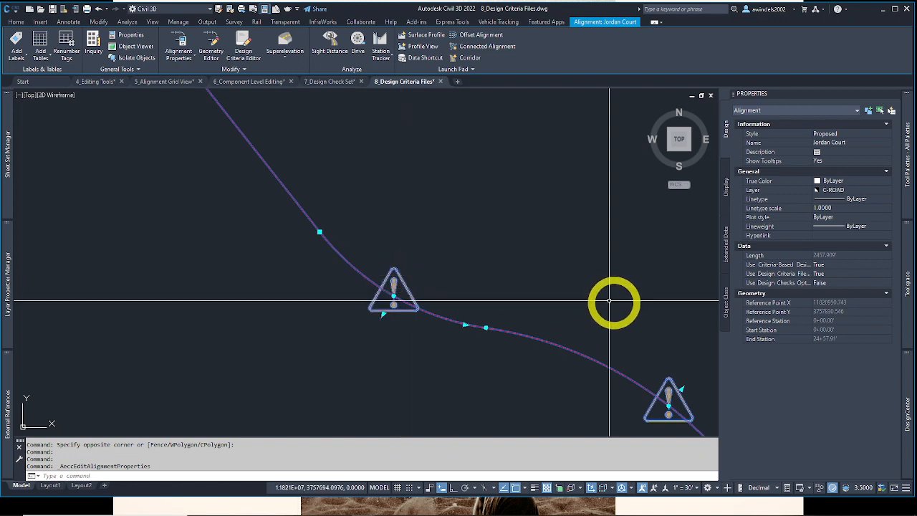
pyautogui.moveTo(615, 307); pyautogui.dragTo(469, 226, button='middle')
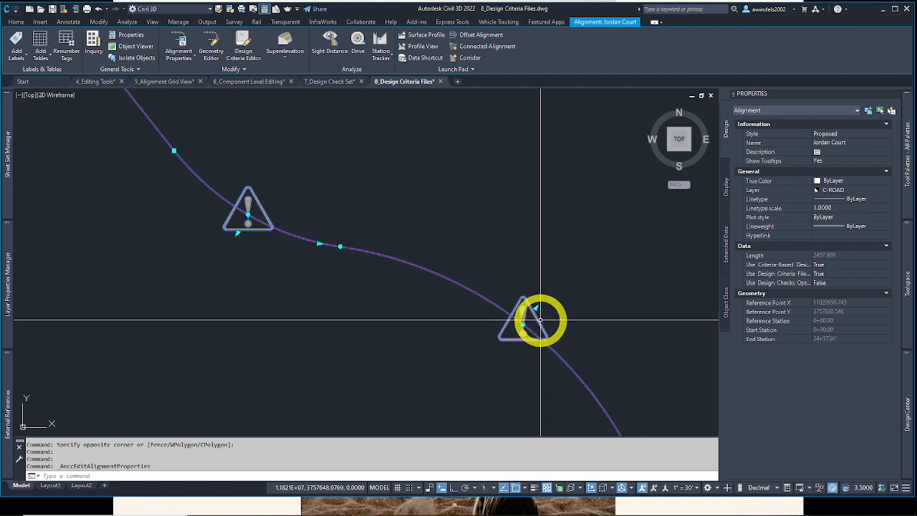
# Step: Open Jordan Court's alignment geometry for editing, show its entities in the grid view, and enlarge the grid to reveal more columns
pyautogui.moveTo(539, 319)
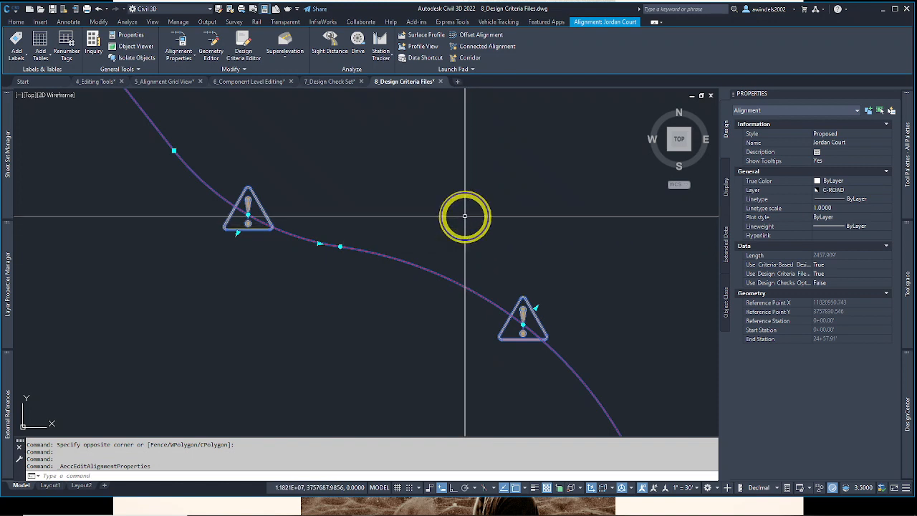
pyautogui.rightClick(465, 215)
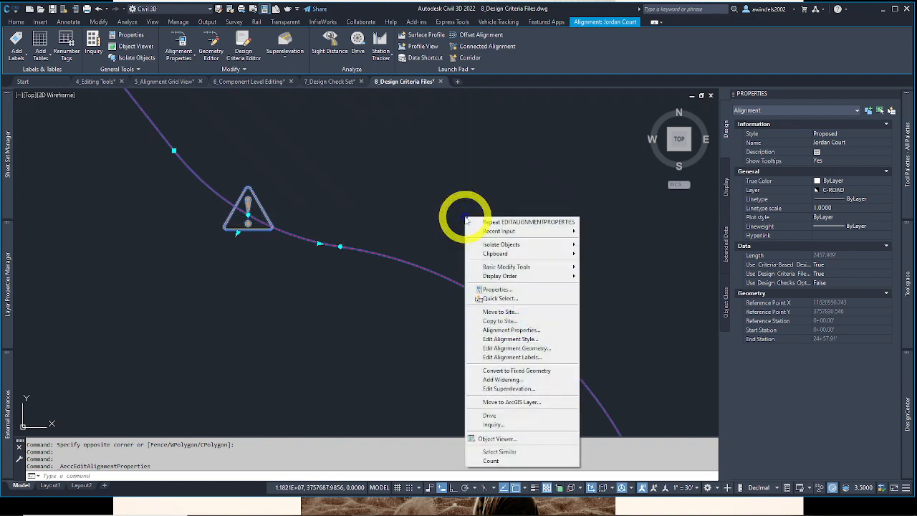
pyautogui.click(502, 350)
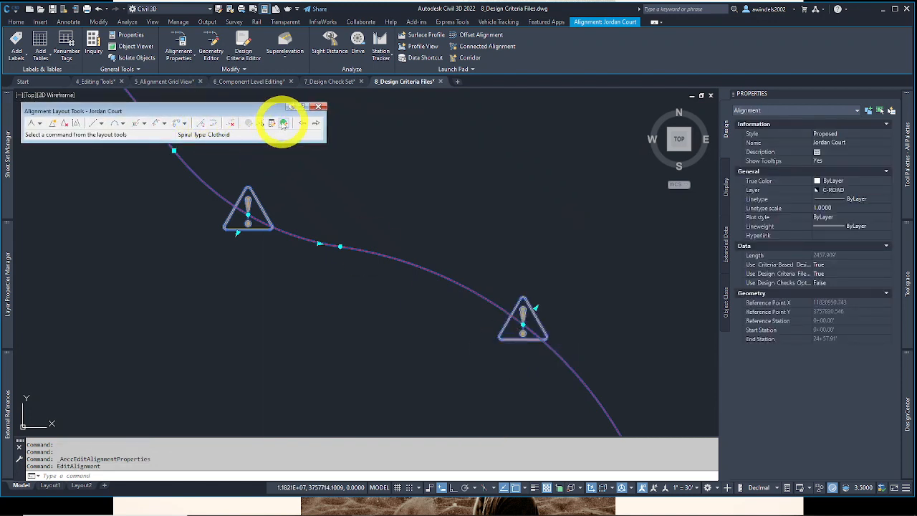
pyautogui.click(283, 123)
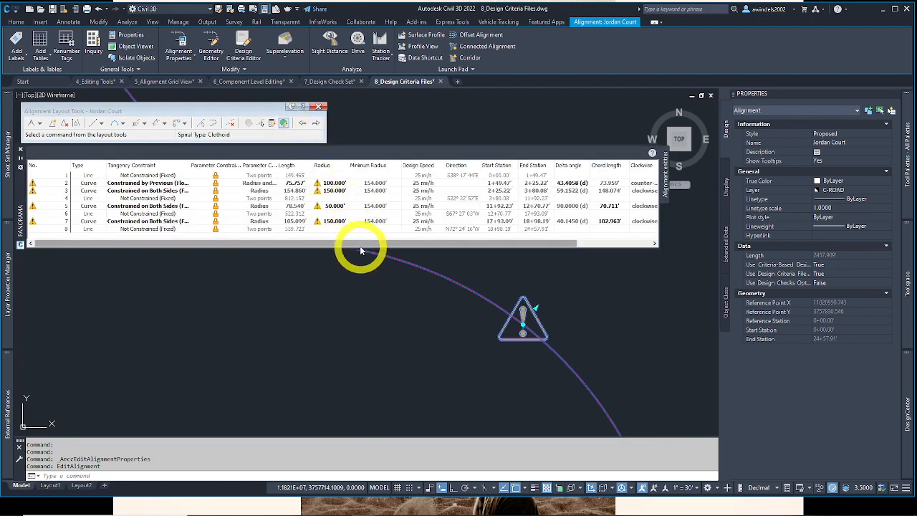
pyautogui.moveTo(361, 251); pyautogui.dragTo(358, 274)
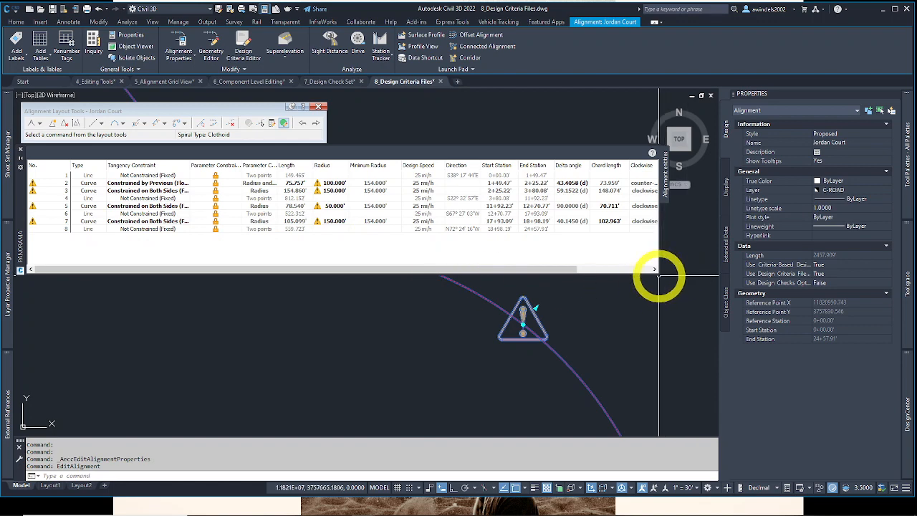
pyautogui.moveTo(657, 273); pyautogui.dragTo(687, 265)
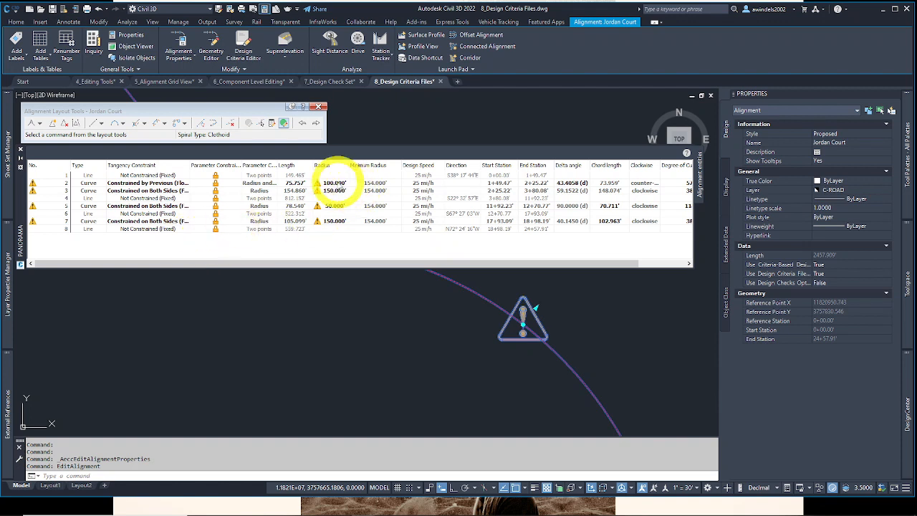
# Step: Set the radius of Jordan Court's first two curves, entities 2 and 3, to 155 feet
pyautogui.click(339, 183)
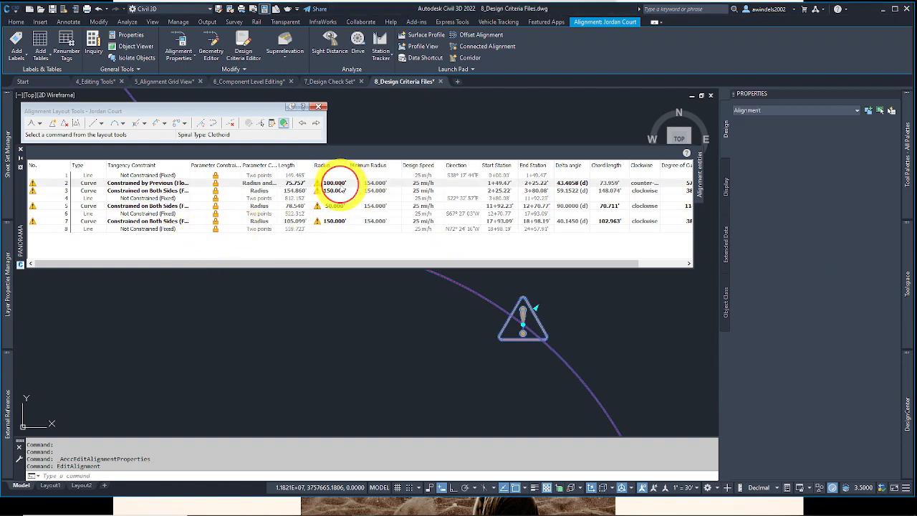
pyautogui.click(340, 183)
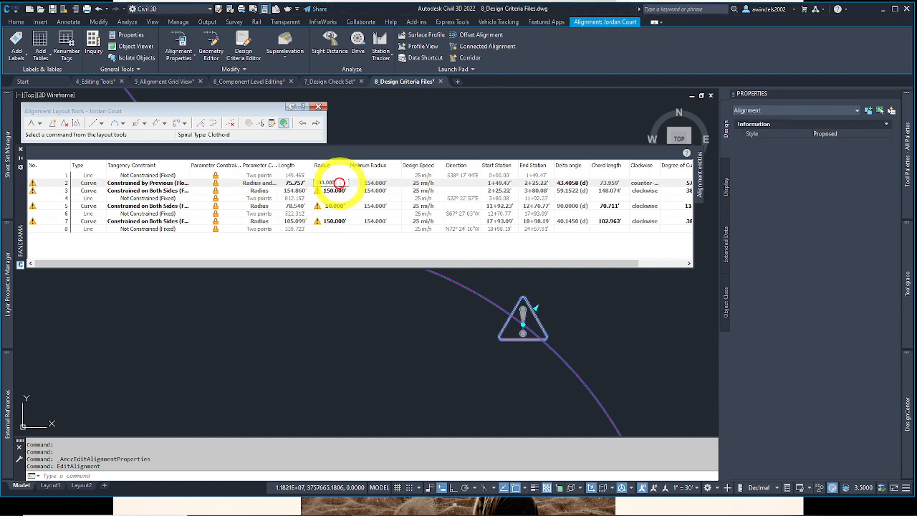
pyautogui.moveTo(343, 183); pyautogui.dragTo(295, 185)
pyautogui.write('155')
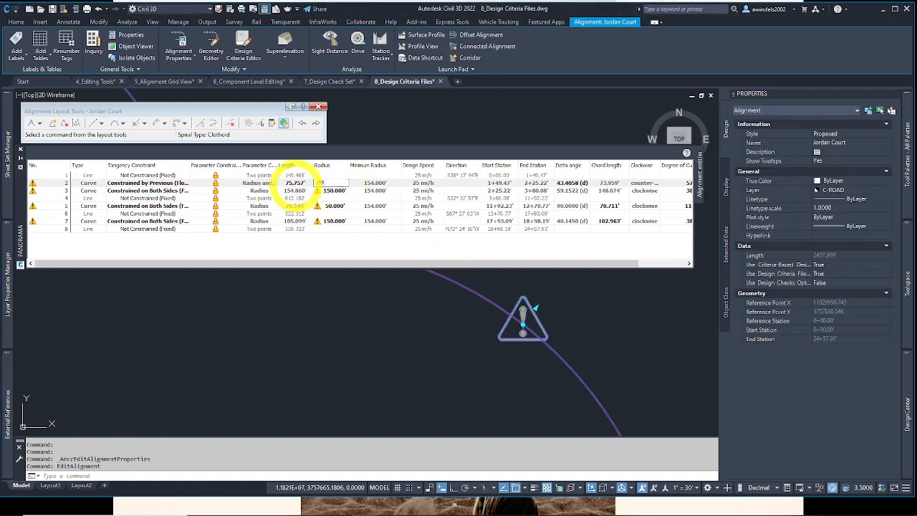
pyautogui.press('Return')
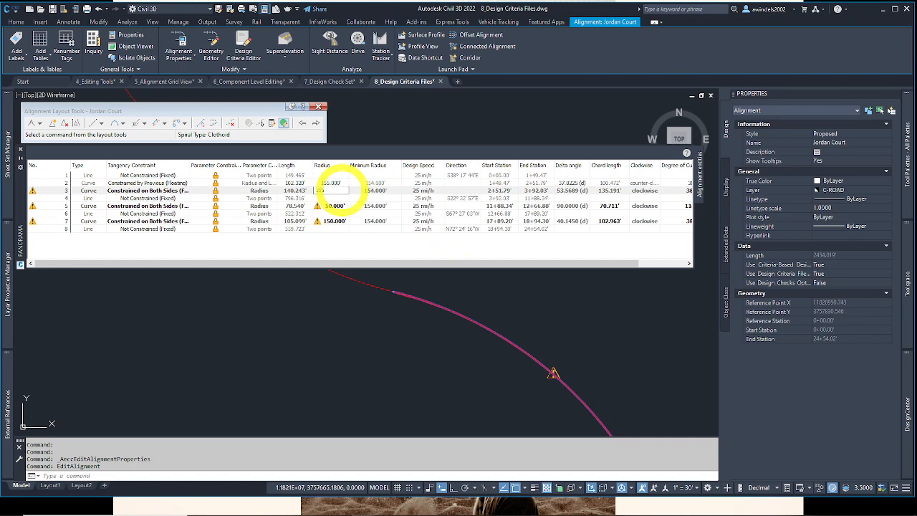
pyautogui.press('Return')
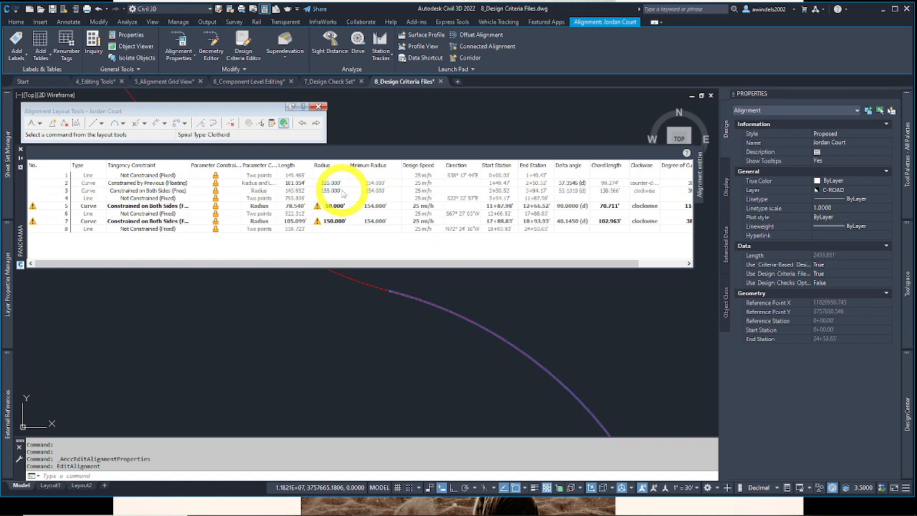
# Step: Set the radius of Jordan Court's last curve, entity 7, to 155 feet and close the alignment entities grid
pyautogui.click(336, 221)
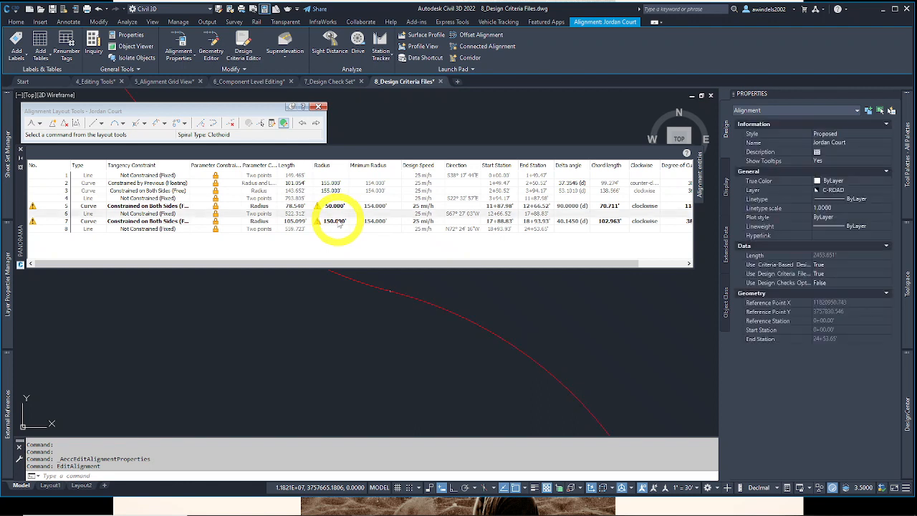
pyautogui.click(337, 220)
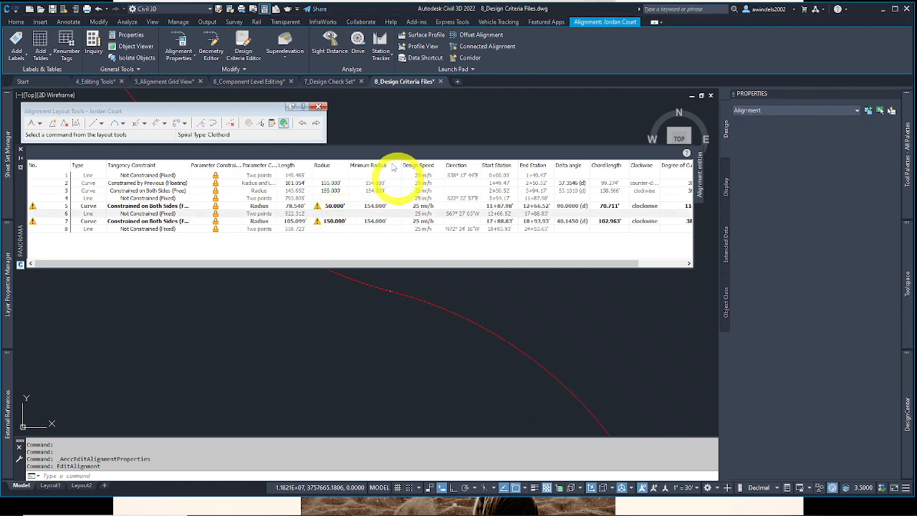
pyautogui.click(336, 223)
pyautogui.click(335, 220)
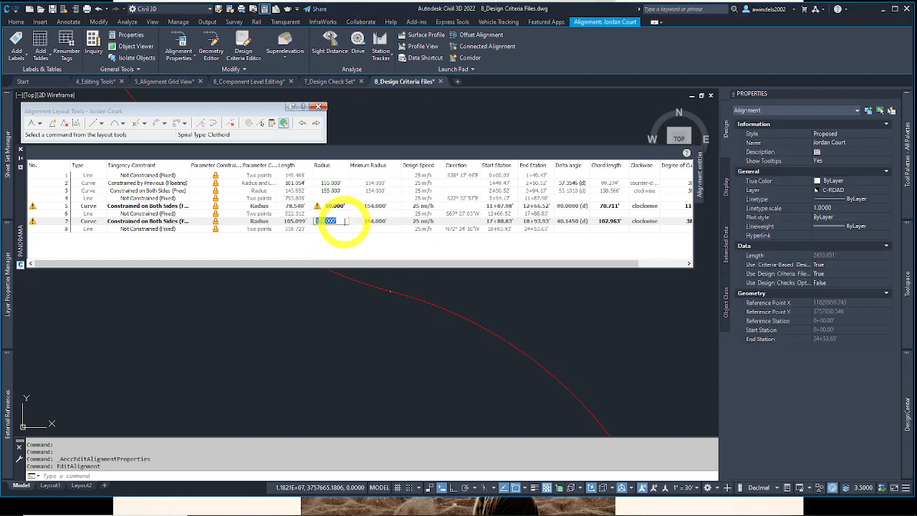
pyautogui.write('155')
pyautogui.press('Return')
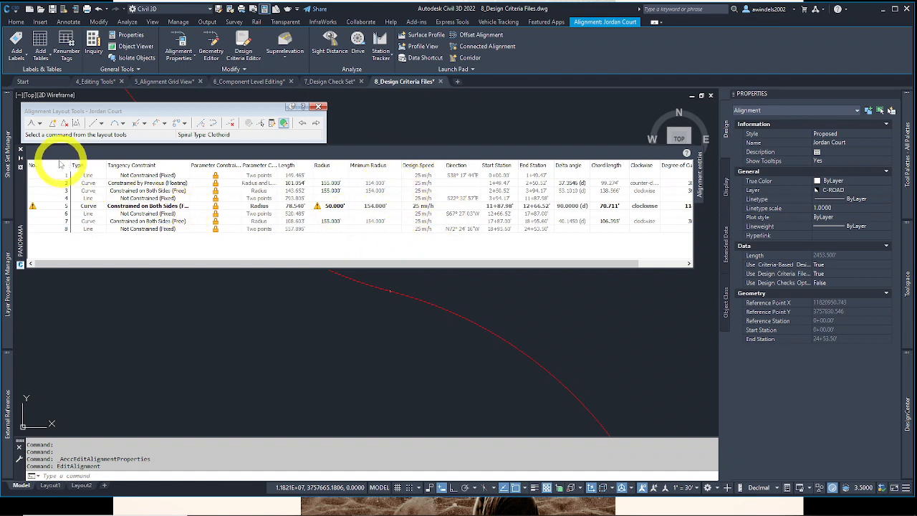
pyautogui.click(20, 152)
# Step: Examine the revised Jordan Court alignment across the site and select it to inspect the two curves near Emerson Road
pyautogui.scroll(-5, 348, 318)
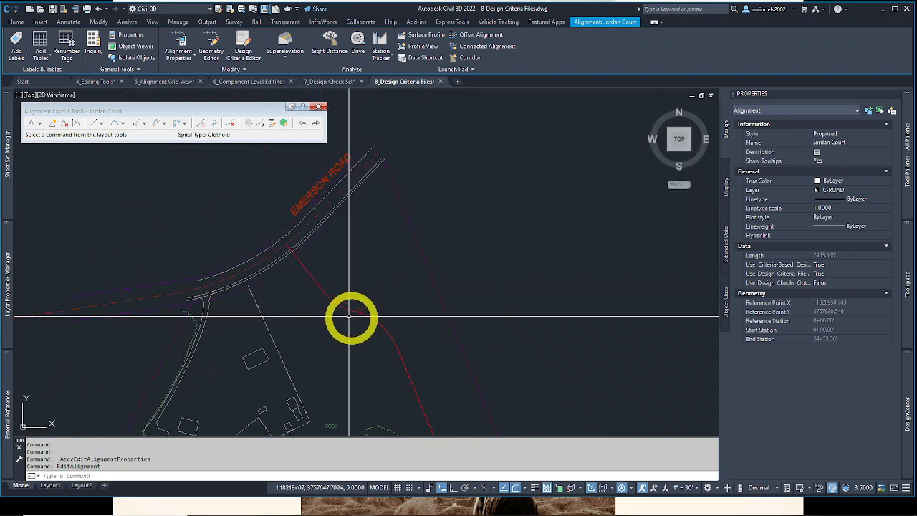
pyautogui.moveTo(473, 374)
pyautogui.mouseDown(button='middle')
pyautogui.moveTo(532, 374)
pyautogui.moveTo(583, 291)
pyautogui.moveTo(546, 350)
pyautogui.mouseUp(button='middle')
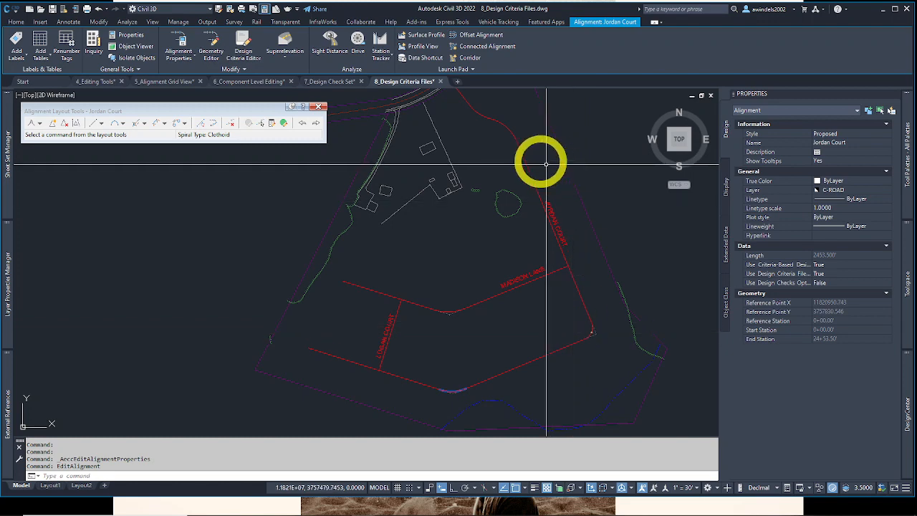
pyautogui.moveTo(501, 130); pyautogui.dragTo(502, 119)
pyautogui.scroll(5, 455, 143)
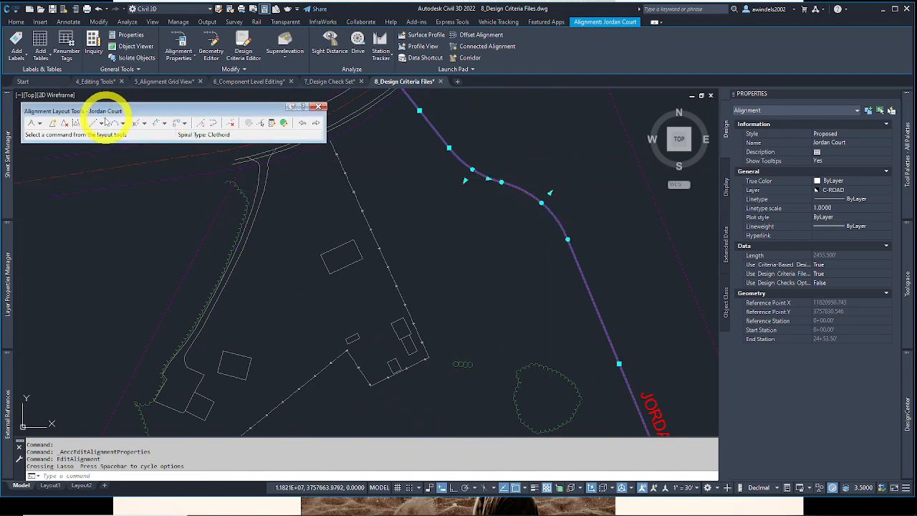
pyautogui.click(101, 123)
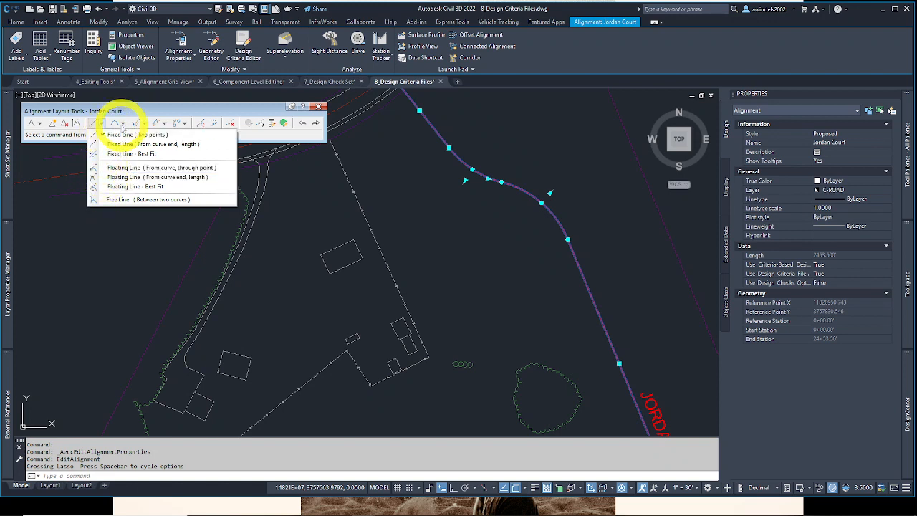
pyautogui.click(120, 123)
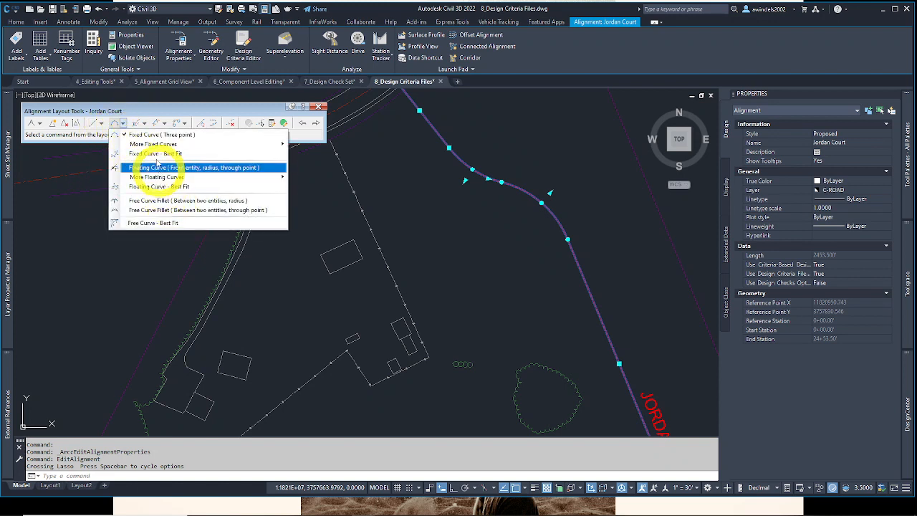
pyautogui.click(142, 123)
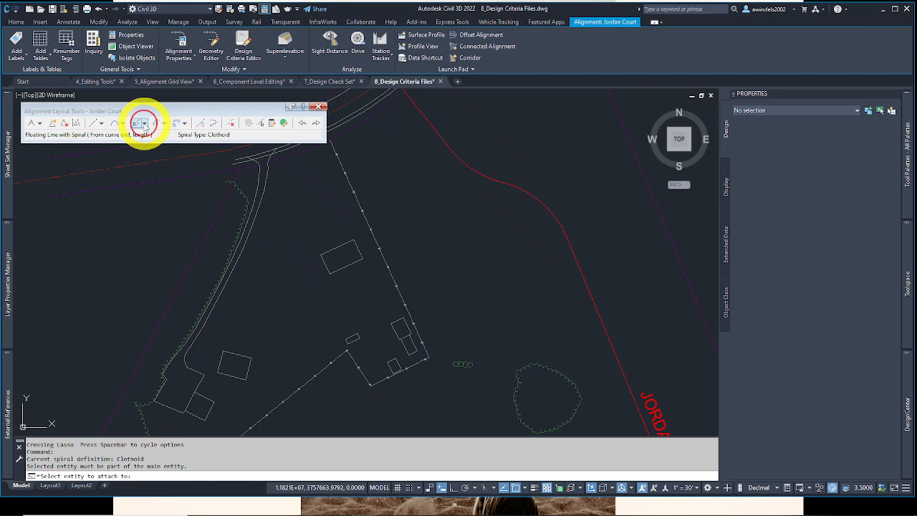
pyautogui.click(164, 123)
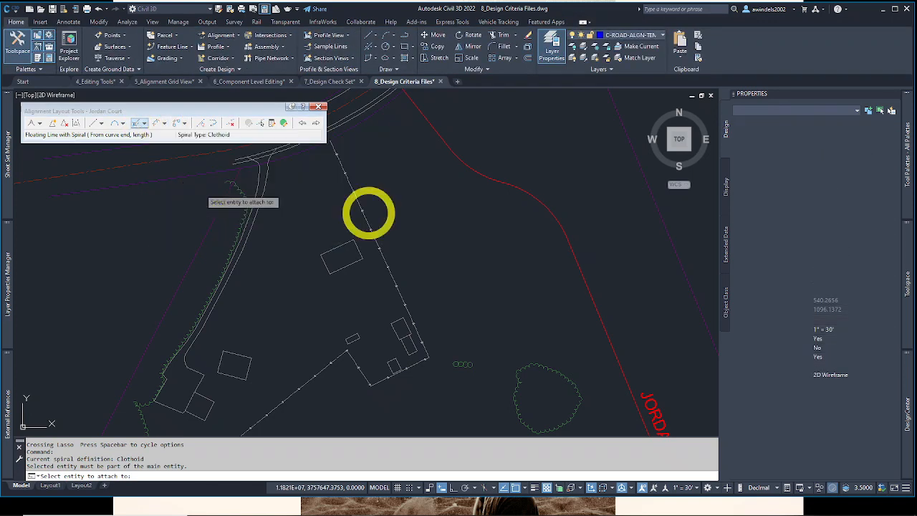
pyautogui.press('Escape')
pyautogui.scroll(-5, 459, 200)
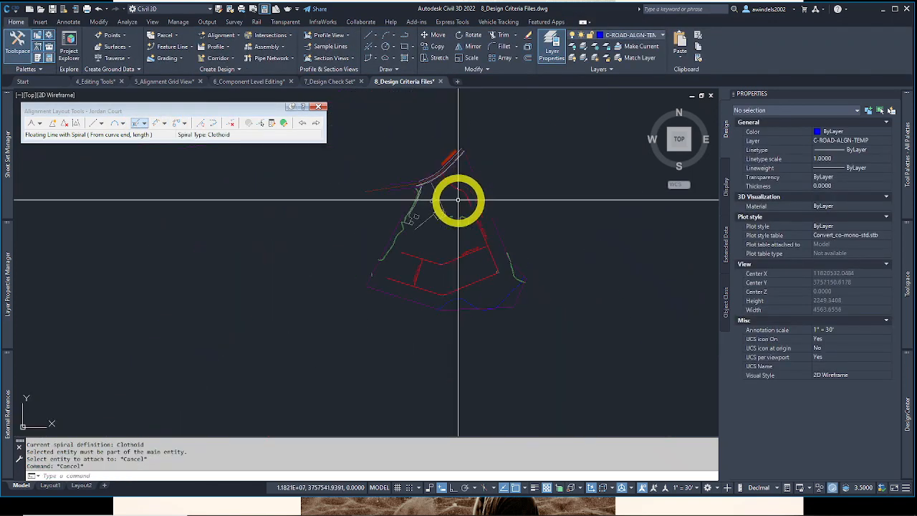
pyautogui.scroll(4, 459, 200)
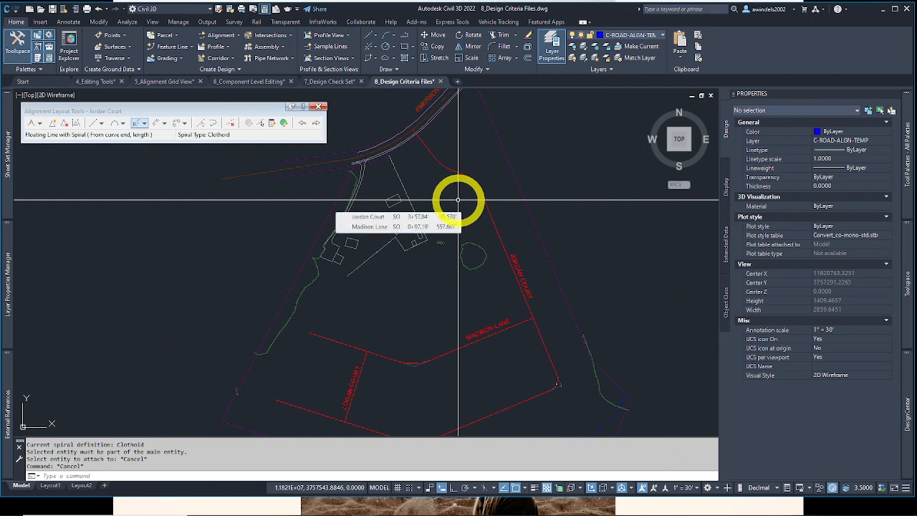